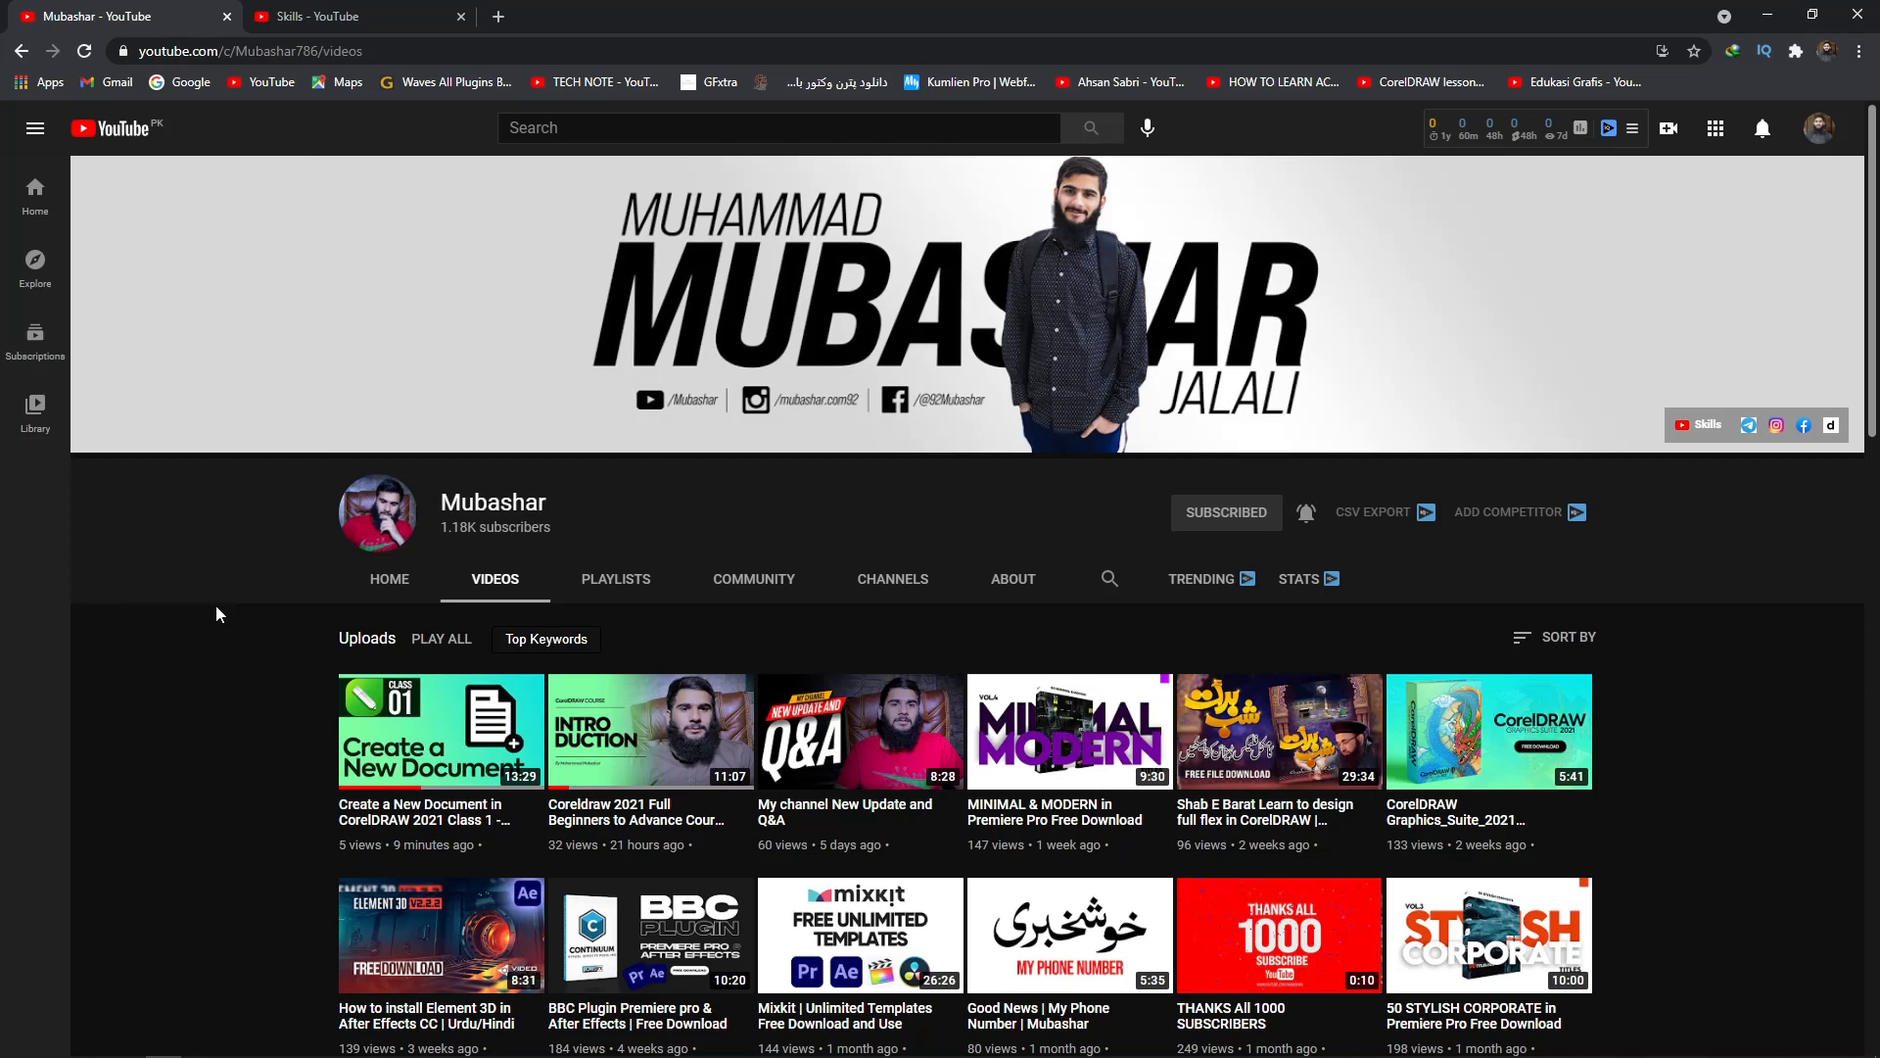
click(304, 14)
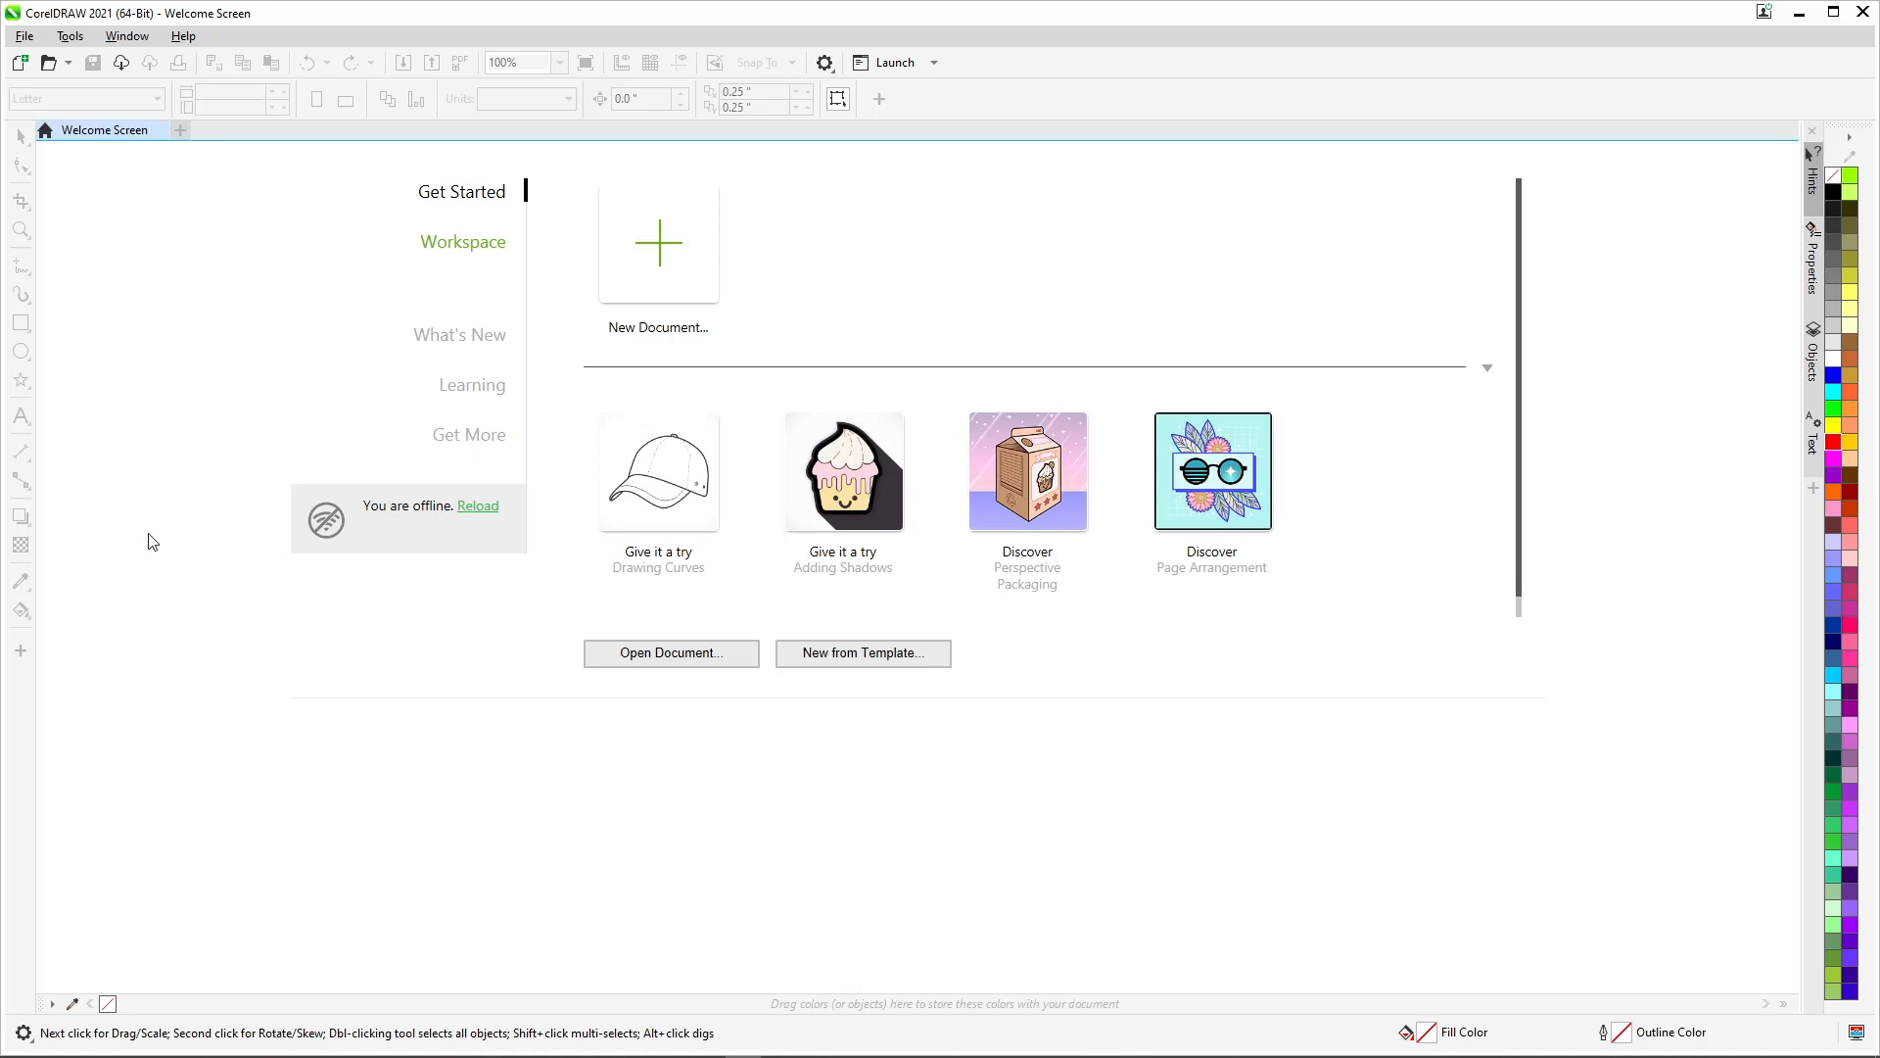
Create a new document named "class 3" with the preset page settings
click(683, 231)
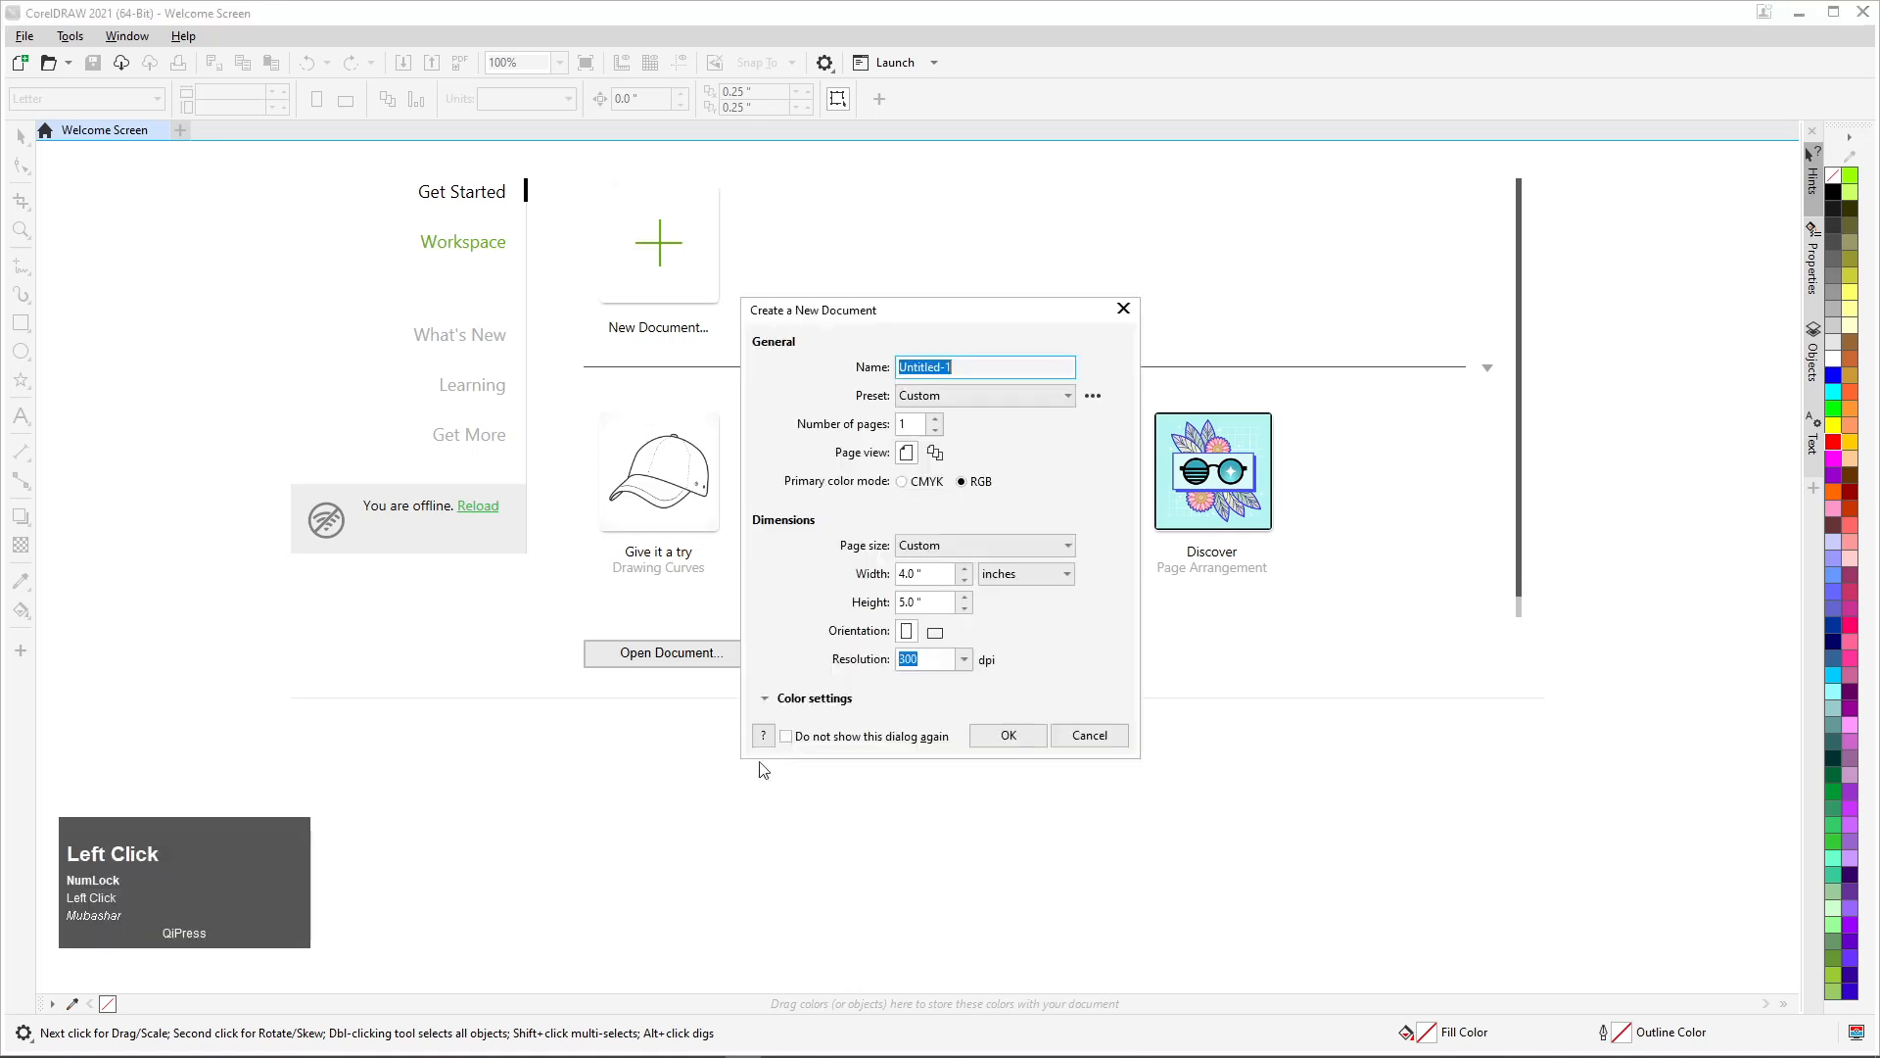
drag(953, 321, 558, 445)
text(clas)
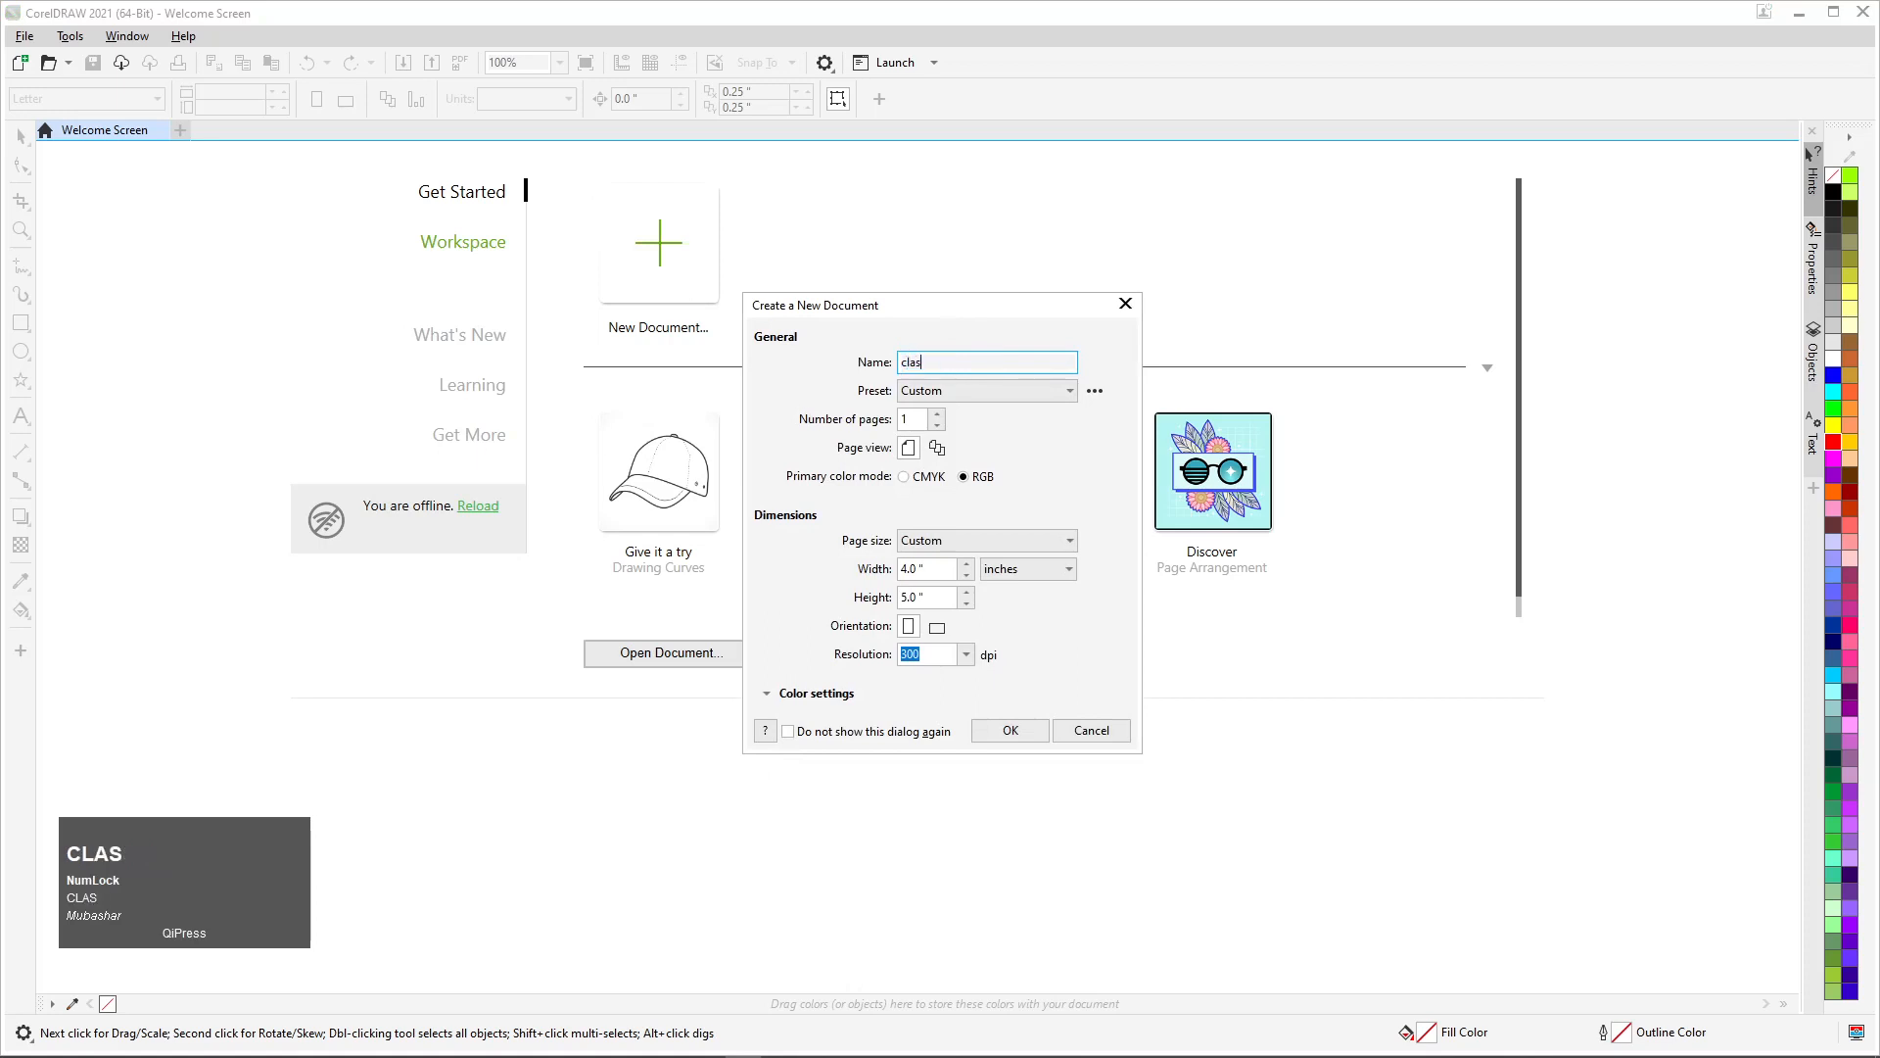
text(s 3)
key(Return)
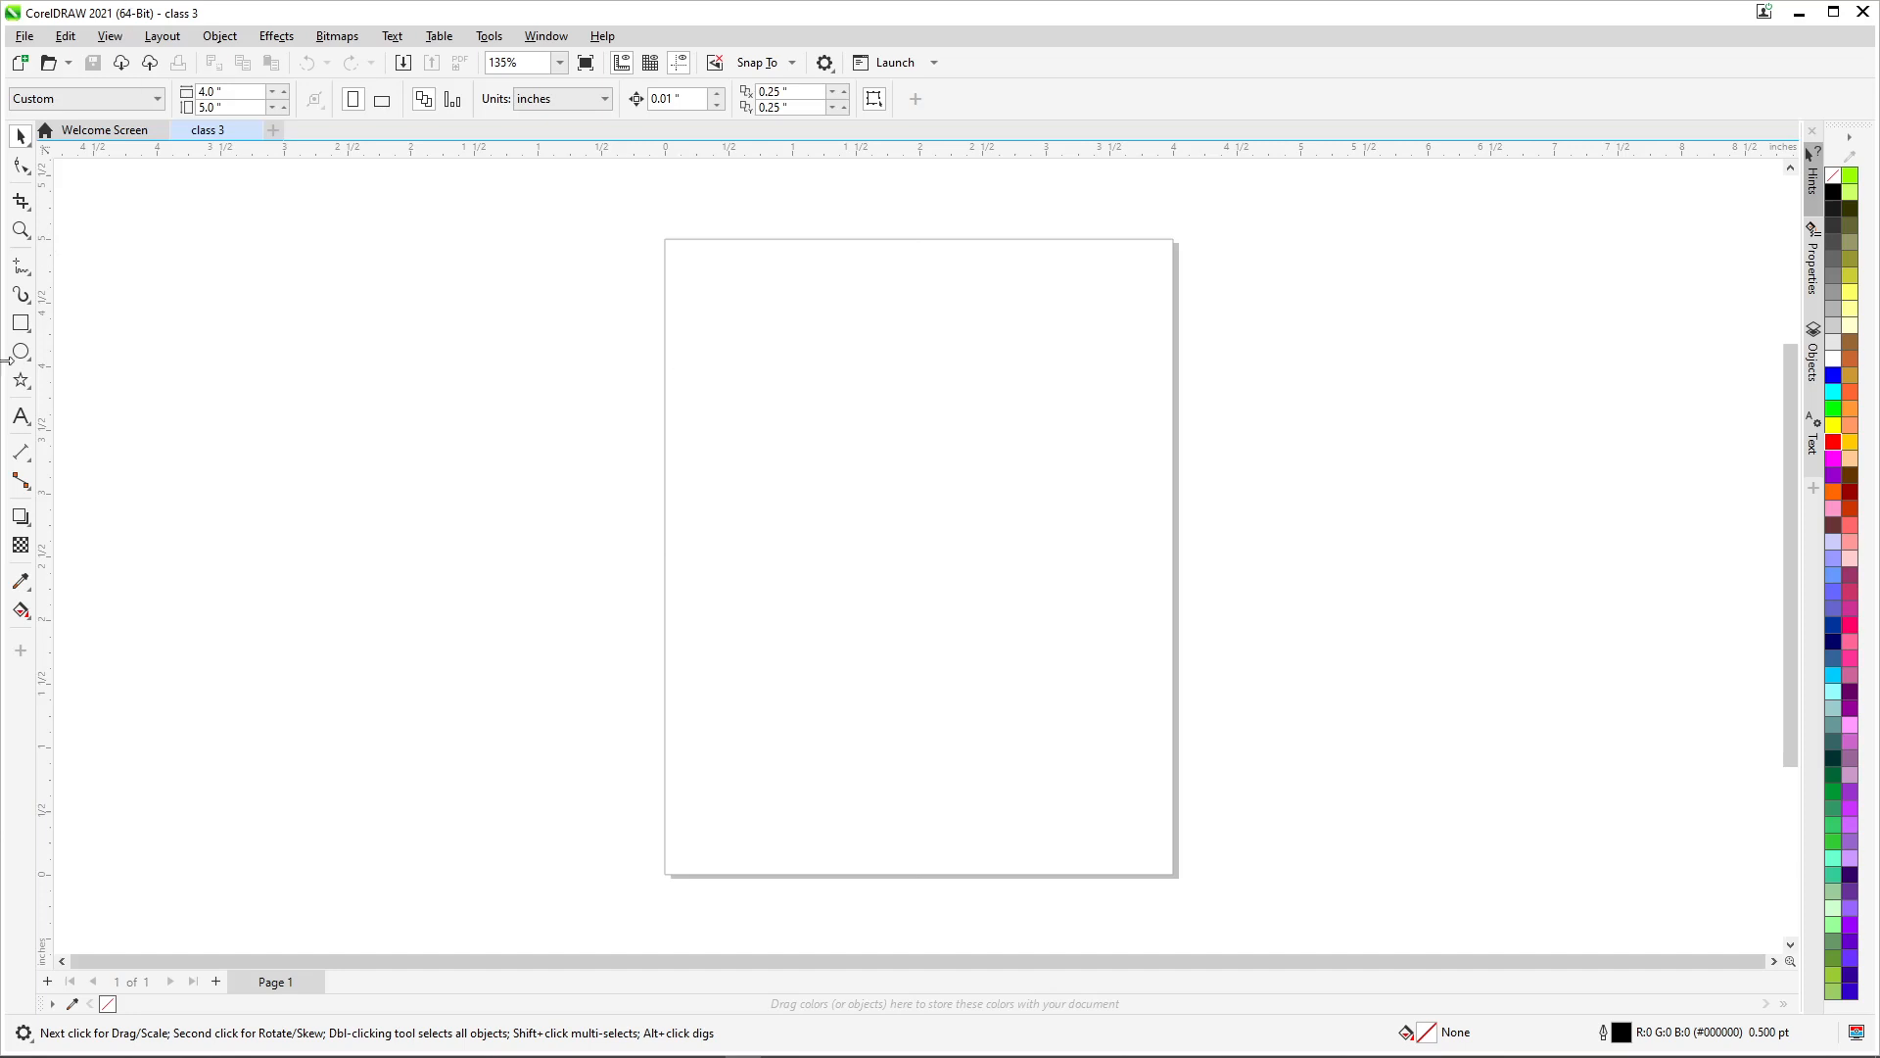
Switch to the Free Transform tool and return to the Pick tool
click(21, 142)
drag(22, 142, 130, 188)
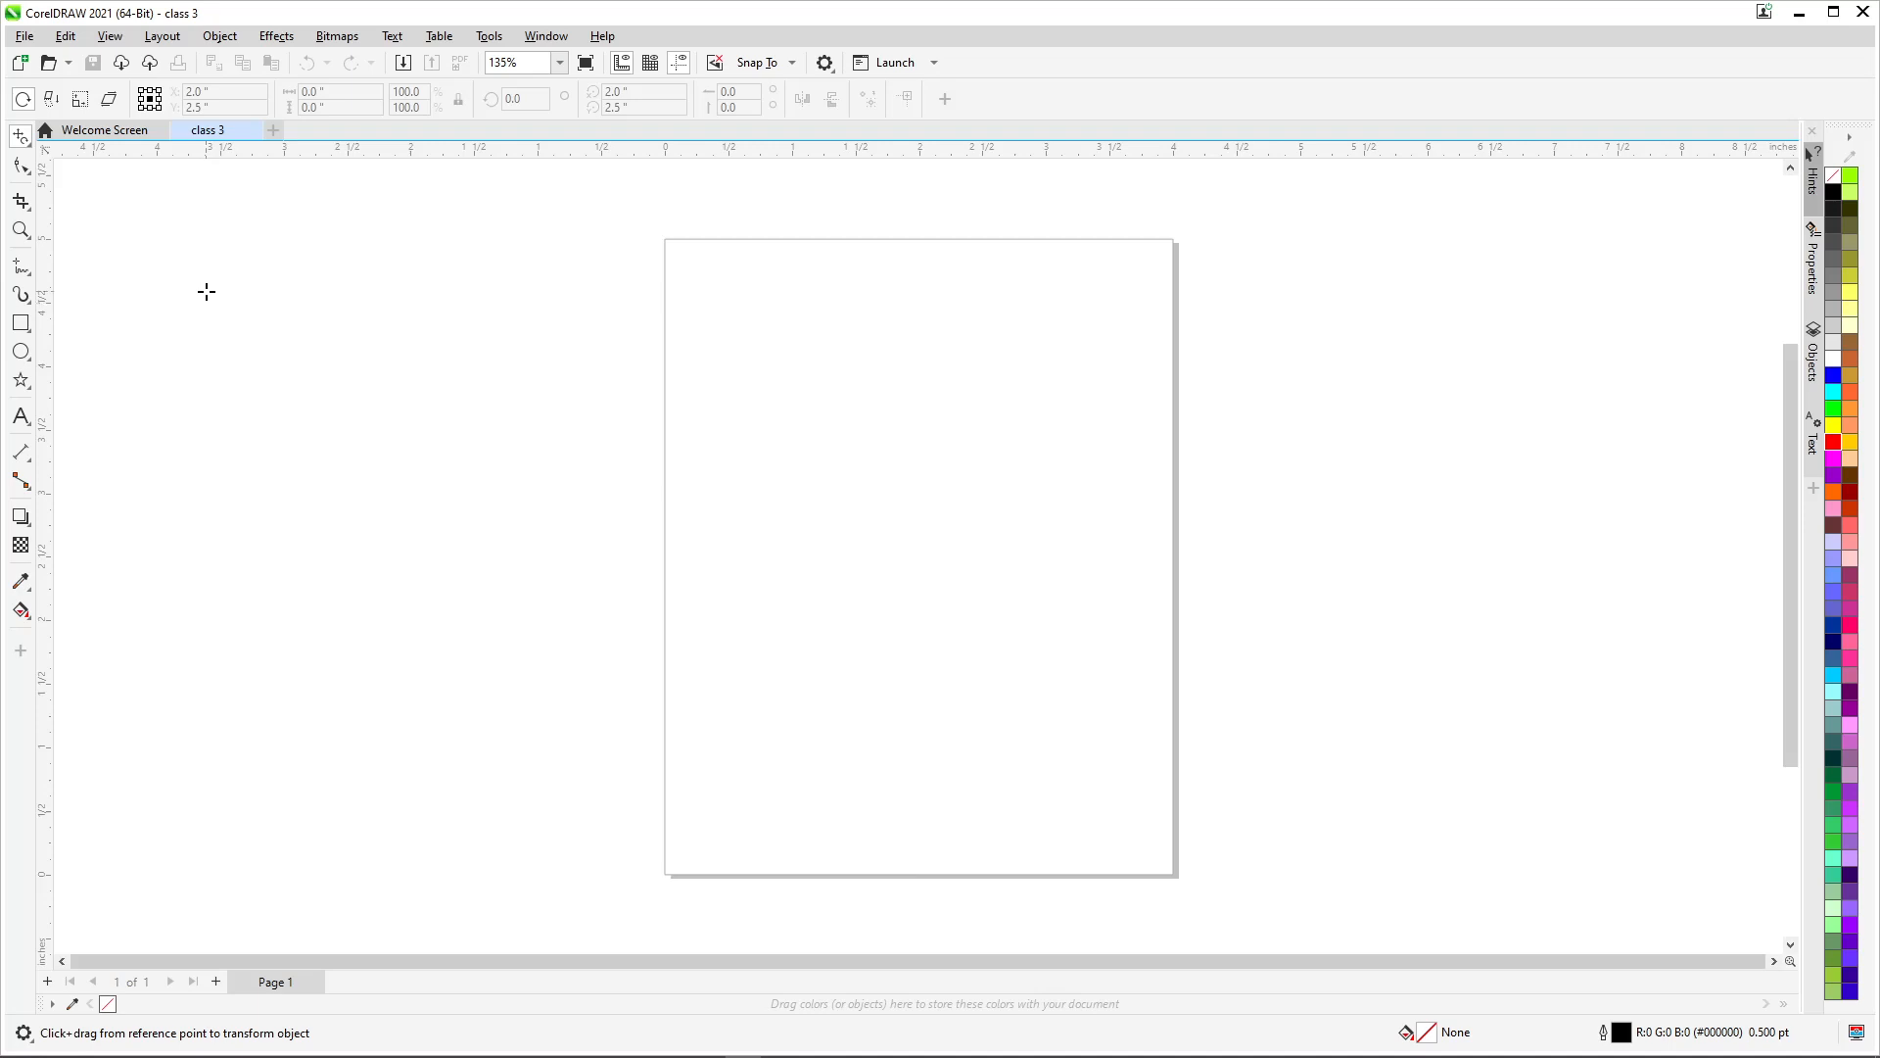
click(22, 135)
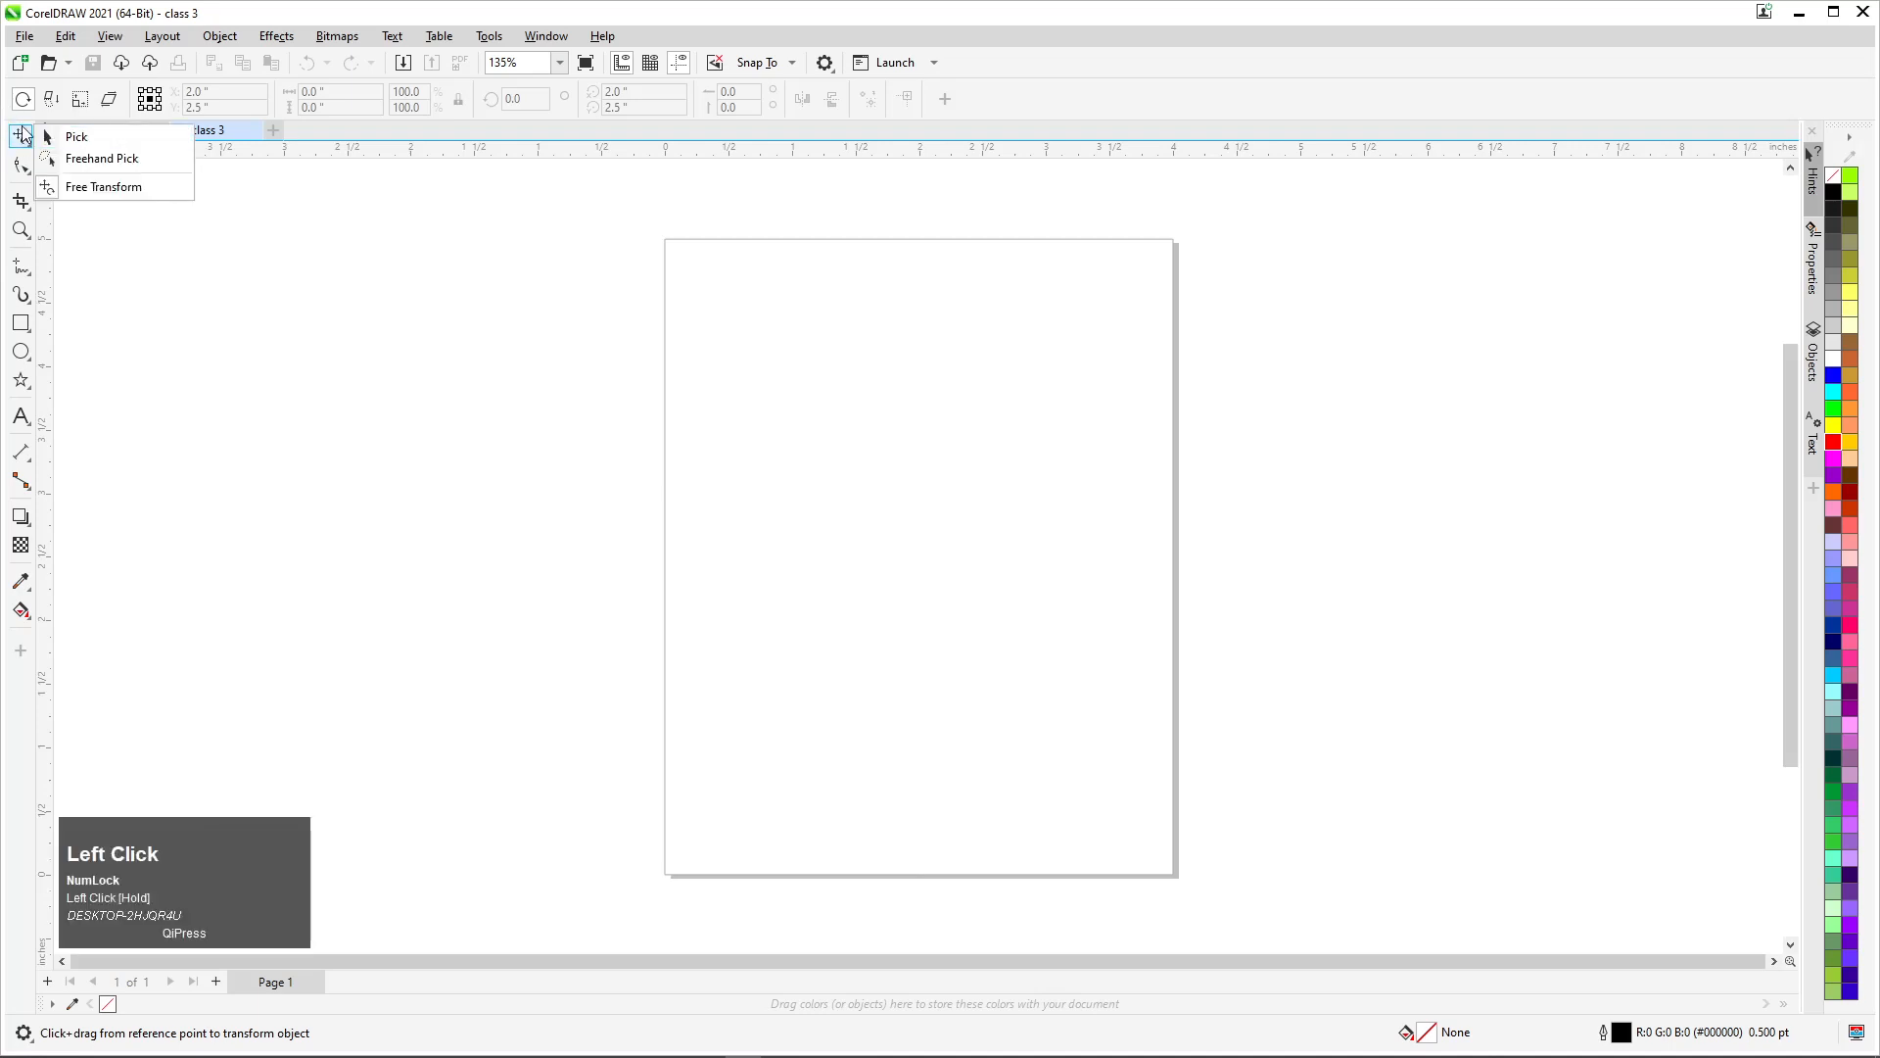
click(23, 137)
click(25, 135)
click(99, 147)
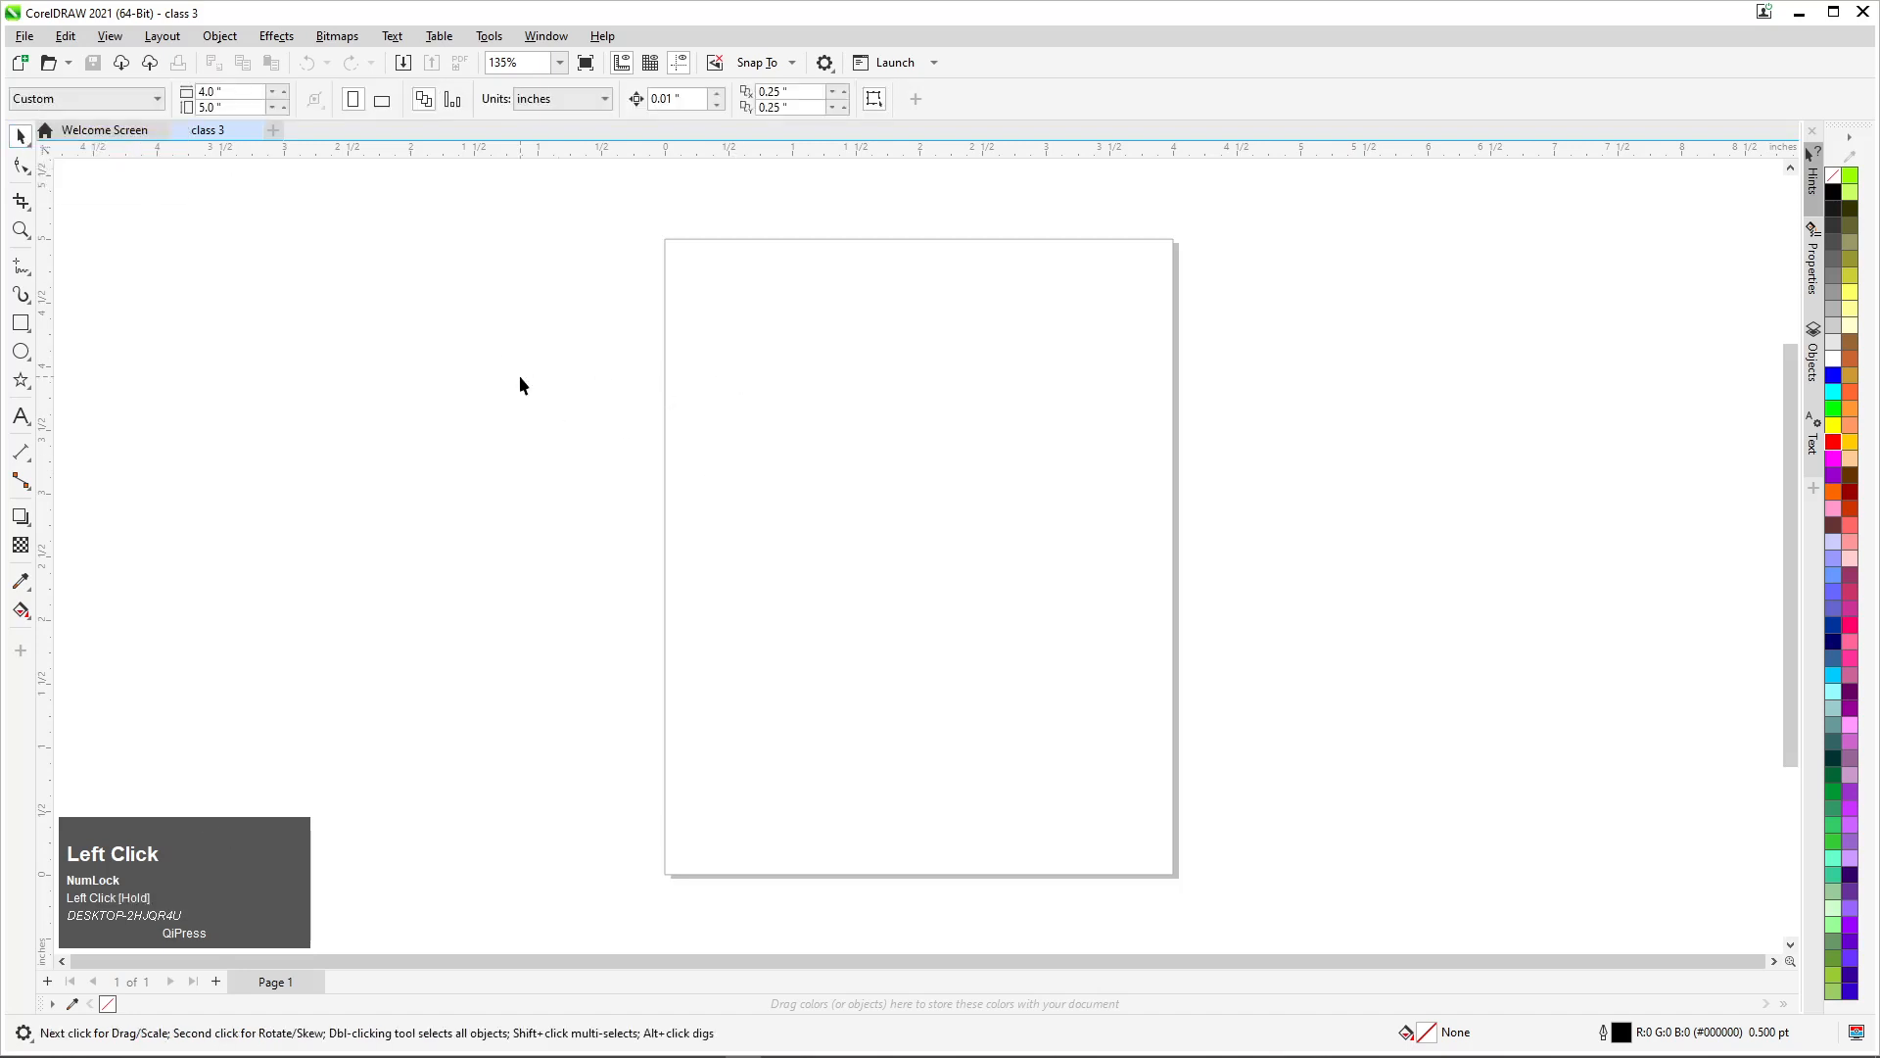
Draw a rectangle about 2.44 by 1.98 inches in the page's upper half and reposition it with the Pick tool
click(21, 323)
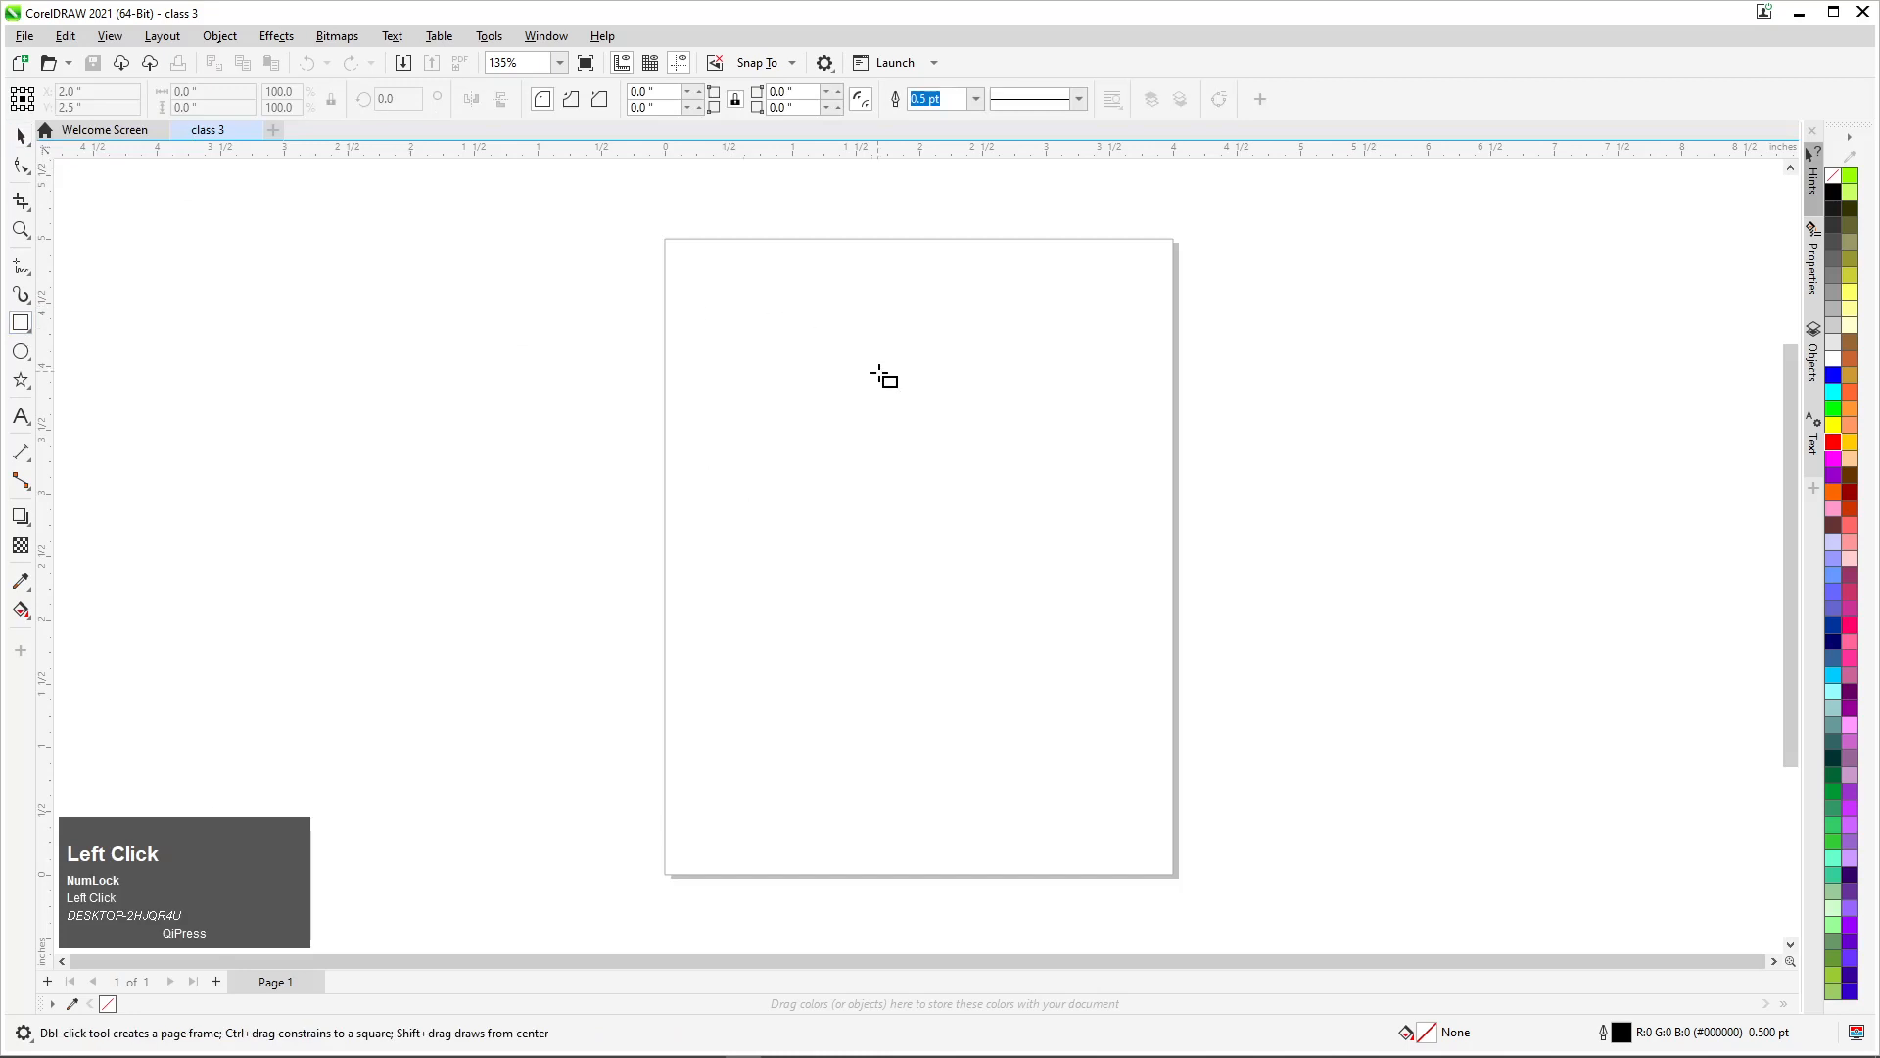
drag(710, 312, 1021, 565)
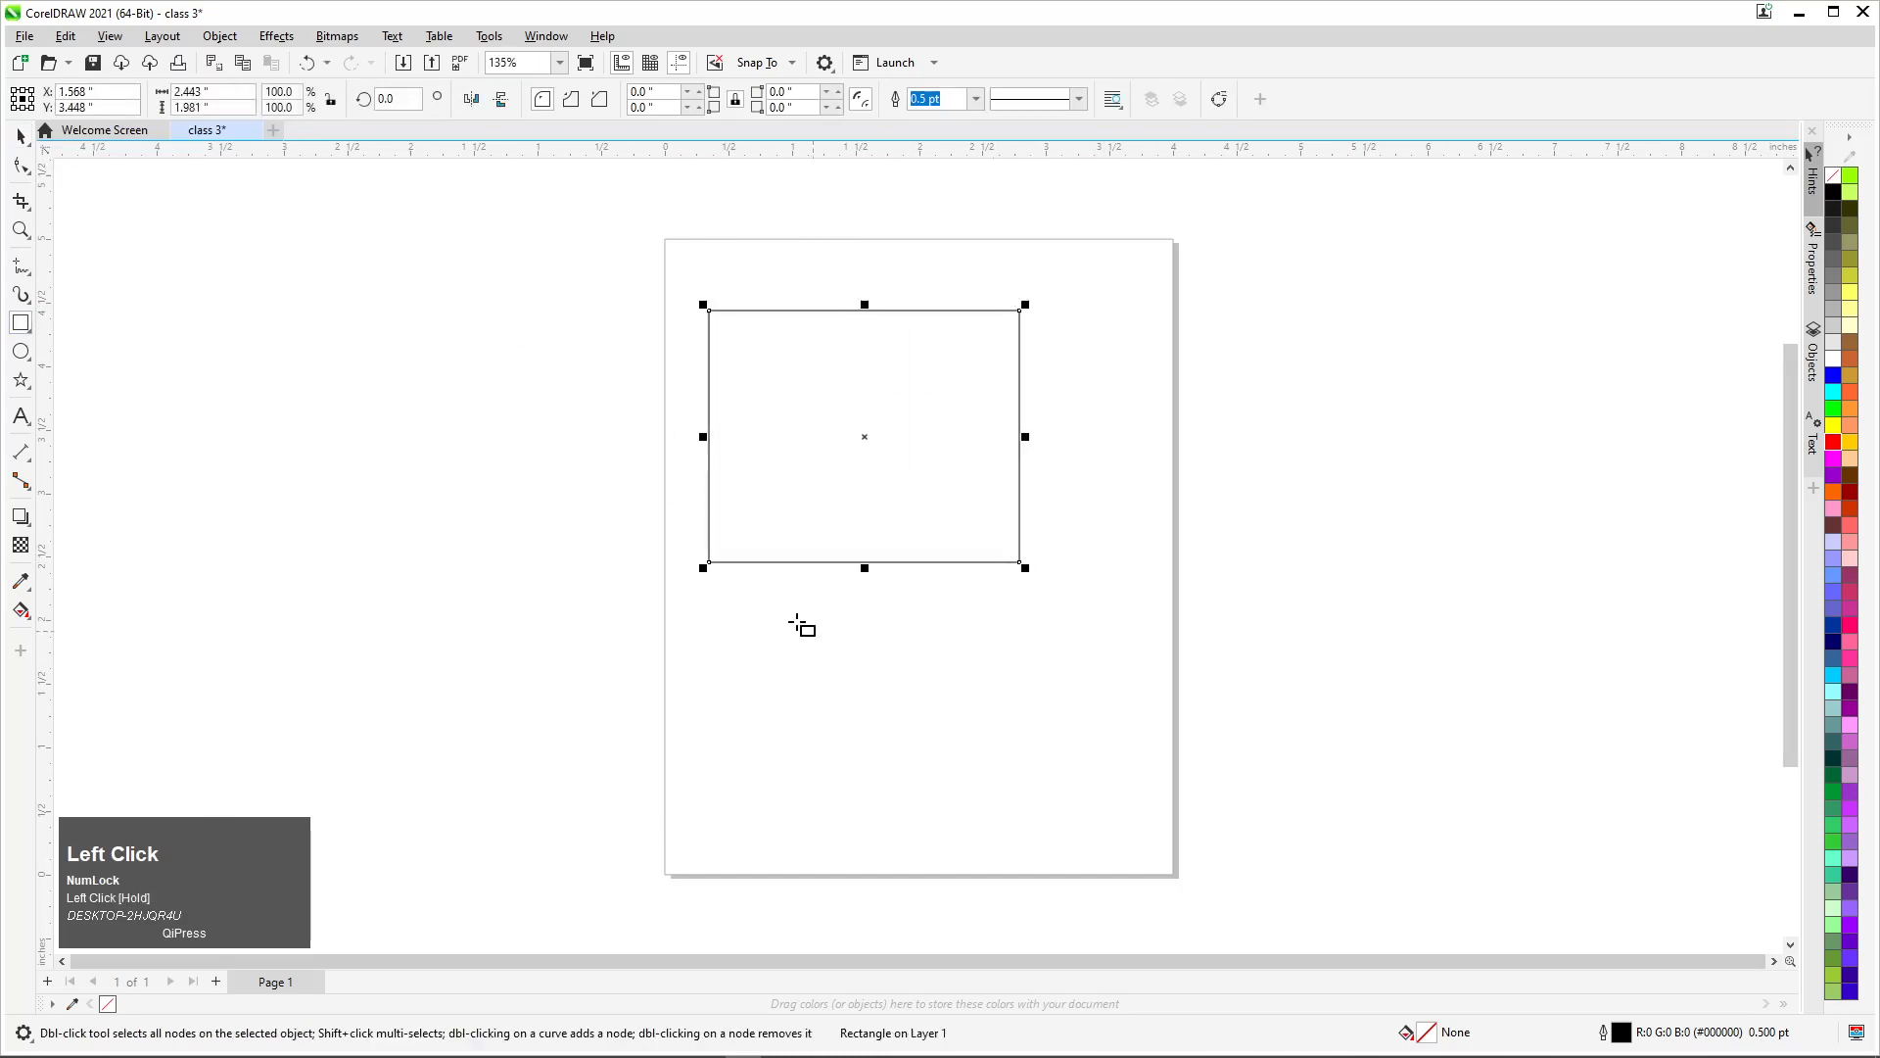
click(21, 139)
drag(832, 357, 553, 416)
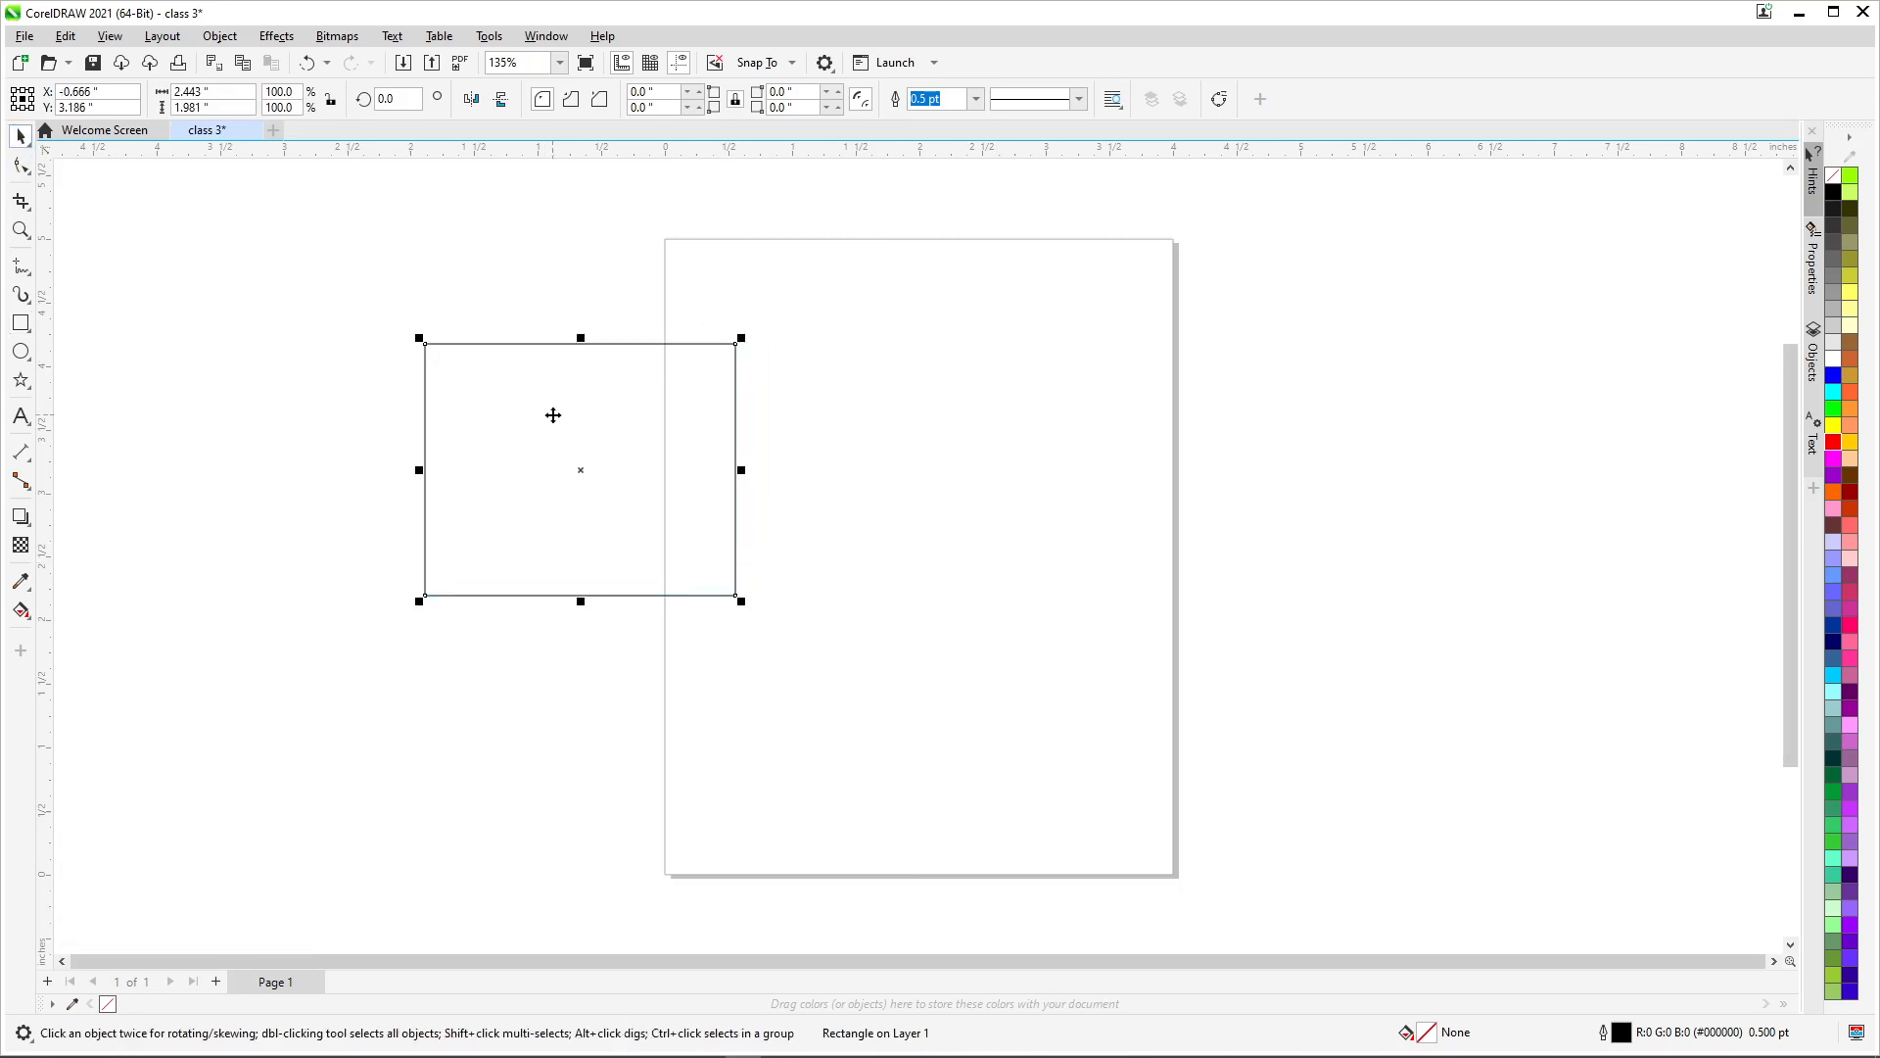
drag(553, 415, 862, 445)
Move the rectangle around the page, leaving its centre at about X 1.59 and Y 3.20 inches, then deselect and reselect it
key(F4)
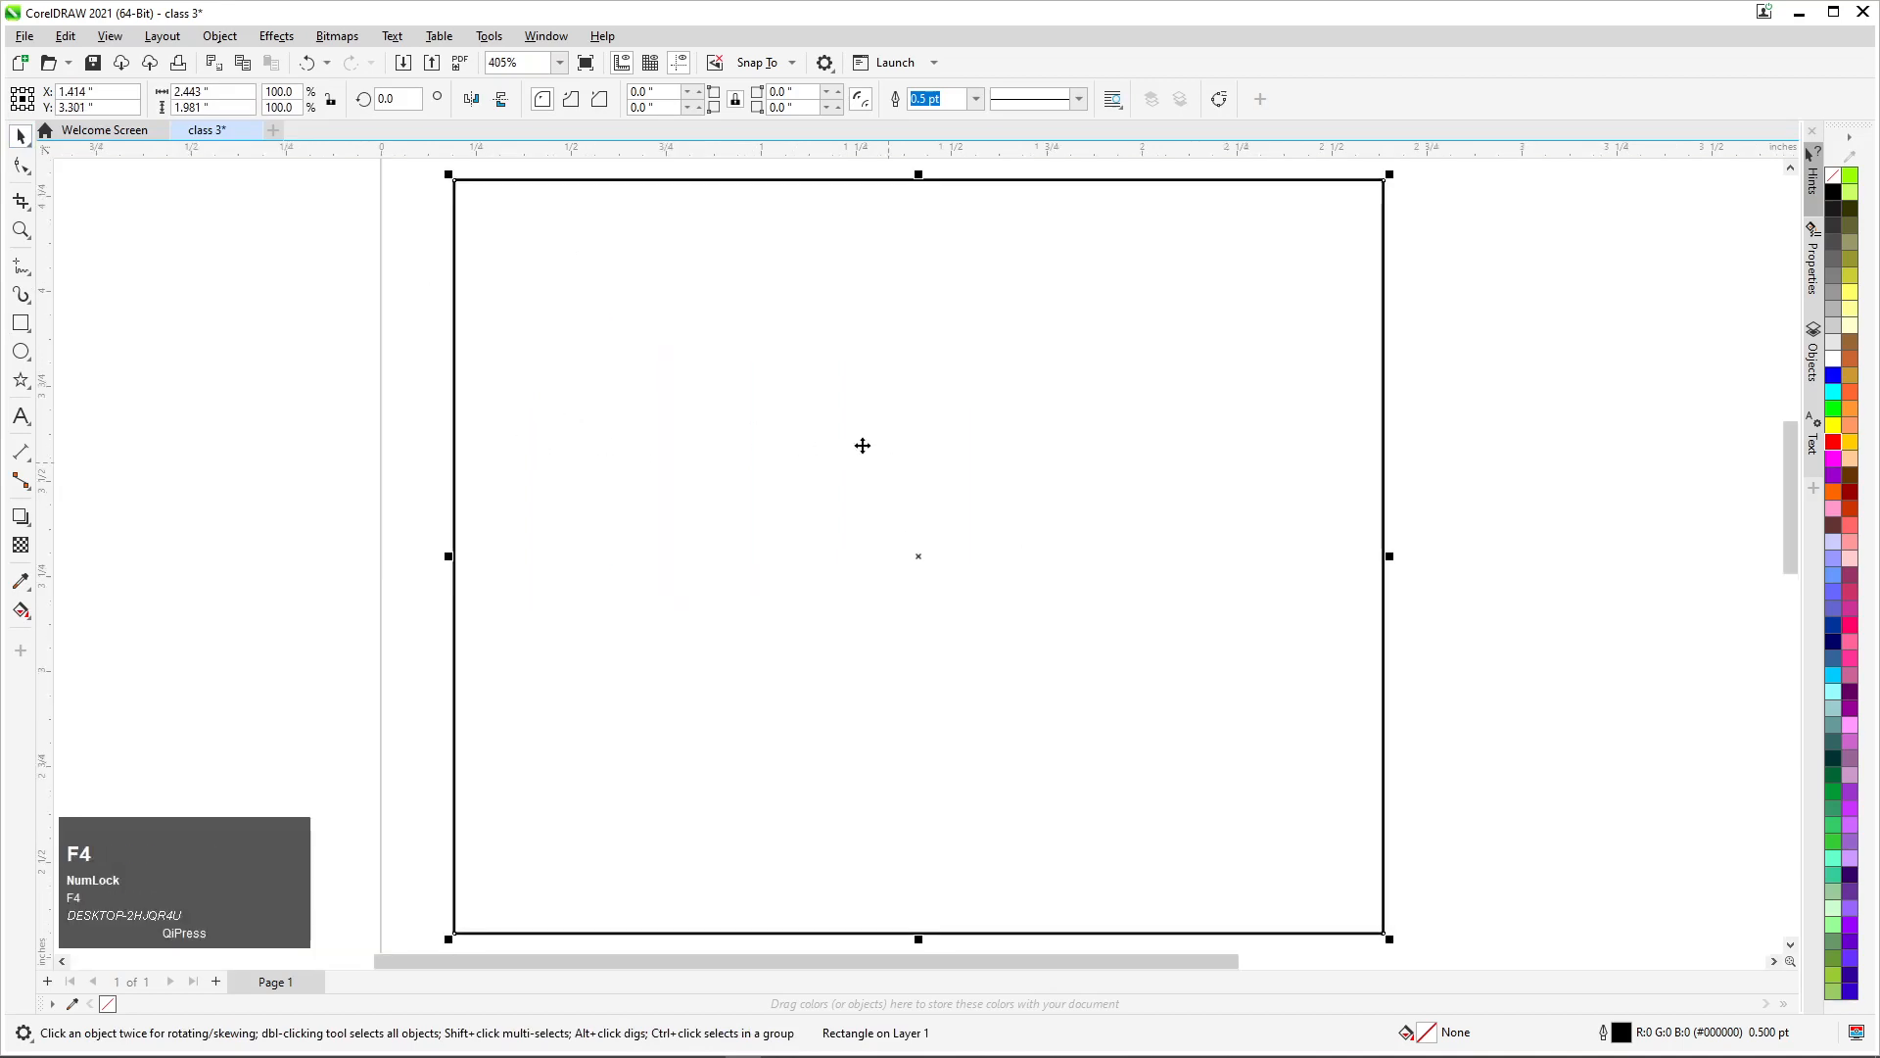
drag(827, 349, 797, 366)
scroll(881, 277, down, 1)
drag(1023, 304, 940, 332)
drag(1014, 359, 1195, 381)
drag(1005, 338, 1036, 310)
scroll(588, 353, down, 4)
scroll(798, 343, up, 1)
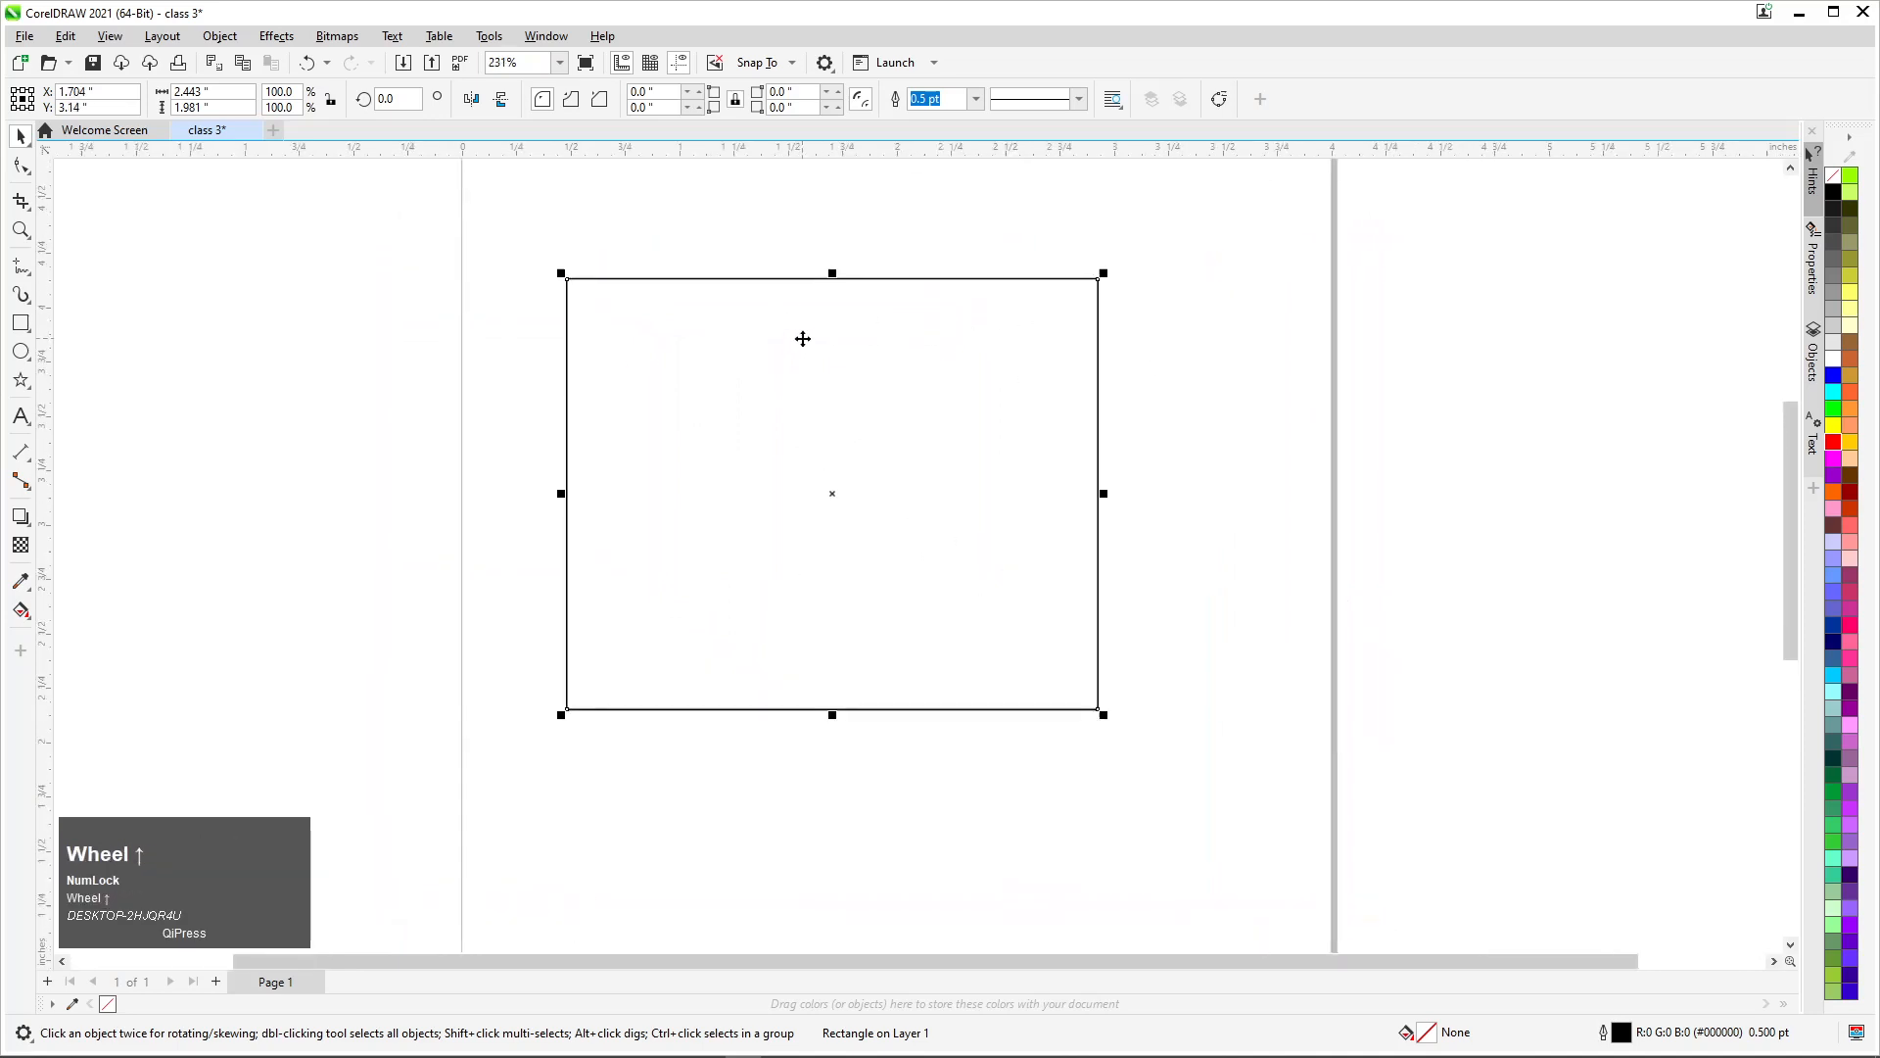
drag(902, 404, 877, 390)
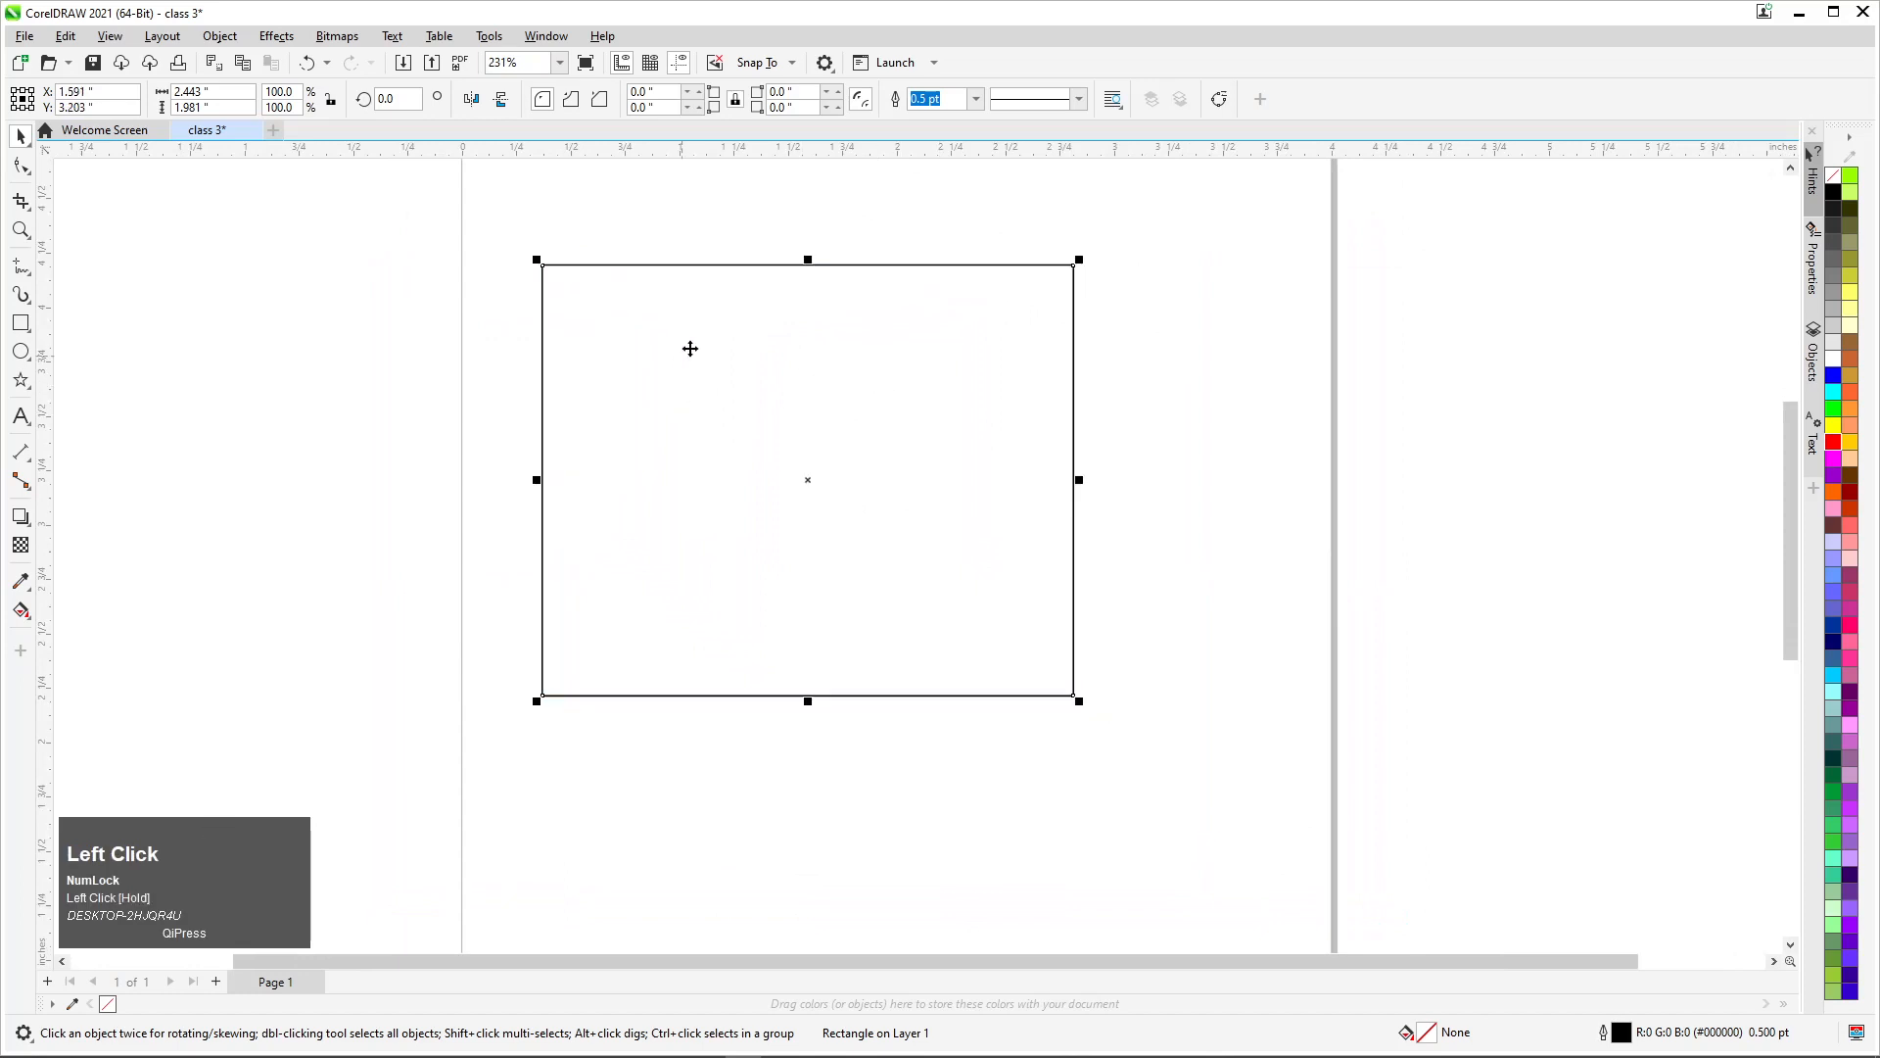
click(403, 416)
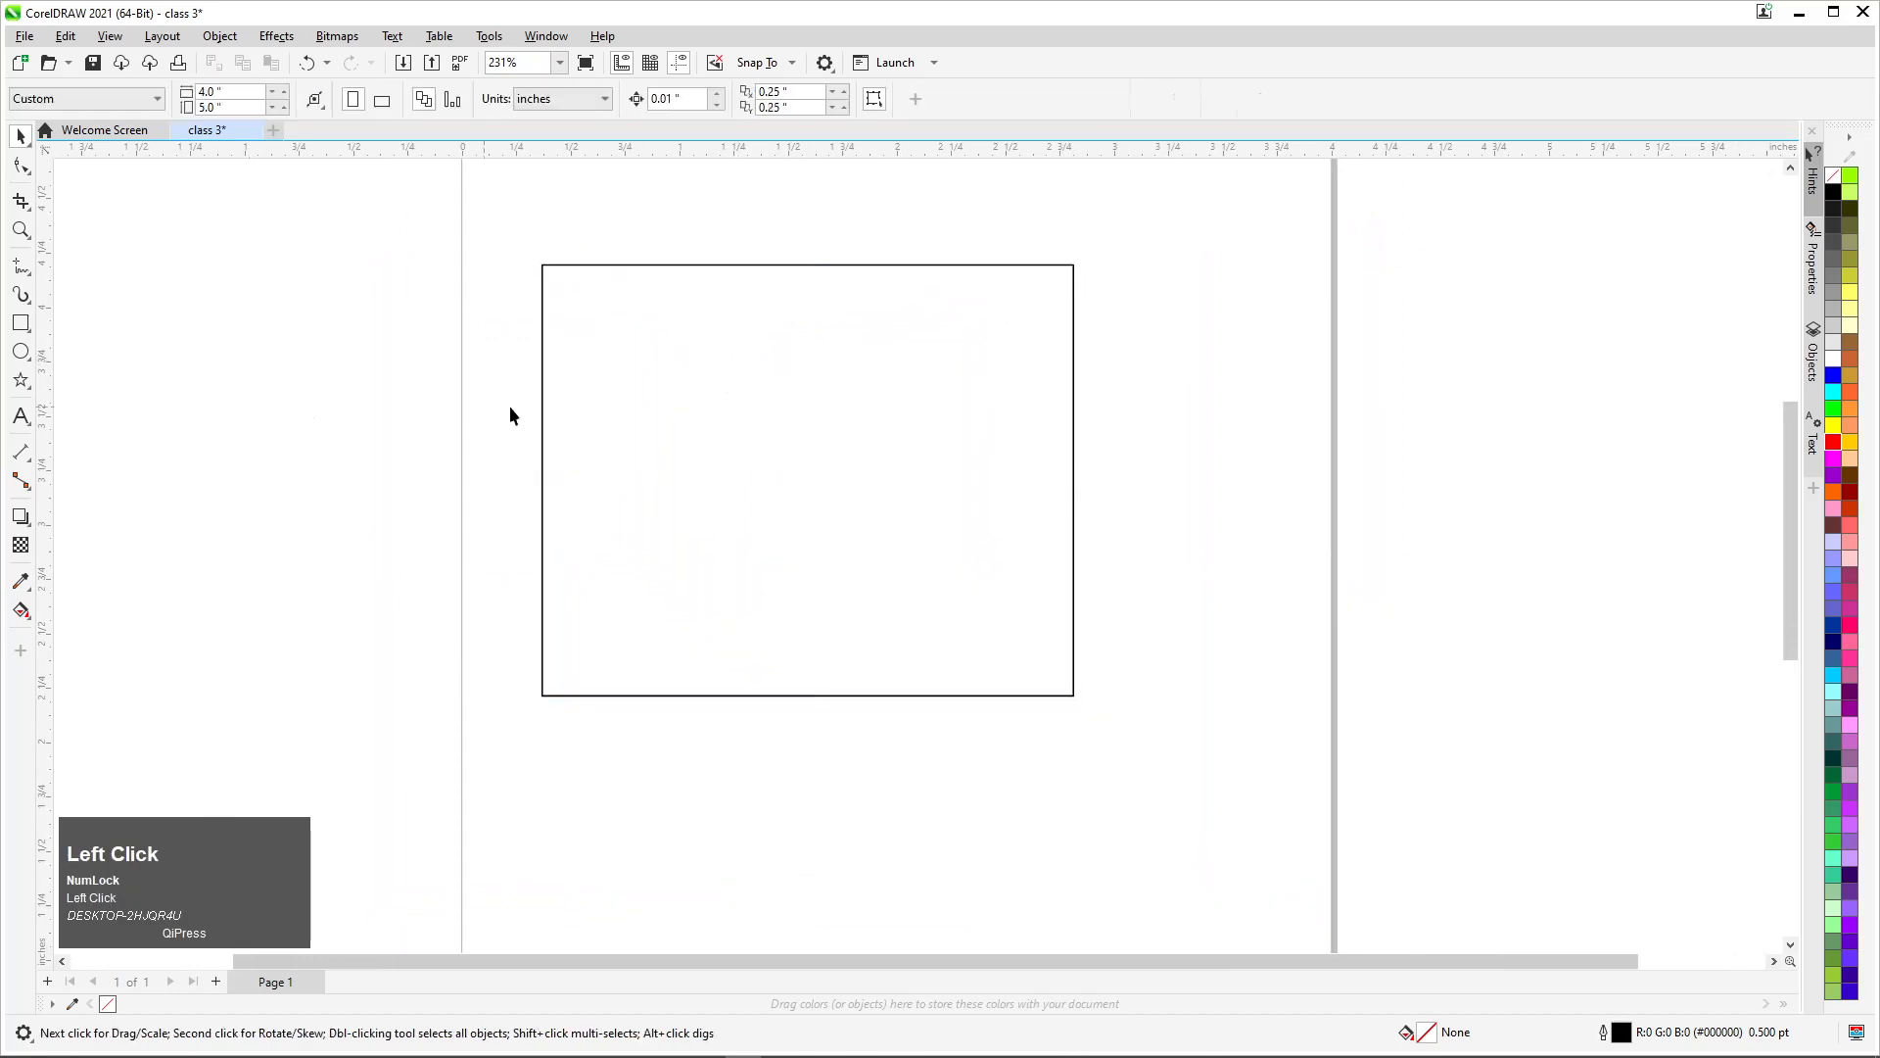
click(816, 308)
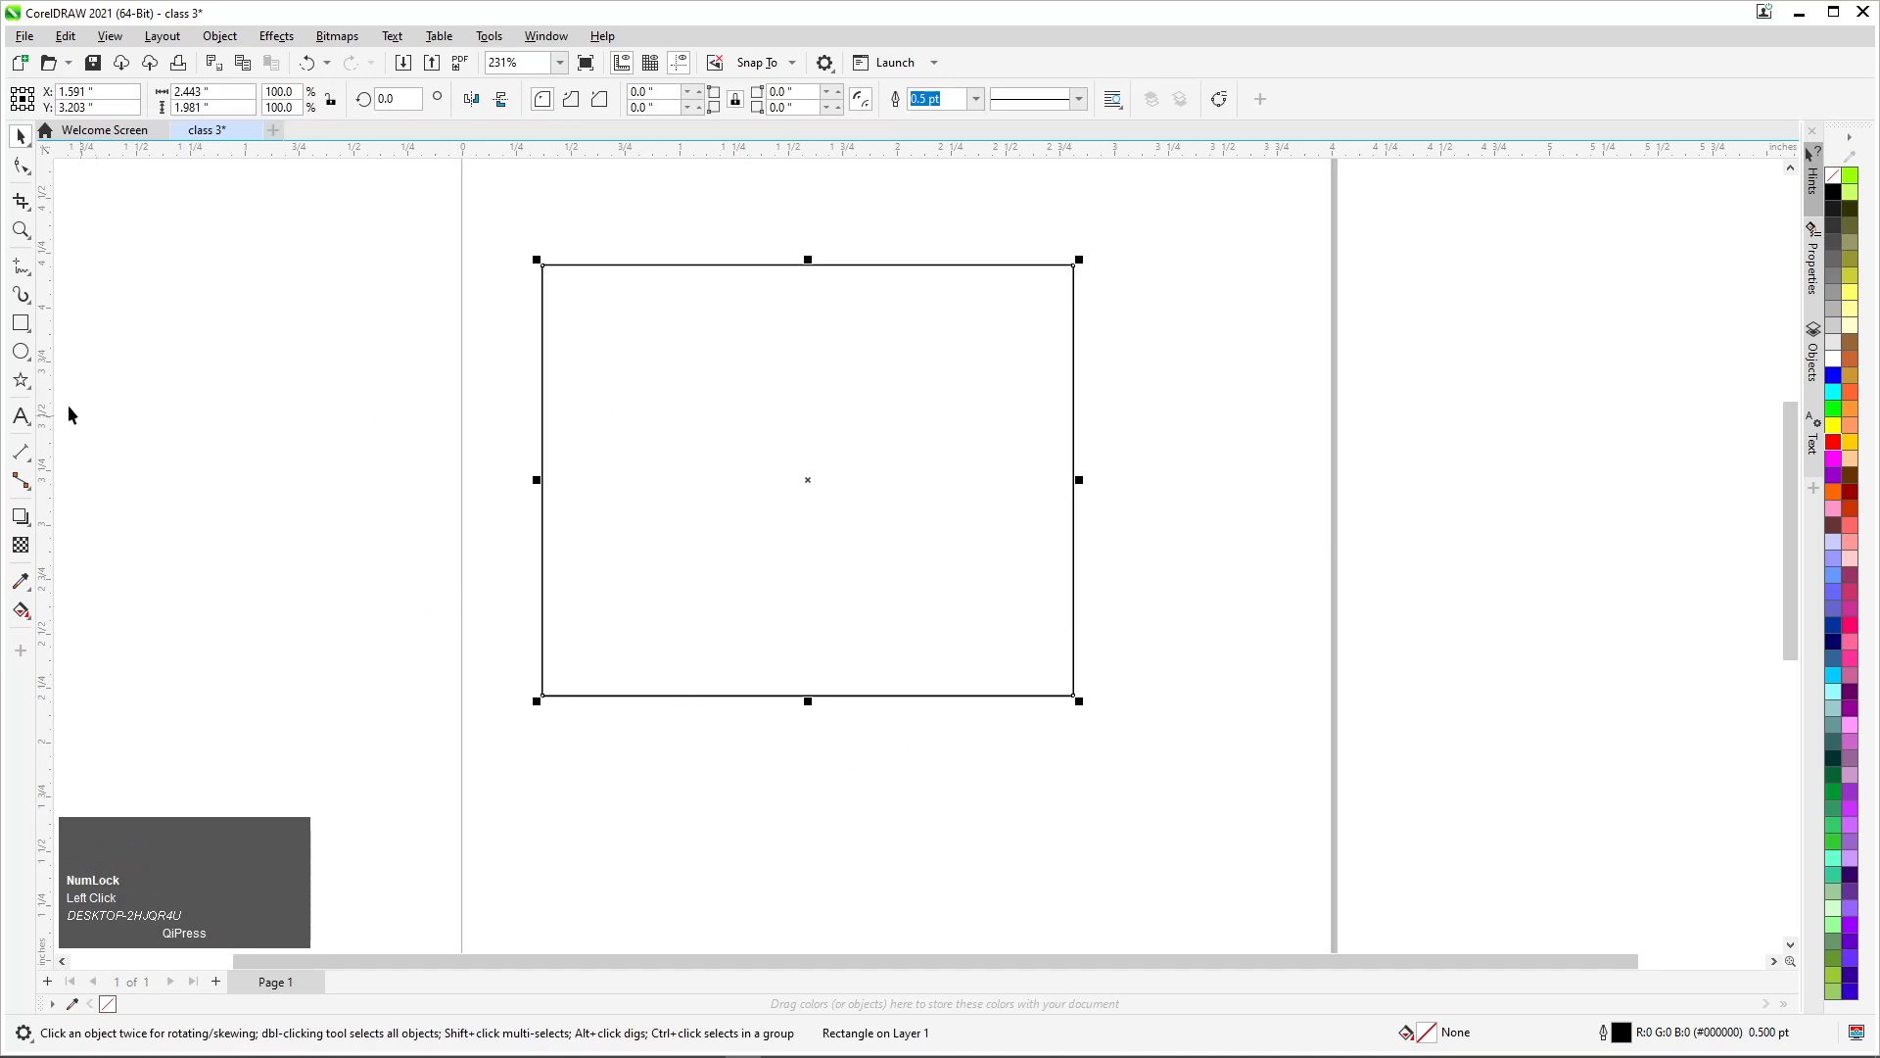
Draw a circle about 1.41 inches across over the page's left edge and shift the rectangle right to separate the two shapes
click(21, 351)
drag(219, 236, 323, 545)
click(21, 136)
drag(421, 374, 401, 424)
drag(556, 462, 670, 453)
drag(469, 454, 534, 475)
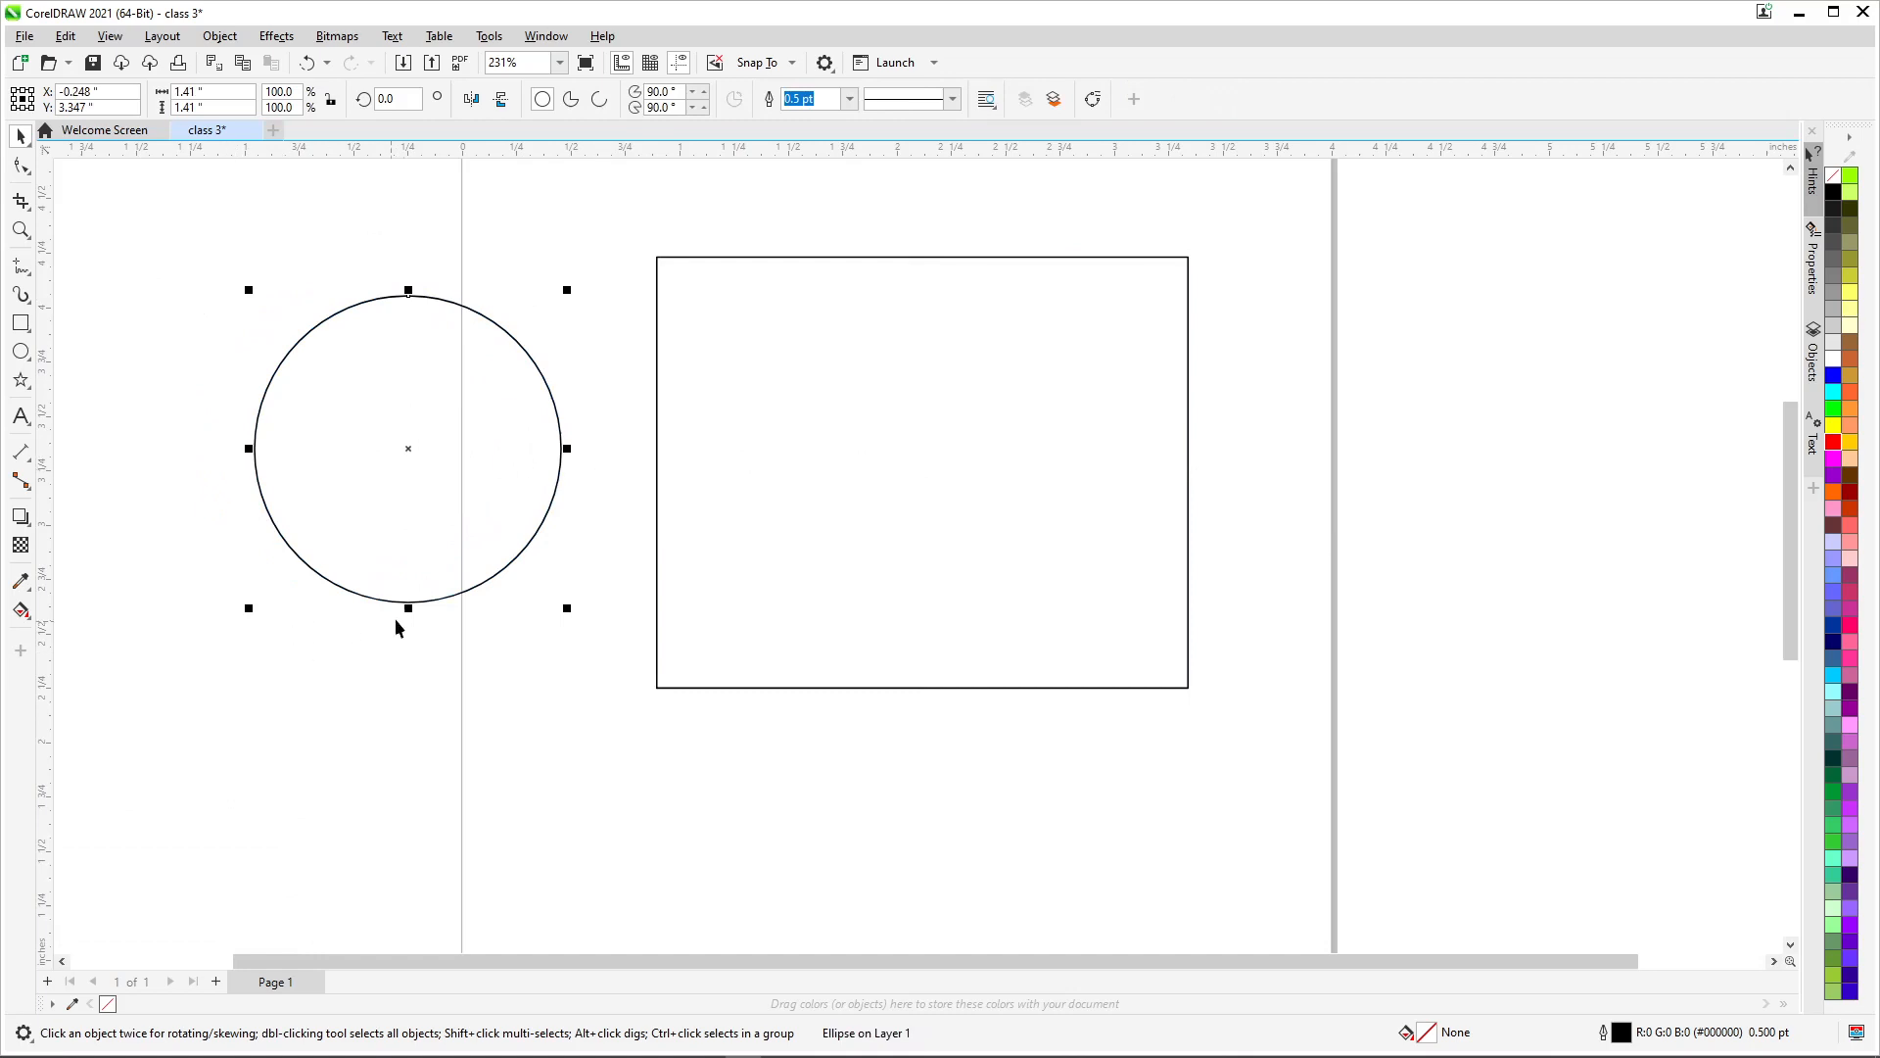
Spread the shapes further apart, moving the rectangle right and centring the circle at about X -0.09 and Y 3.29 inches
mouse_move(421, 346)
mouse_down()
mouse_move(309, 333)
mouse_move(386, 343)
mouse_up()
scroll(119, 303, up, 1)
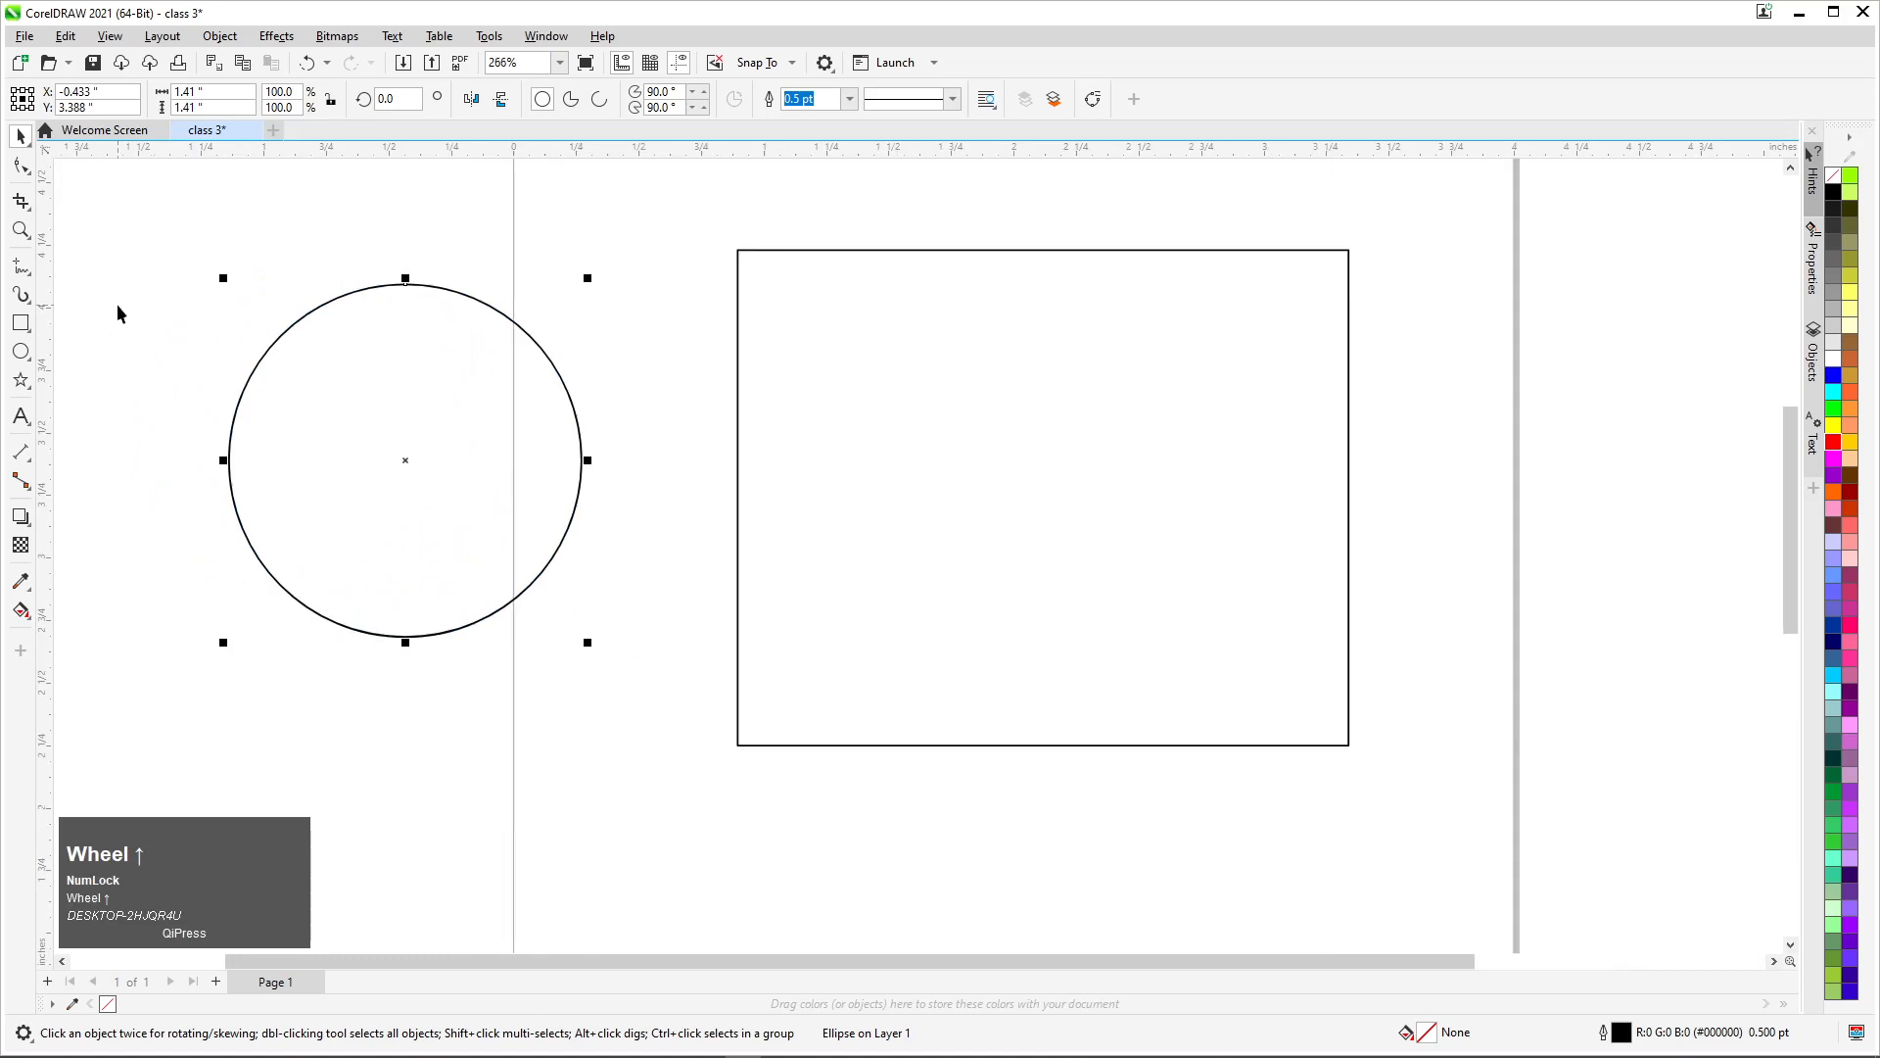
drag(395, 411, 515, 416)
scroll(387, 328, up, 2)
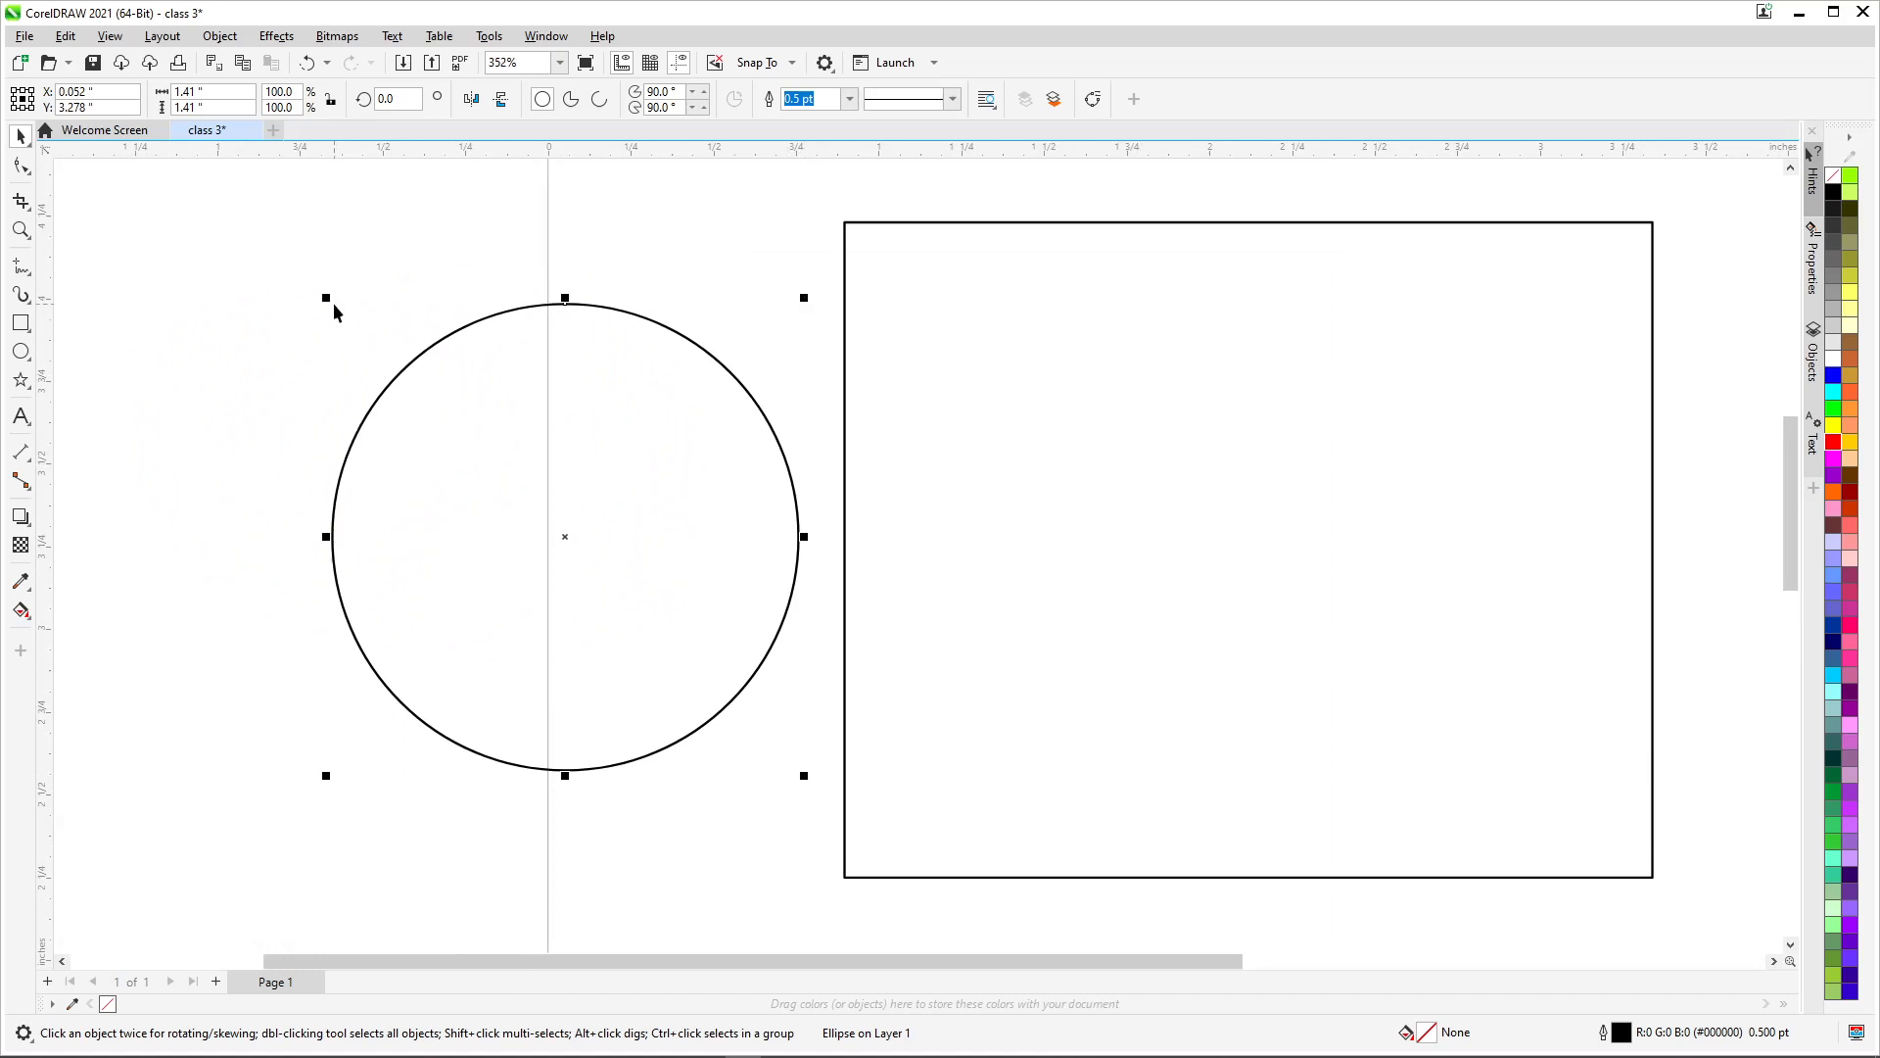
click(1250, 394)
drag(1567, 299, 1641, 285)
drag(691, 461, 645, 457)
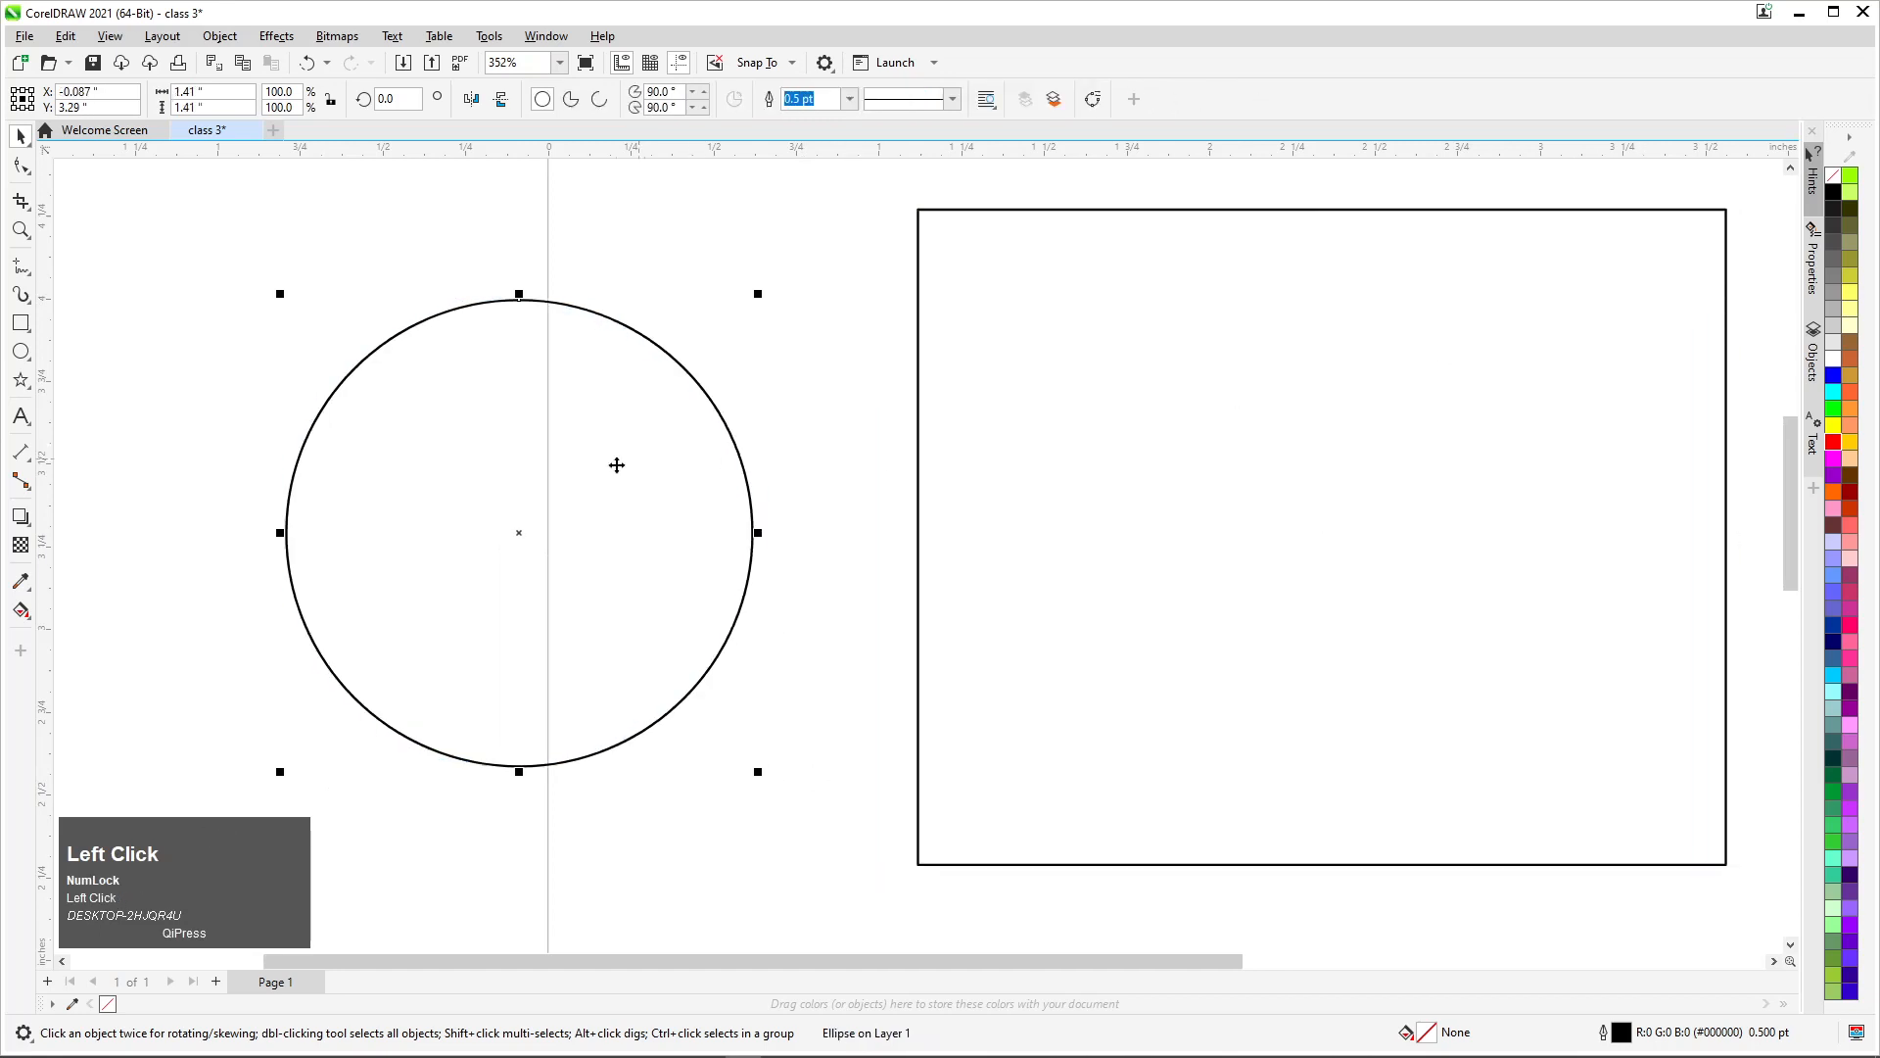
Scale the circle proportionally from its corner to about 1.29 inches across and move it to about X 0.05, Y 3.50 inches
drag(758, 294, 818, 350)
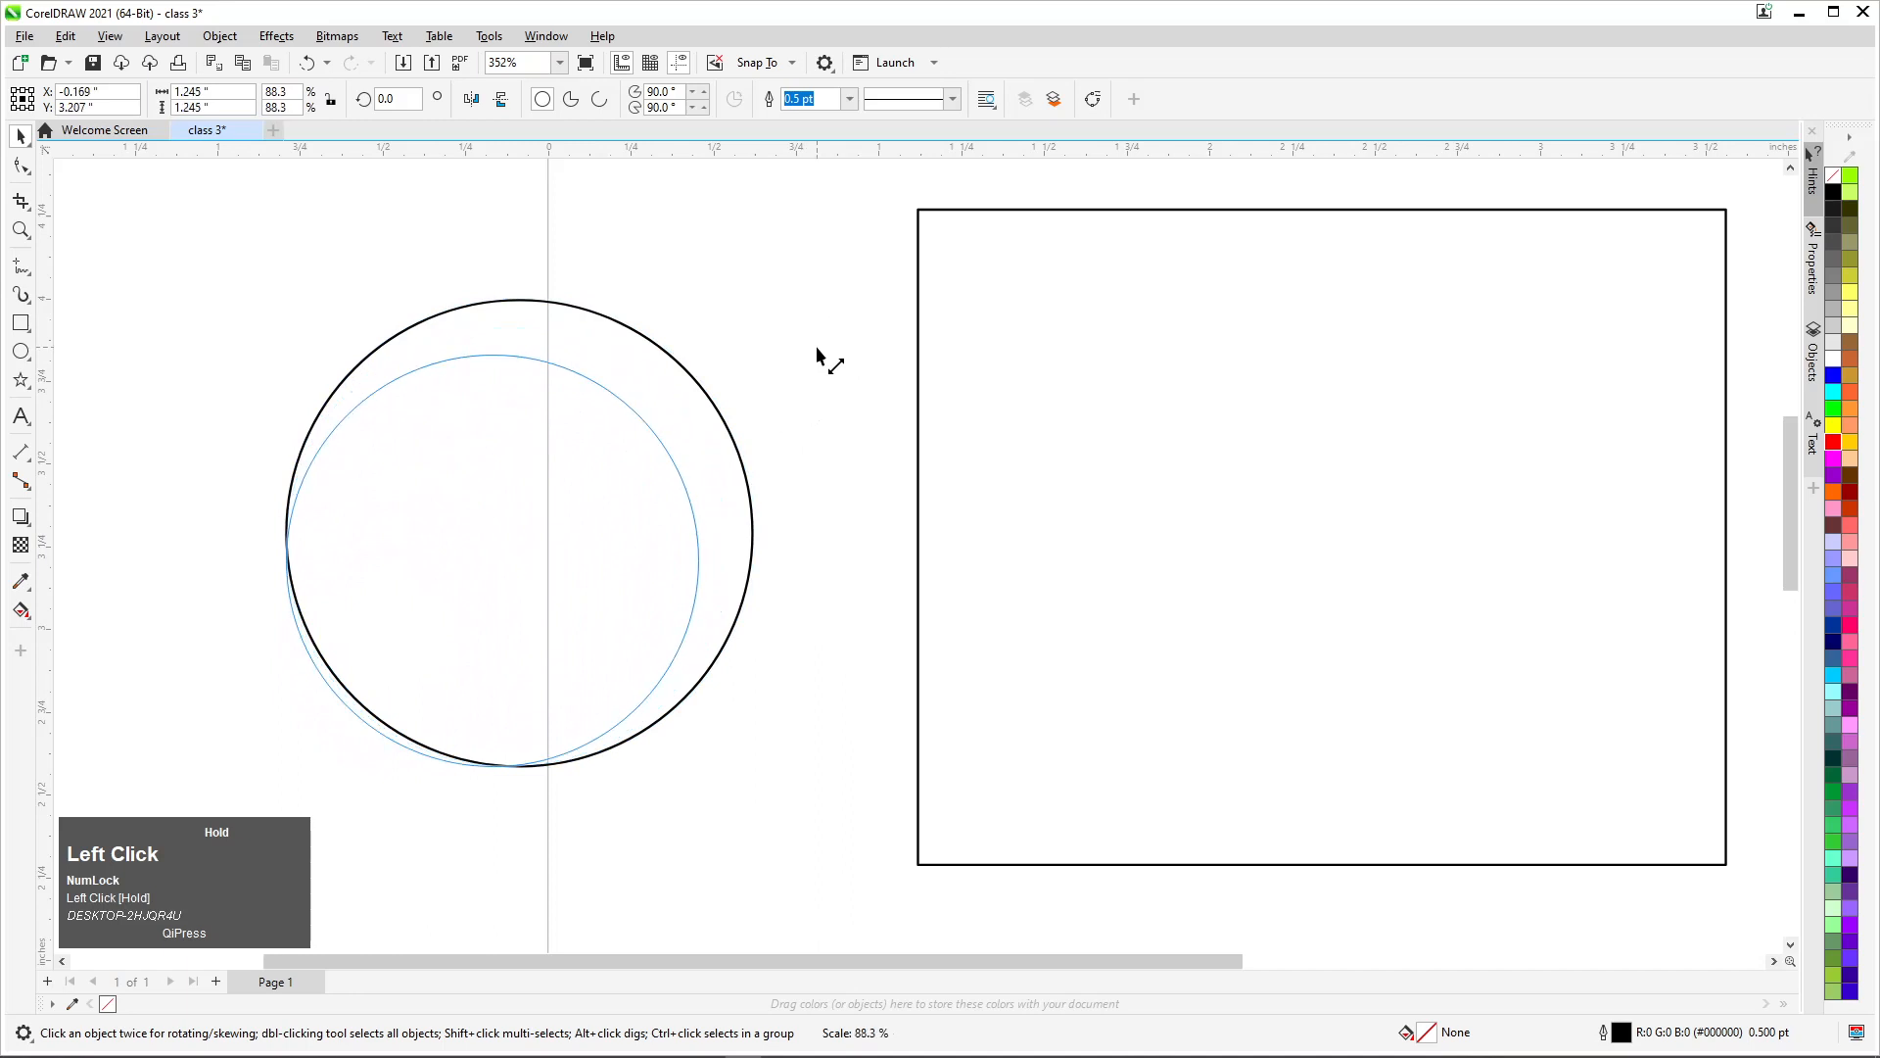
mouse_move(817, 348)
mouse_down()
mouse_move(768, 412)
mouse_move(878, 244)
mouse_move(793, 370)
mouse_move(838, 279)
mouse_move(813, 345)
mouse_up()
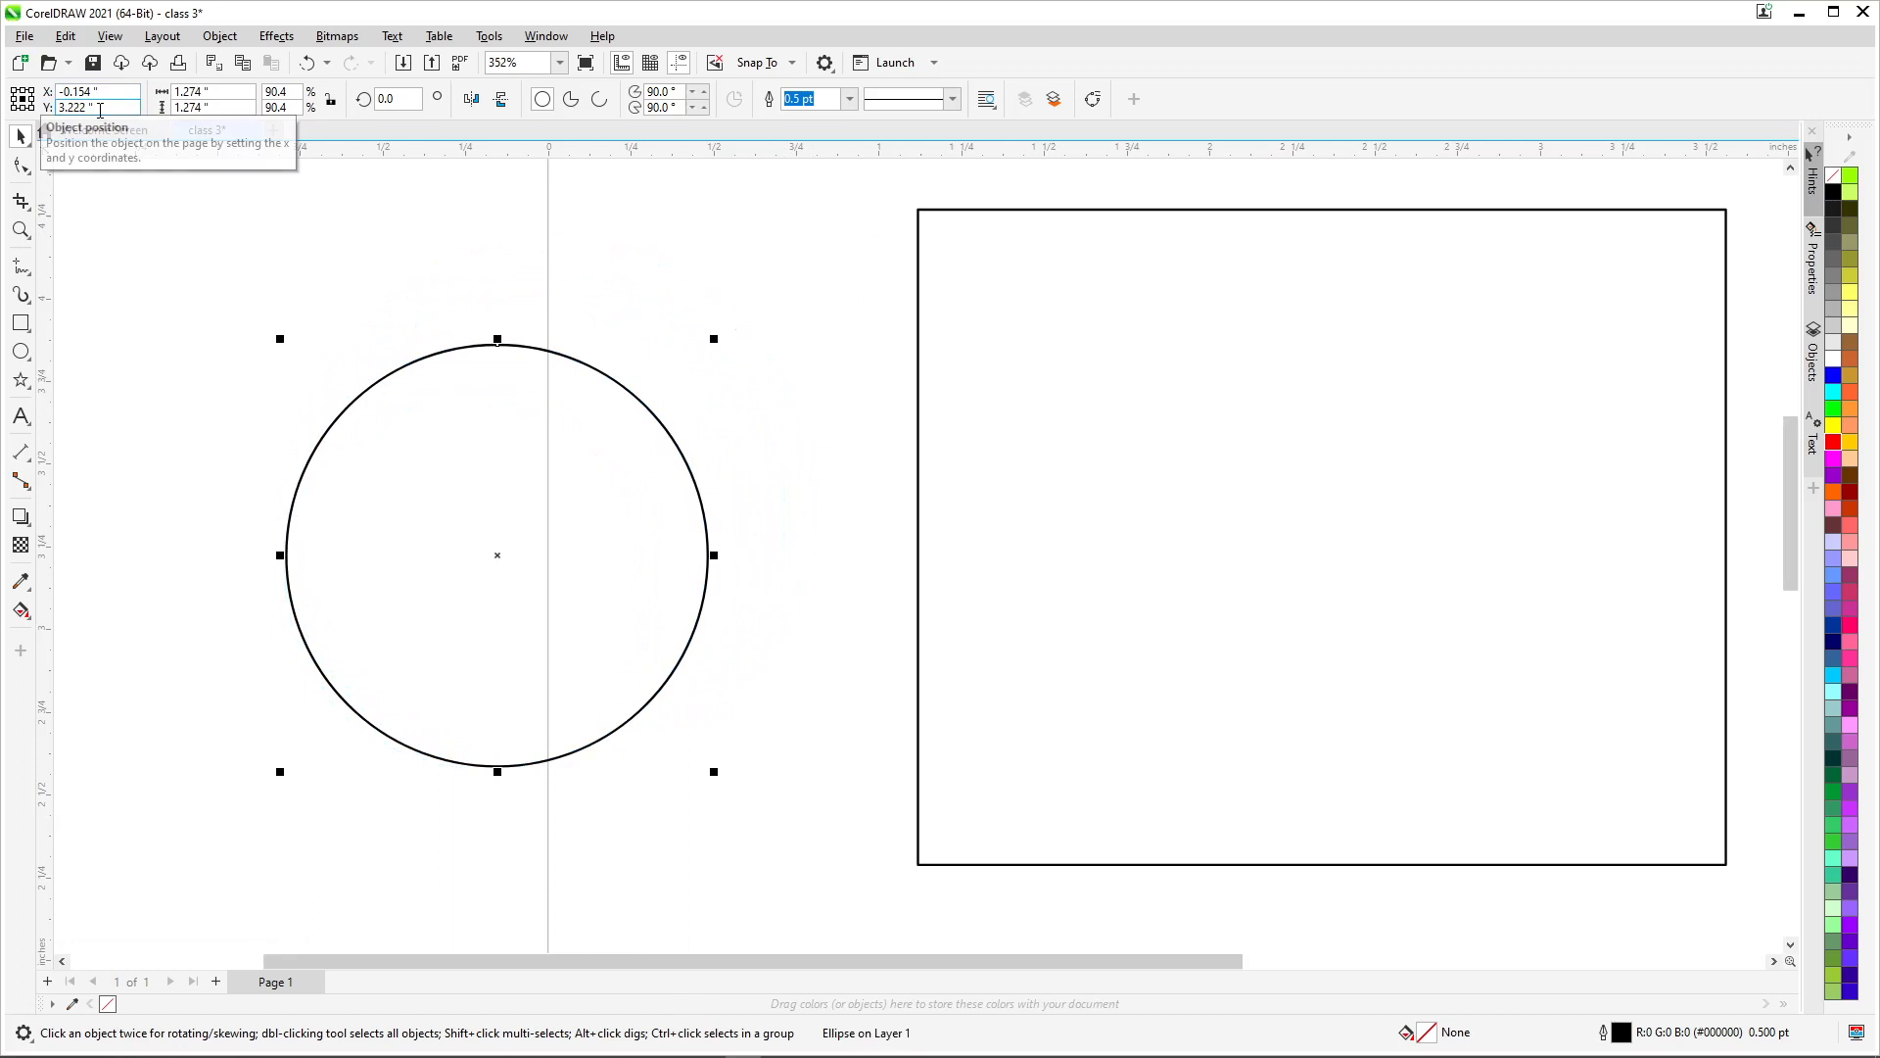
drag(714, 341, 799, 361)
drag(530, 569, 531, 465)
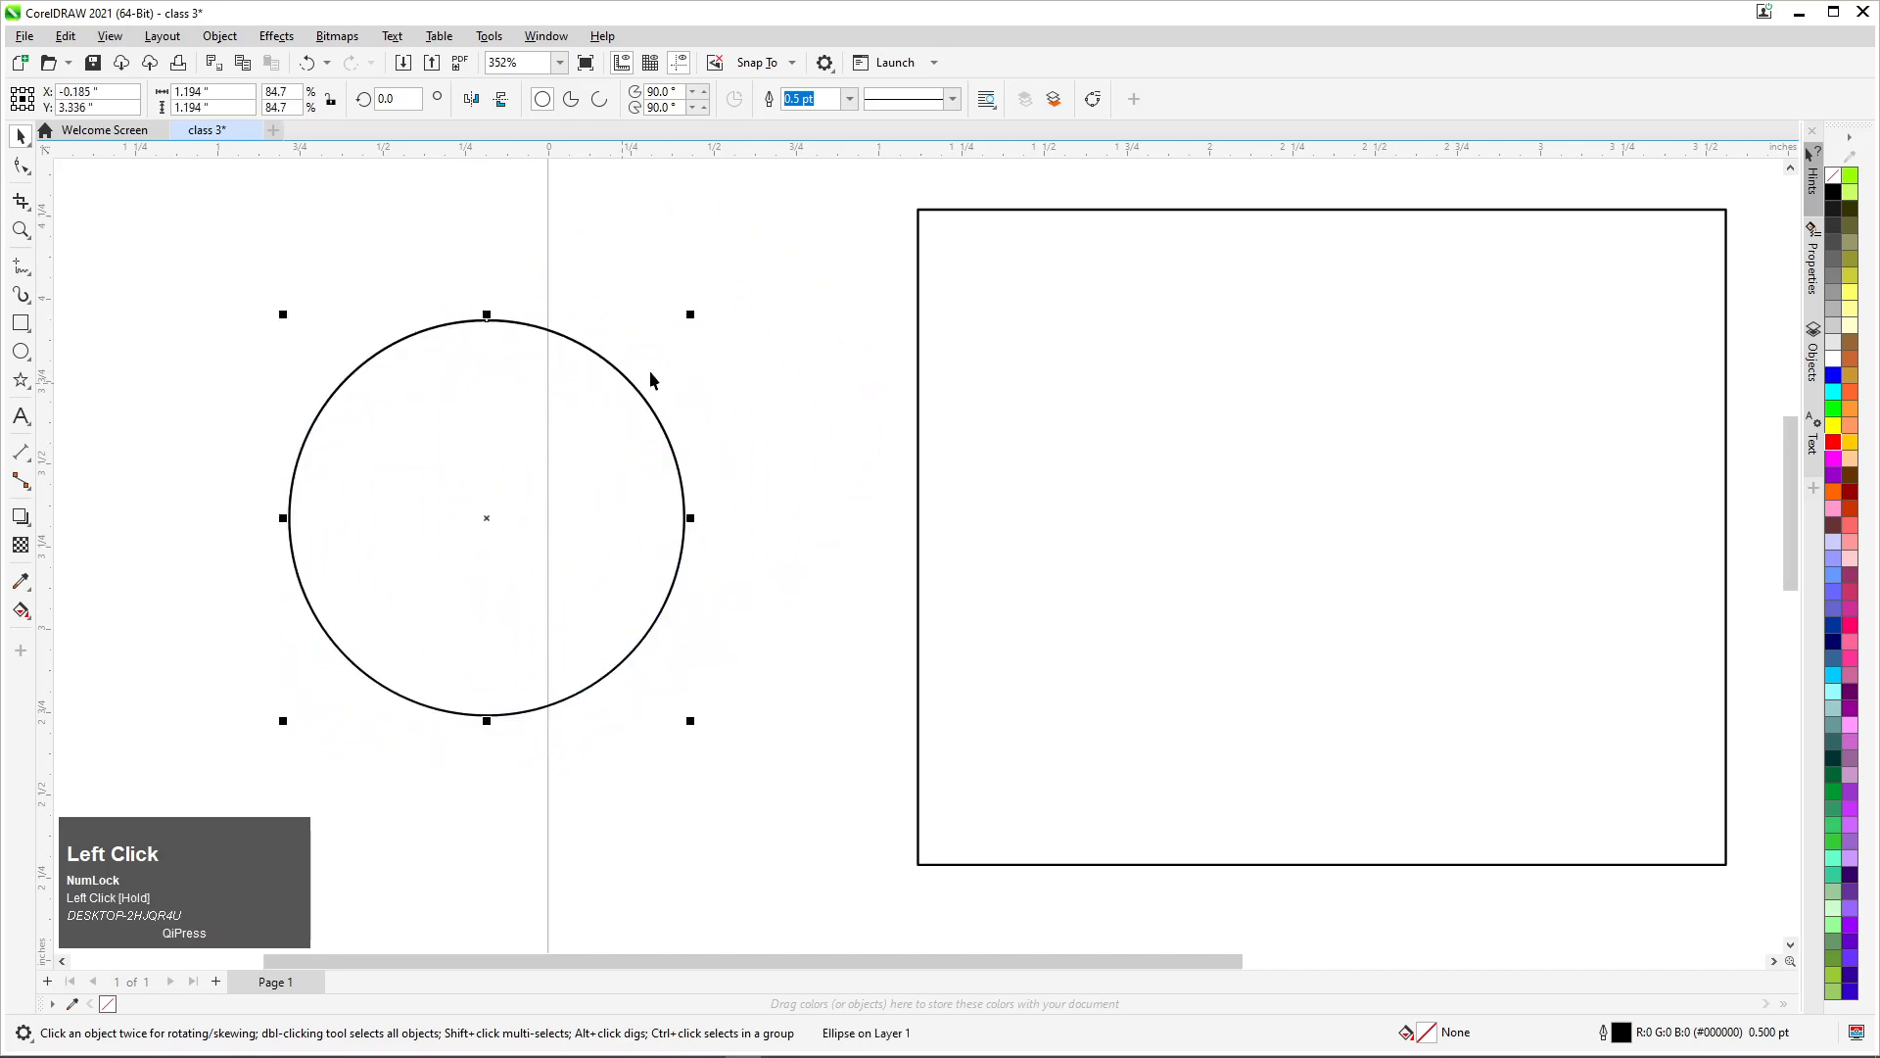
drag(692, 317, 723, 285)
drag(470, 511, 529, 473)
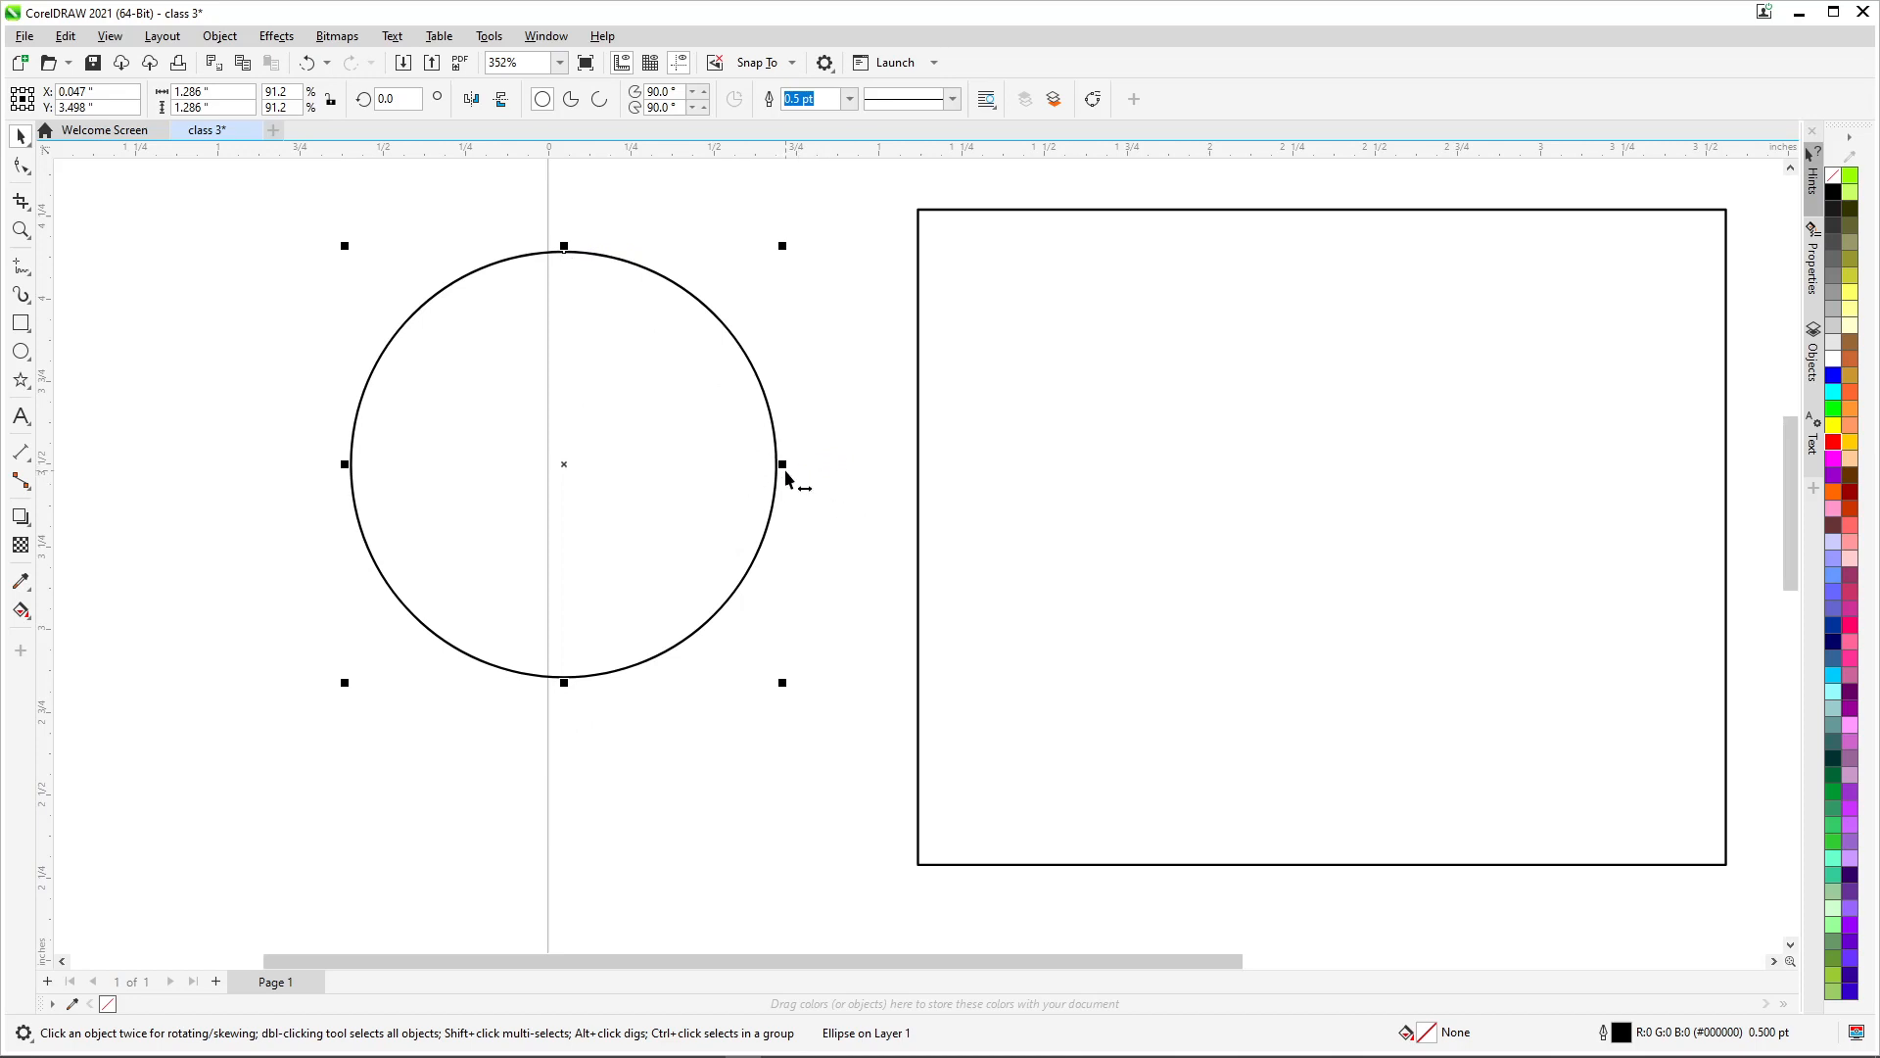
Stretch and flatten the circle into a wide ellipse about 1.52 by 0.46 inches, centred at about X 0.05 and Y 3.47 inches
drag(781, 464, 852, 468)
drag(603, 251, 617, 527)
drag(601, 601, 570, 431)
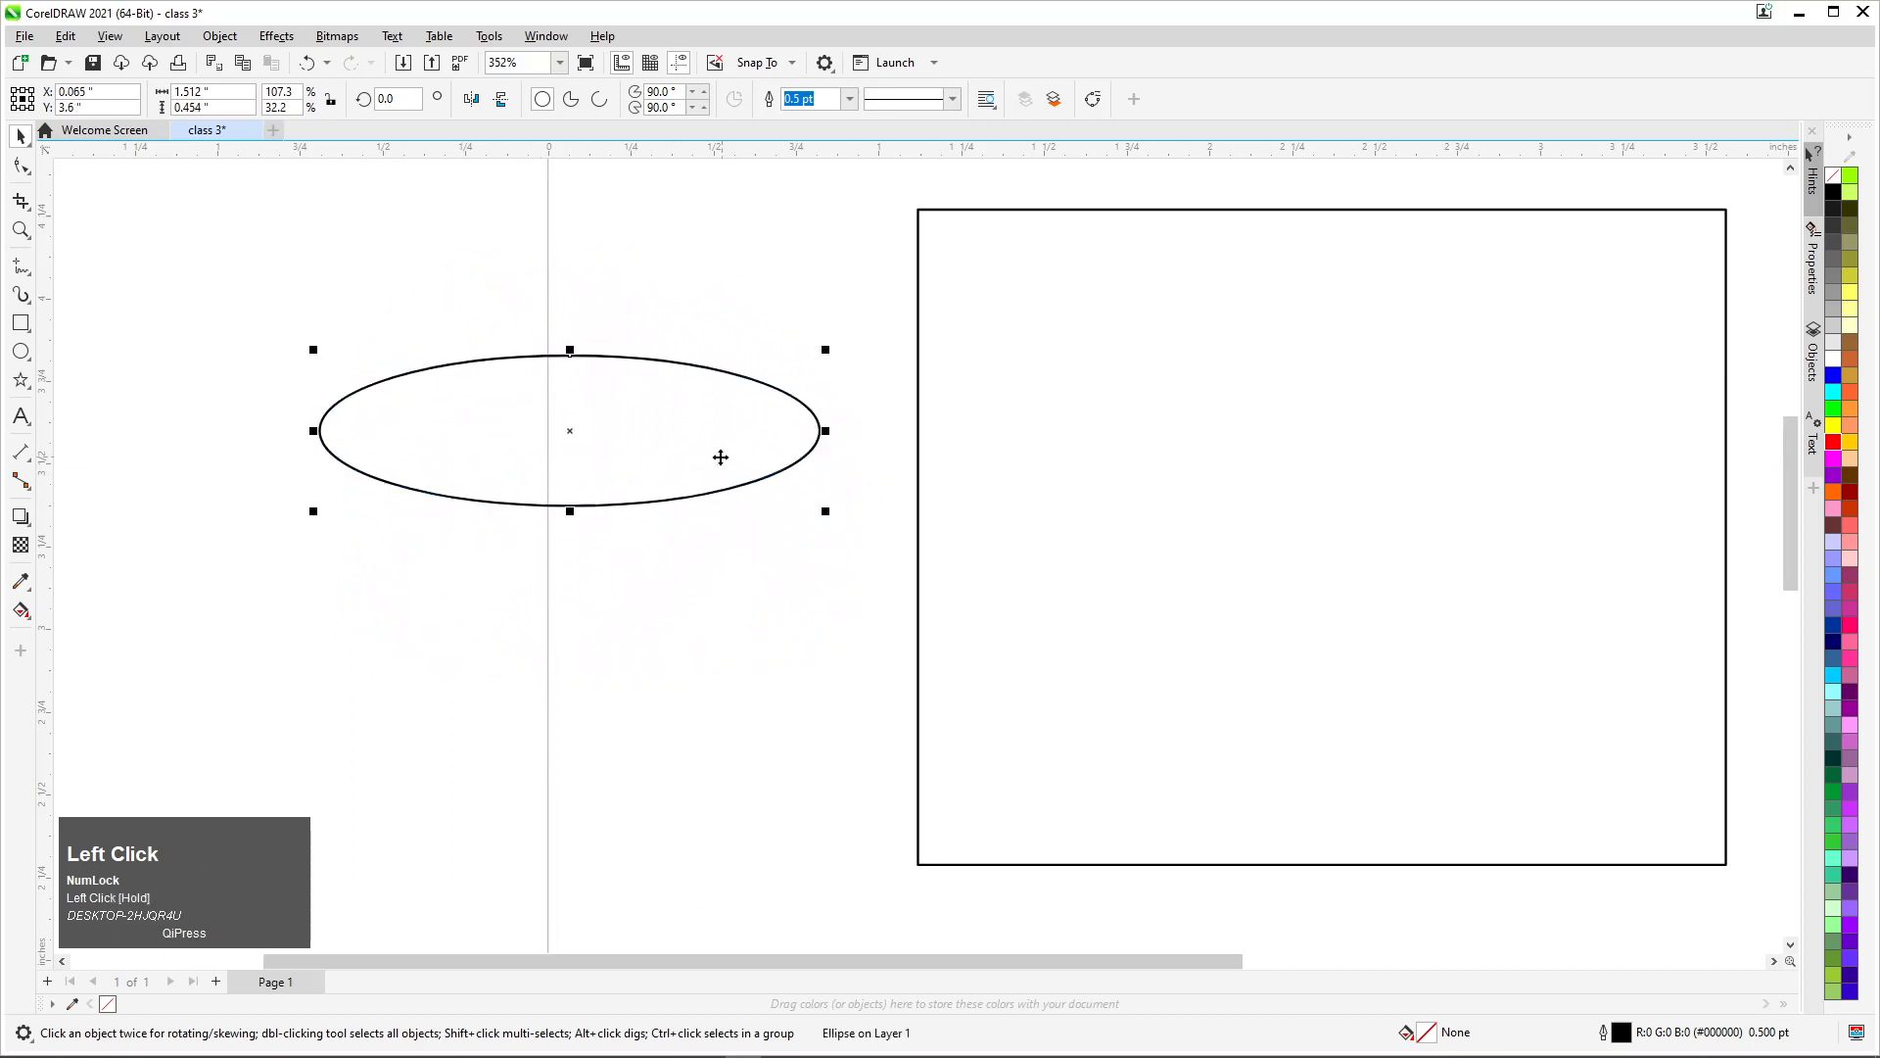
scroll(471, 360, up, 2)
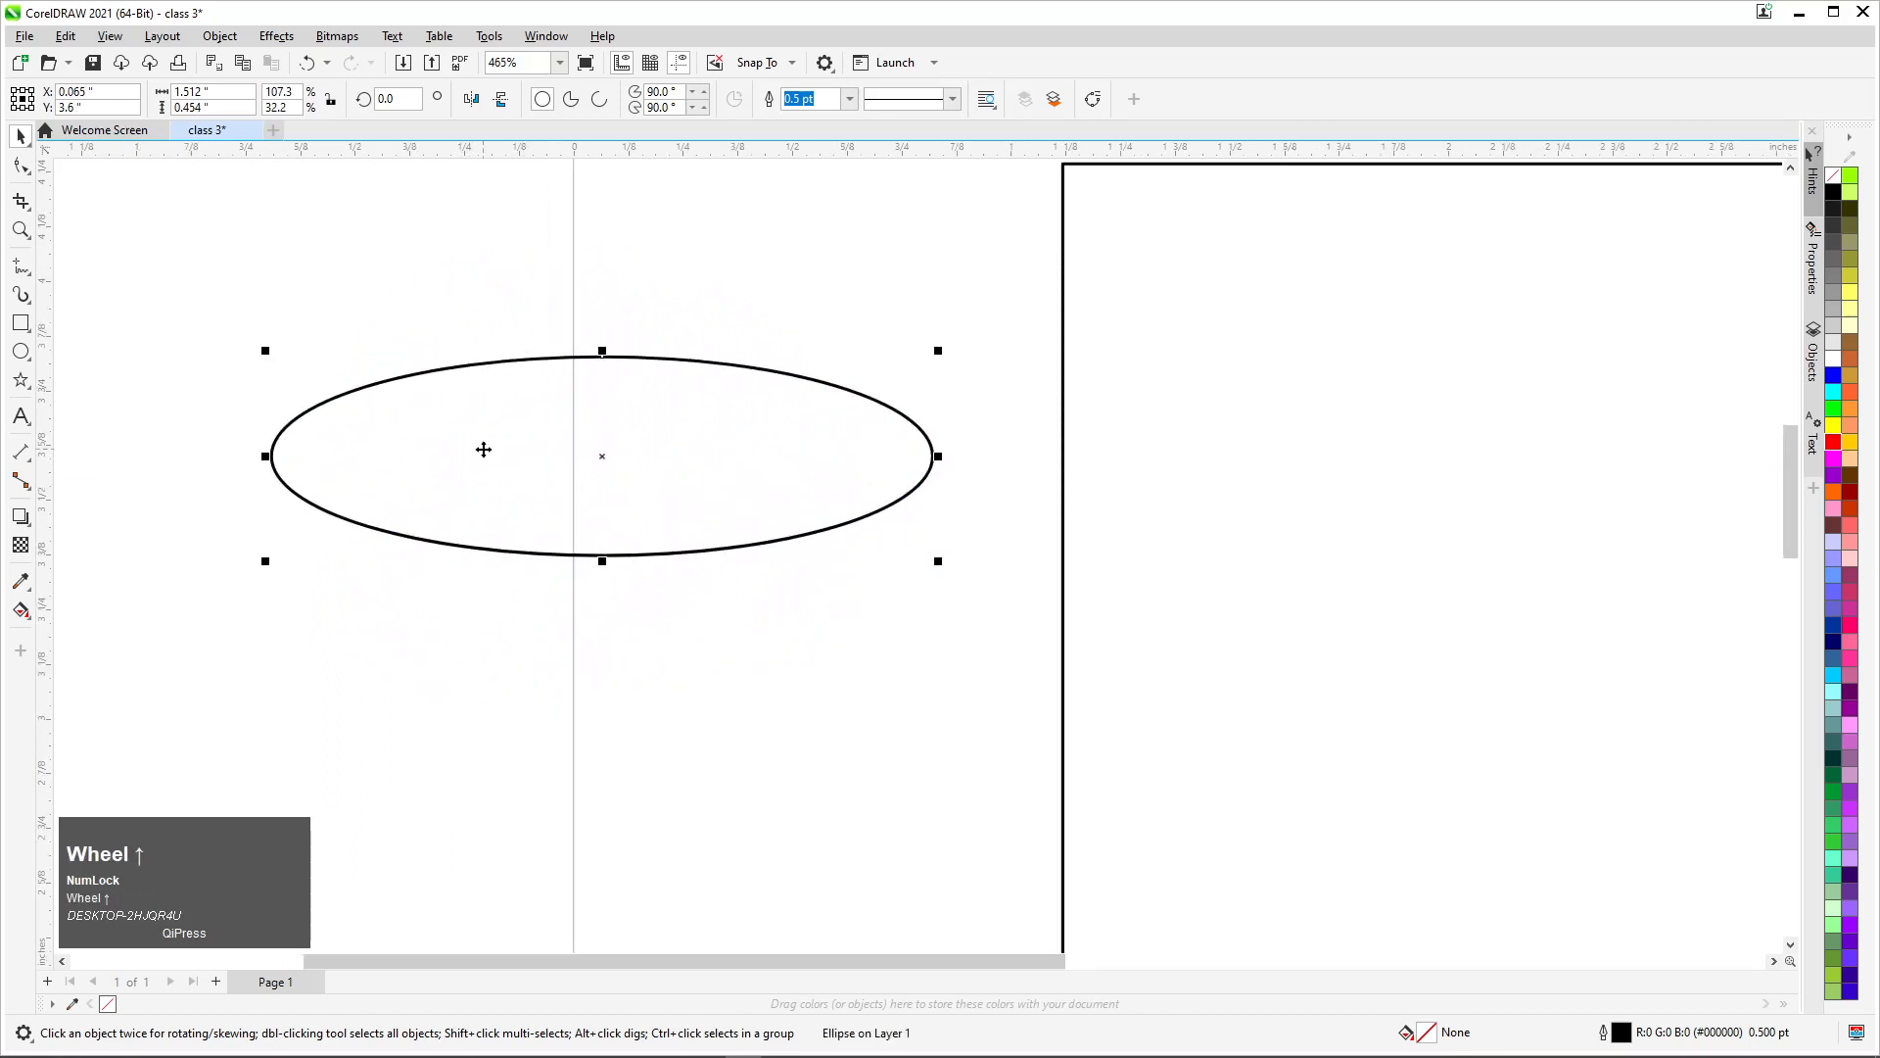
mouse_move(939, 354)
mouse_down()
mouse_move(852, 378)
mouse_move(1037, 336)
mouse_move(790, 369)
mouse_move(990, 329)
mouse_move(879, 359)
mouse_move(944, 347)
mouse_up()
drag(675, 440, 666, 499)
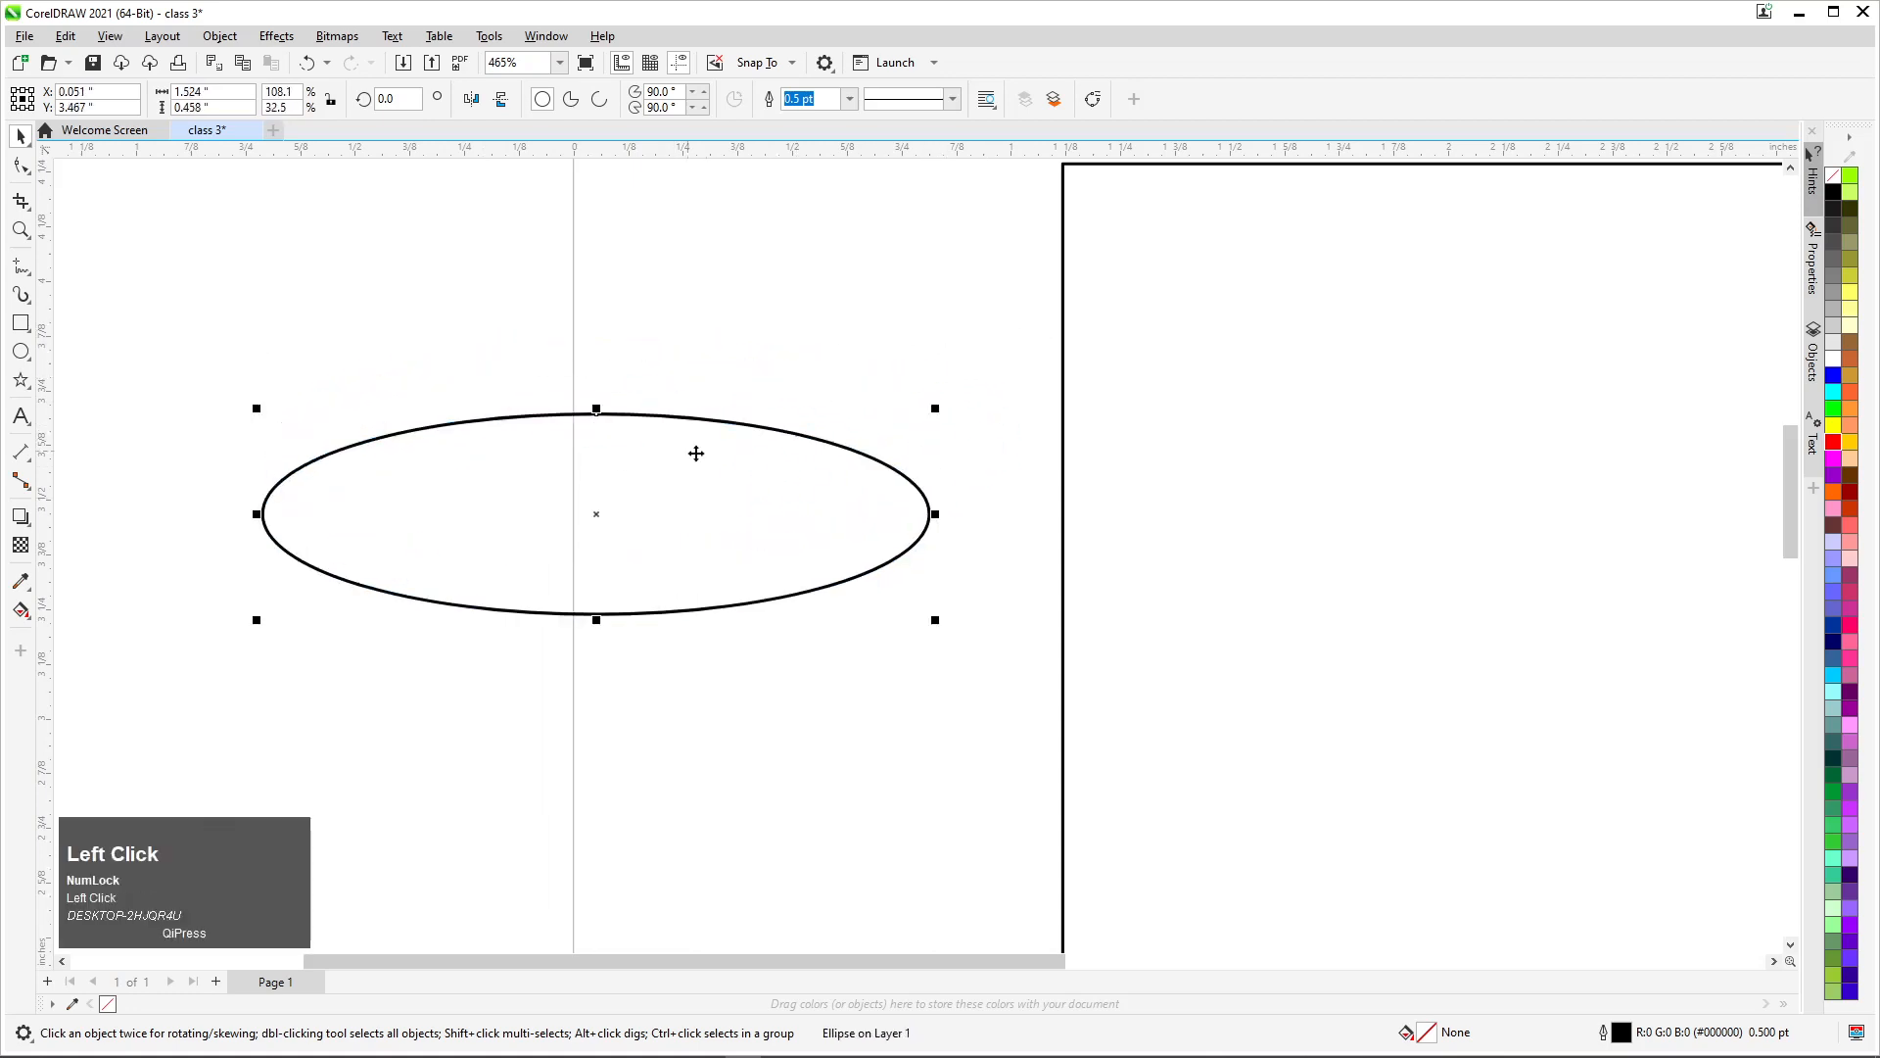
Enlarge the rectangle from its upper-right corner and right side to about 2.81 by 2.15 inches
scroll(369, 371, down, 1)
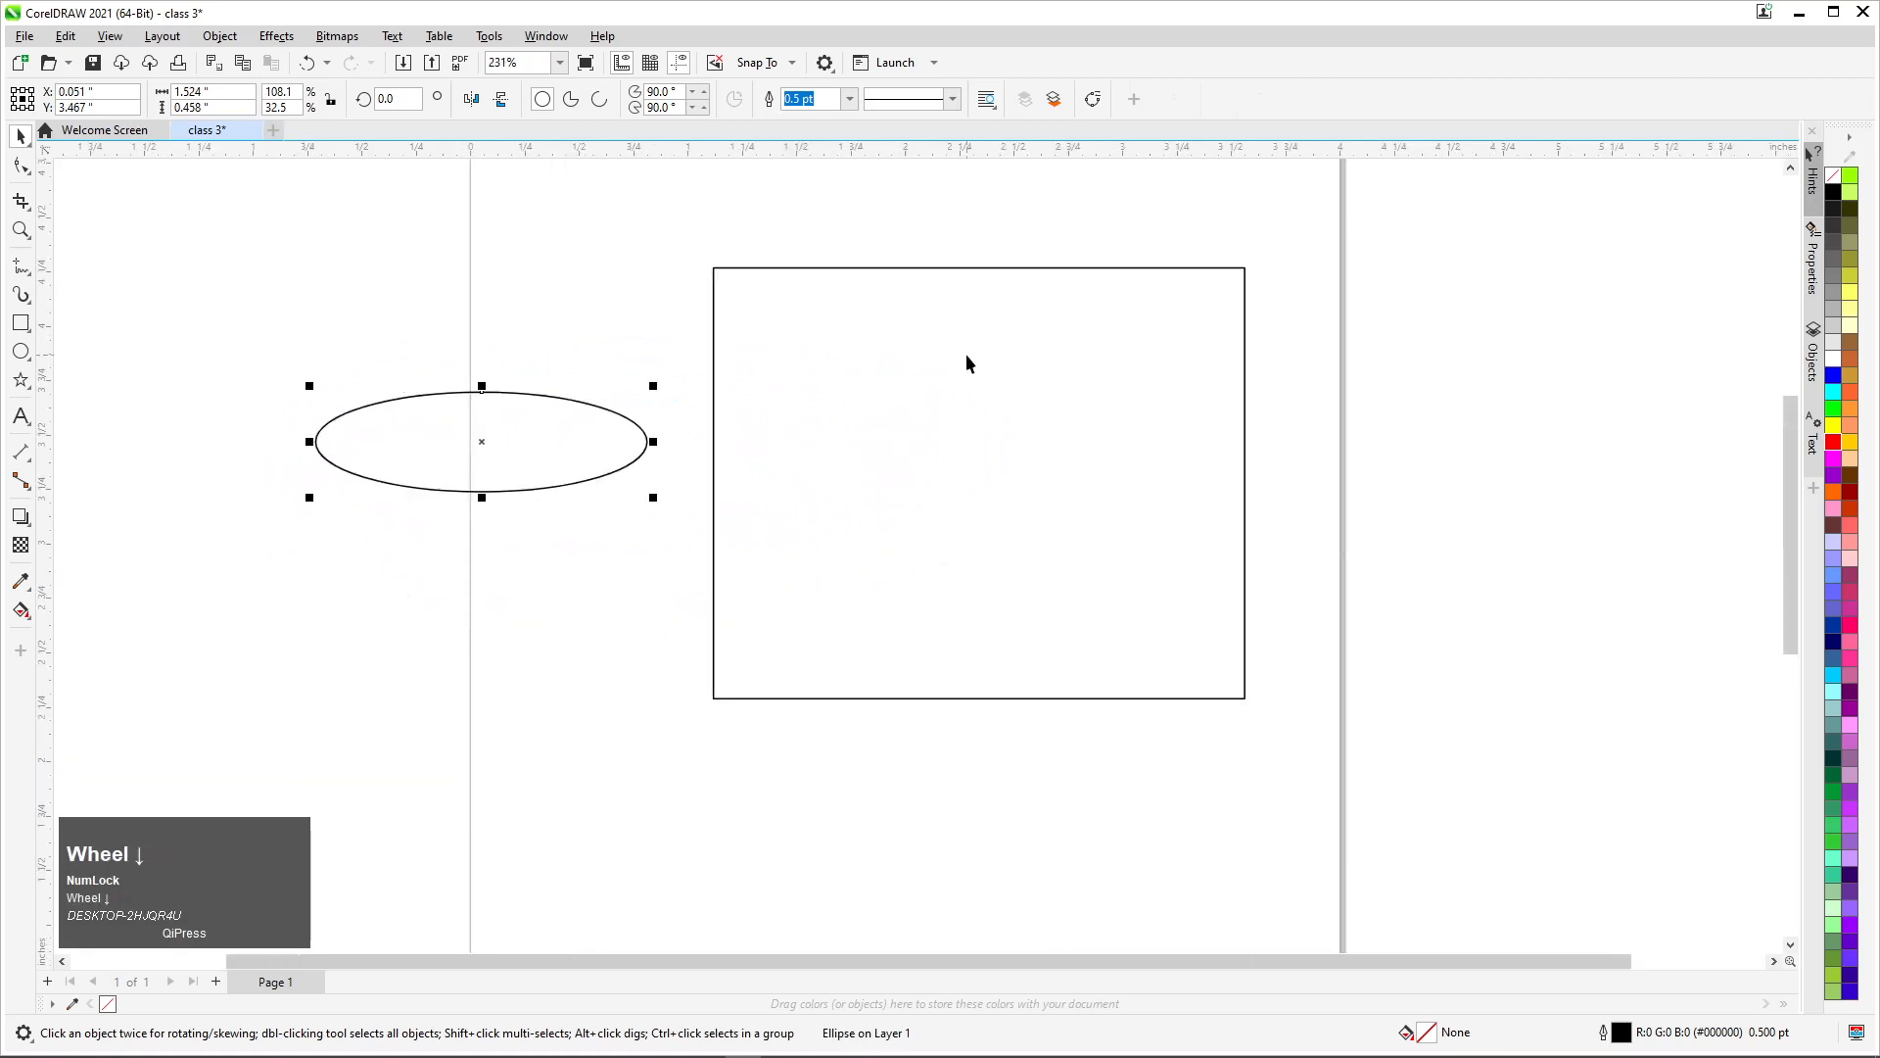
click(1183, 289)
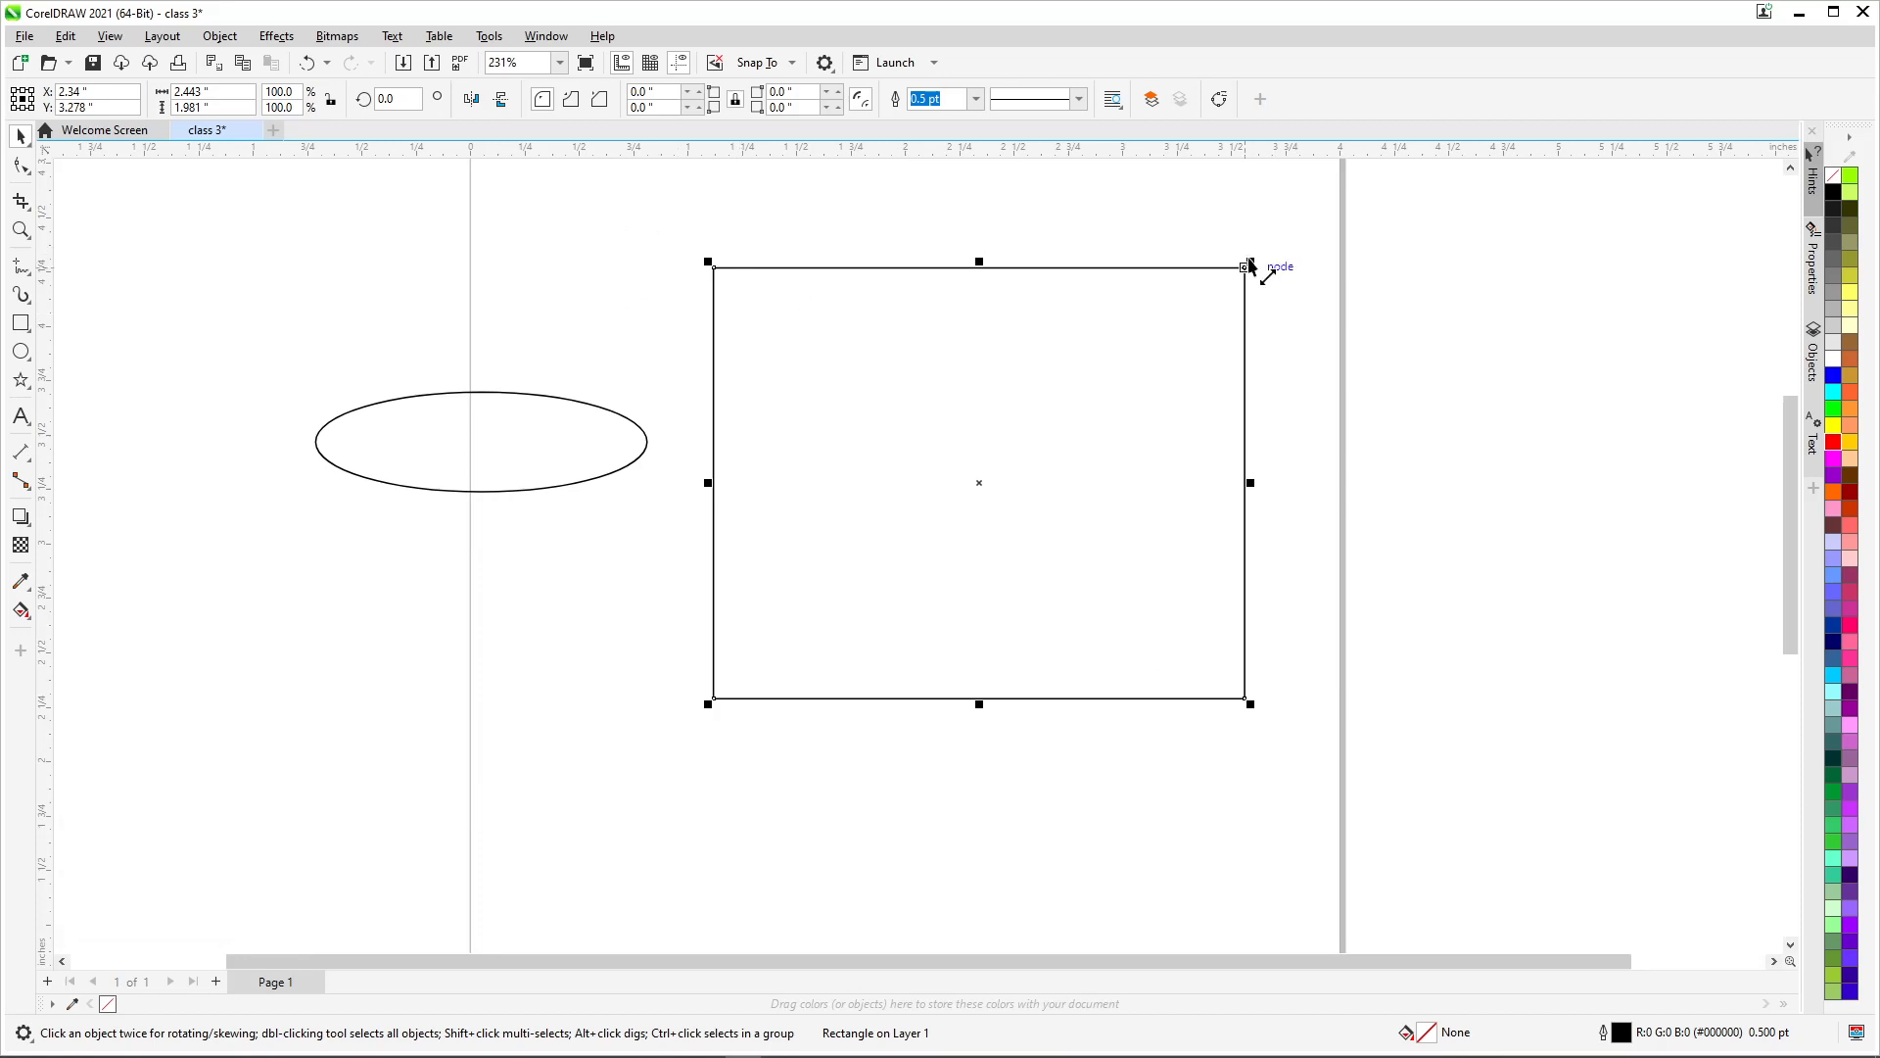
drag(1251, 263, 1295, 227)
mouse_move(1297, 470)
mouse_down()
mouse_move(1259, 467)
mouse_move(1330, 468)
mouse_up()
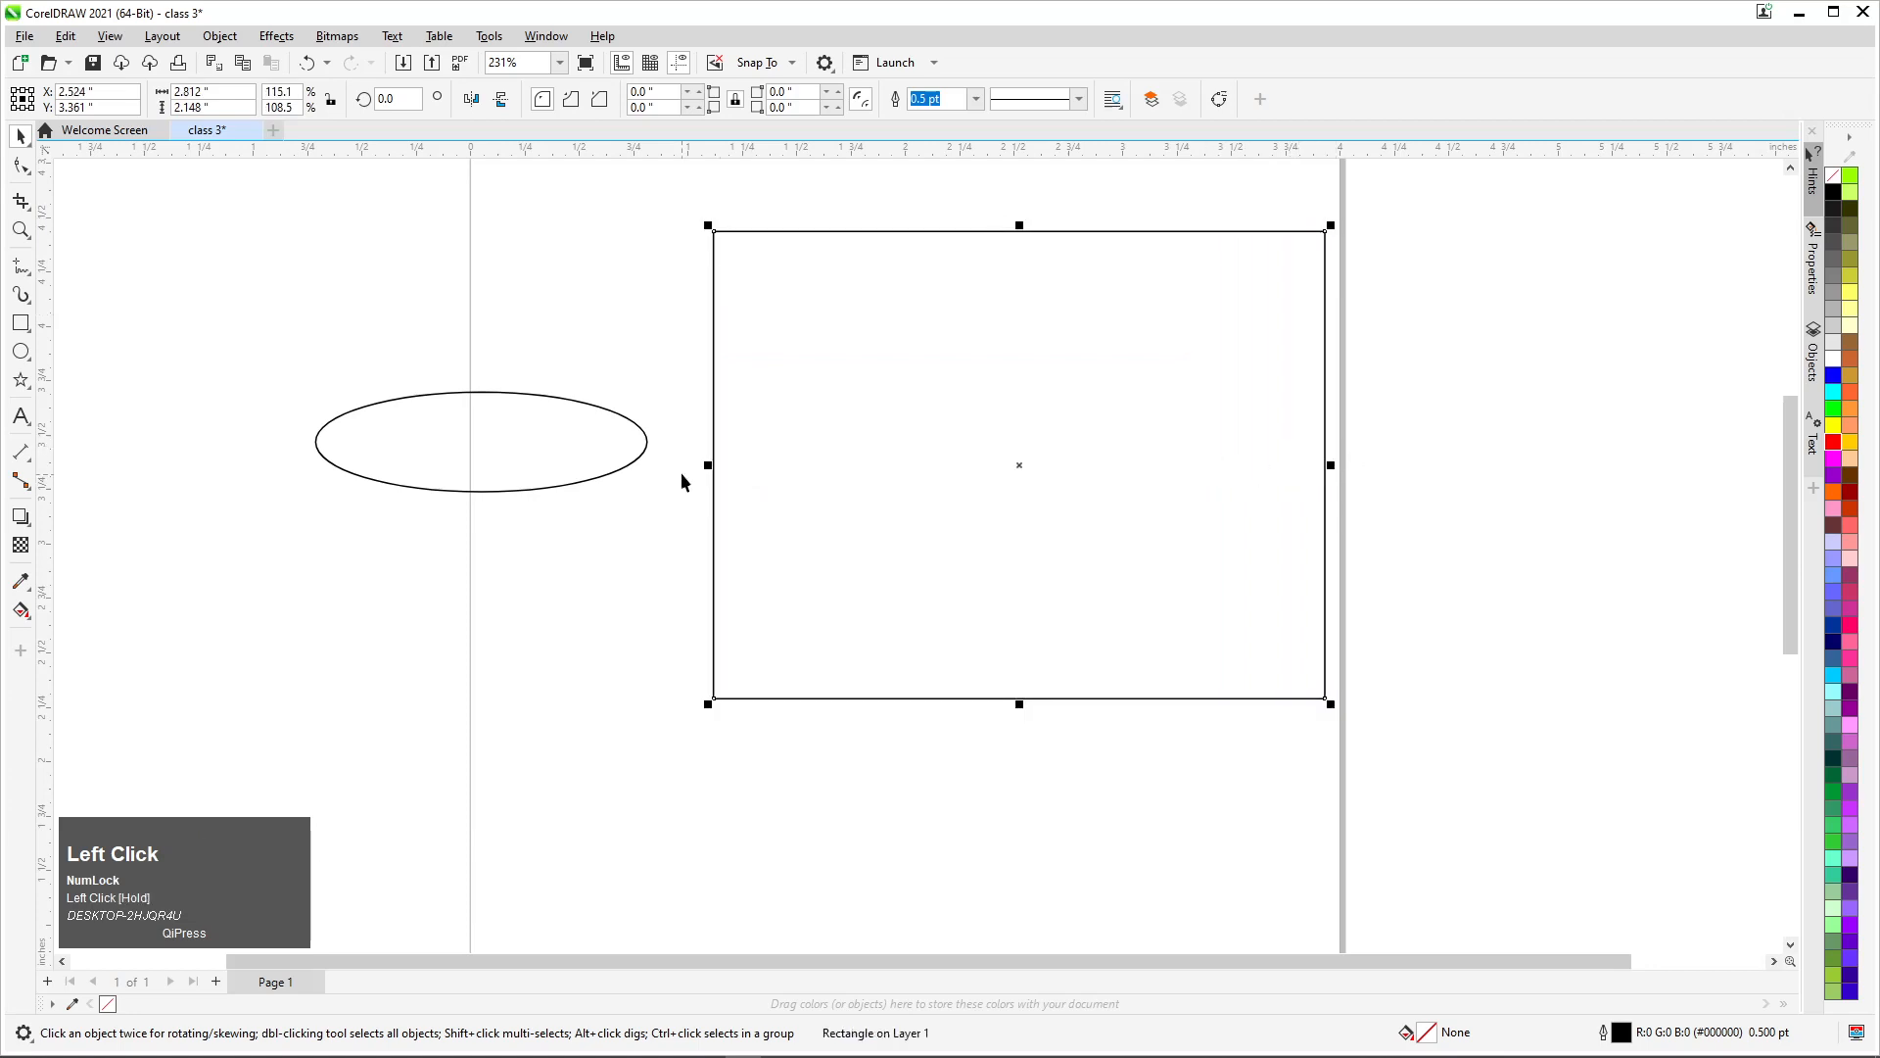
Resize the rectangle from its sides and corner to about 2.34 by 2.12 inches and move it back inside the page
drag(708, 473, 881, 489)
drag(1332, 228, 1362, 197)
drag(870, 448, 795, 453)
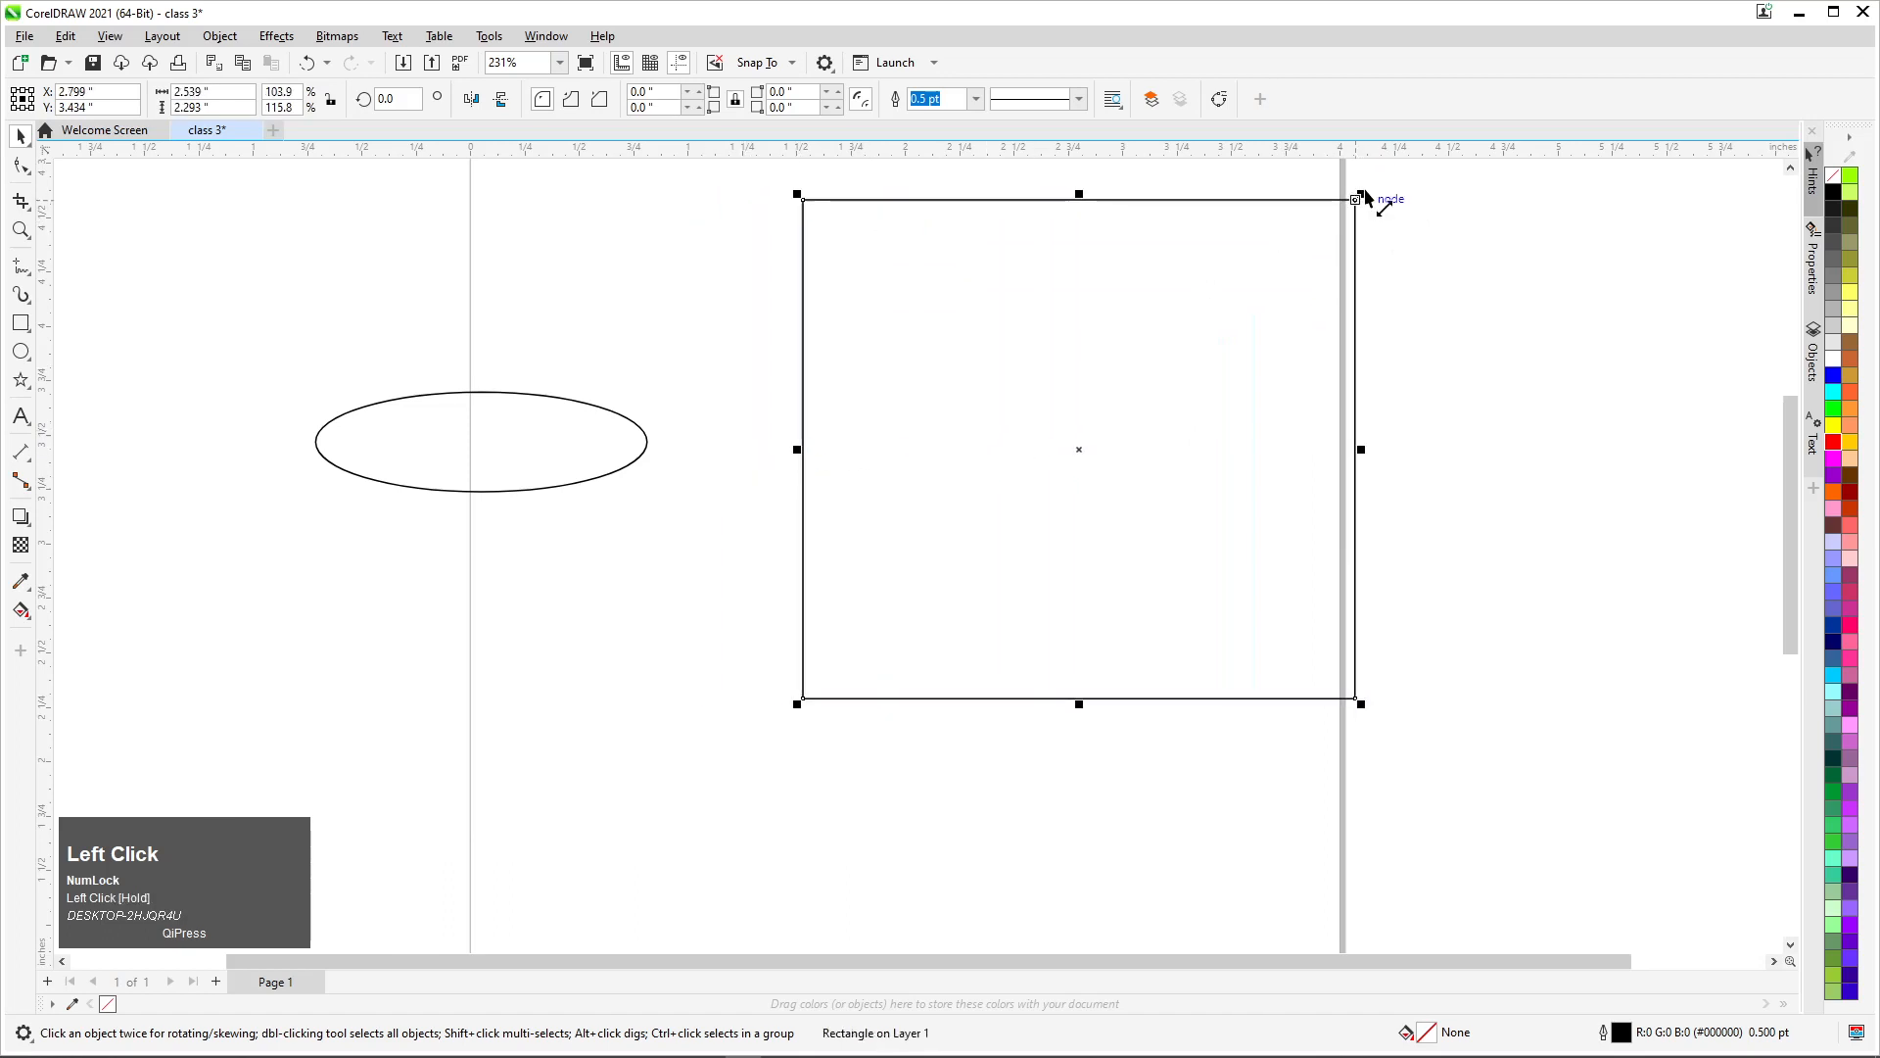
drag(1362, 194, 1338, 233)
drag(1033, 404, 931, 442)
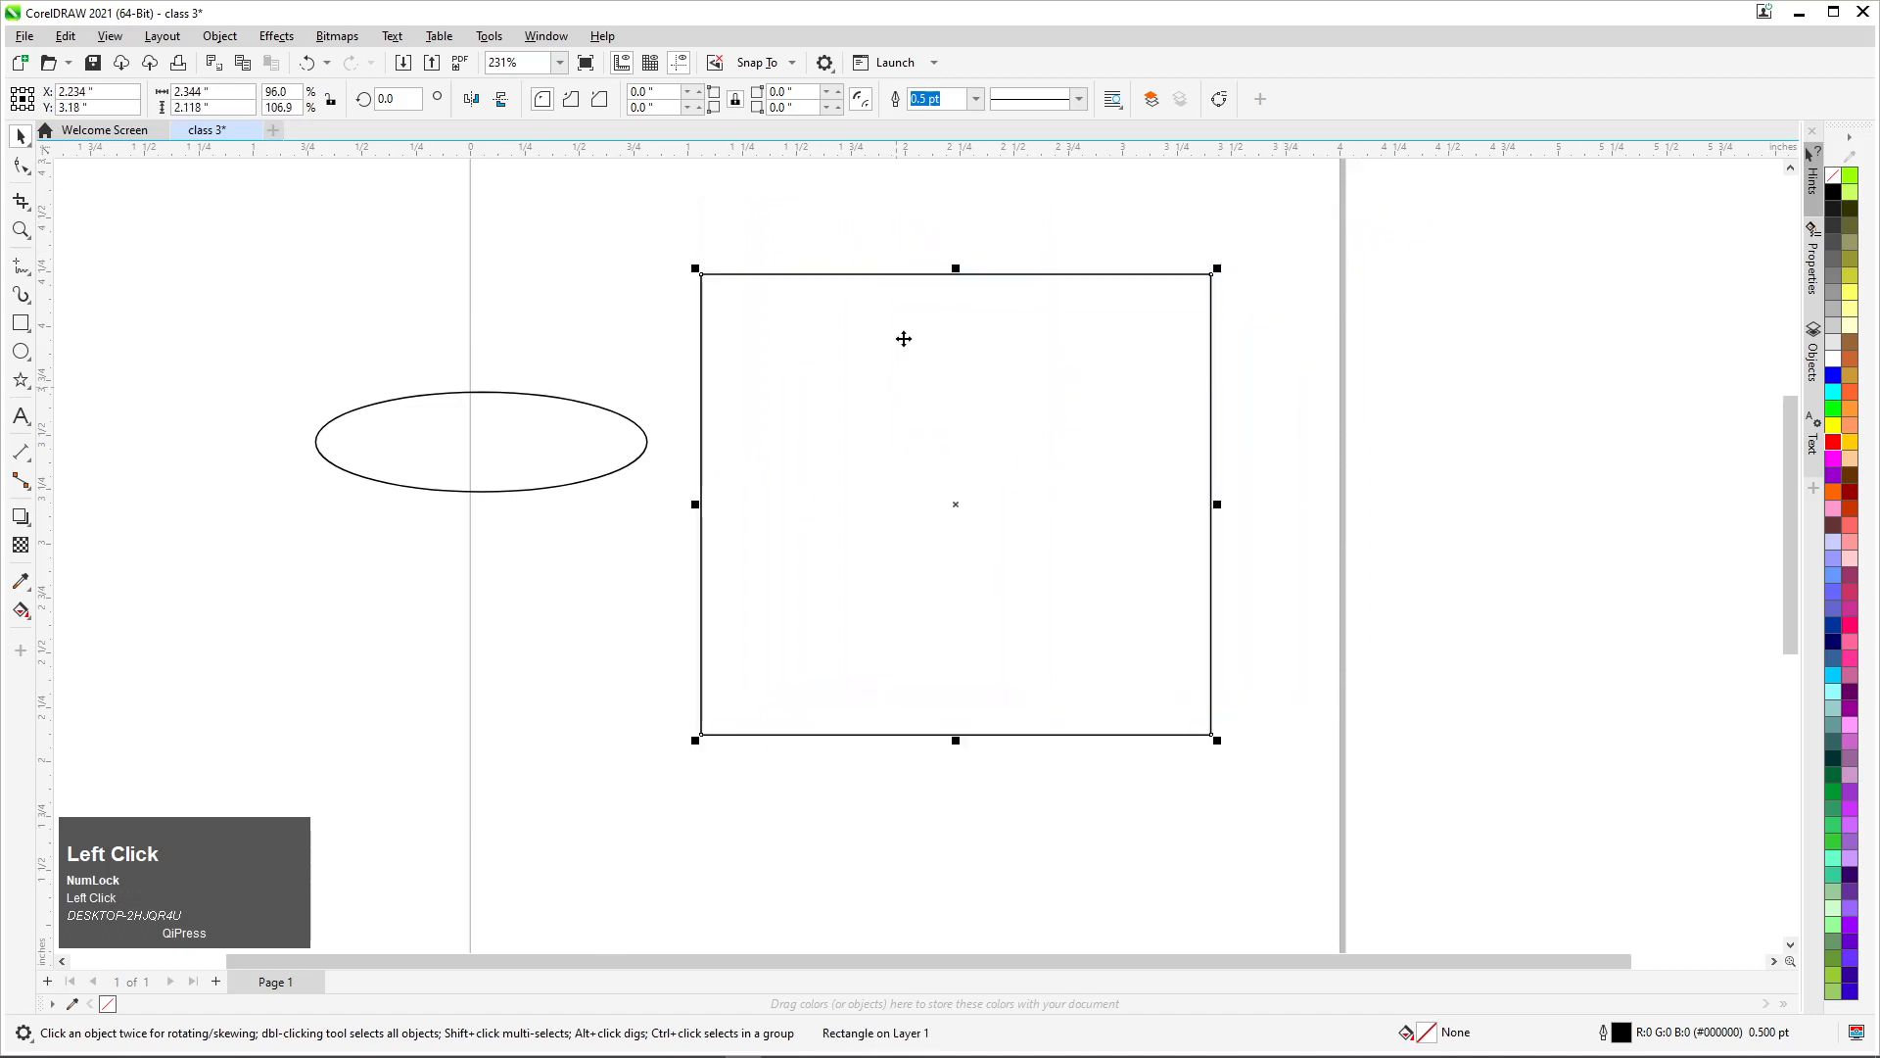
Delete the ellipse and move the rectangle to about X 1.73, Y 3.31 inches
click(482, 477)
key(Delete)
drag(990, 479, 881, 452)
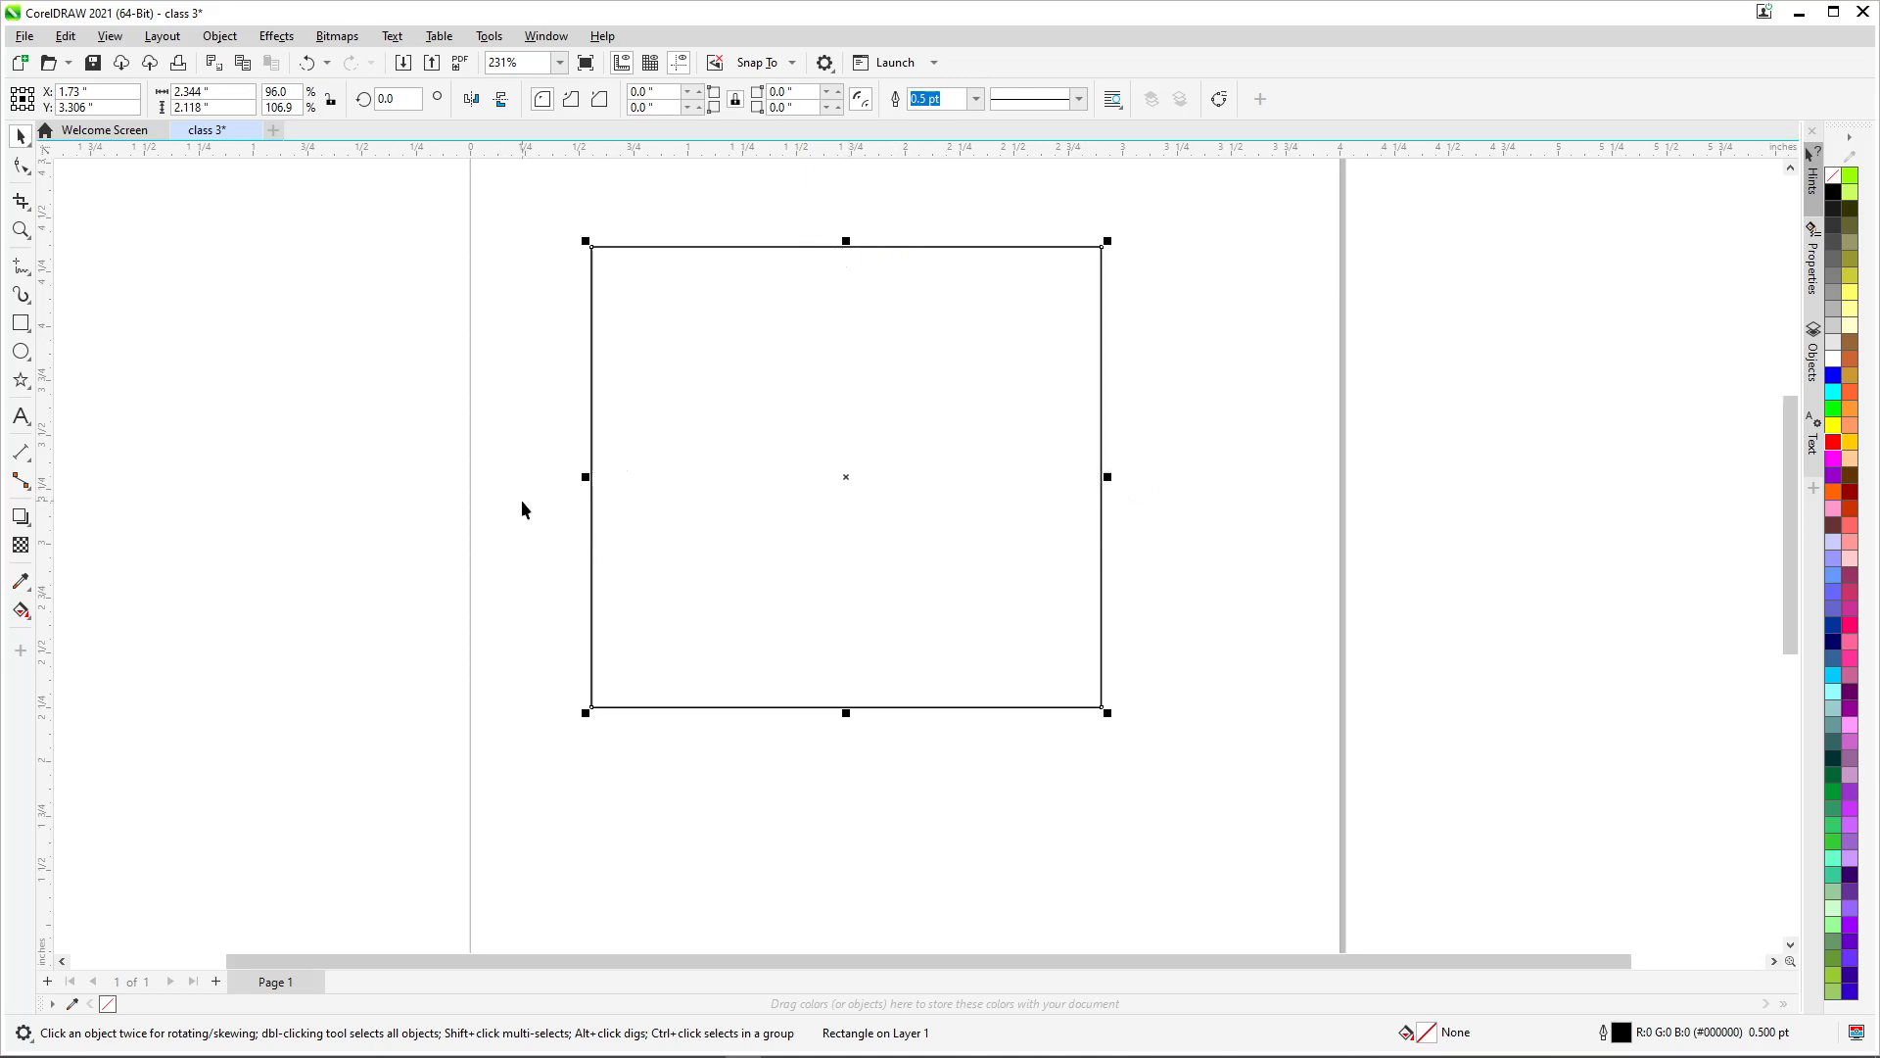
Scale the rectangle down proportionally to about 1.85 by 1.67 inches and move it right to about X 2.31, Y 3.38 inches
drag(586, 477, 591, 575)
drag(1111, 243, 1150, 347)
drag(675, 507, 901, 463)
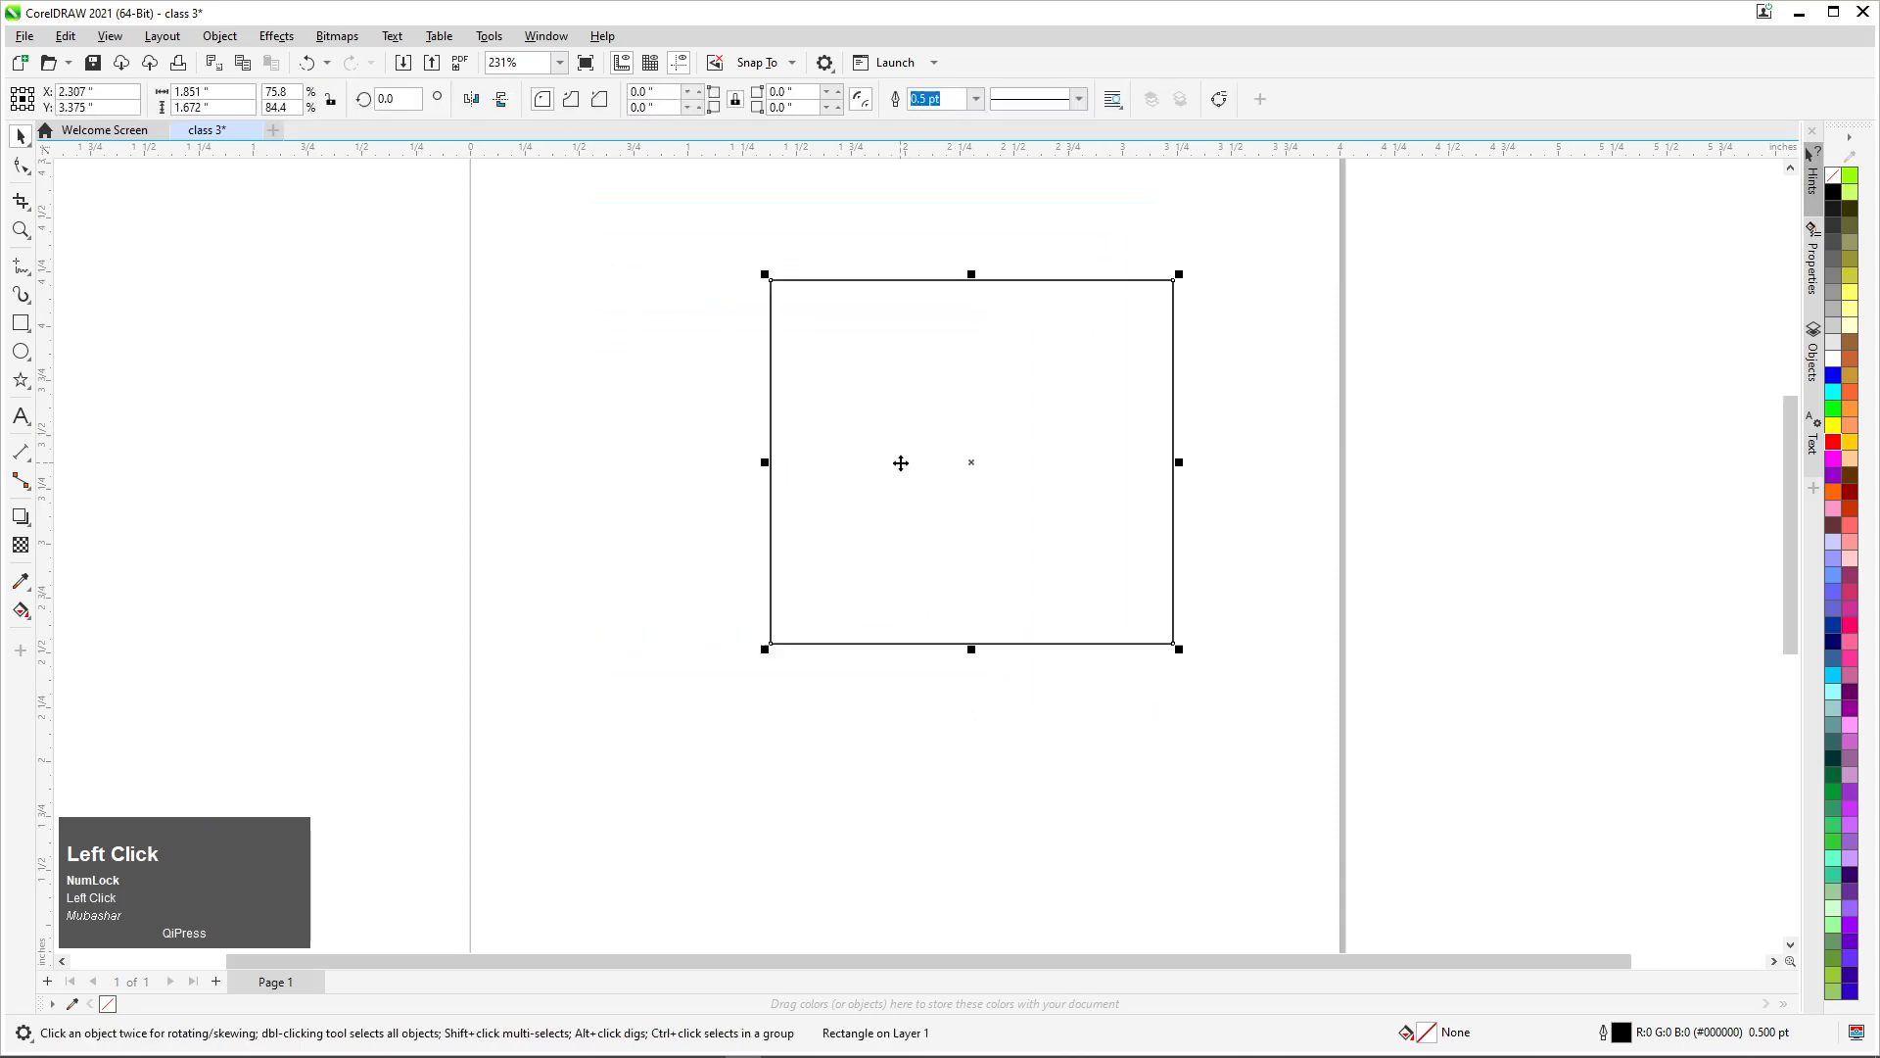
Move the rectangle left to about X 1.36, Y 3.36 inches and scale it from its centre to about 1.42 by 1.28 inches
drag(1179, 281, 1219, 275)
drag(1106, 367, 893, 378)
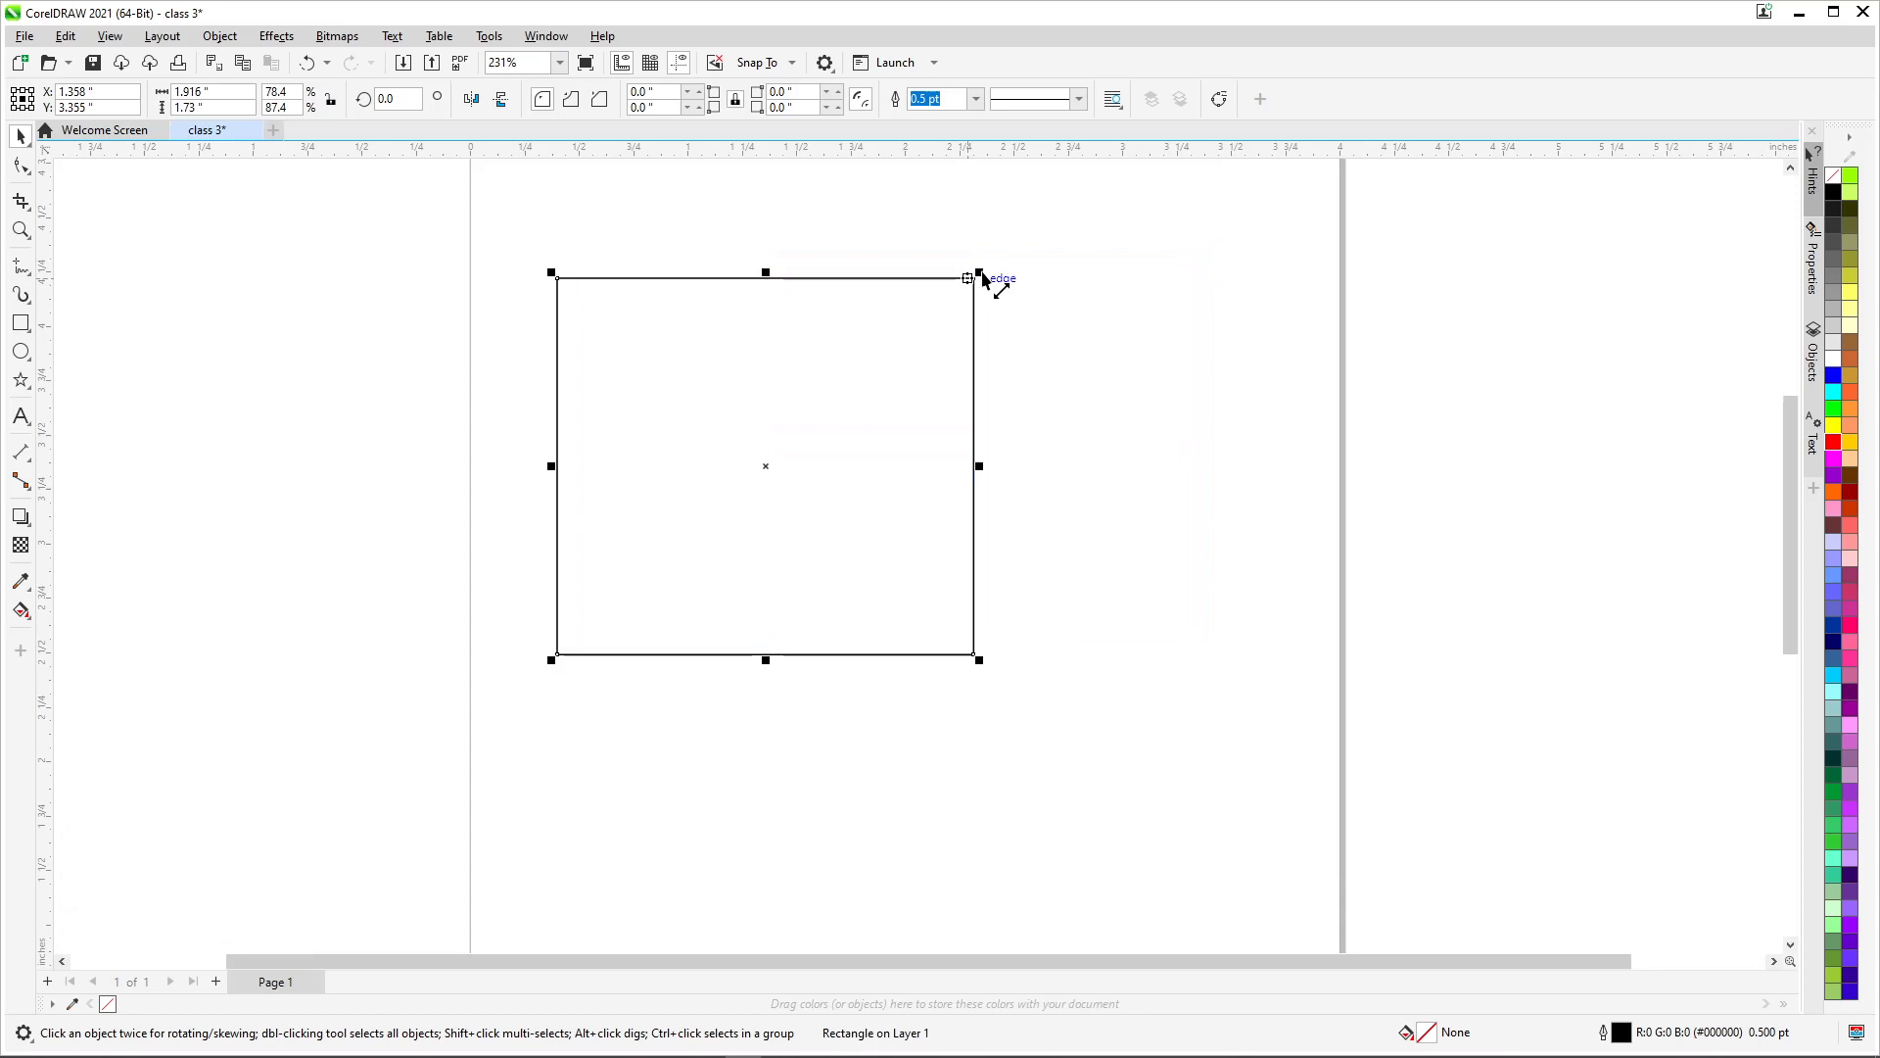
drag(983, 278, 1246, 334)
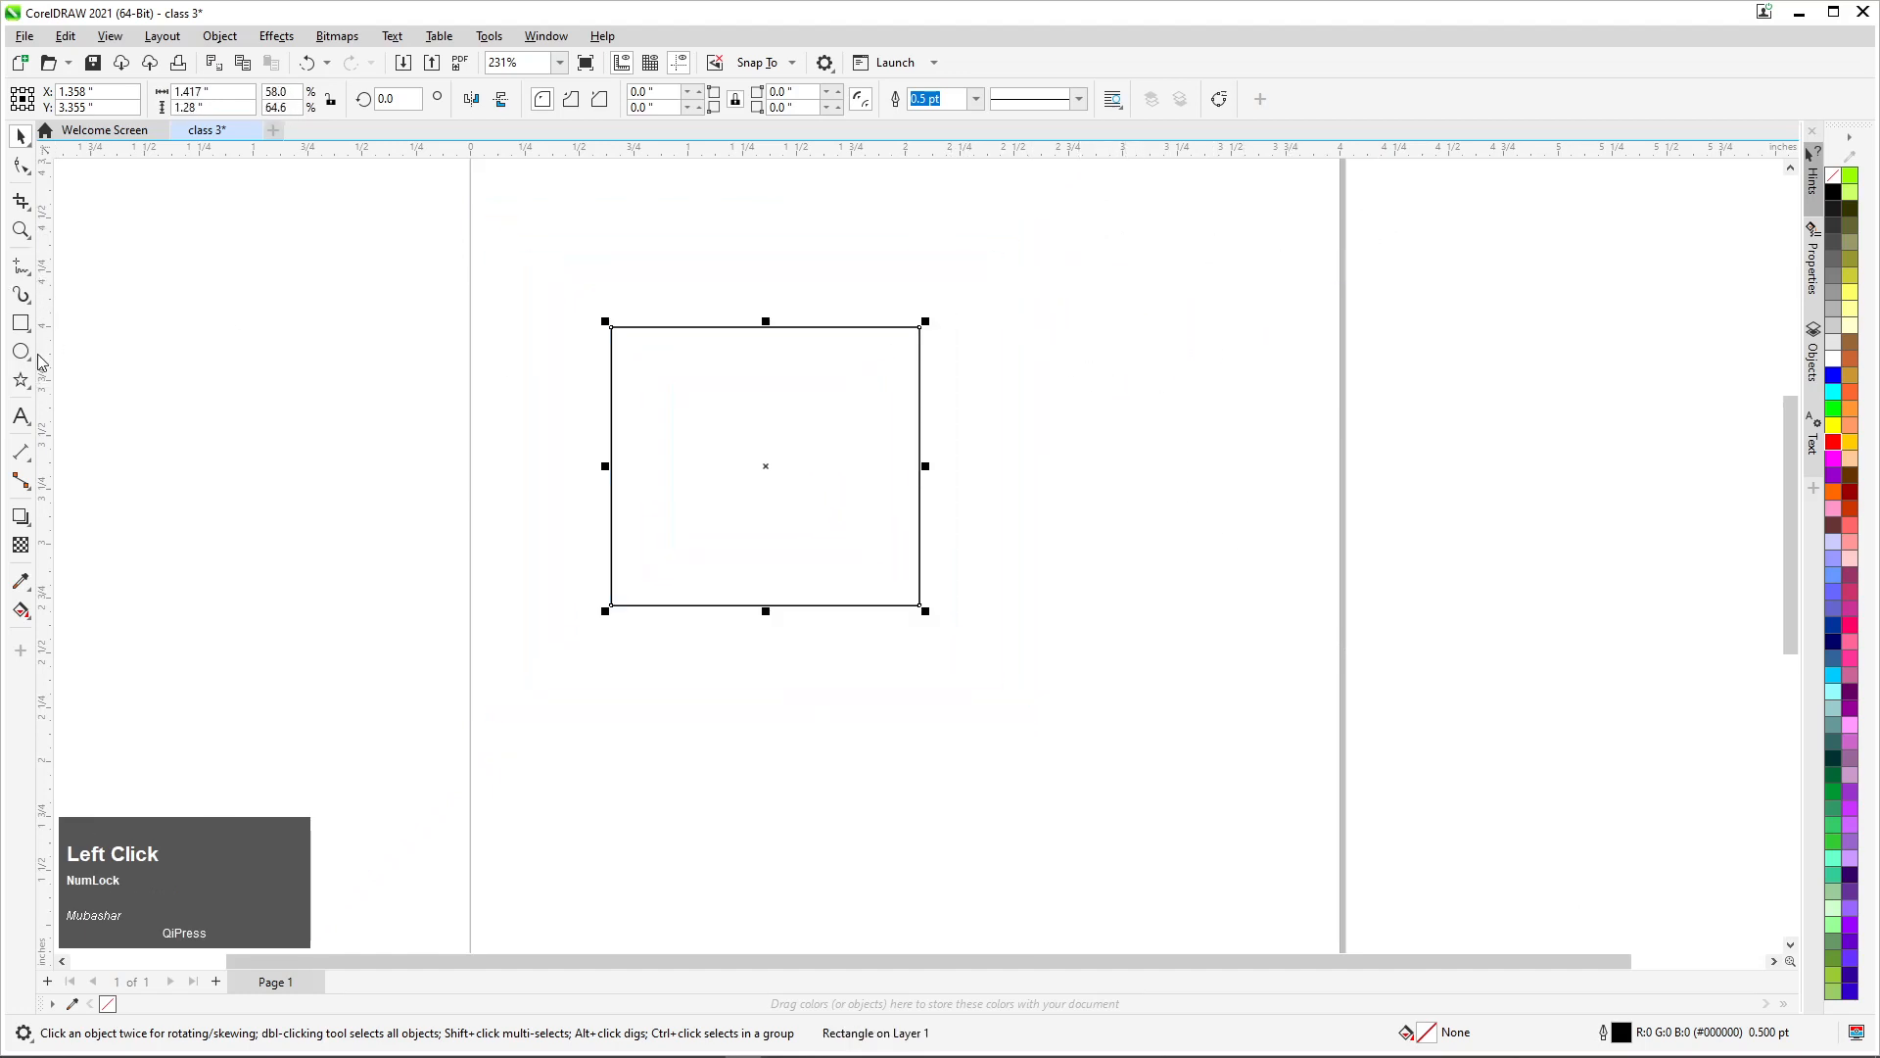
Draw a circle about 1.41 inches across beside the rectangle and move it to about X -0.37, Y 3.40 inches
click(22, 353)
mouse_move(299, 329)
mouse_down()
mouse_move(428, 548)
mouse_move(363, 647)
mouse_up()
click(18, 137)
drag(499, 474, 431, 443)
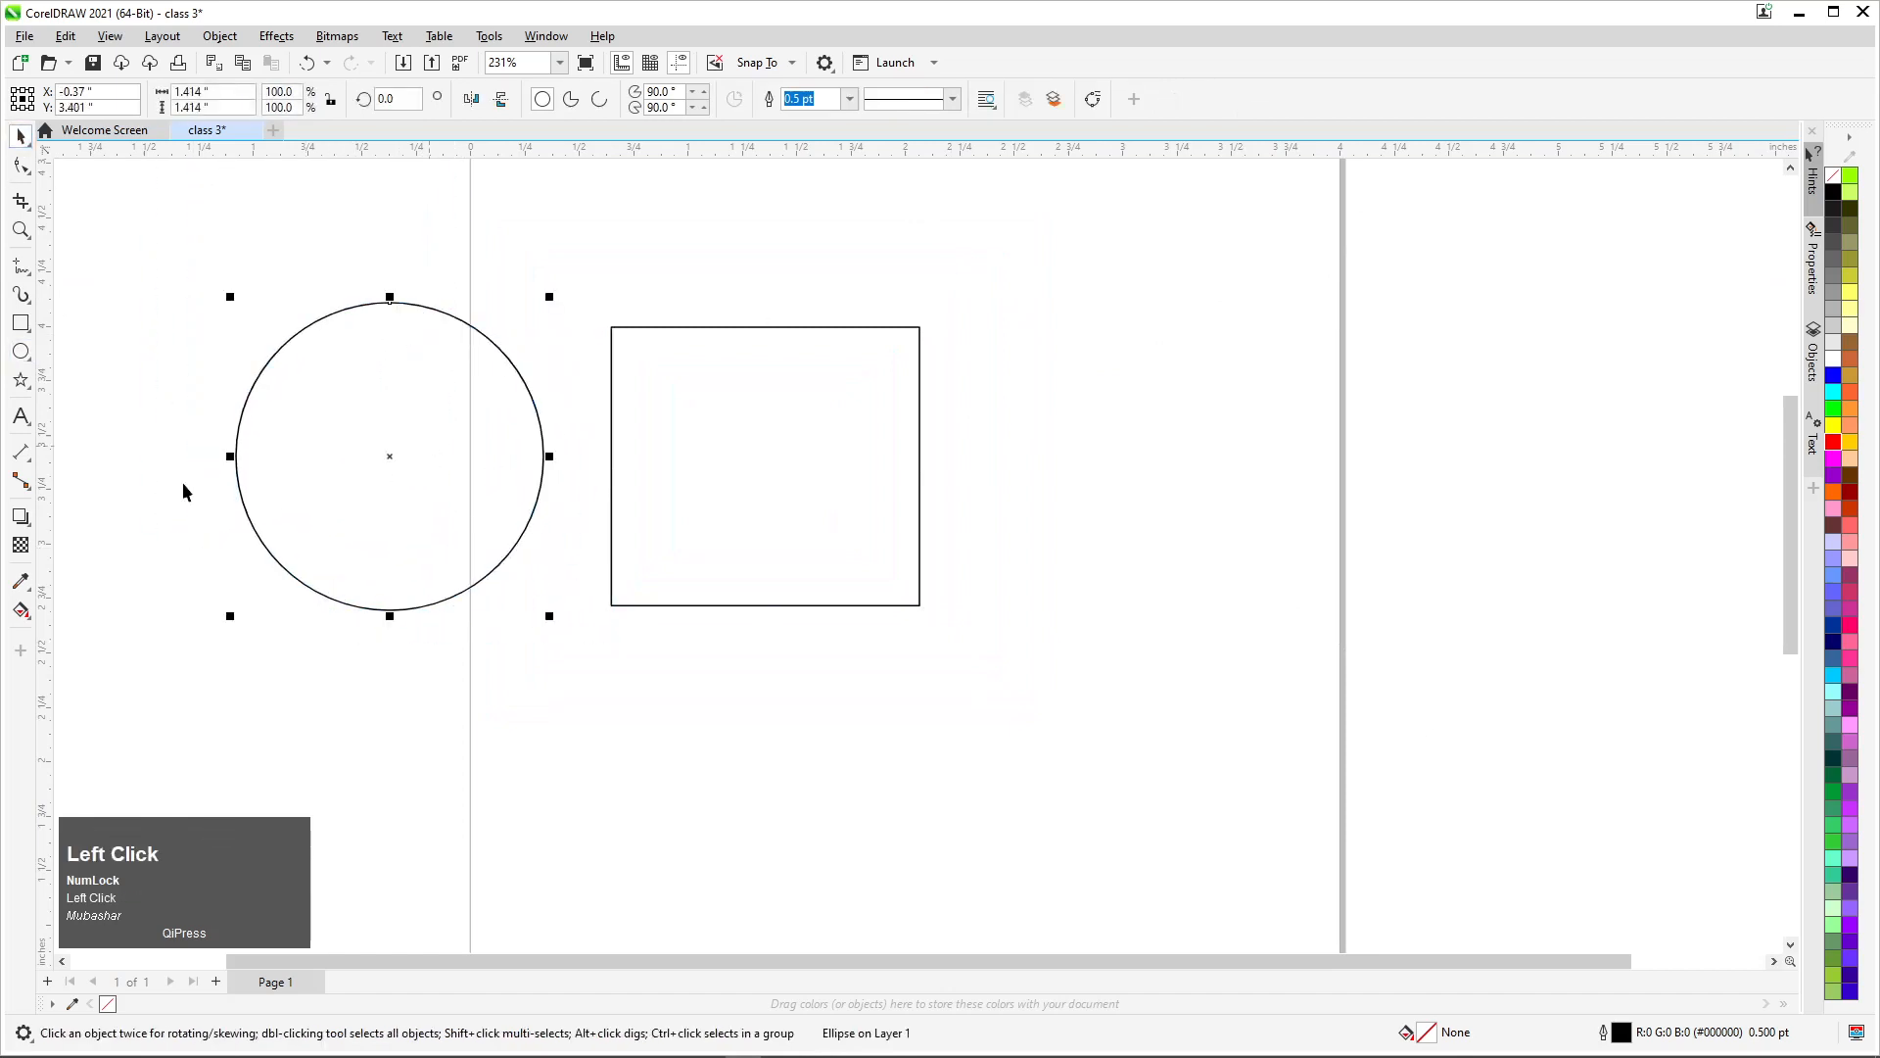
Scale the circle proportionally to about 1.16 inches across and reposition it just beside the rectangle, over the page's edge
scroll(421, 422, up, 1)
drag(607, 278, 597, 315)
drag(435, 452, 494, 396)
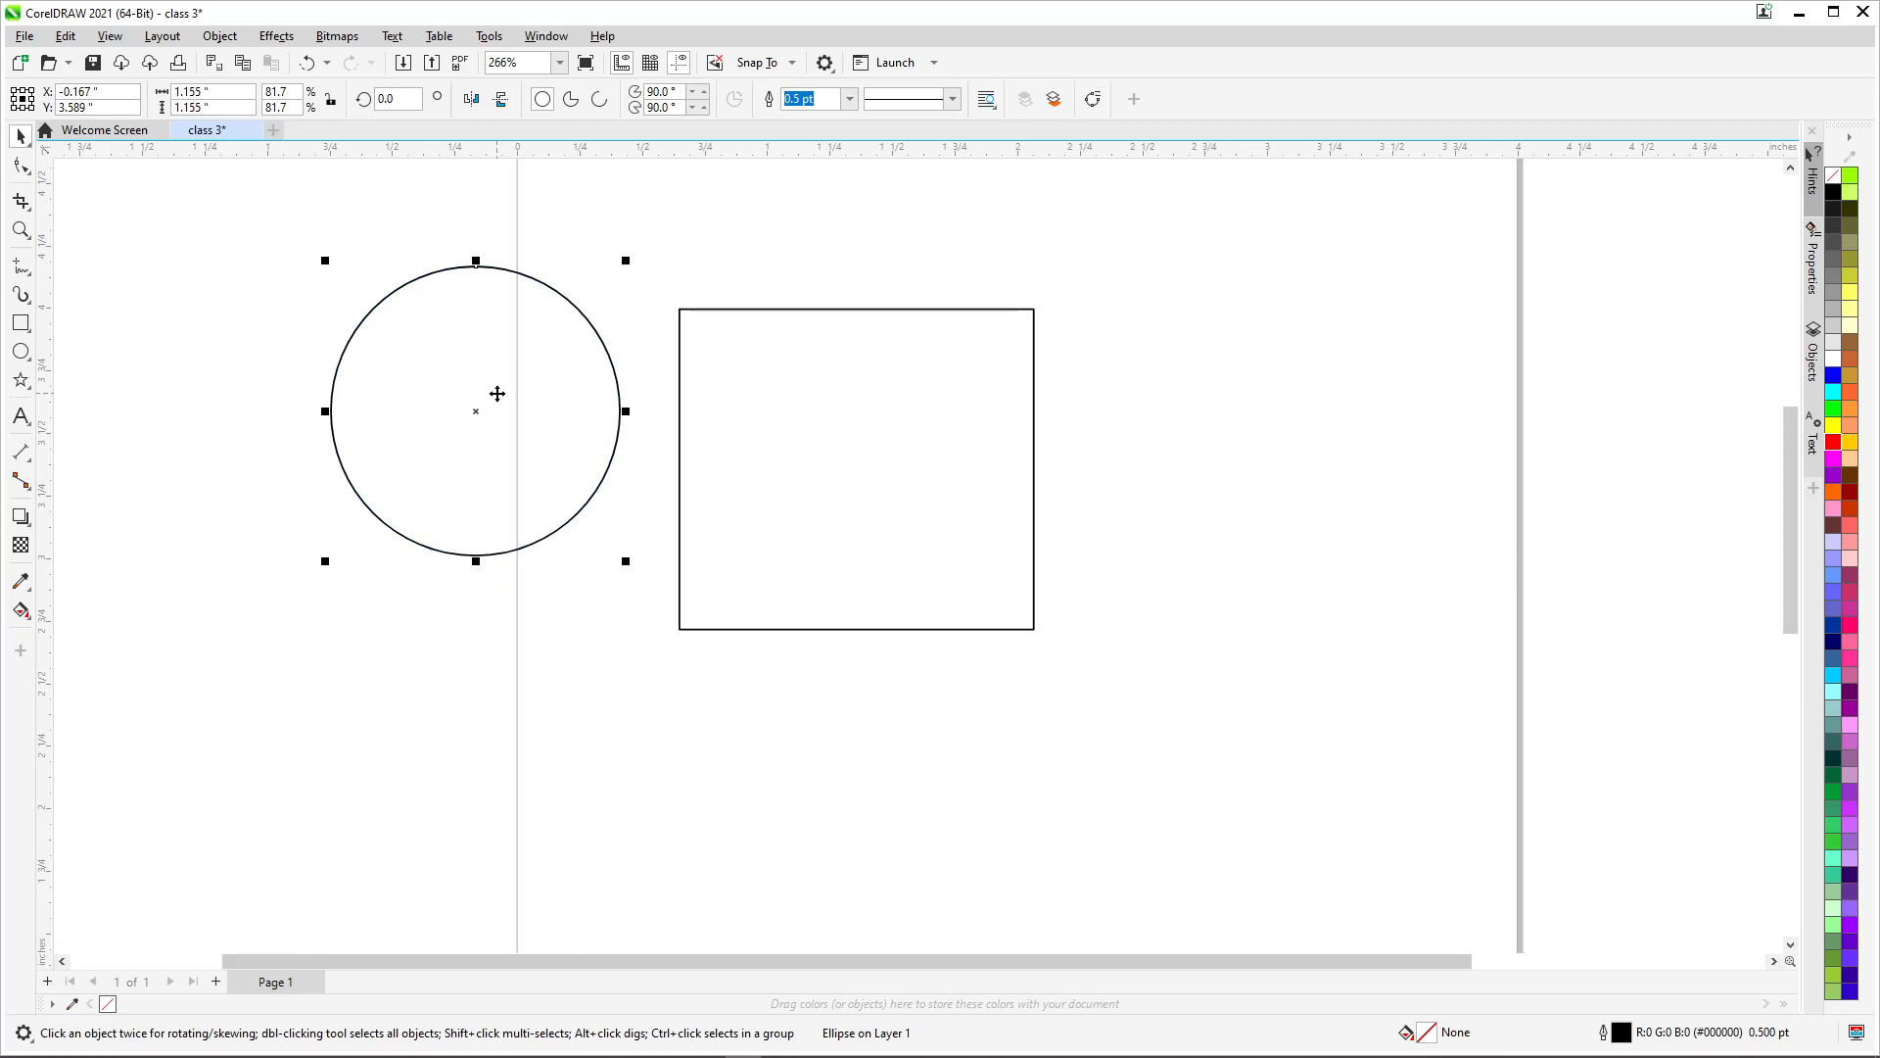
drag(396, 369, 411, 418)
Resize the rectangle from its sides and corner to about 1.45 by 1.38 inches and move it to about X 1.63, Y 3.40 inches
drag(754, 441, 876, 391)
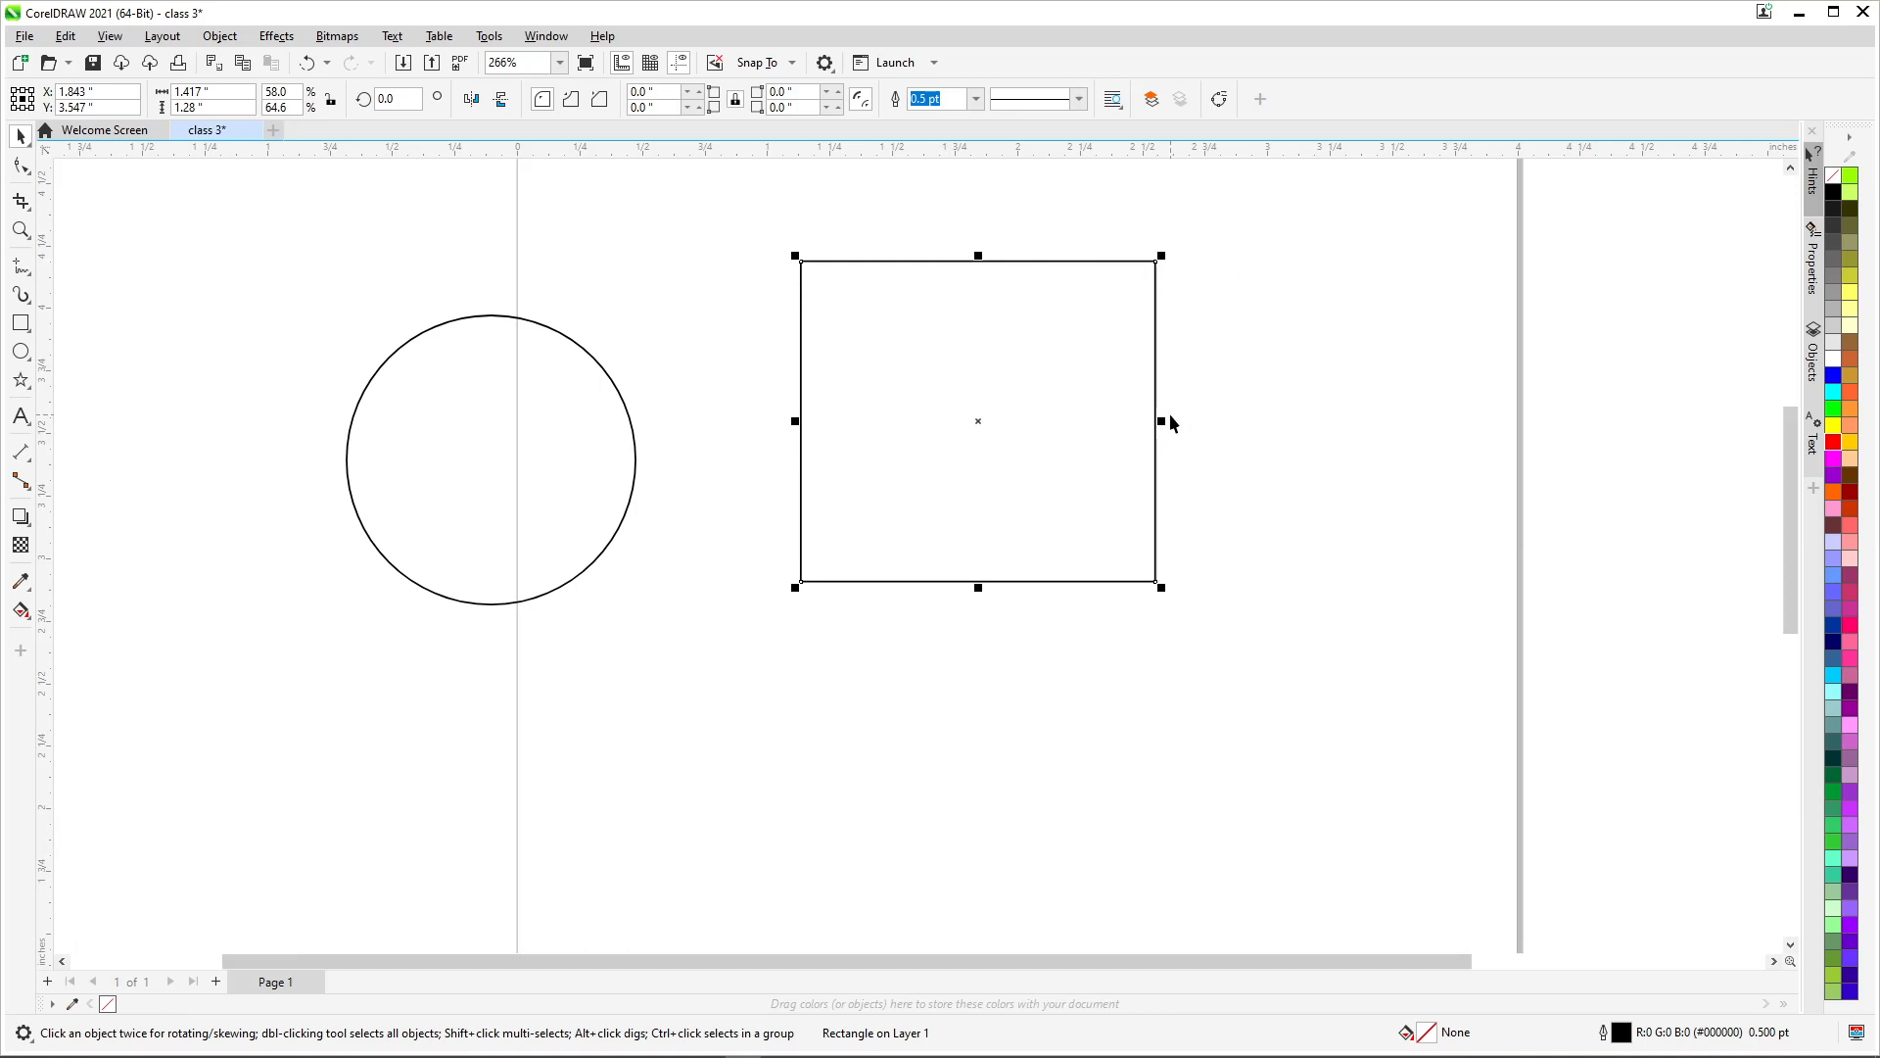
mouse_move(1166, 423)
mouse_down()
mouse_move(1334, 413)
mouse_move(970, 421)
mouse_move(1365, 420)
mouse_move(1100, 420)
mouse_move(1154, 422)
mouse_up()
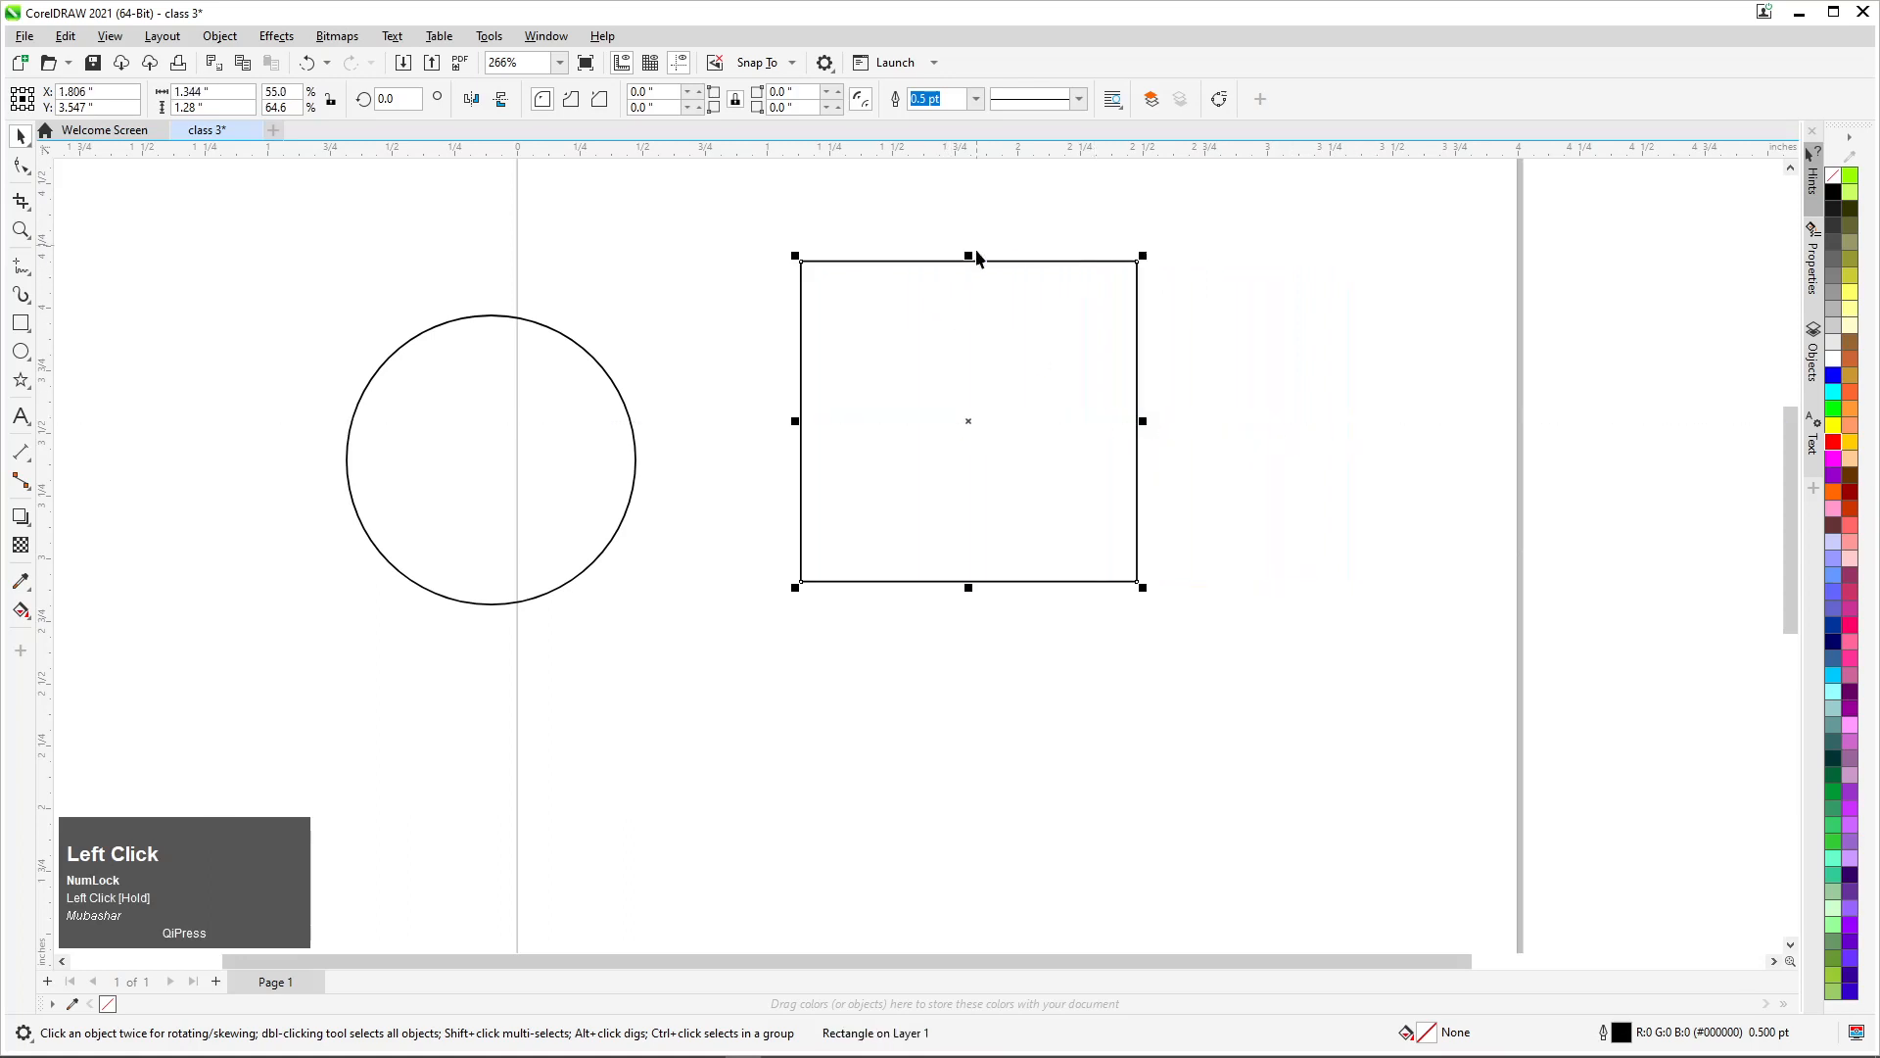
mouse_move(970, 257)
mouse_down()
mouse_move(976, 348)
mouse_move(970, 261)
mouse_up()
mouse_move(1144, 261)
mouse_down()
mouse_move(1185, 235)
mouse_move(1062, 314)
mouse_move(1284, 197)
mouse_move(1163, 284)
mouse_up()
scroll(1064, 314, up, 1)
drag(965, 406, 917, 451)
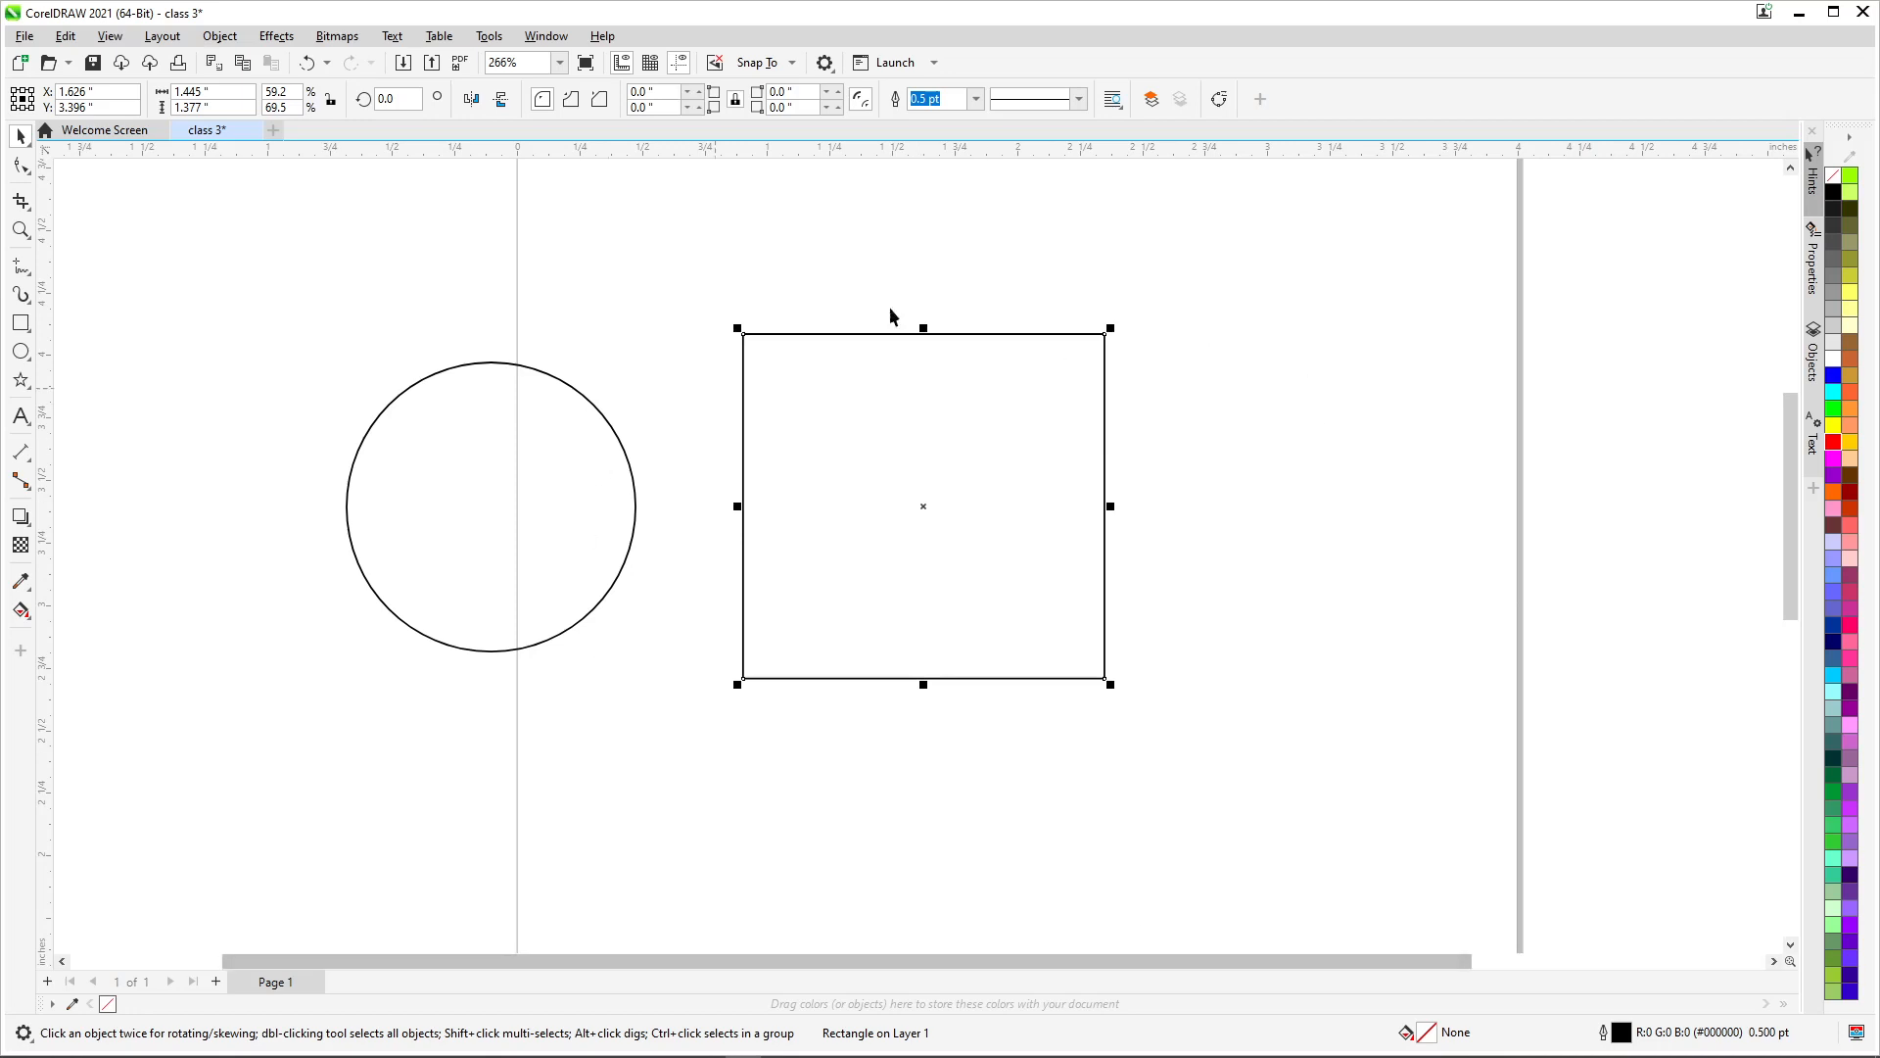
Move the rectangle and the circle further apart and delete the circle
mouse_move(1045, 407)
mouse_down()
mouse_move(1193, 391)
mouse_move(986, 420)
mouse_move(1058, 382)
mouse_up()
drag(461, 489, 357, 485)
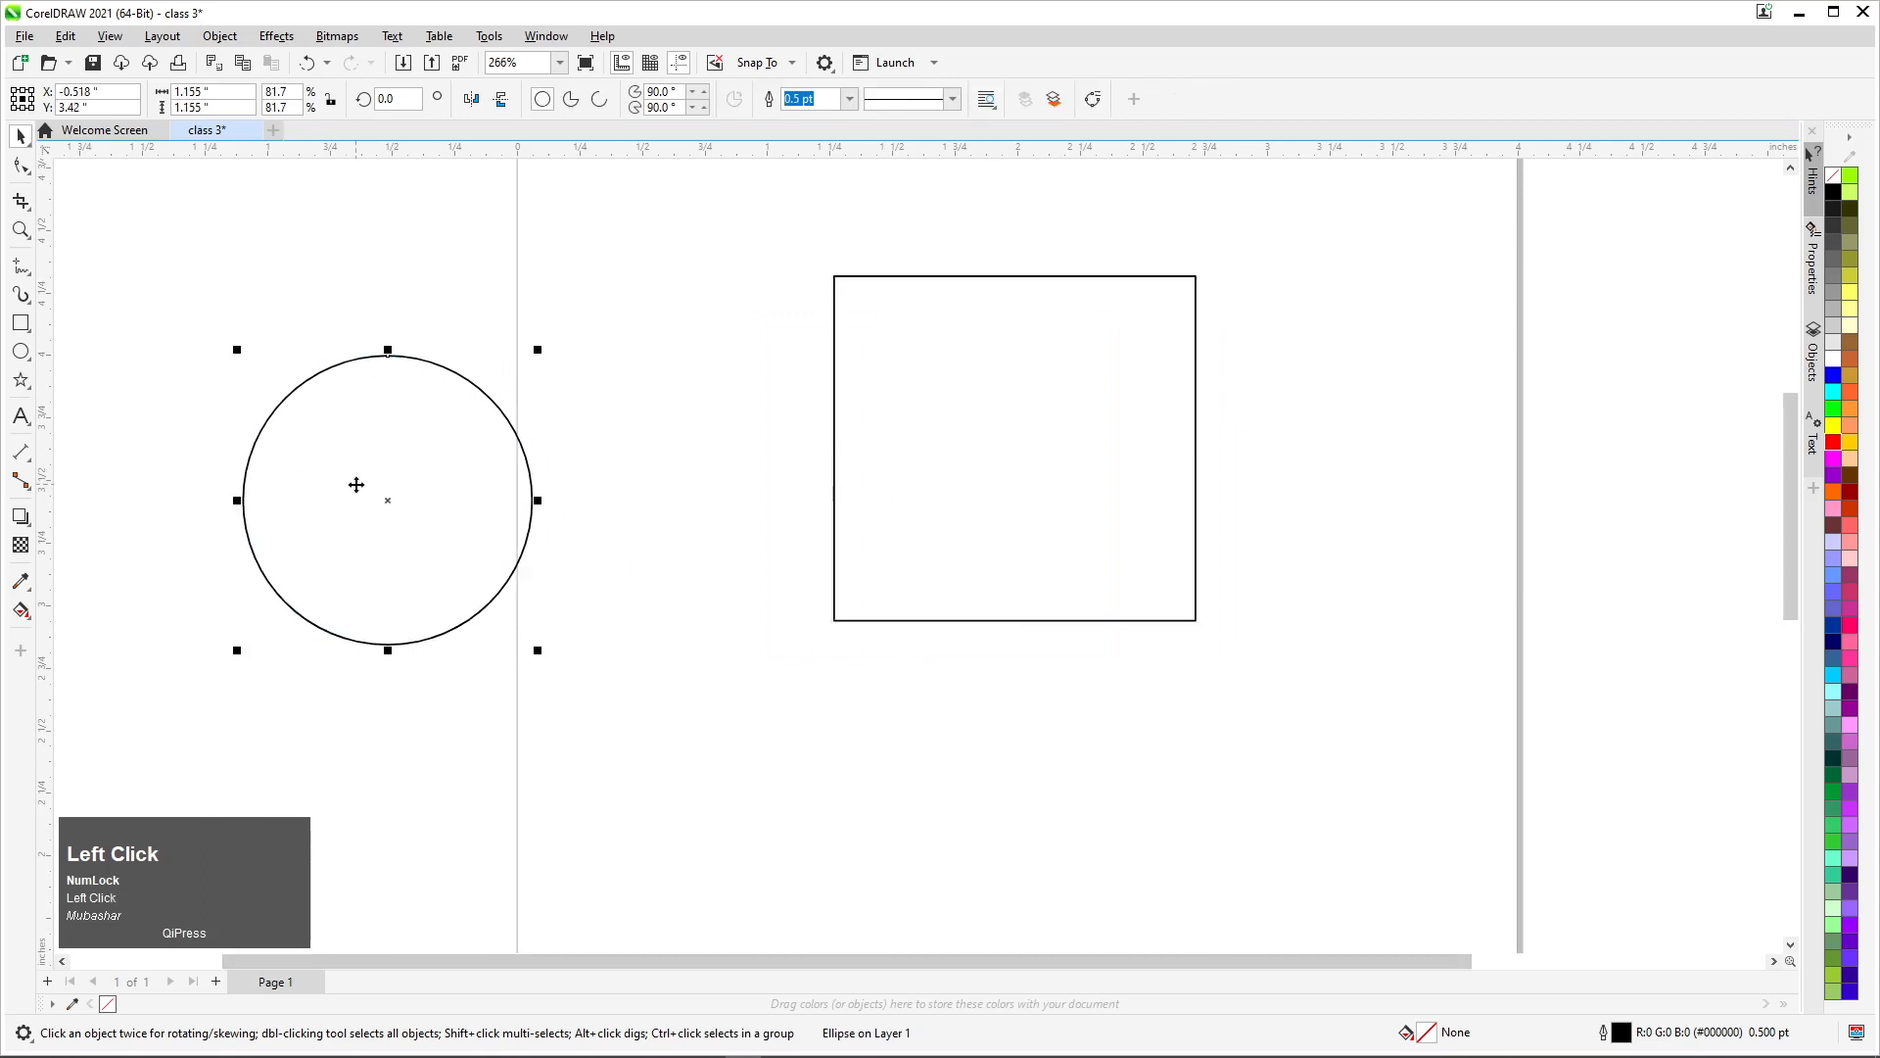
key(Delete)
Move the rectangle around the page and leave it at about X 1.69, Y 3.64 inches
drag(988, 445, 870, 487)
drag(819, 412, 873, 380)
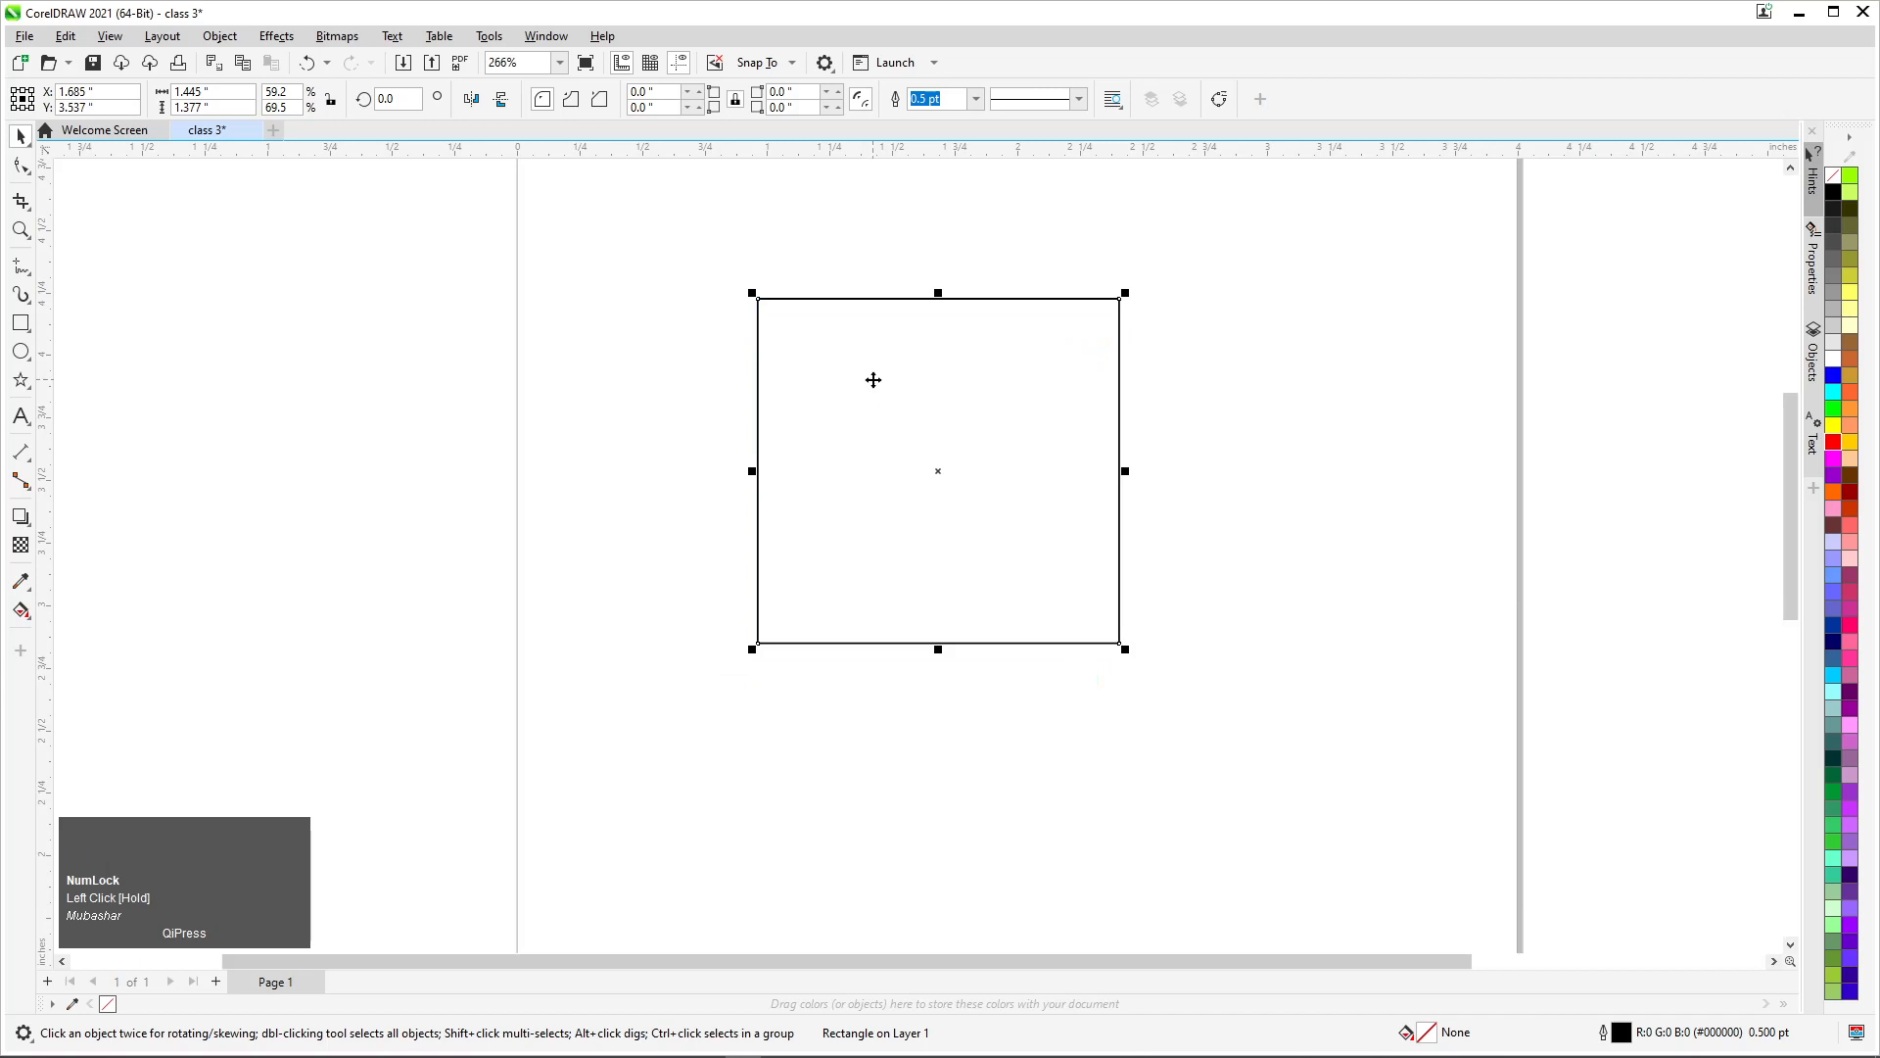
drag(880, 406, 978, 358)
click(621, 545)
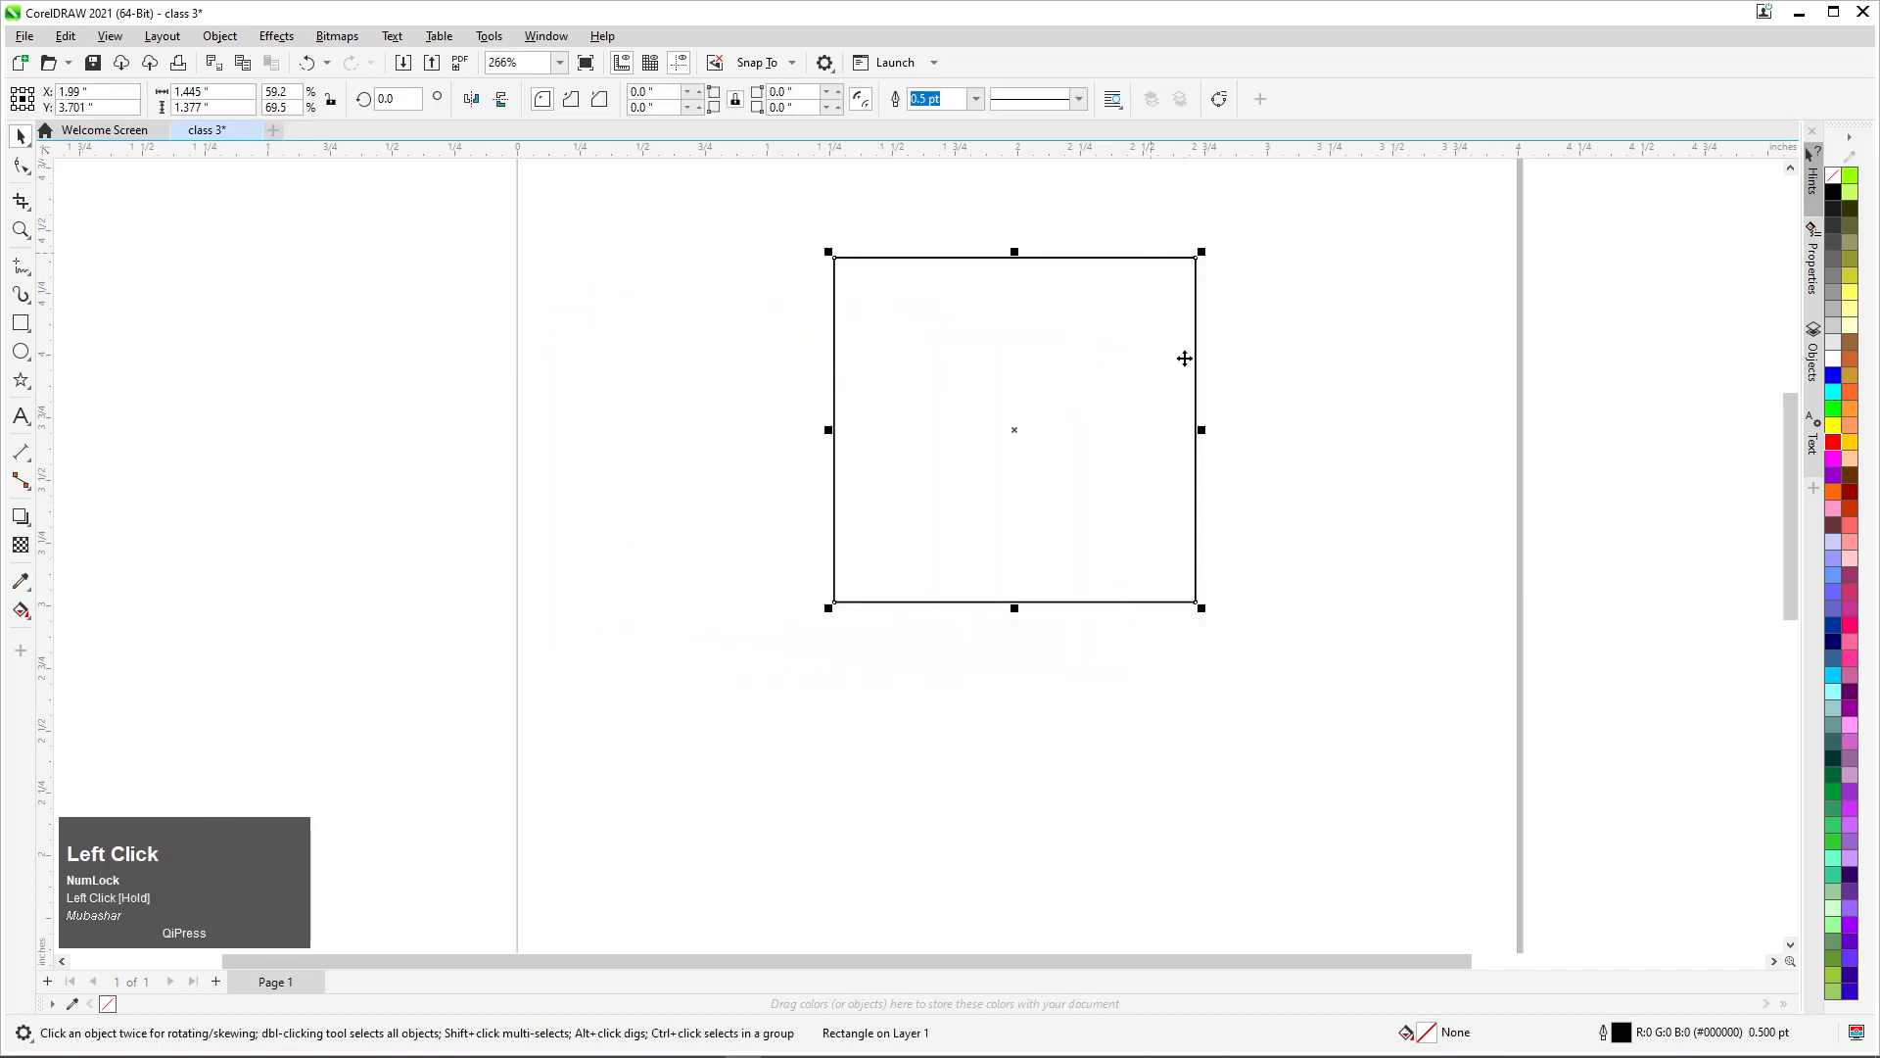
drag(1084, 395, 1007, 415)
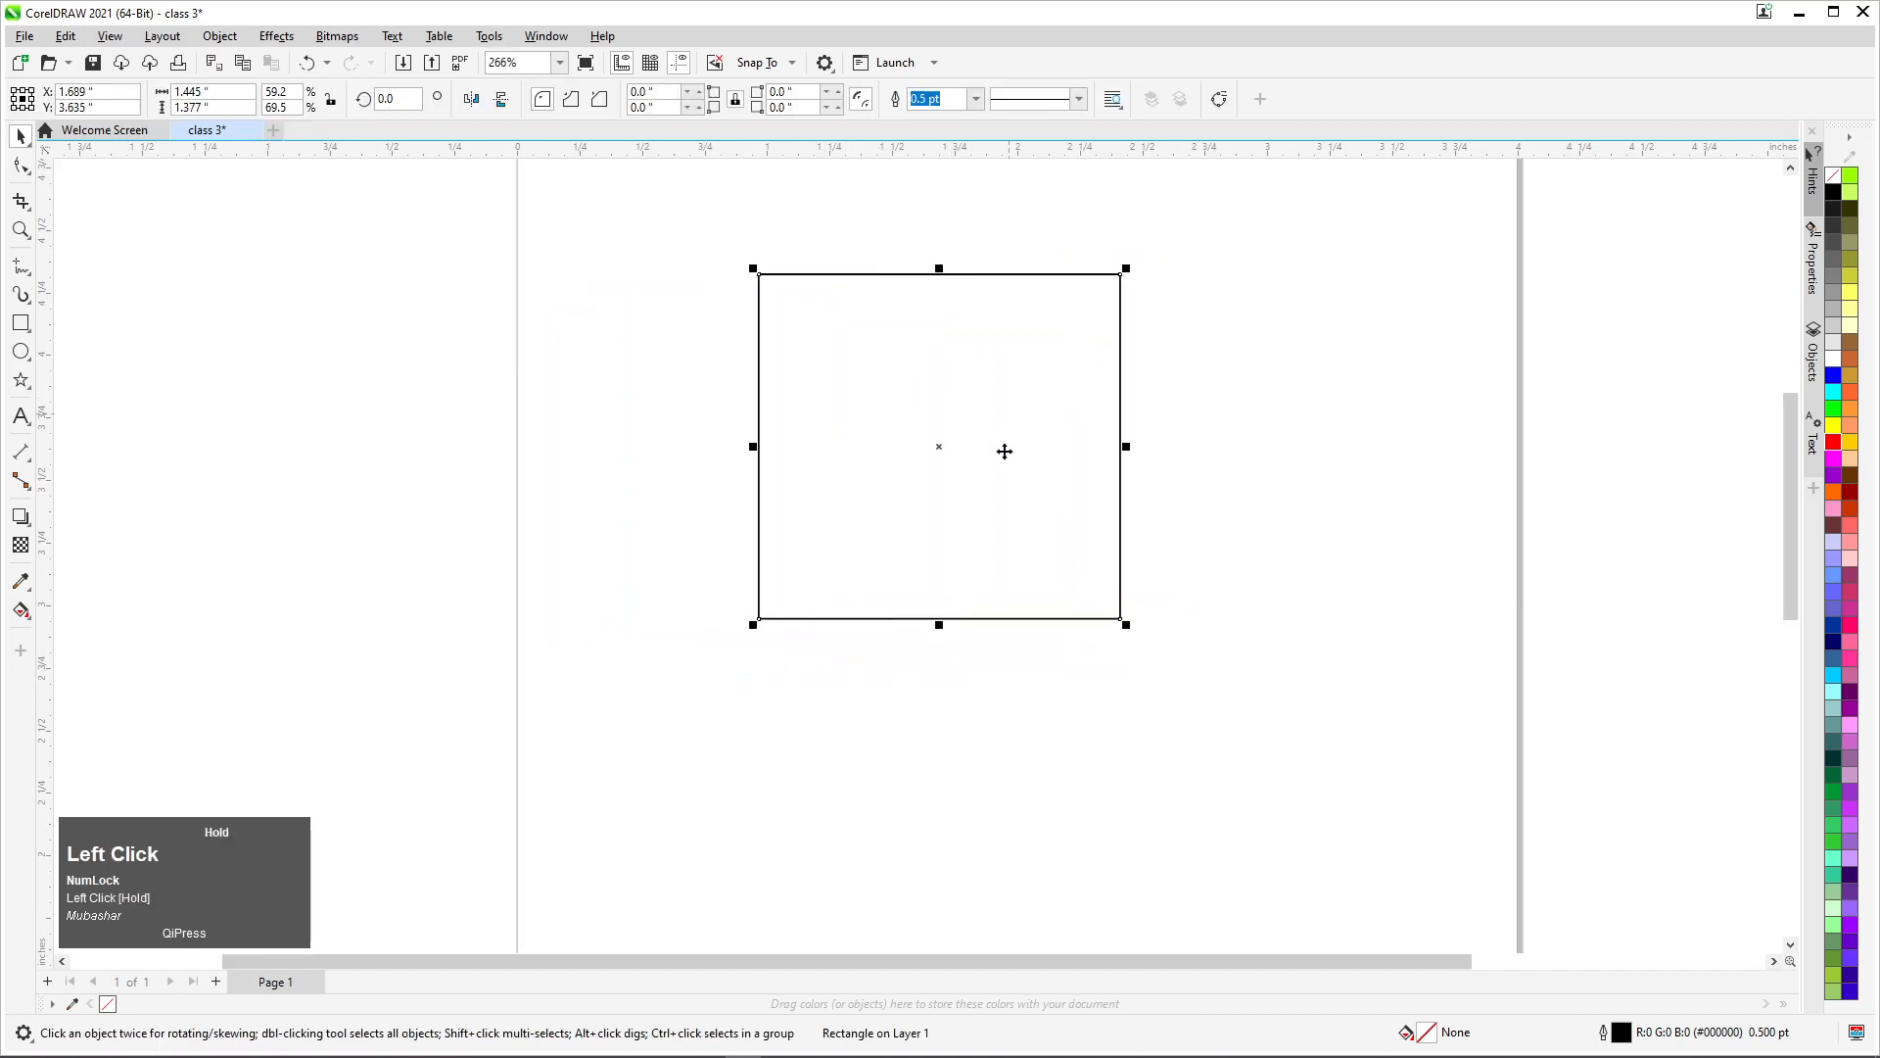
Bring up the rectangle's rotate and skew handles and examine the rotation arrow at its corner up close
click(852, 347)
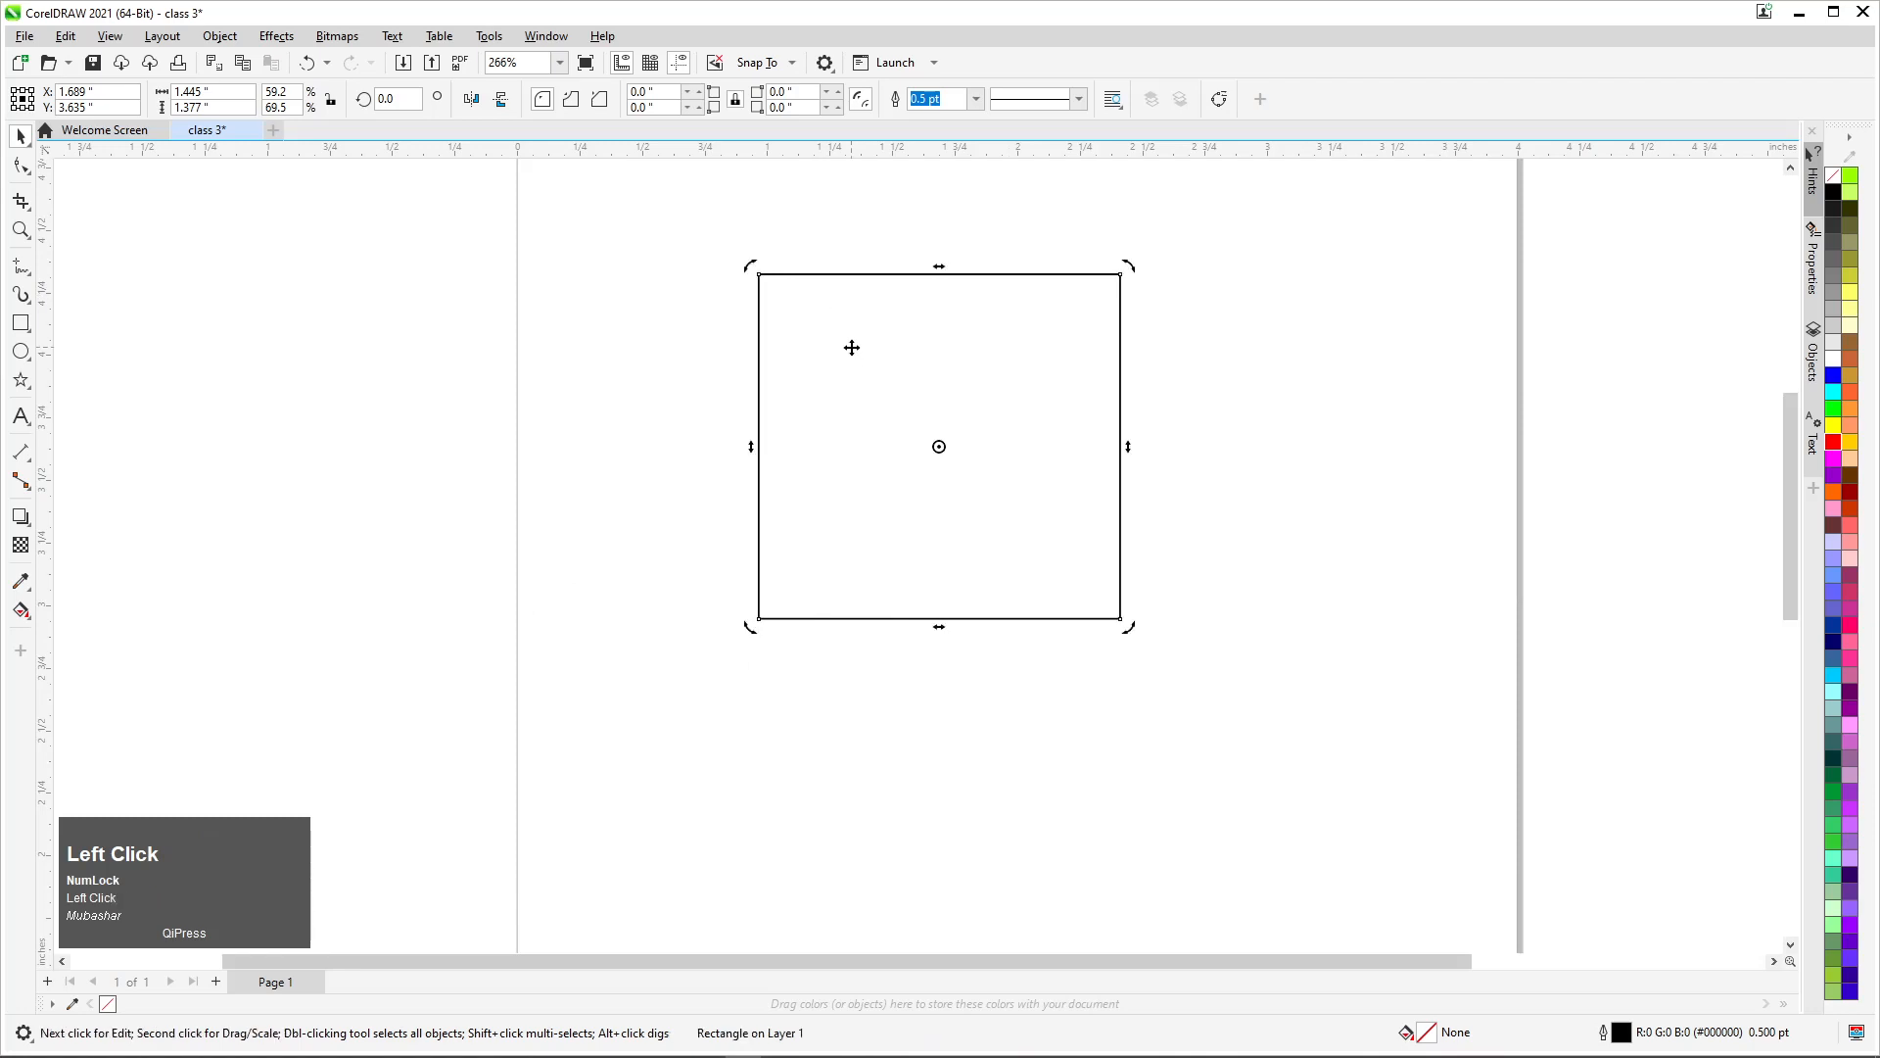
scroll(1107, 231, up, 3)
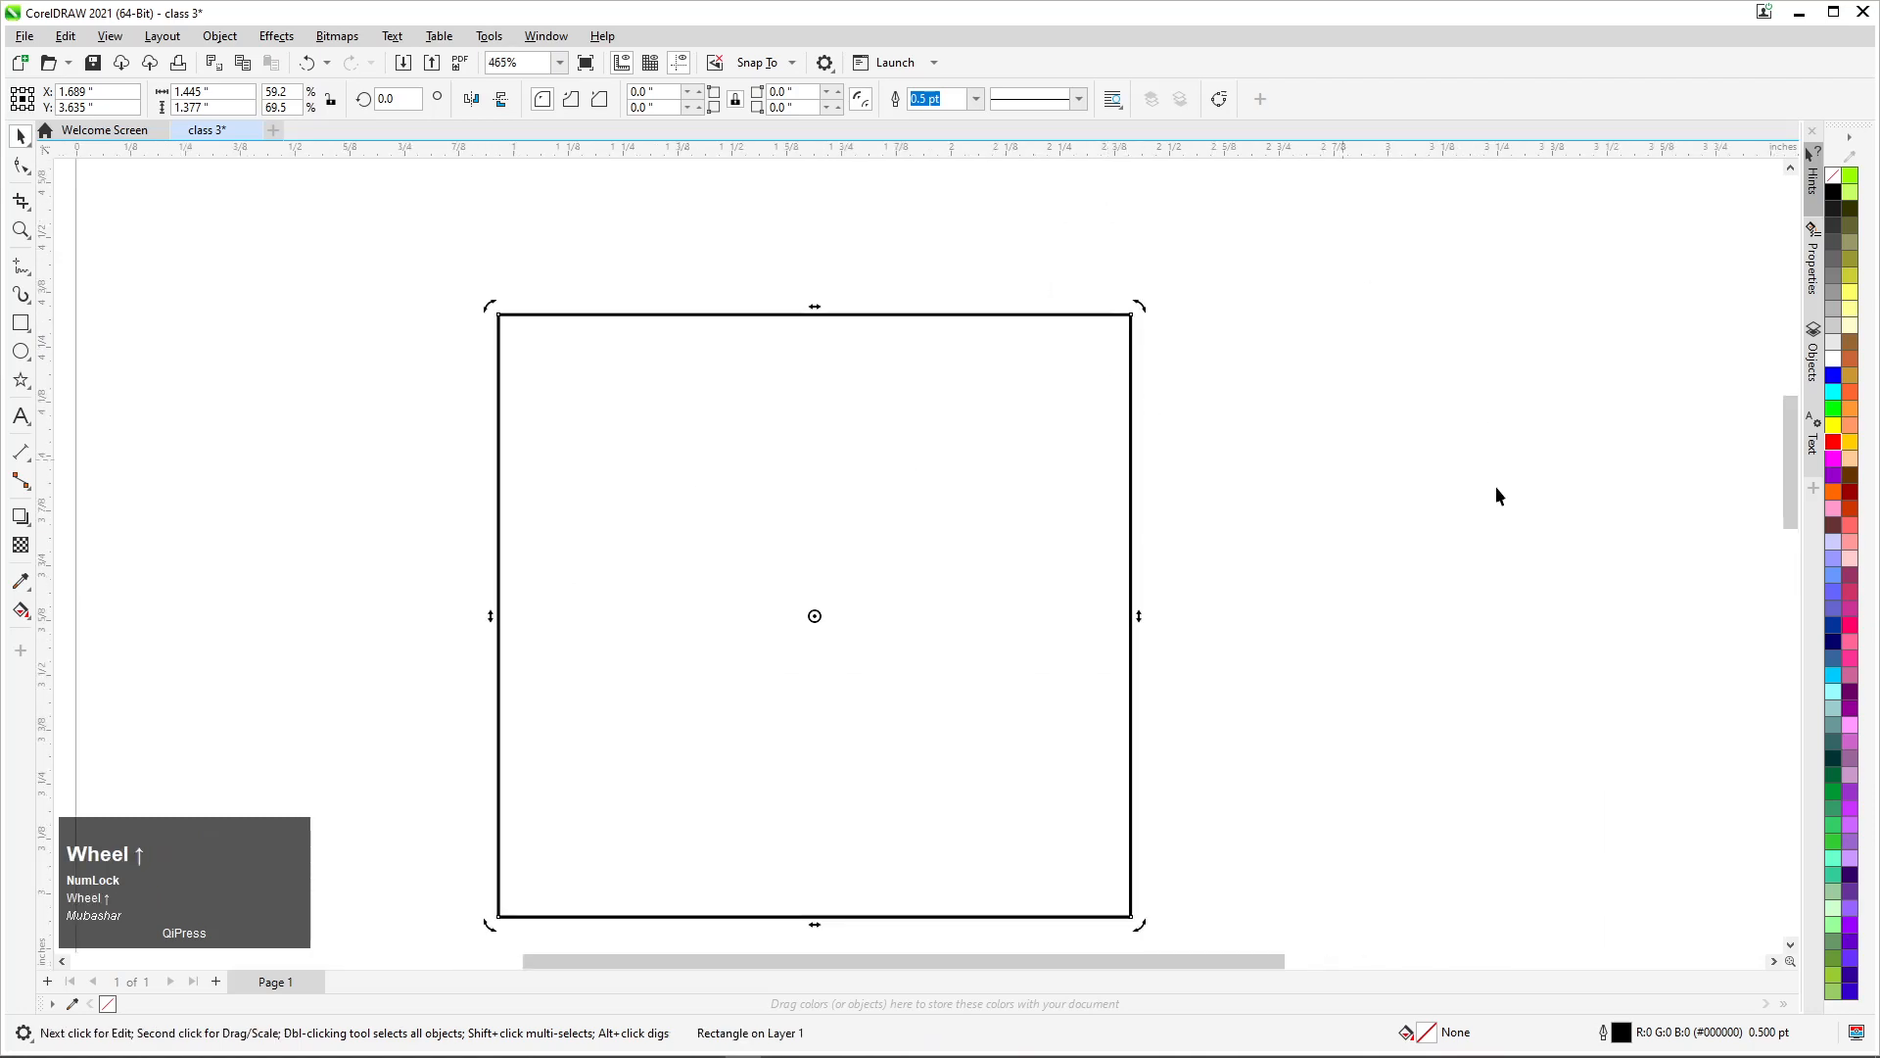
scroll(1138, 299, up, 4)
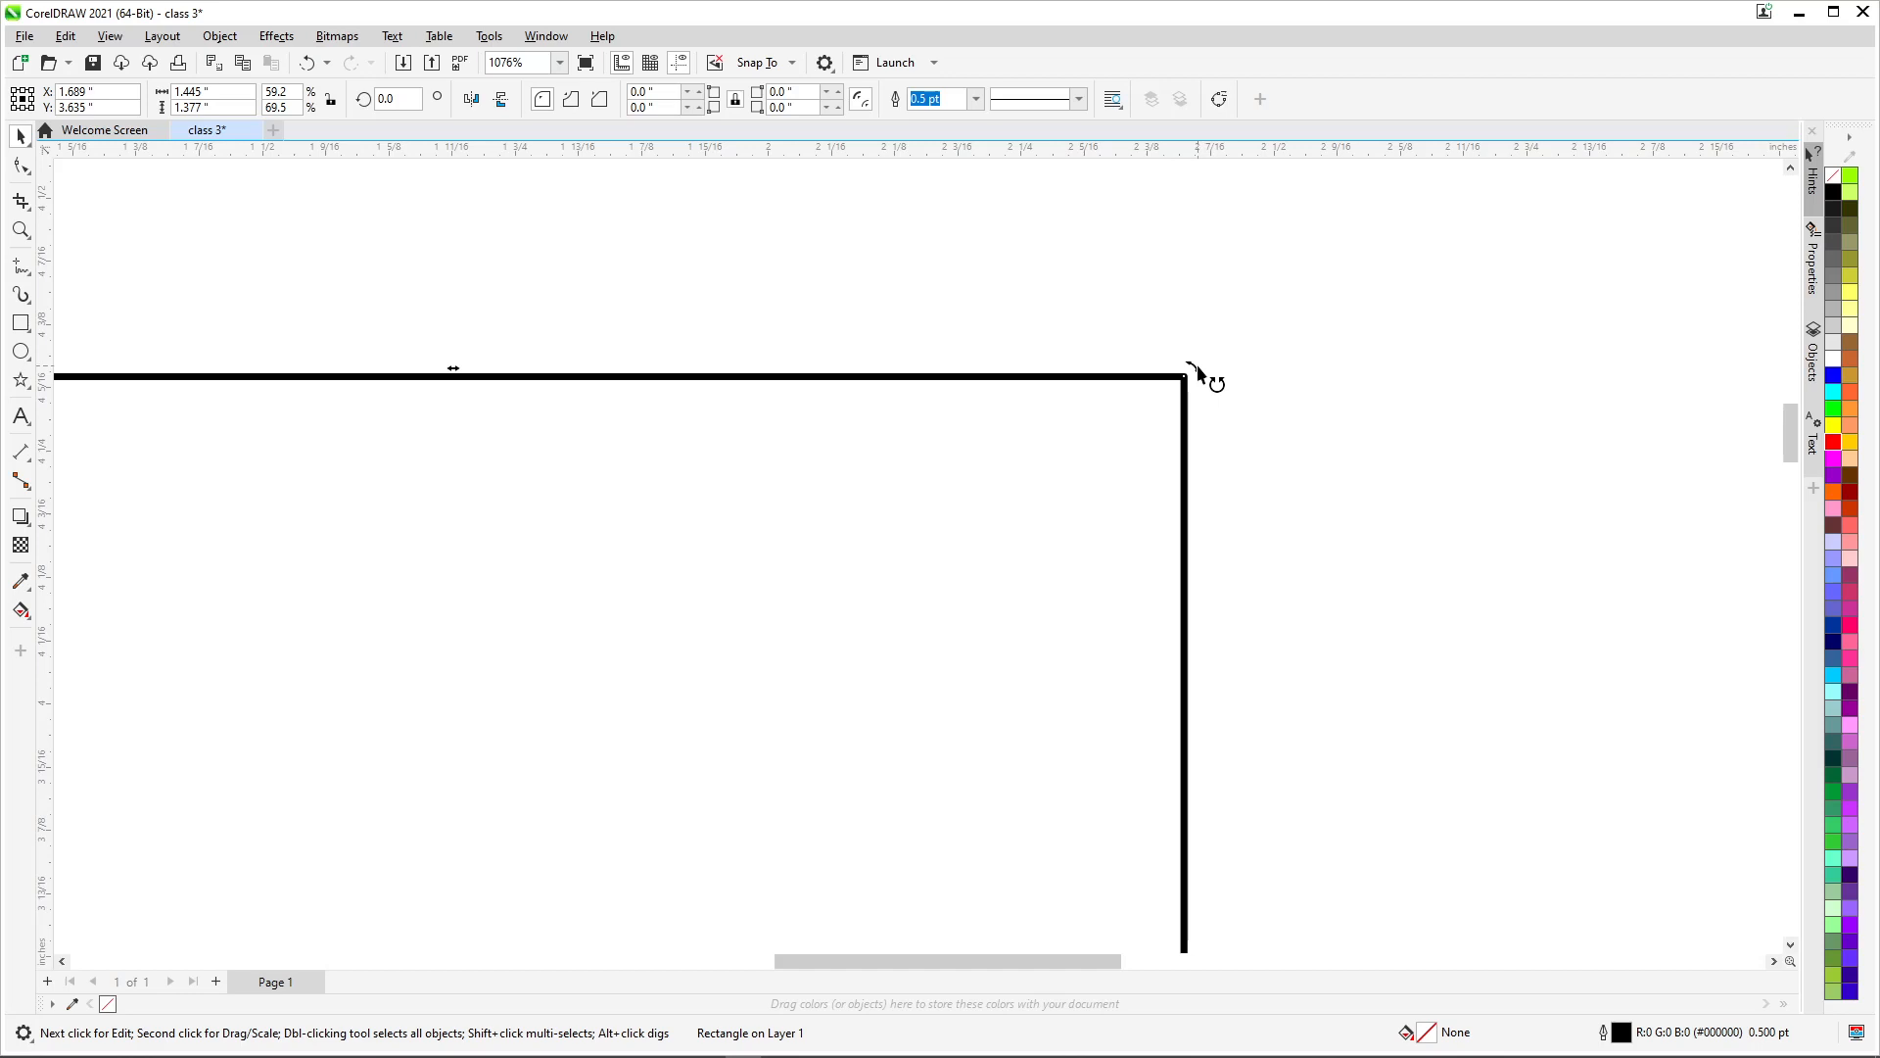
click(21, 136)
click(78, 189)
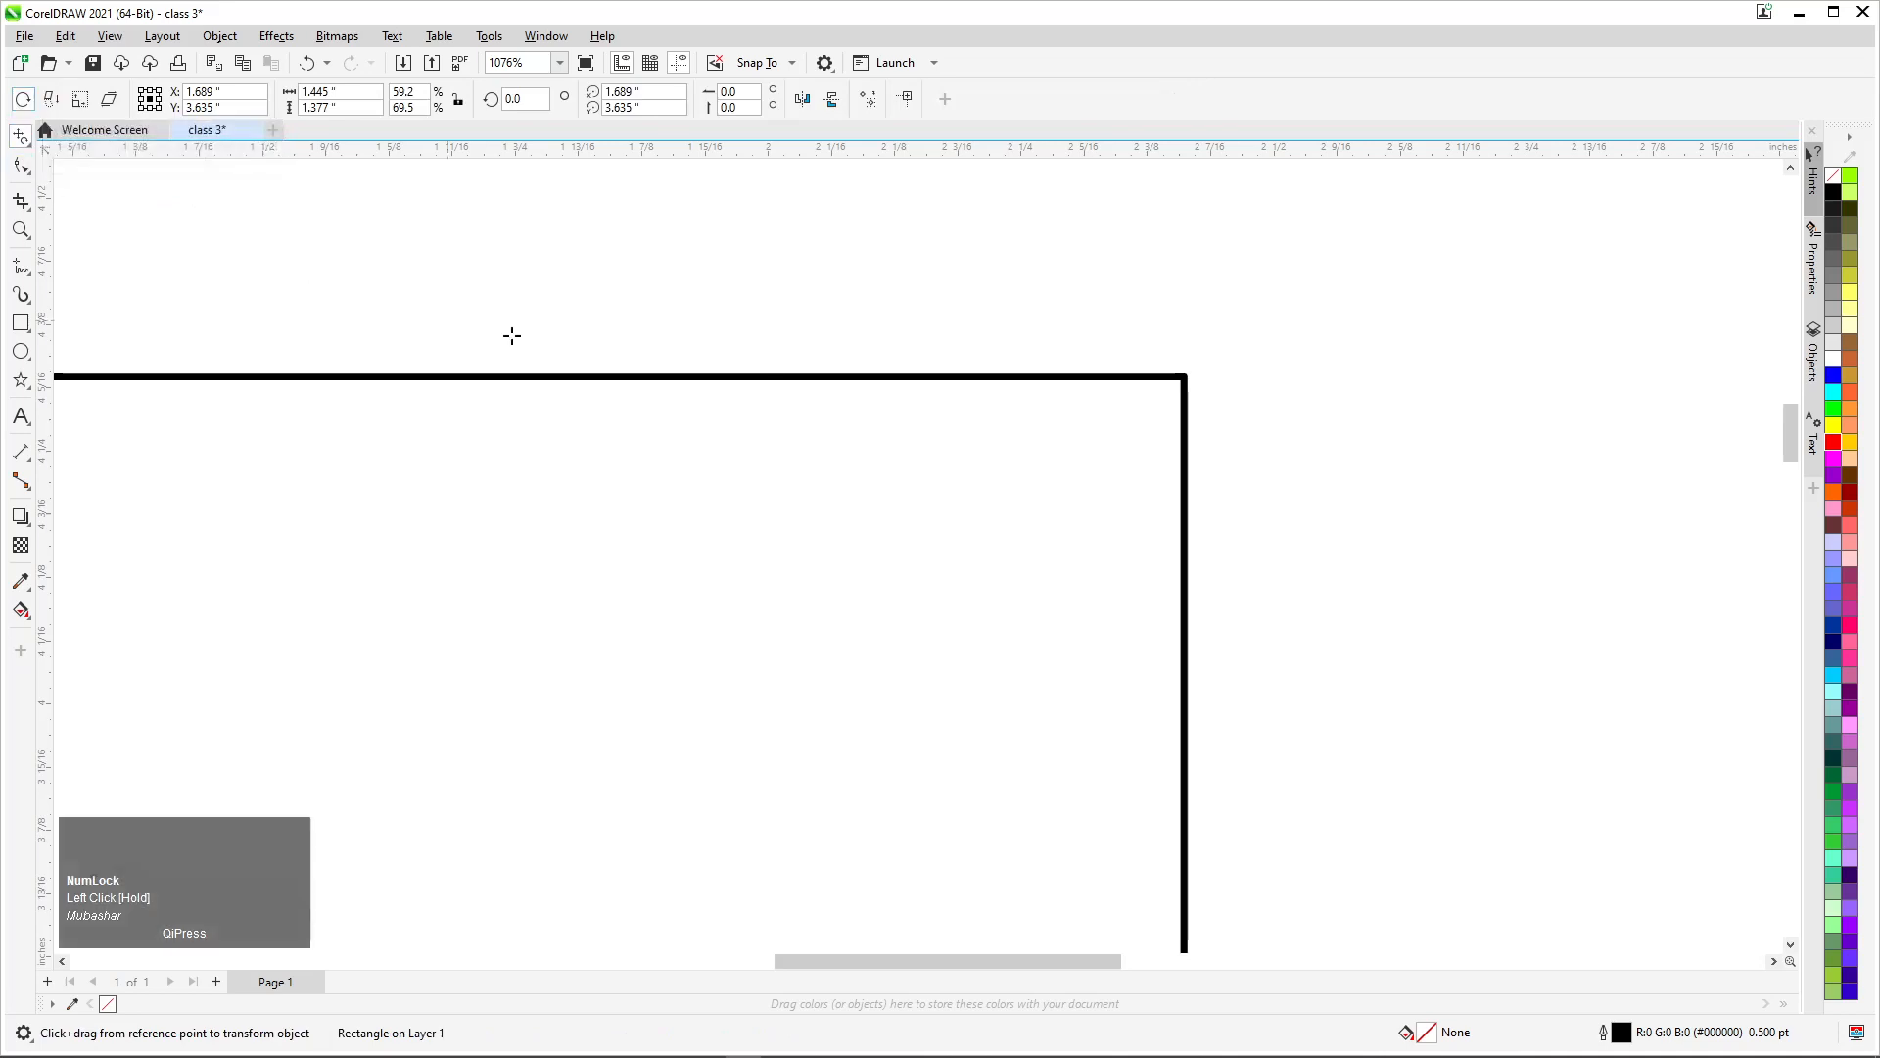
click(1109, 419)
scroll(1117, 403, down, 5)
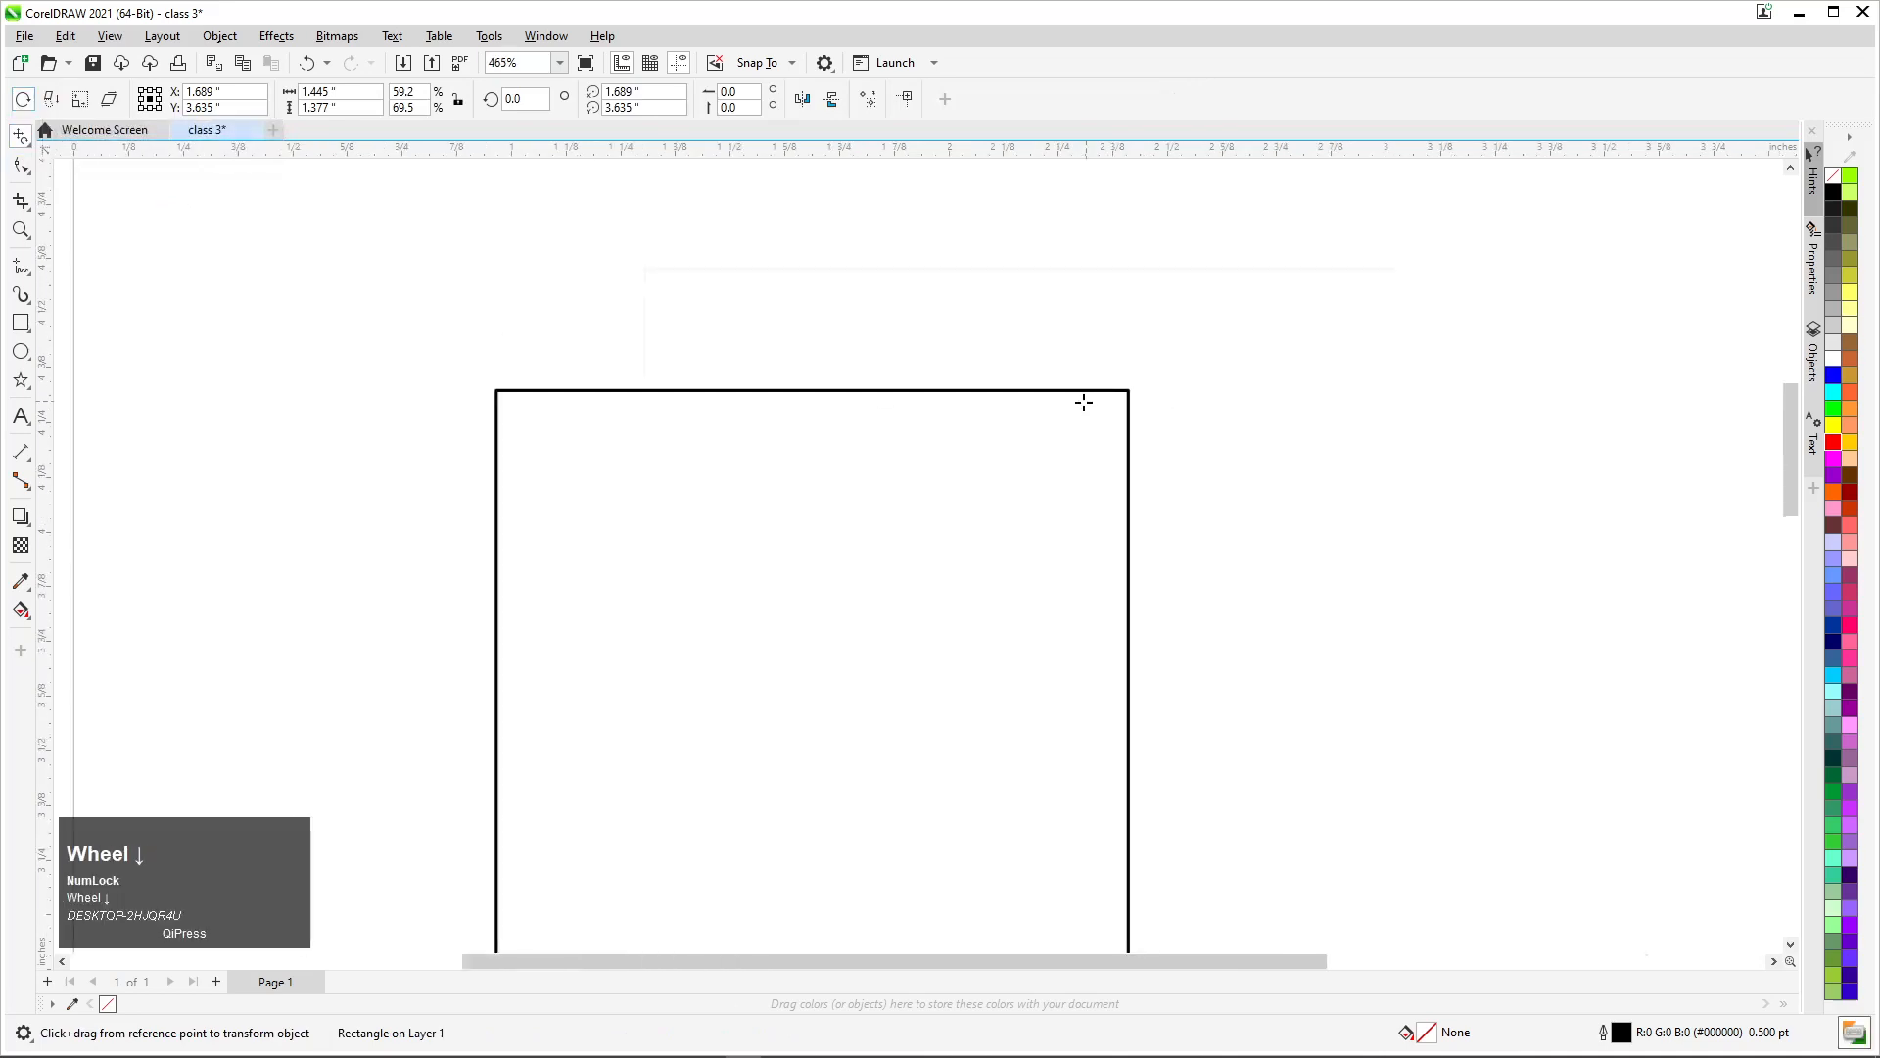
click(16, 140)
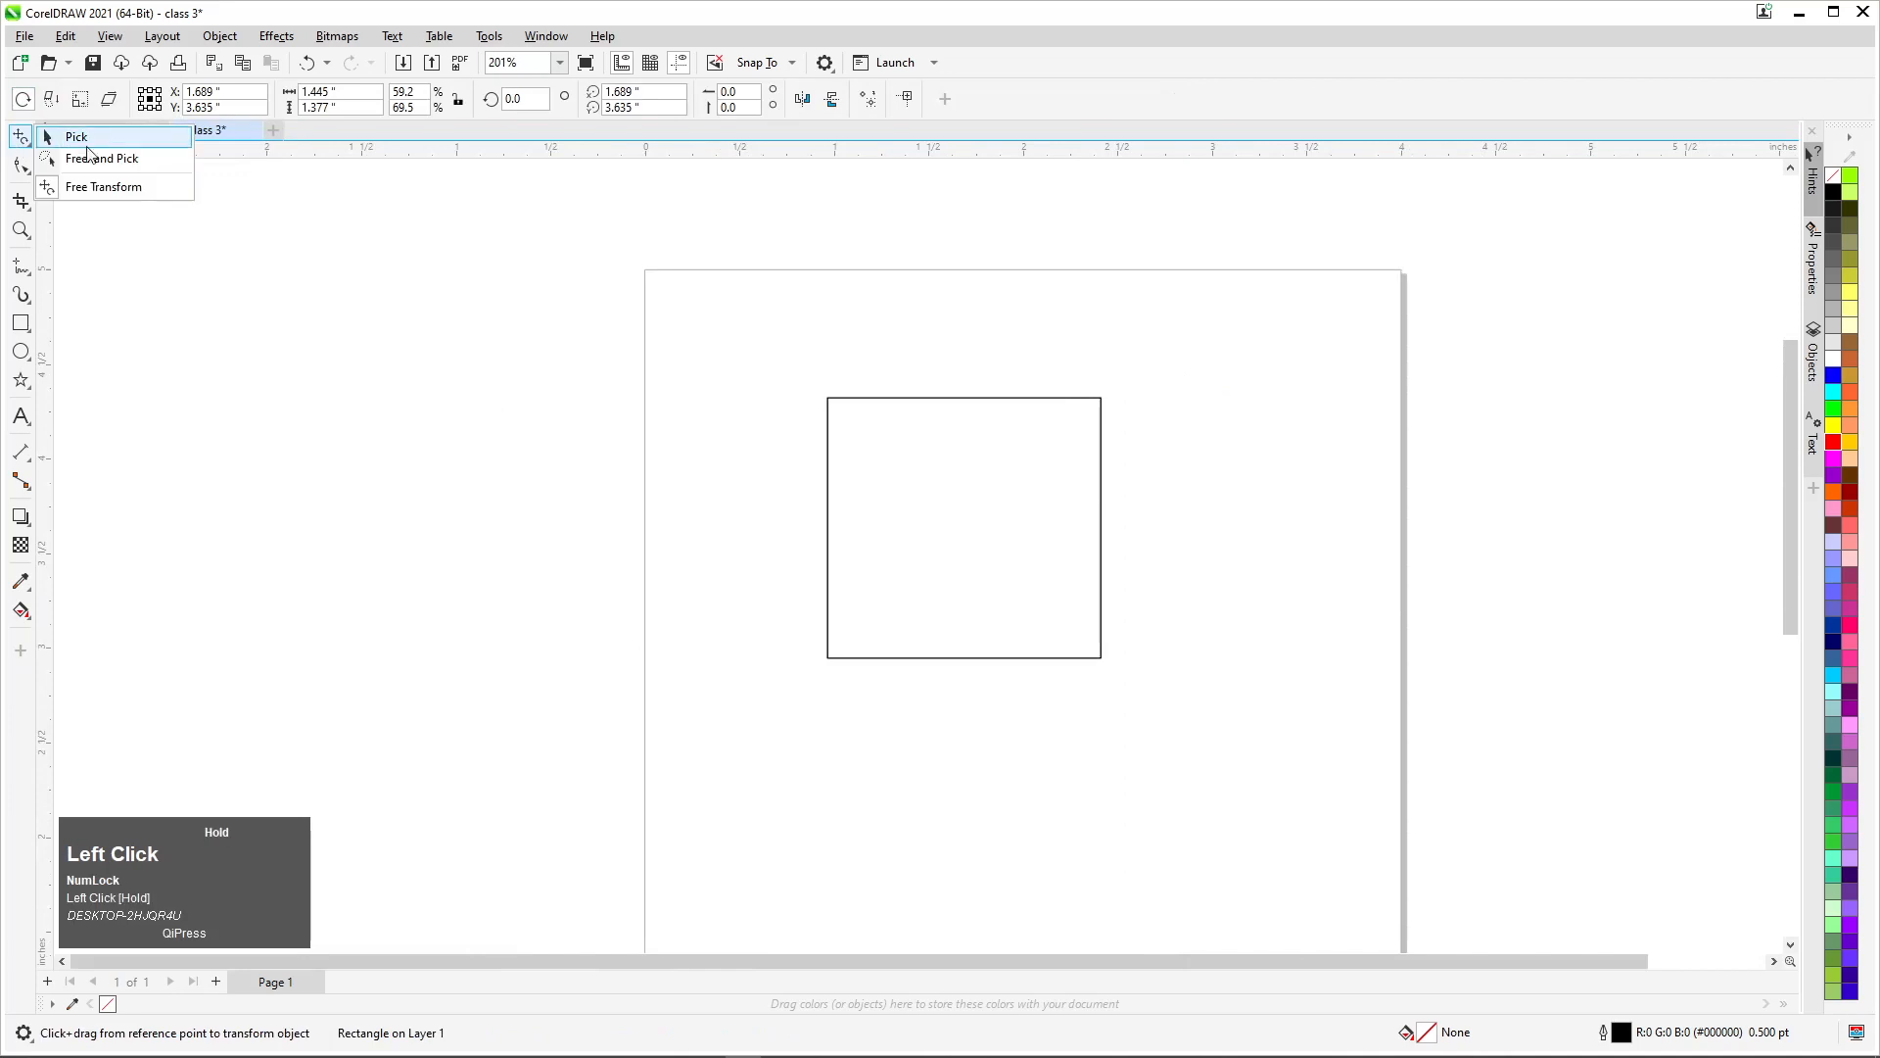
click(73, 137)
Rotate the rectangle about its centre several times from a corner, ending at about 81.5 degrees
scroll(1059, 446, up, 2)
click(1059, 446)
scroll(1137, 349, up, 1)
scroll(1137, 353, up, 2)
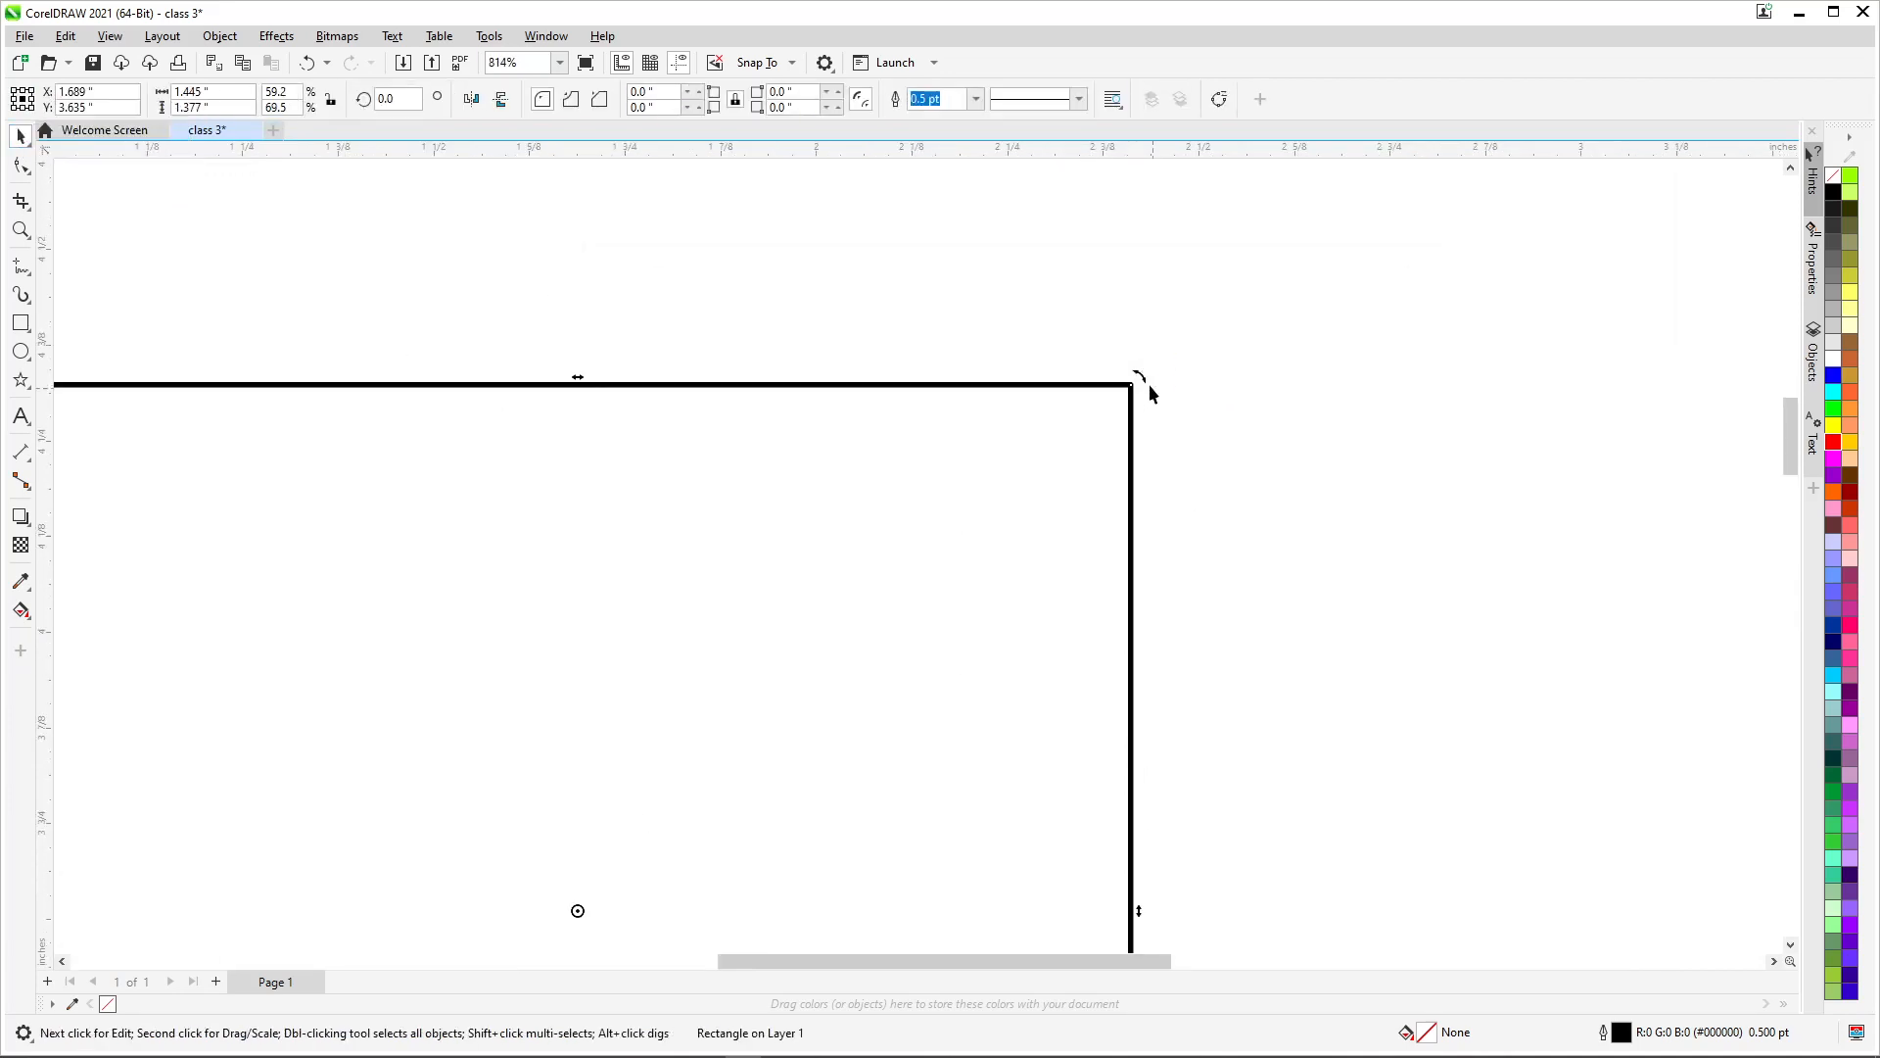
scroll(1144, 382, down, 5)
scroll(1142, 332, up, 1)
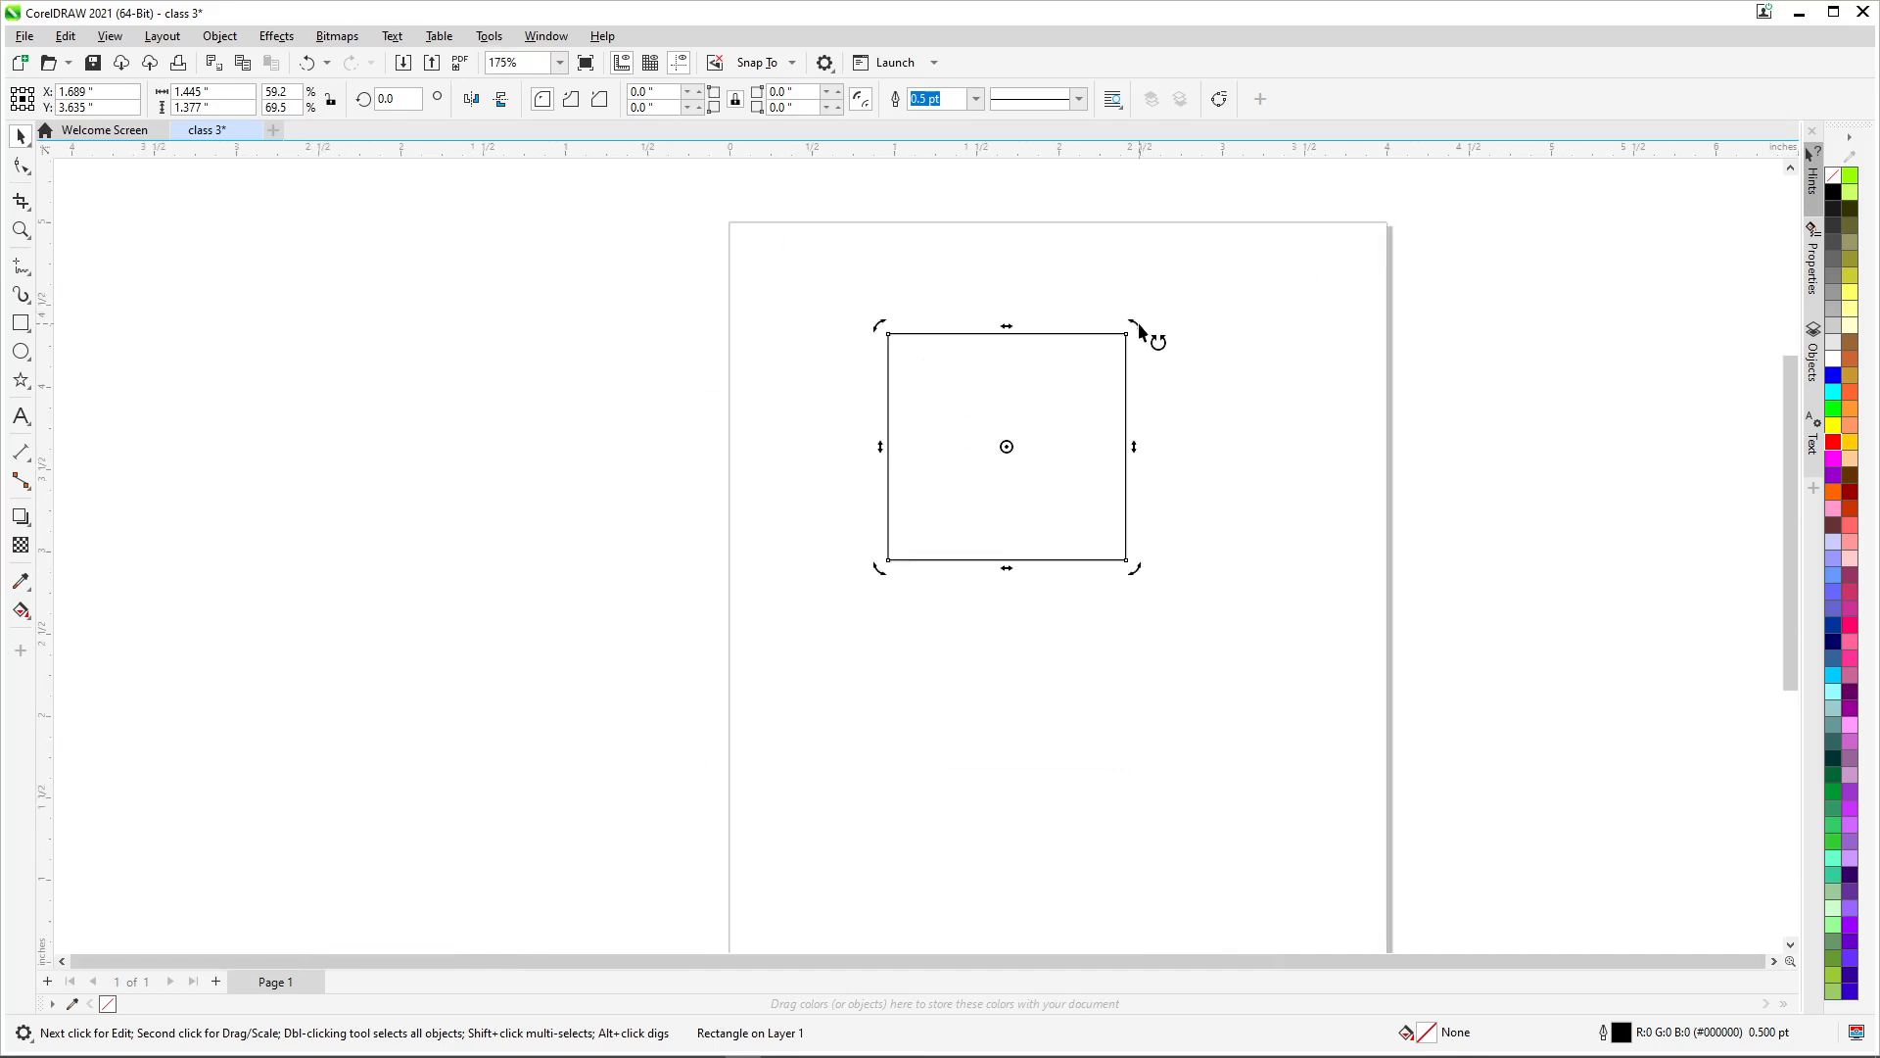
mouse_move(1139, 331)
mouse_down()
mouse_move(1150, 362)
mouse_move(1096, 294)
mouse_move(1158, 441)
mouse_move(852, 601)
mouse_move(1037, 361)
mouse_move(1114, 493)
mouse_move(1125, 467)
mouse_up()
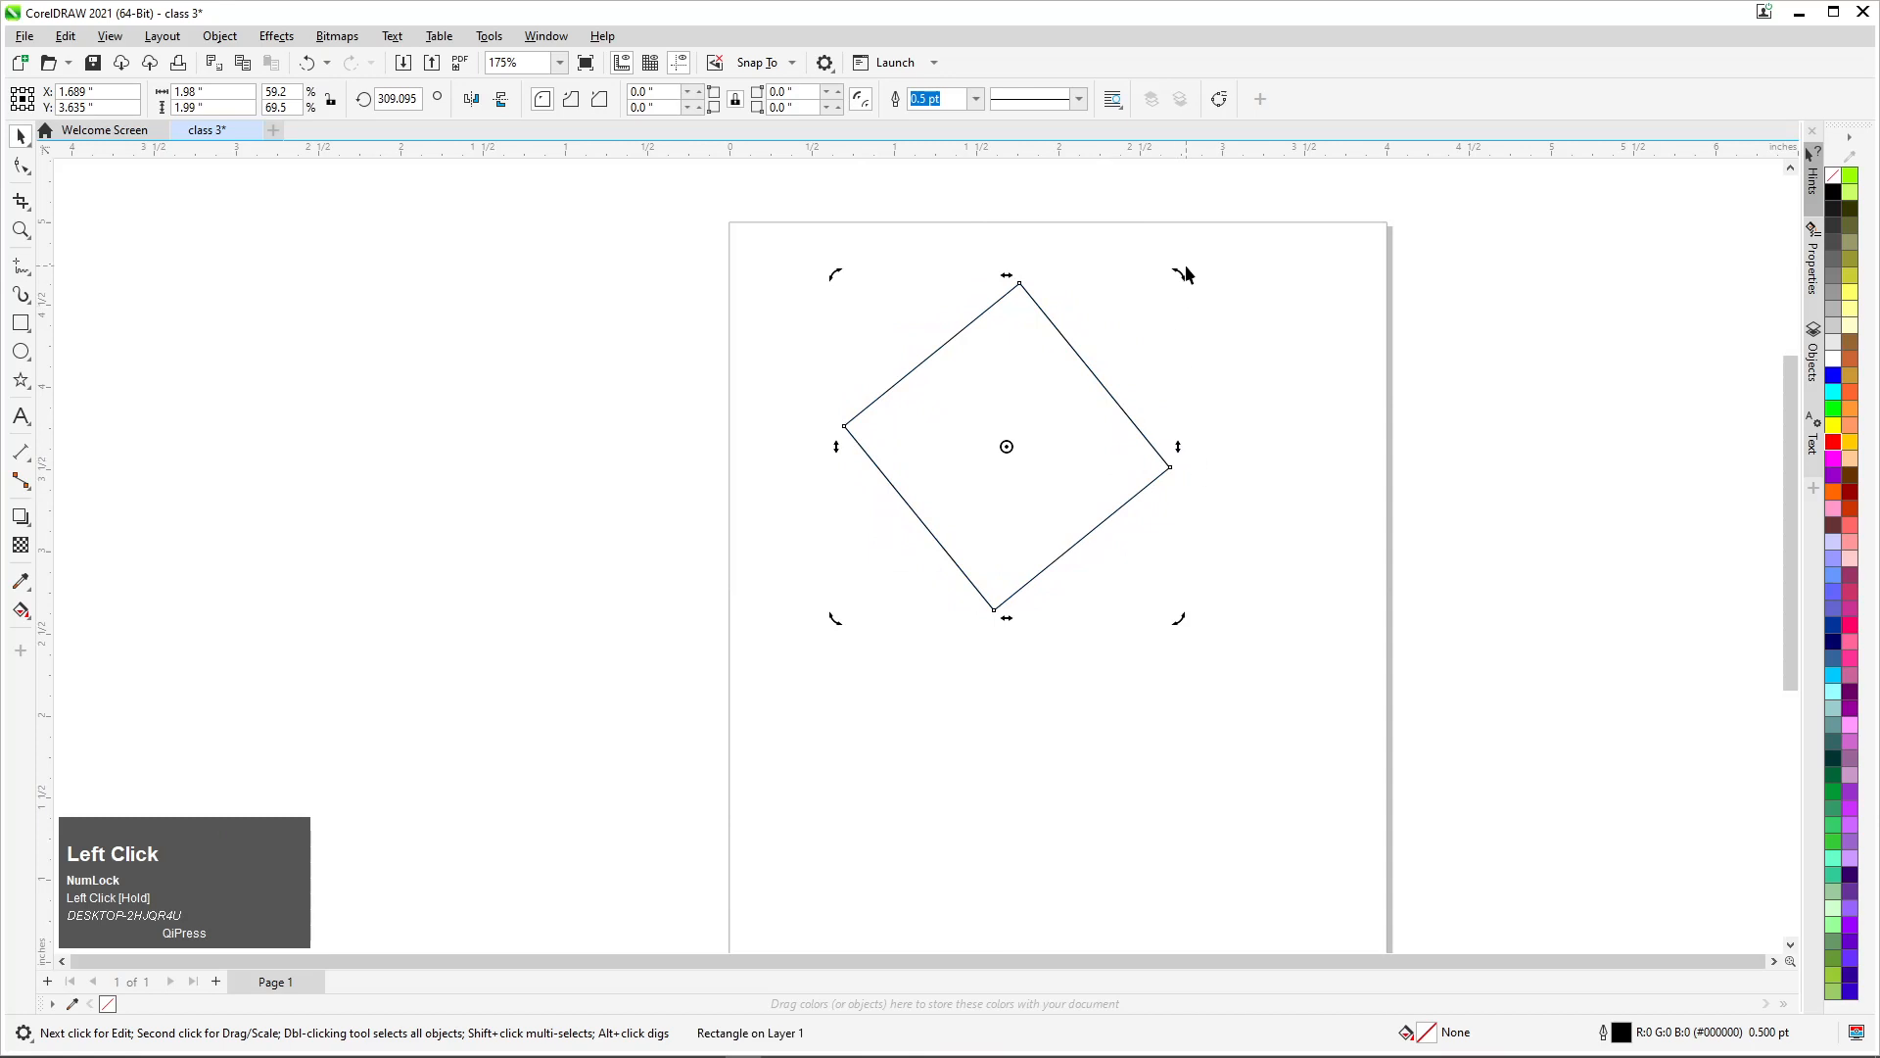
drag(1196, 285, 1125, 650)
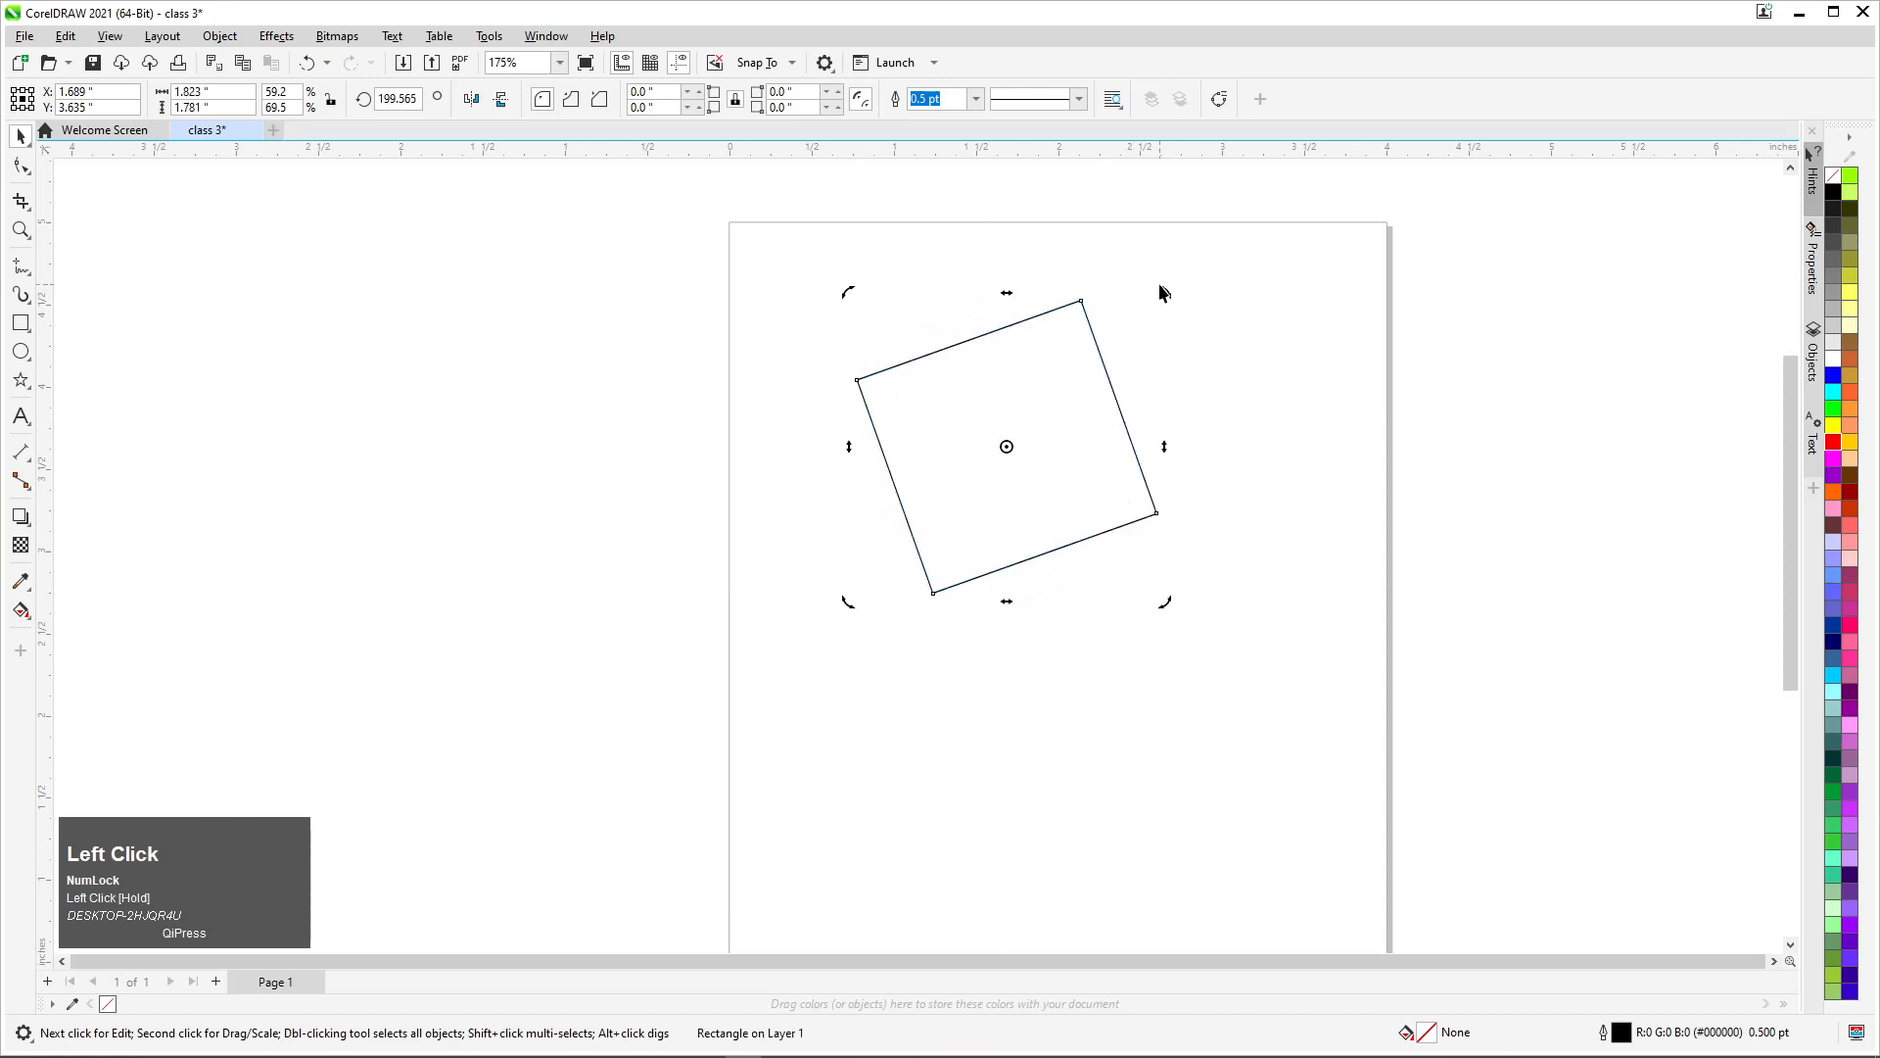
drag(1179, 294, 1202, 534)
drag(1180, 279, 1224, 480)
Draw a five-pointed star about 1.36 by 1.29 inches outside the page and rotate it about its centre
click(20, 380)
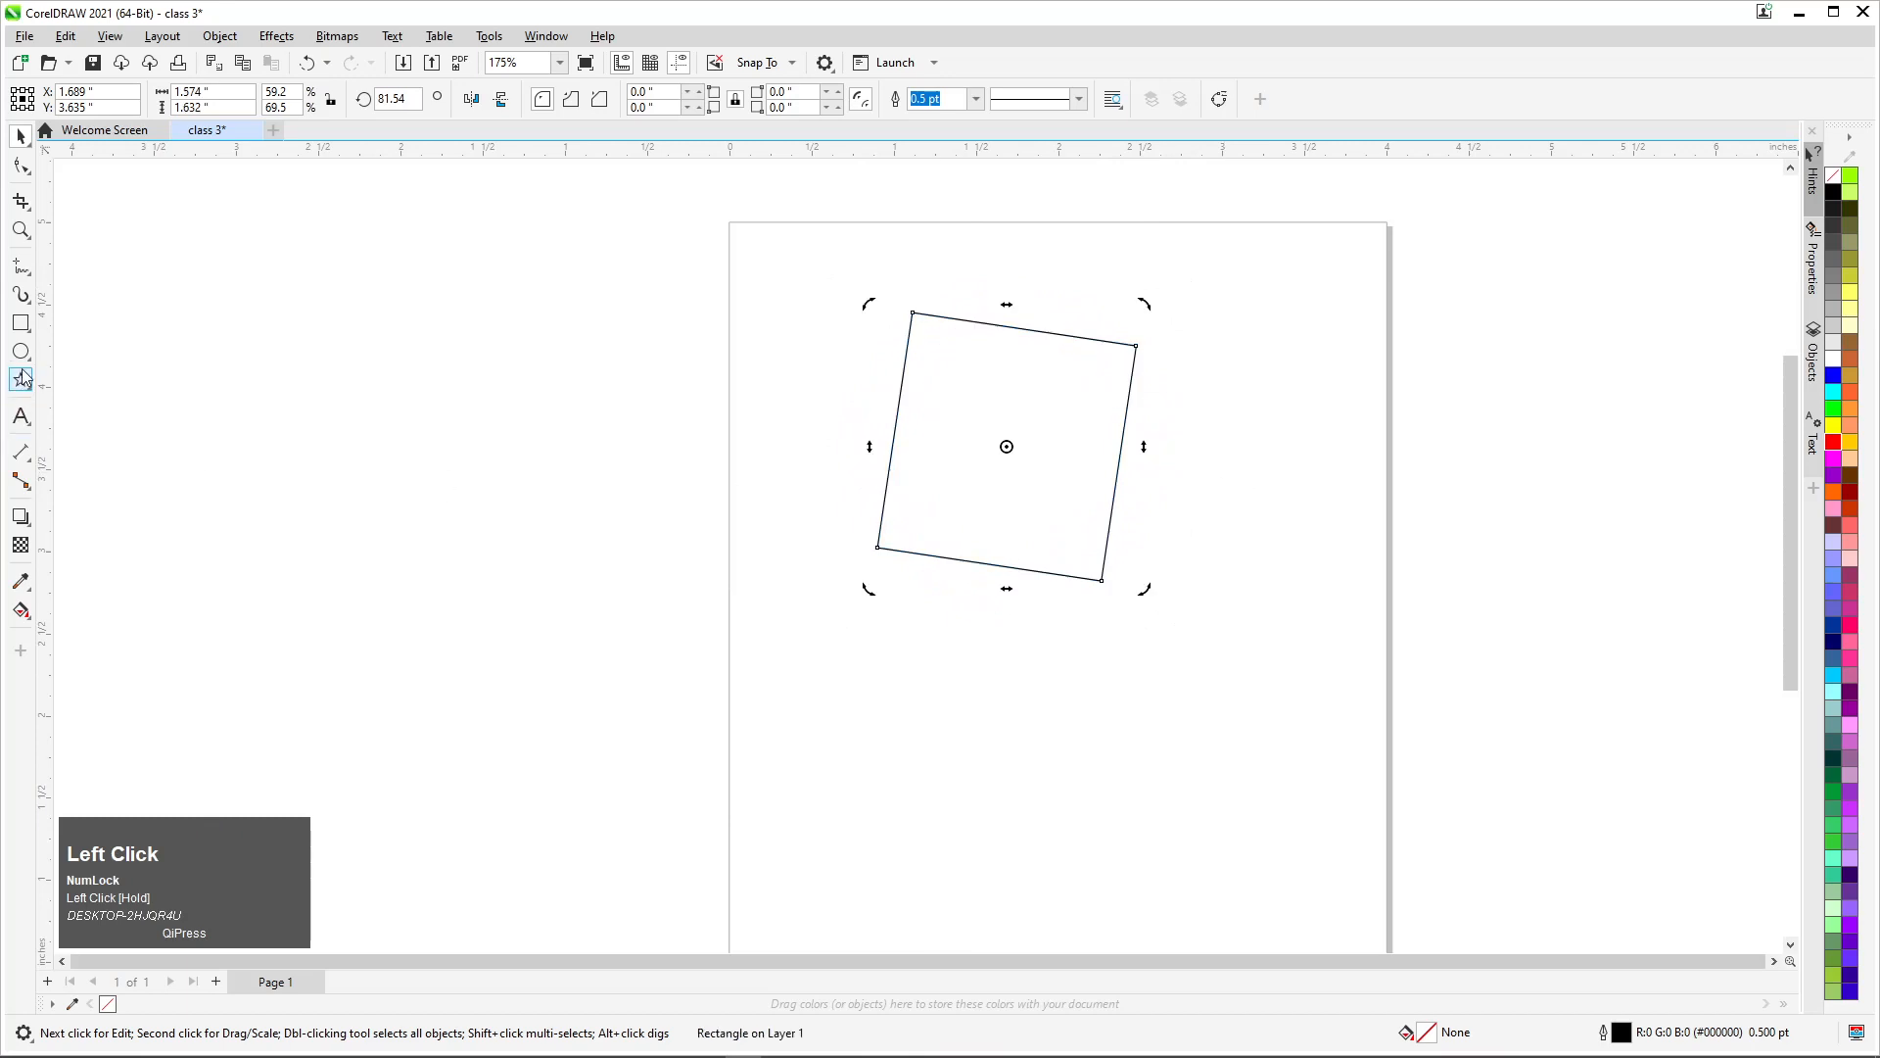
drag(544, 344, 619, 446)
click(21, 136)
click(531, 328)
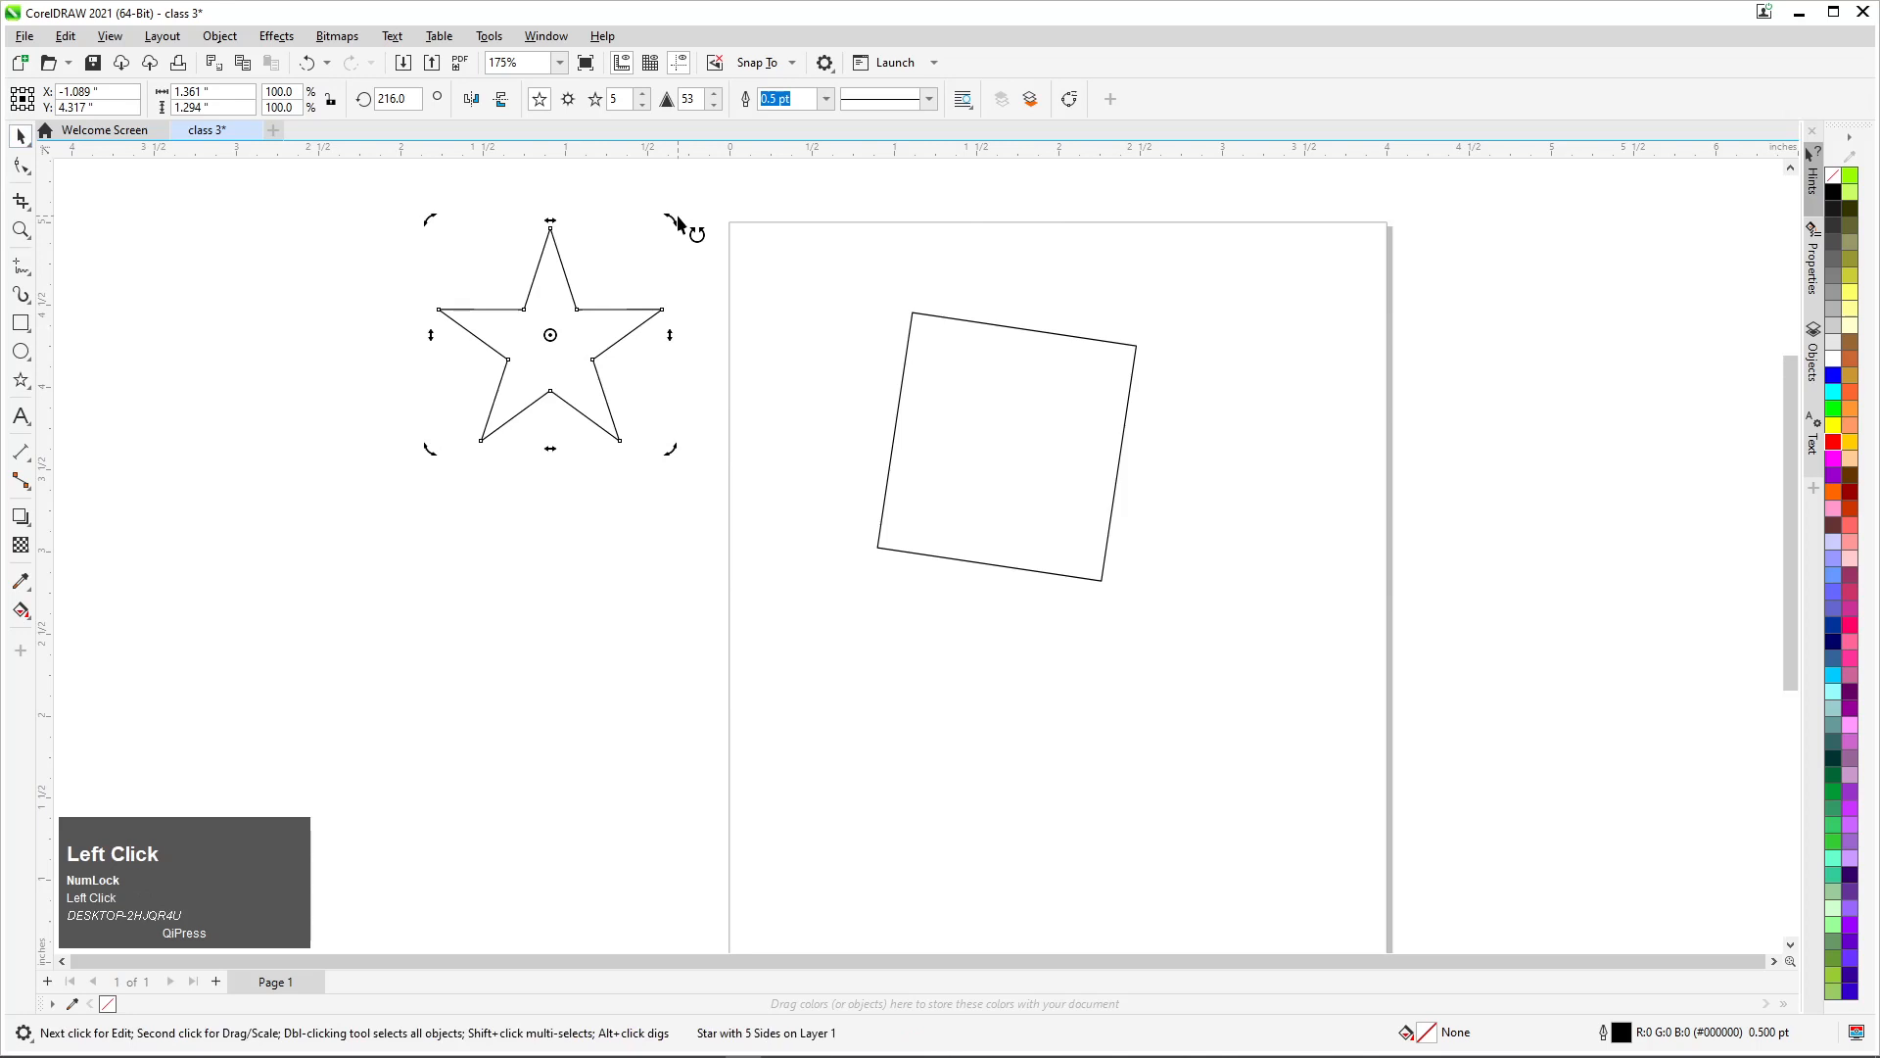
drag(673, 221, 696, 261)
Delete the star and the rotated rectangle
click(578, 380)
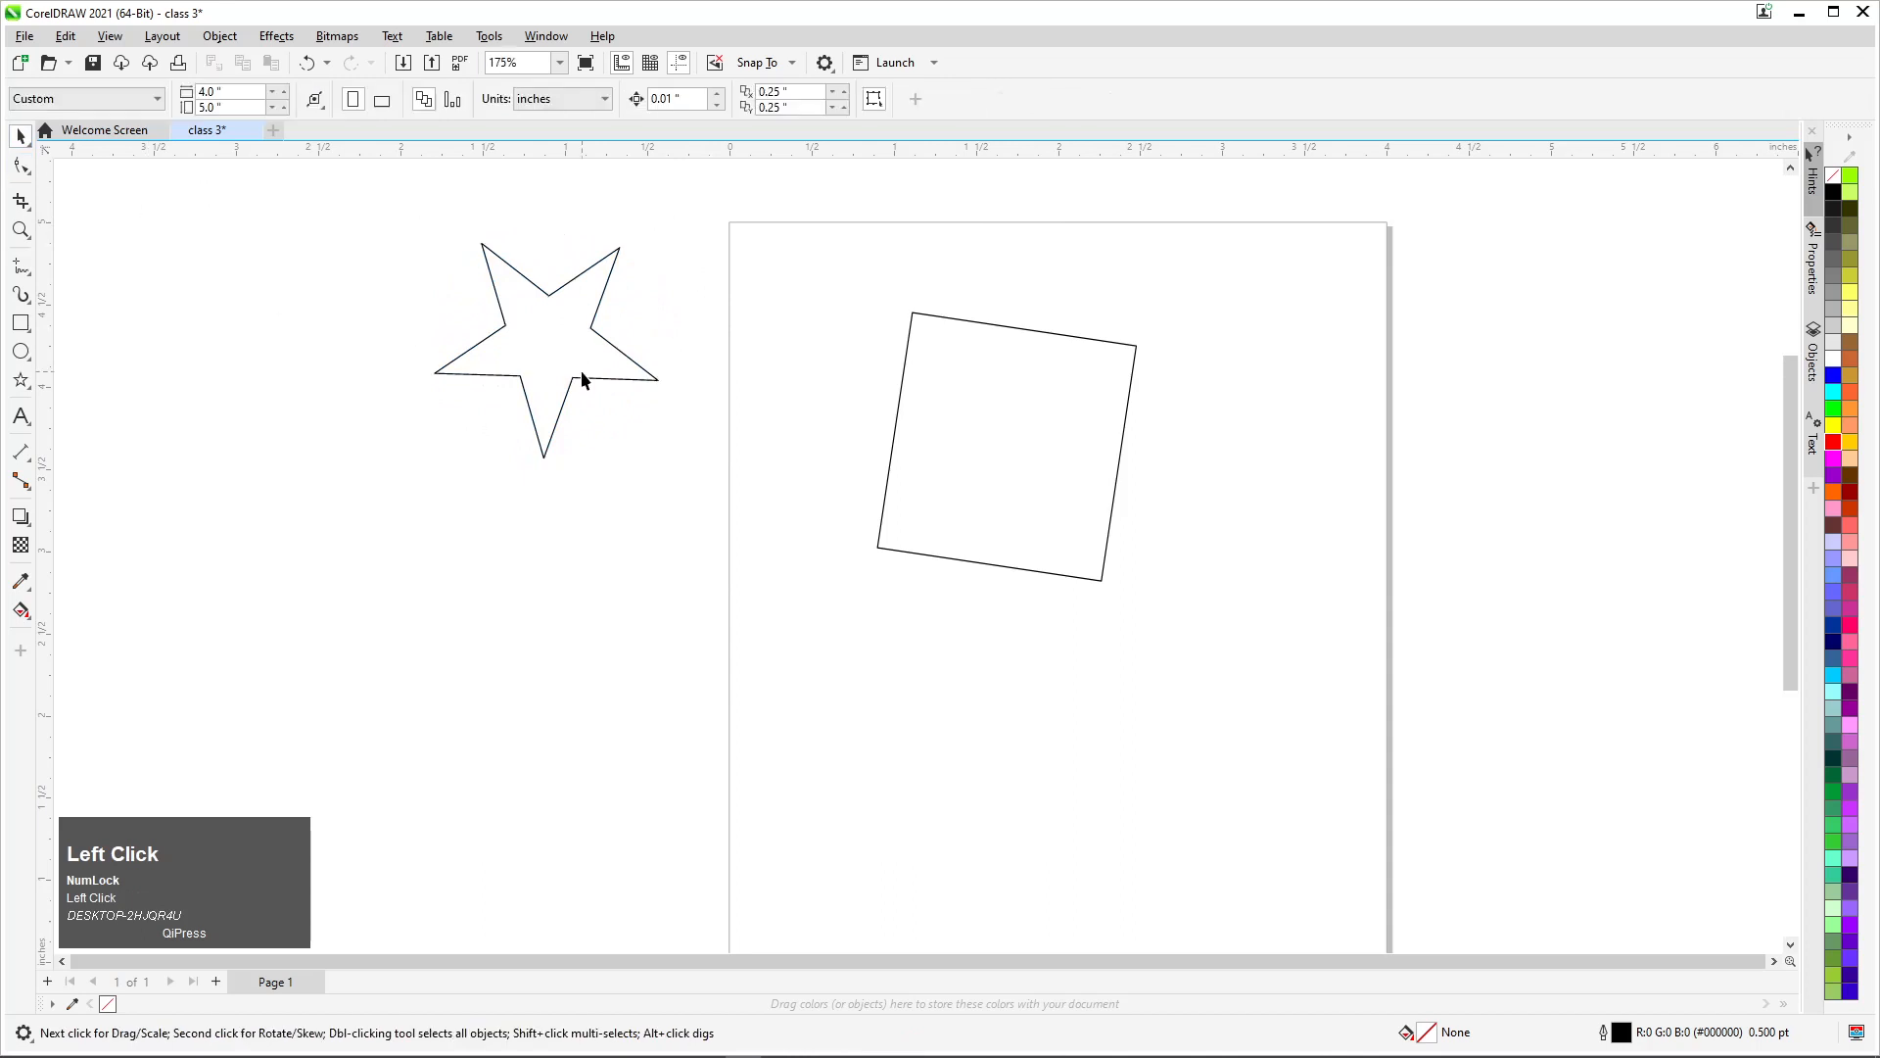
drag(578, 380, 474, 373)
key(Delete)
scroll(1062, 420, up, 2)
click(715, 479)
key(Delete)
Draw a square of about 0.85 inches inside the page and move it to about X 1.29, Y 3.66 inches
click(20, 324)
drag(568, 346, 754, 560)
click(21, 137)
scroll(602, 432, up, 1)
drag(602, 432, 864, 465)
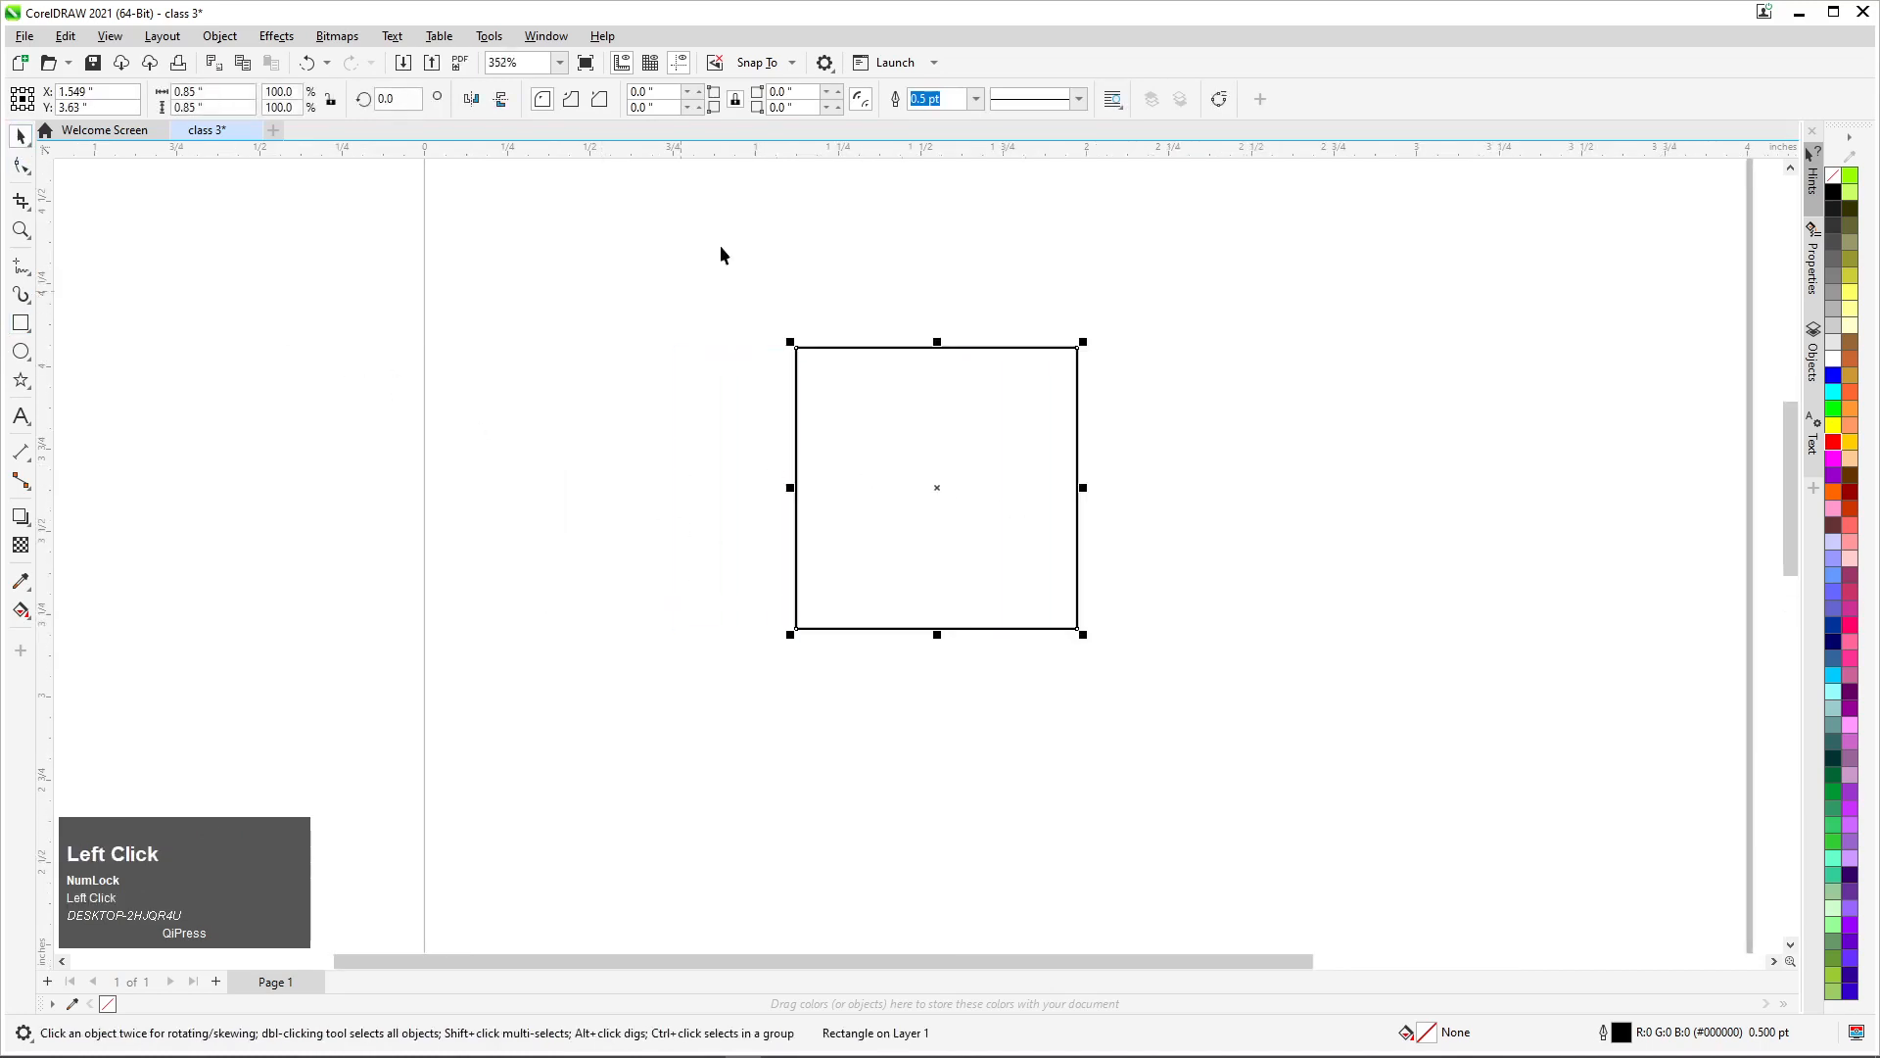
drag(1013, 497, 927, 487)
Rotate the square freehand from its corners, ending at about 59.7 degrees
click(874, 428)
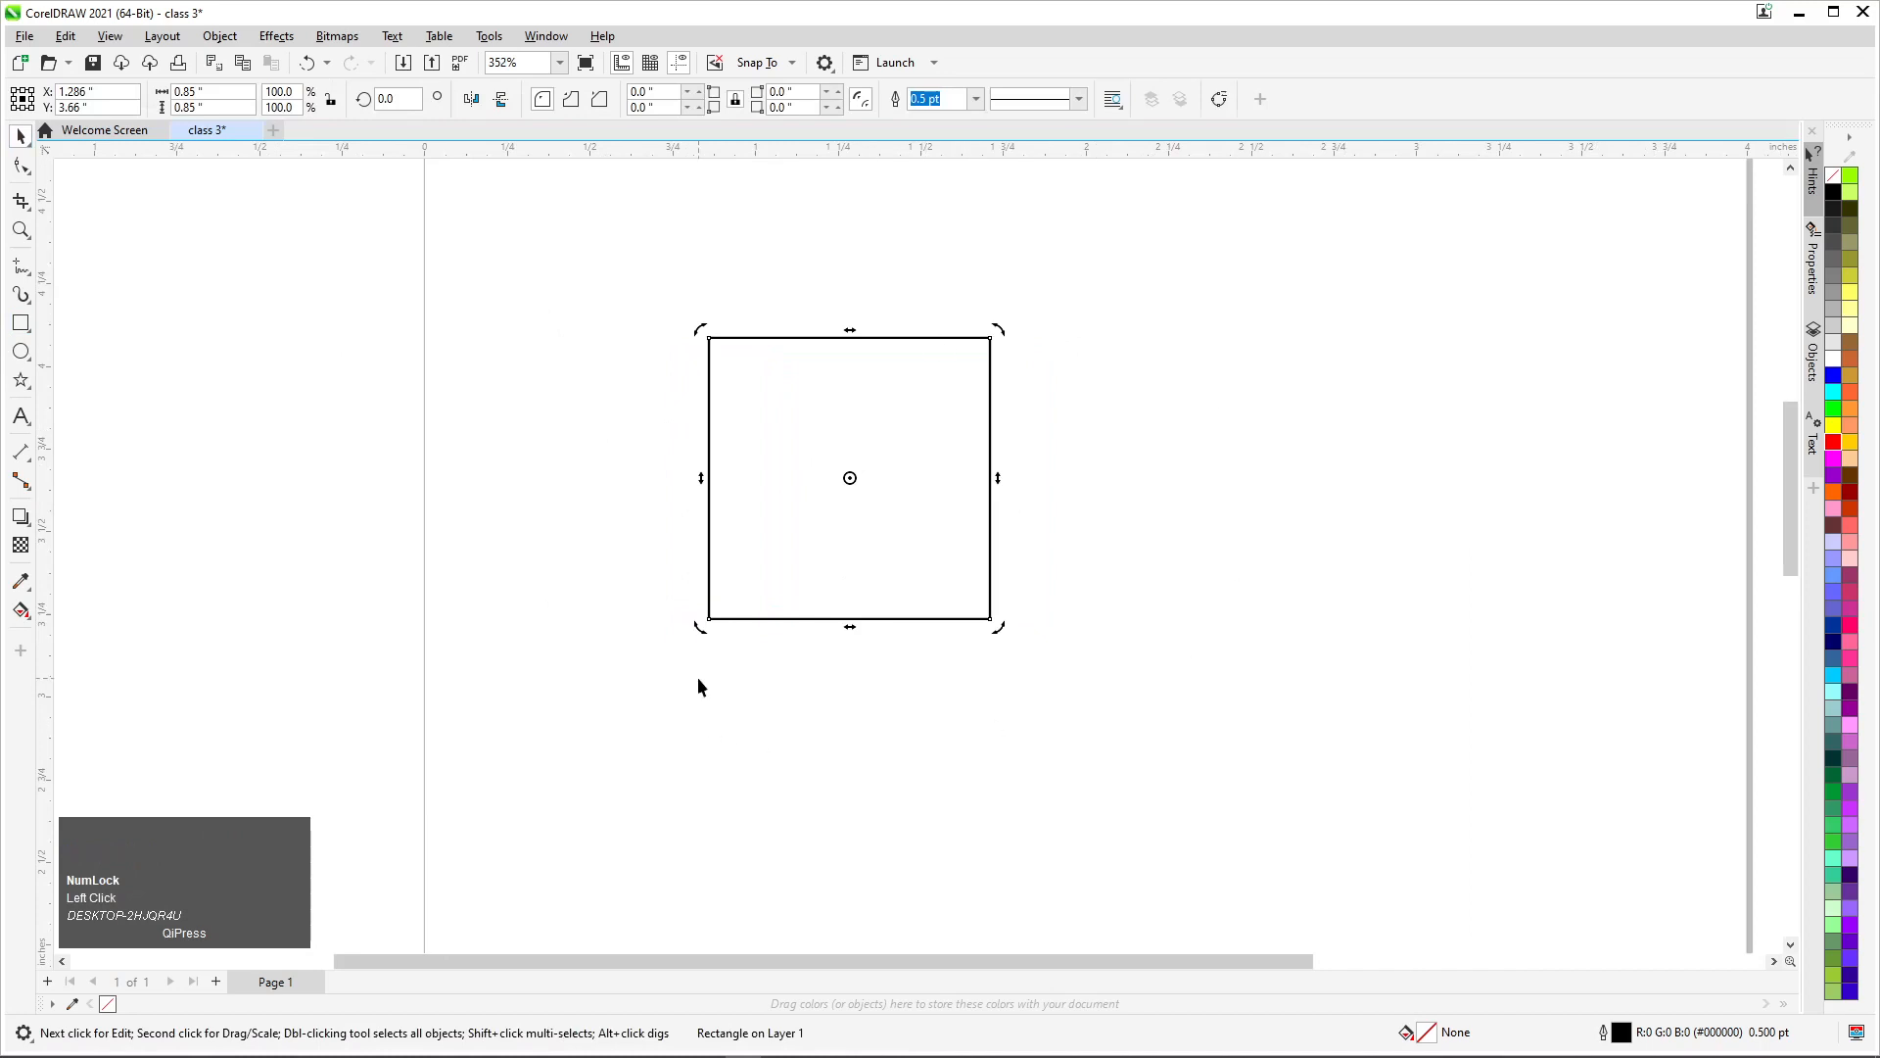
drag(707, 325, 1126, 360)
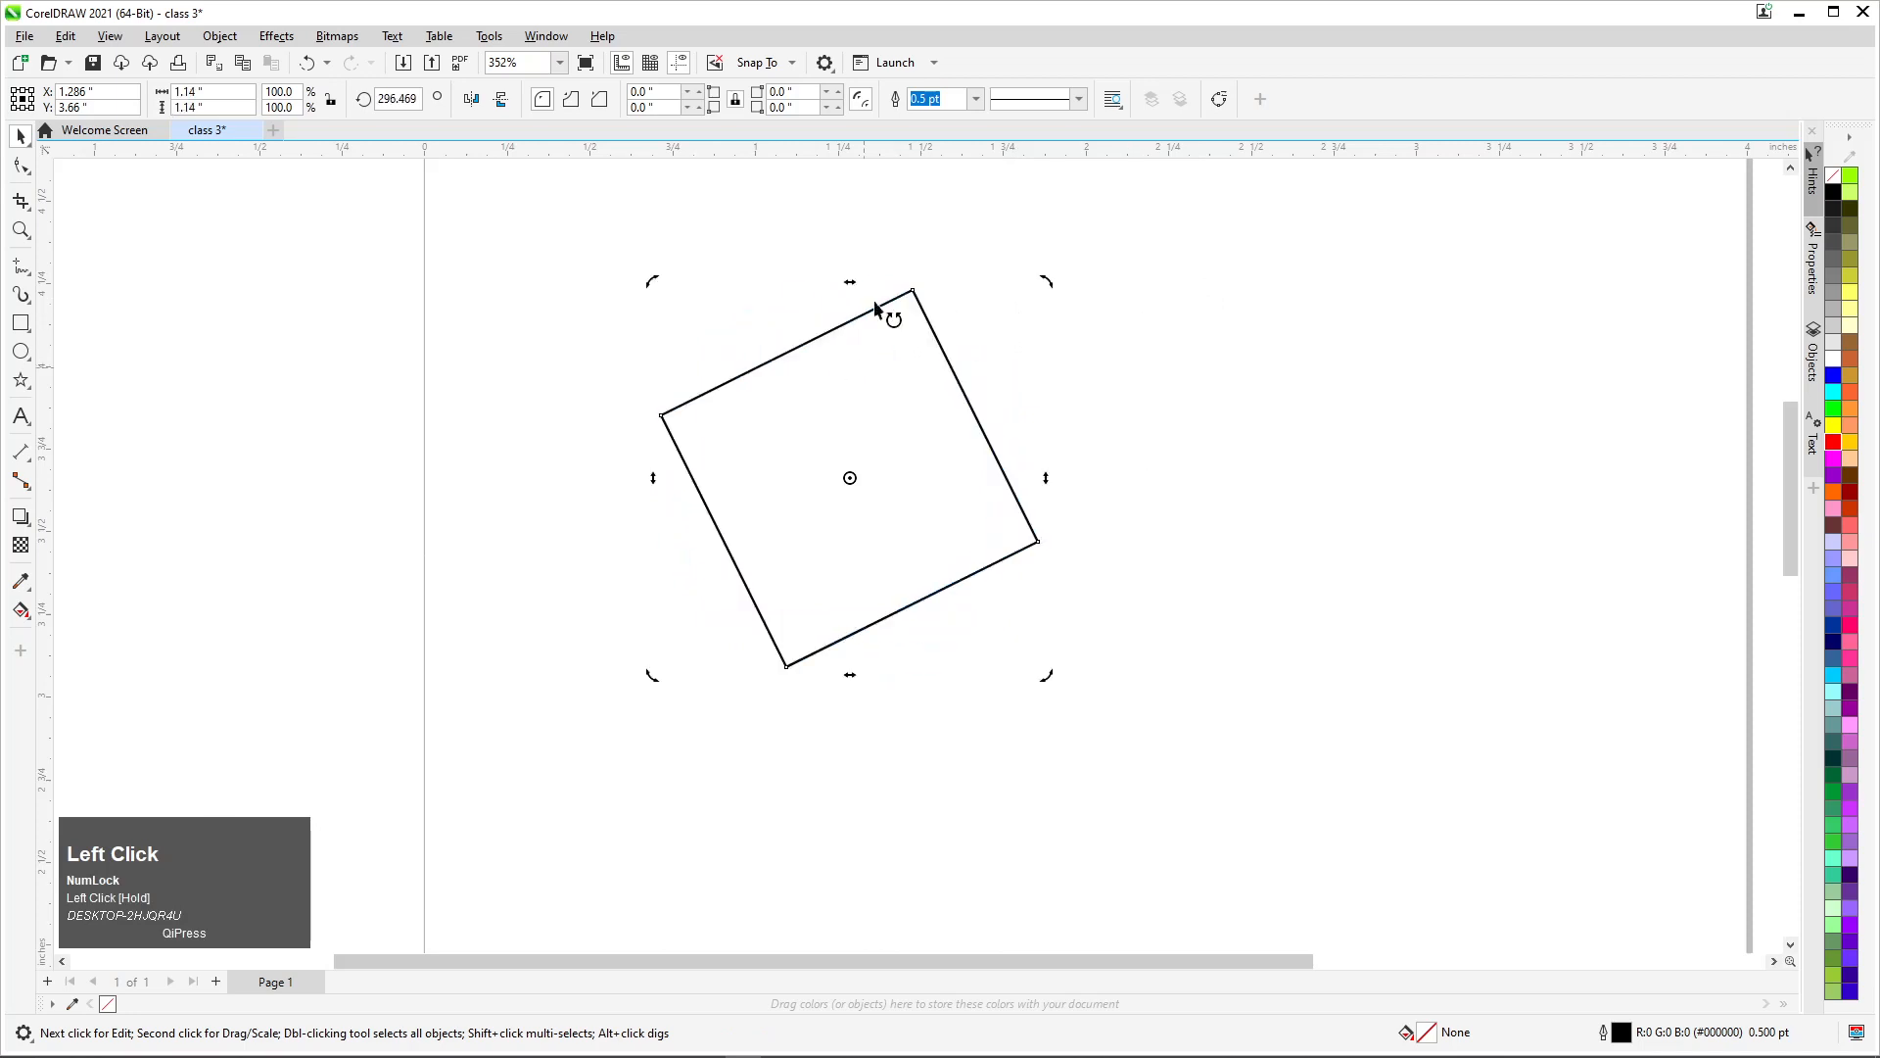
drag(1056, 715, 745, 457)
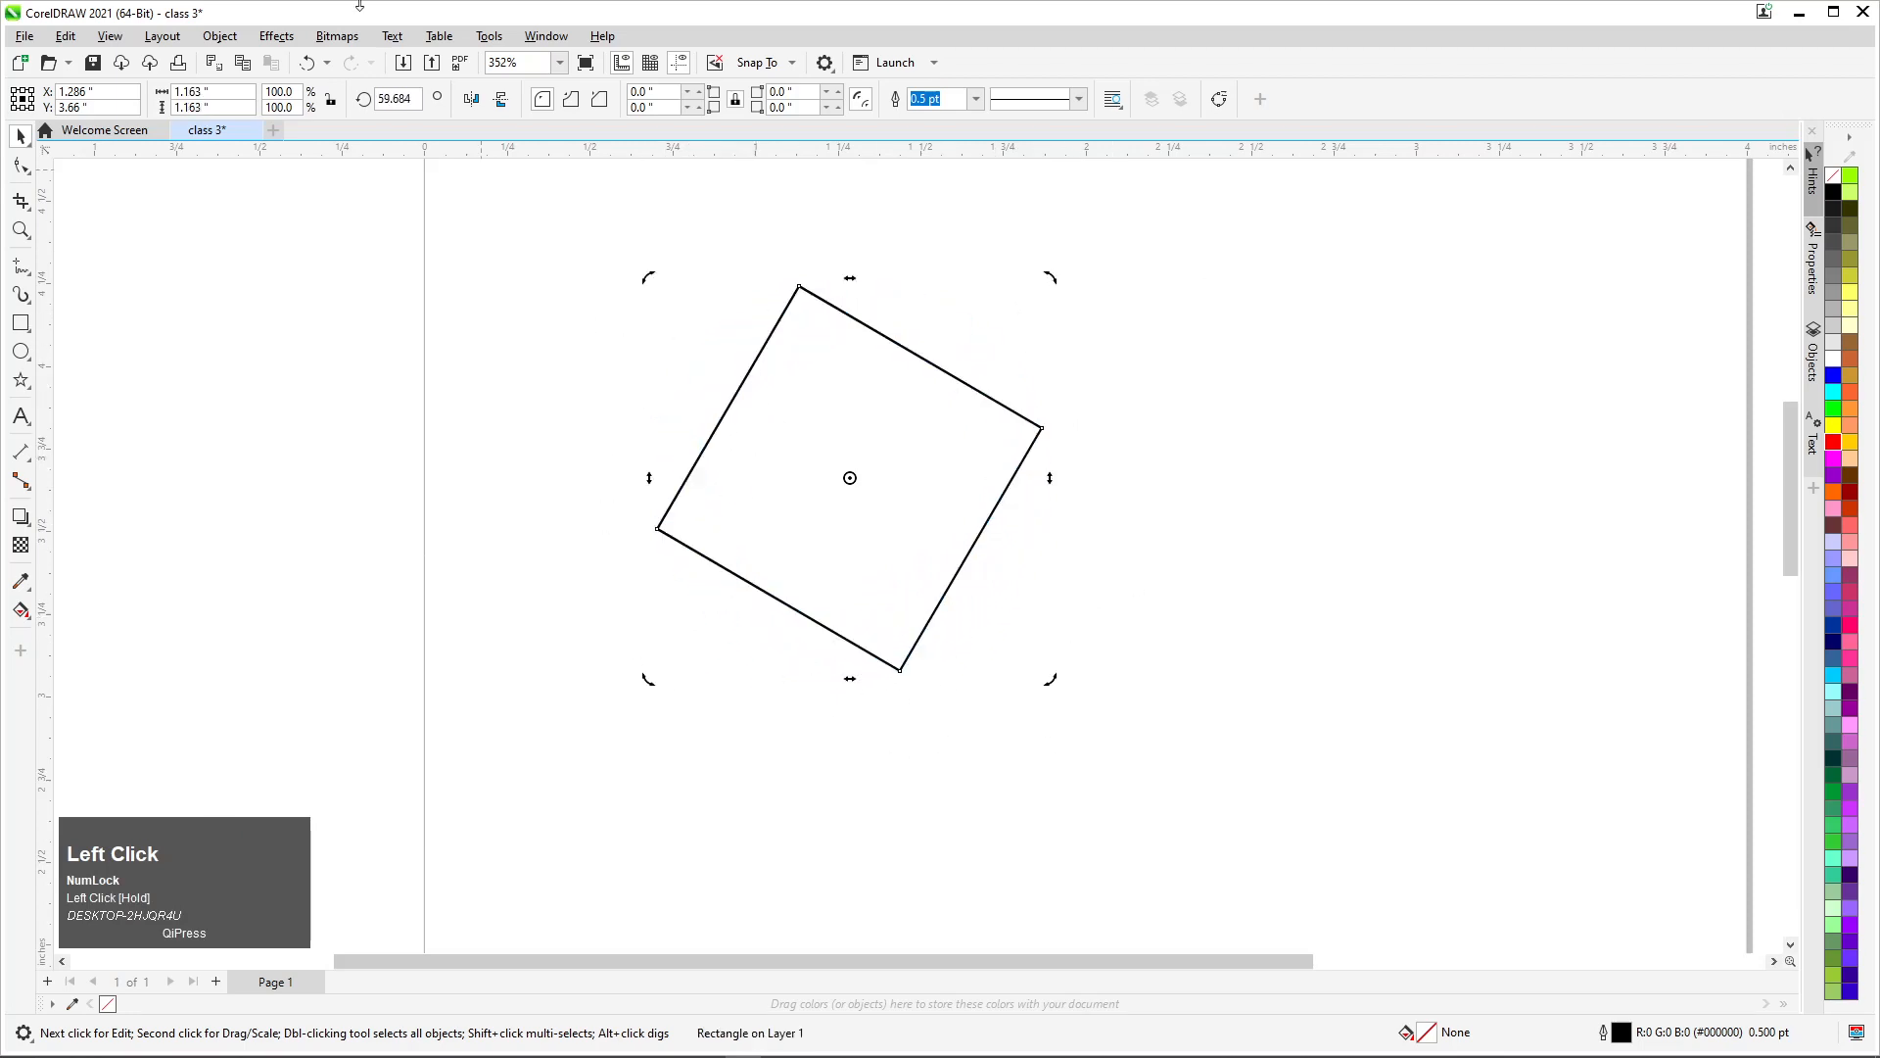
Set the square's rotation angle to 45 degrees and change it to -45 degrees
drag(418, 99, 345, 113)
text(45)
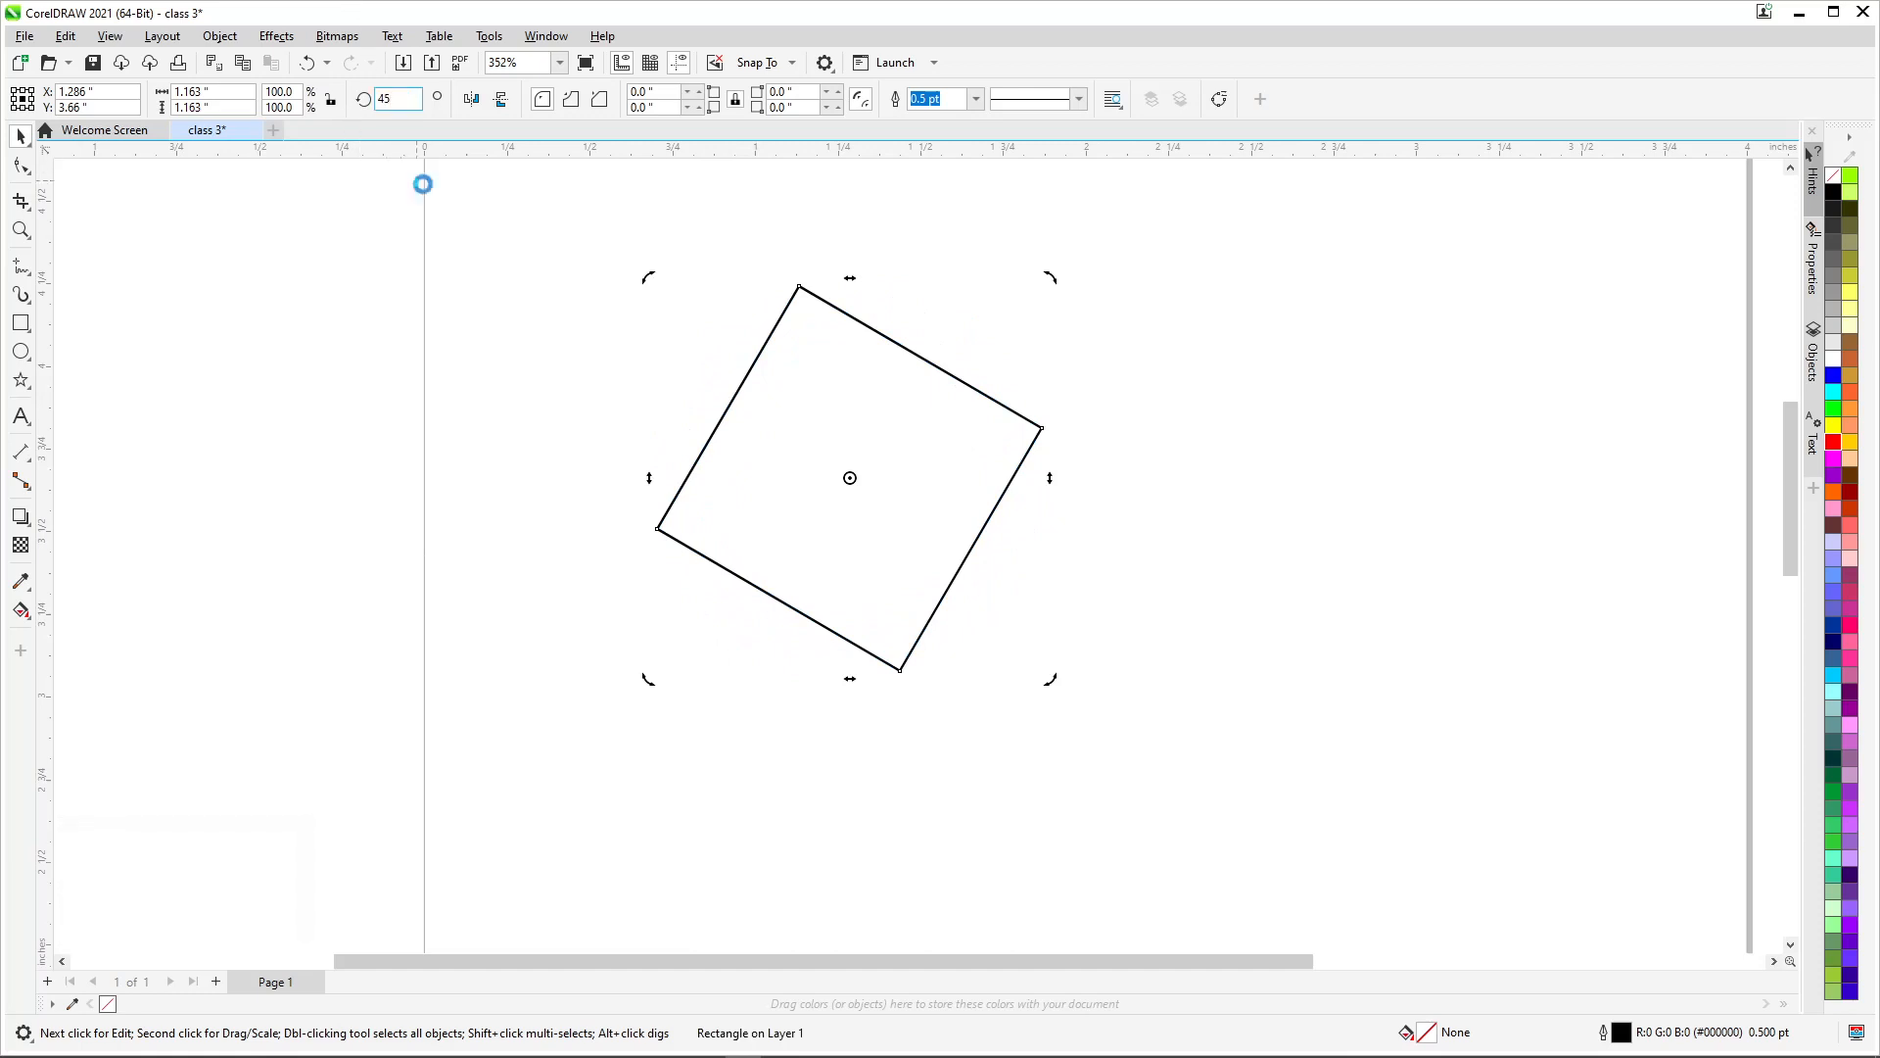
key(Return)
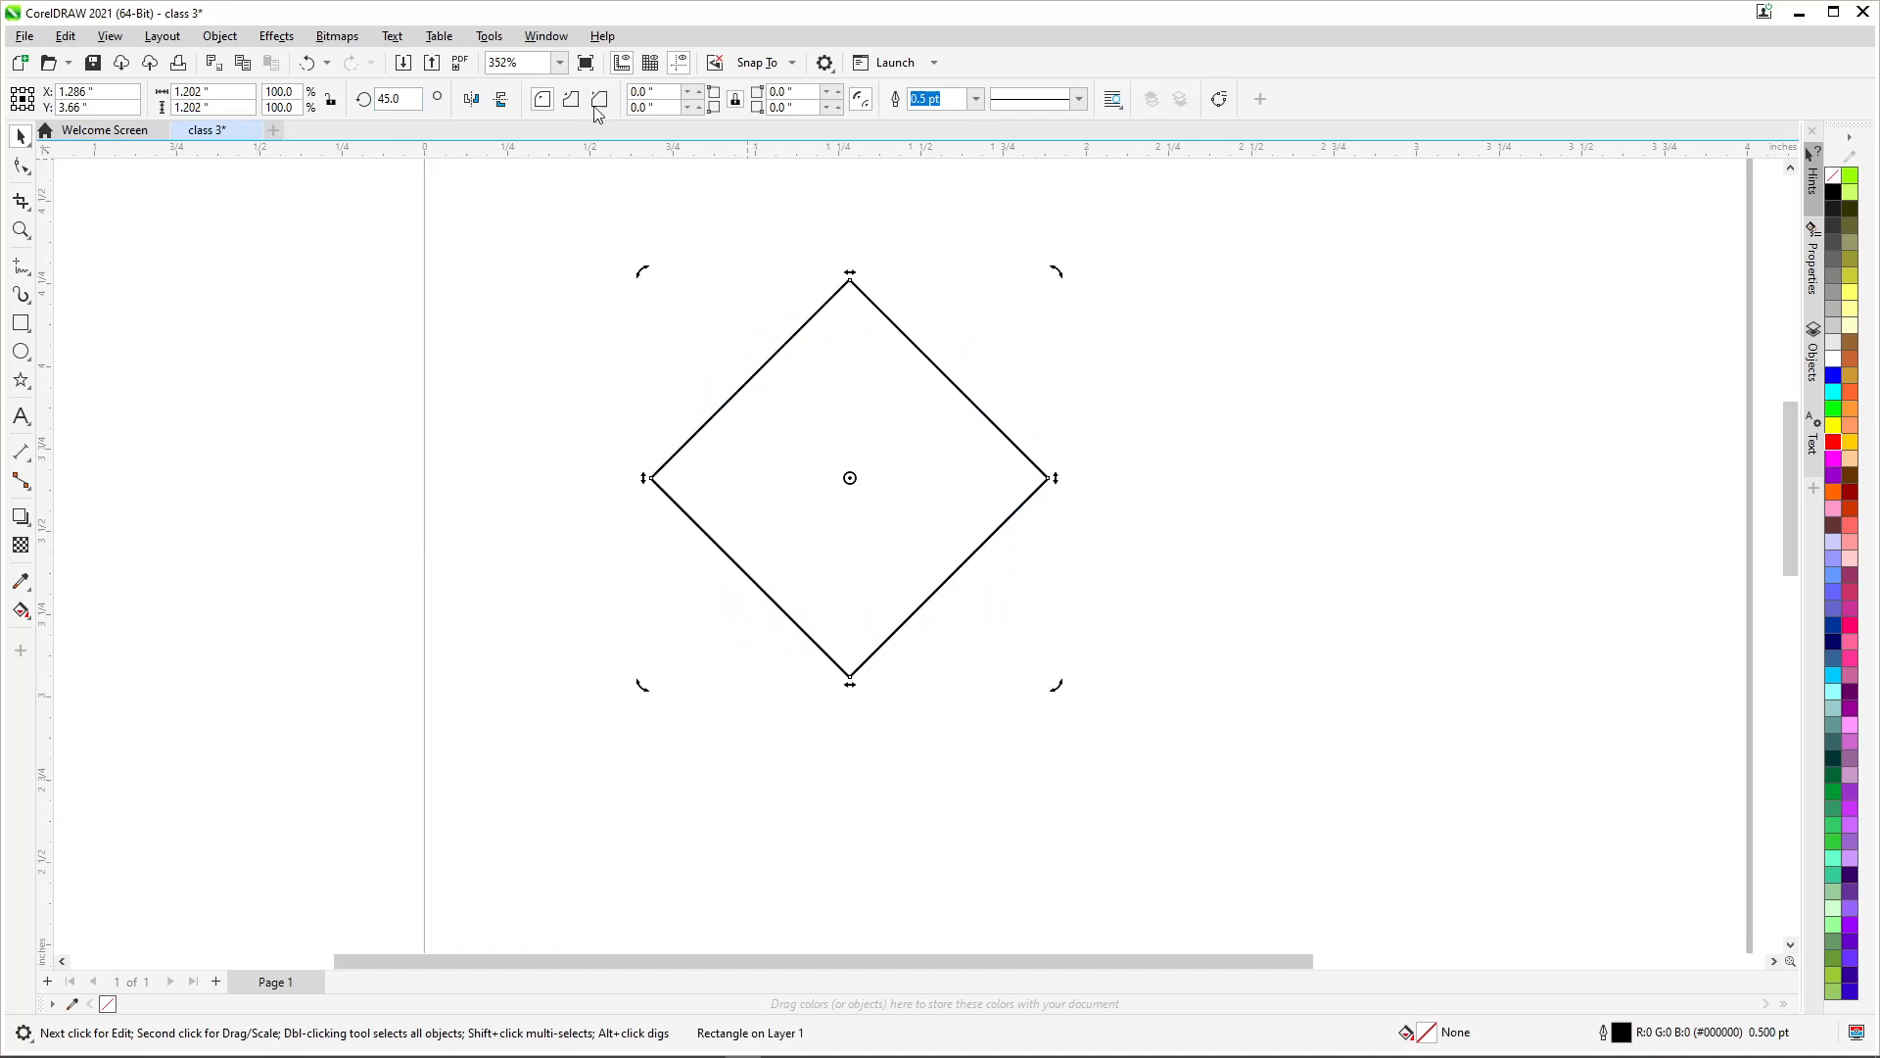
click(381, 99)
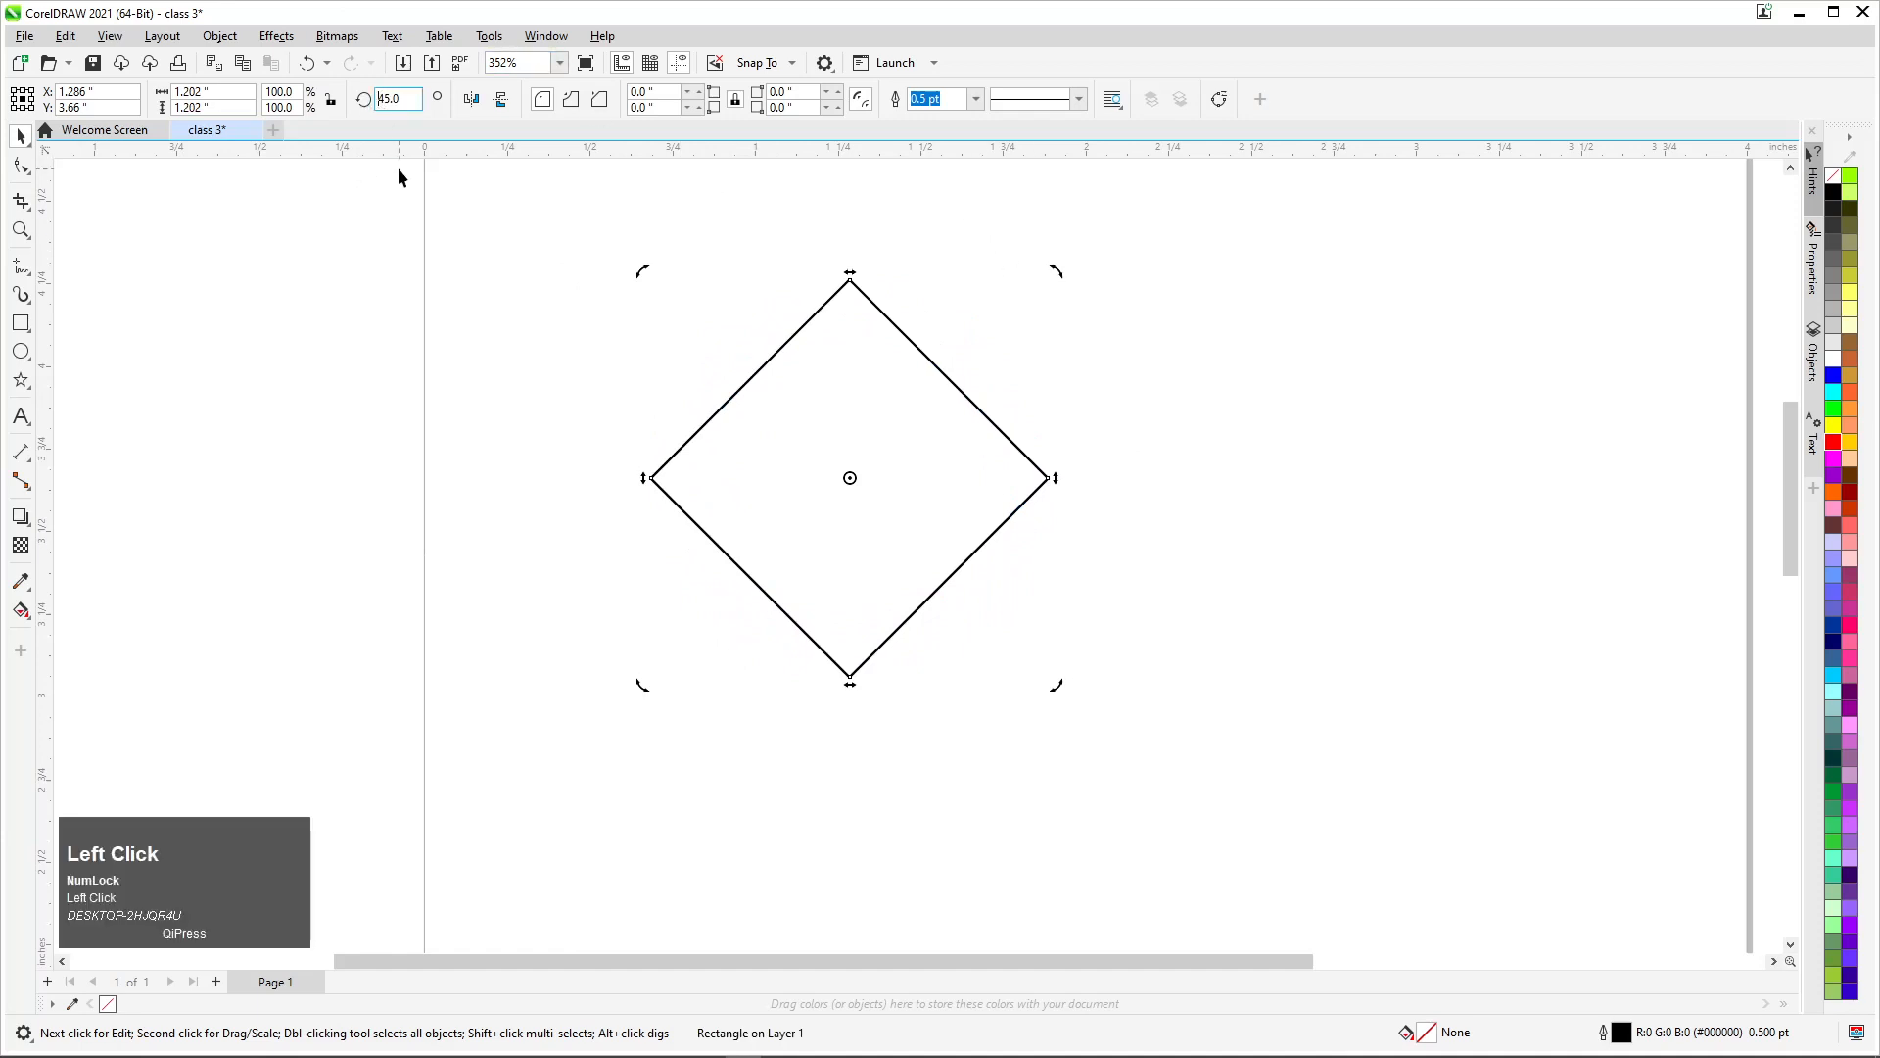
text(-)
key(Return)
click(354, 106)
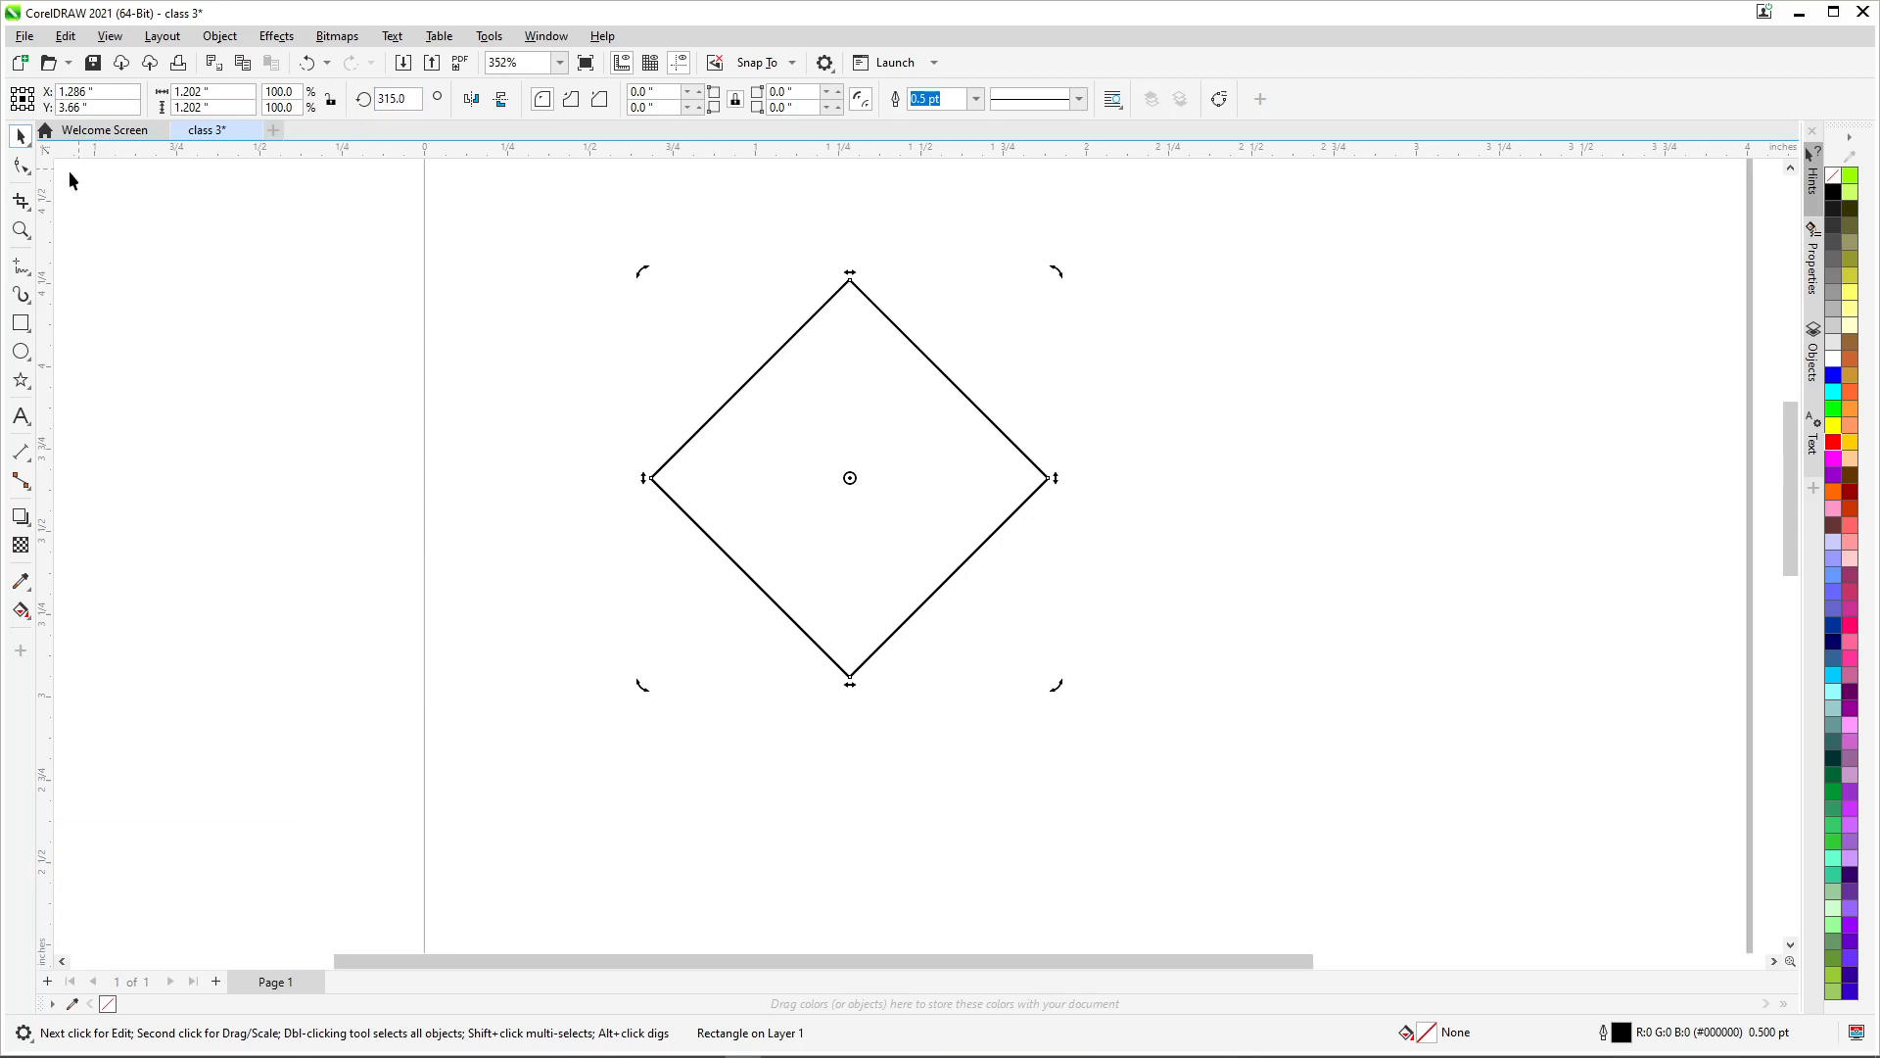
click(219, 252)
Move the square to about X 1.93, Y 3.66 inches and rotate it from a corner to about 323 degrees
drag(885, 425, 1100, 425)
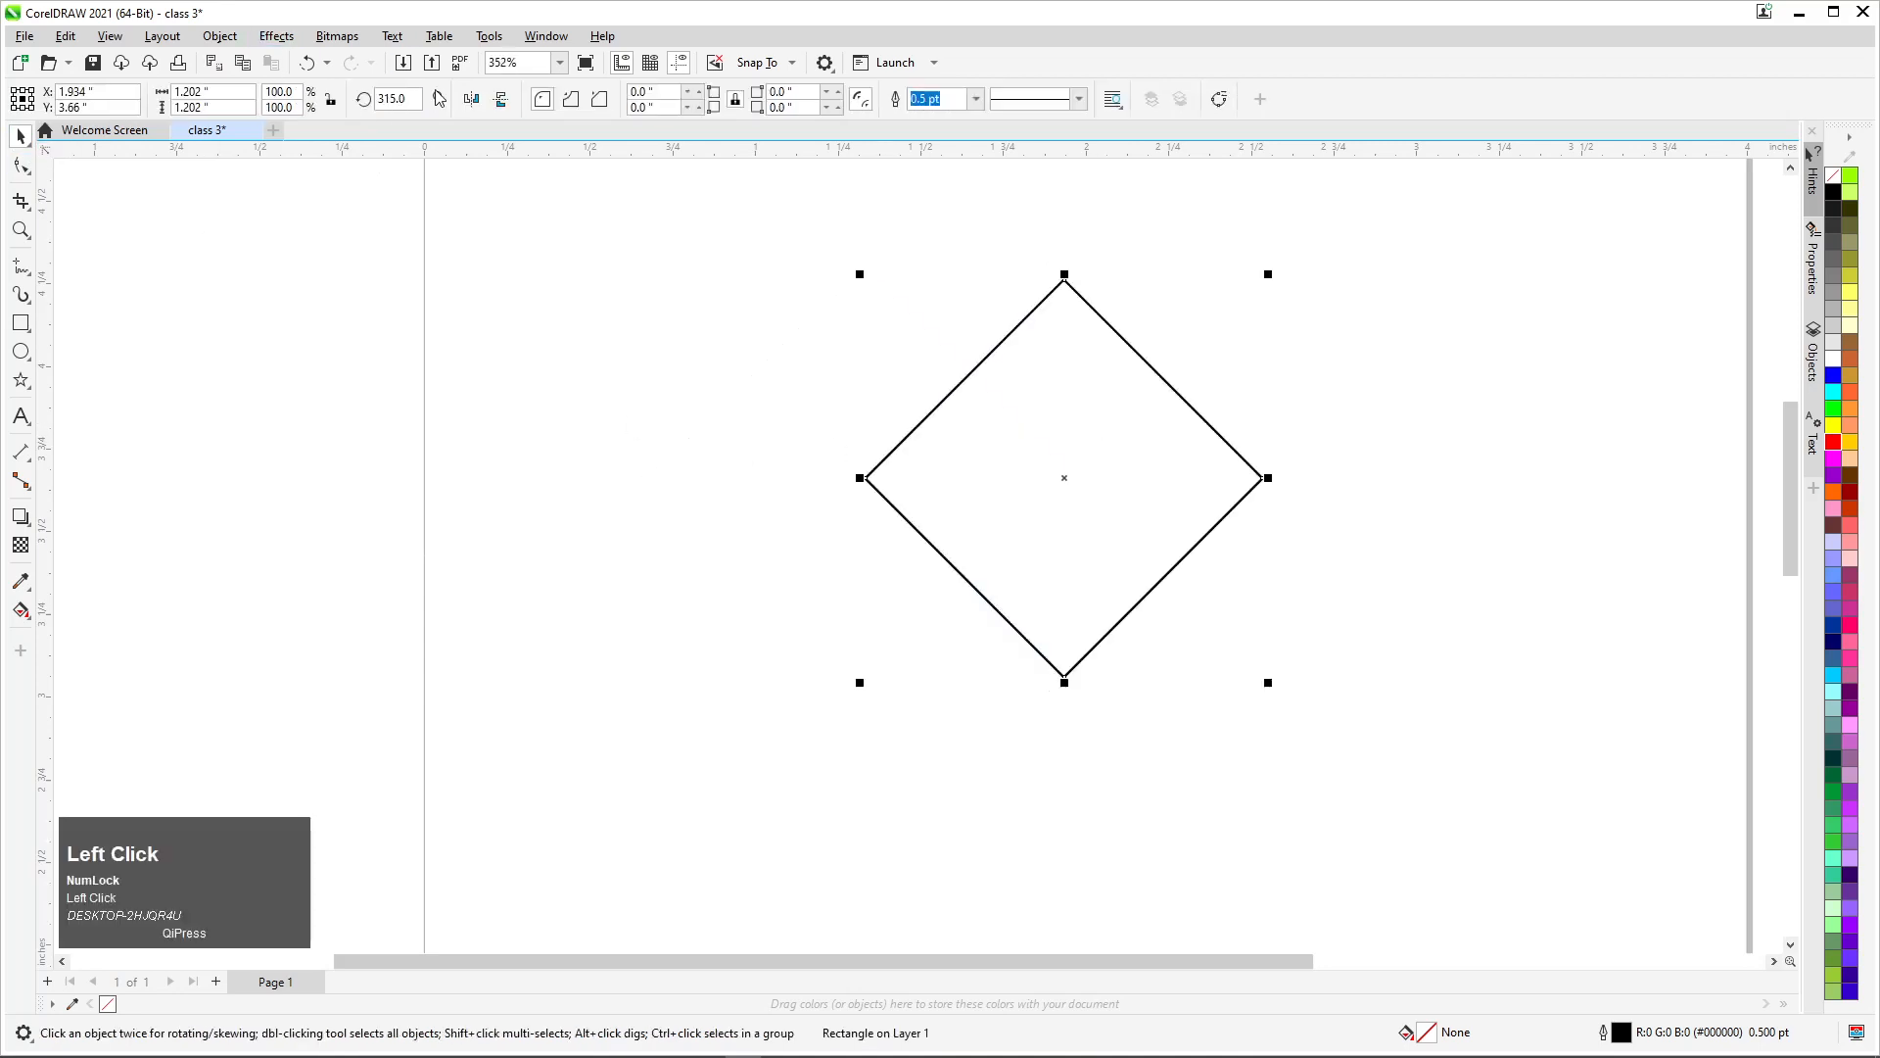
click(1048, 380)
drag(1272, 277, 1251, 238)
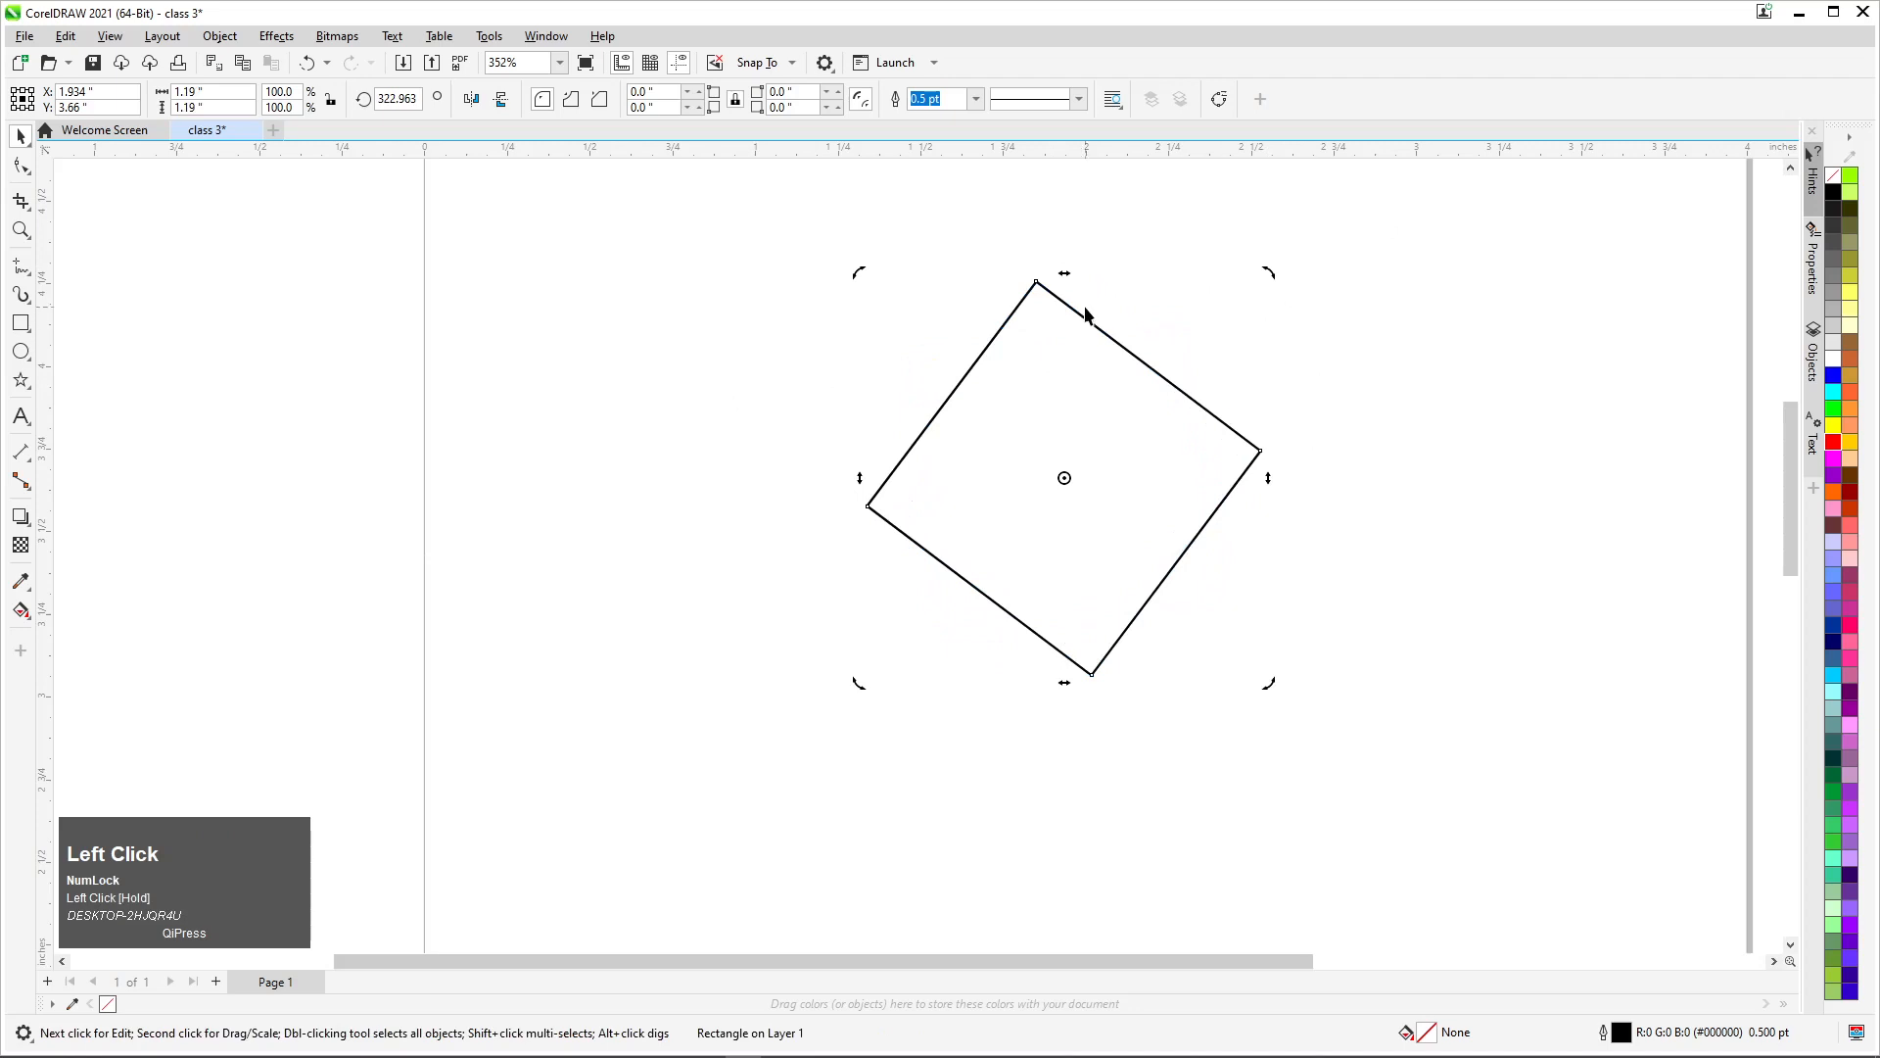
Move the rotated square around and leave it at about X 1.98, Y 3.68 inches
click(807, 474)
drag(1011, 440, 1094, 361)
drag(1028, 305, 1019, 416)
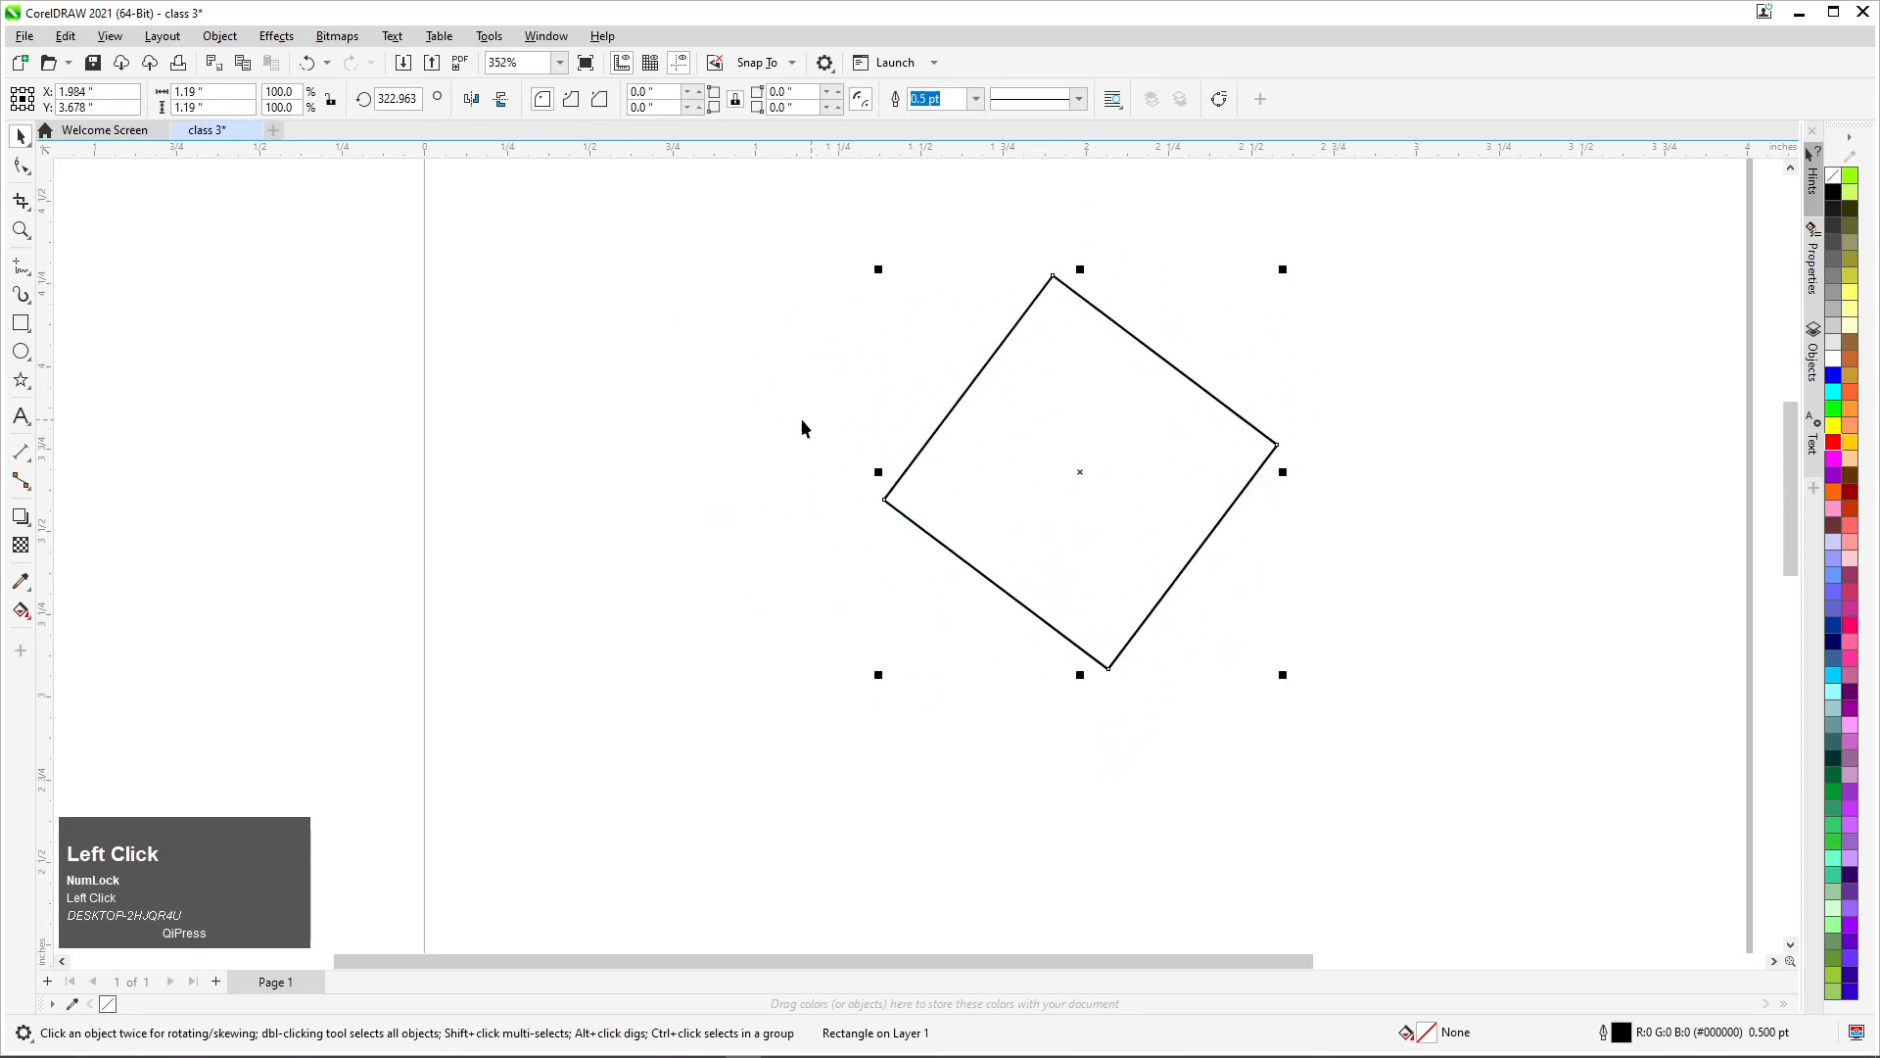
Delete the rotated square and draw a new square of about 0.65 inches near the middle of the page
key(Delete)
click(25, 331)
drag(799, 422, 955, 636)
click(21, 136)
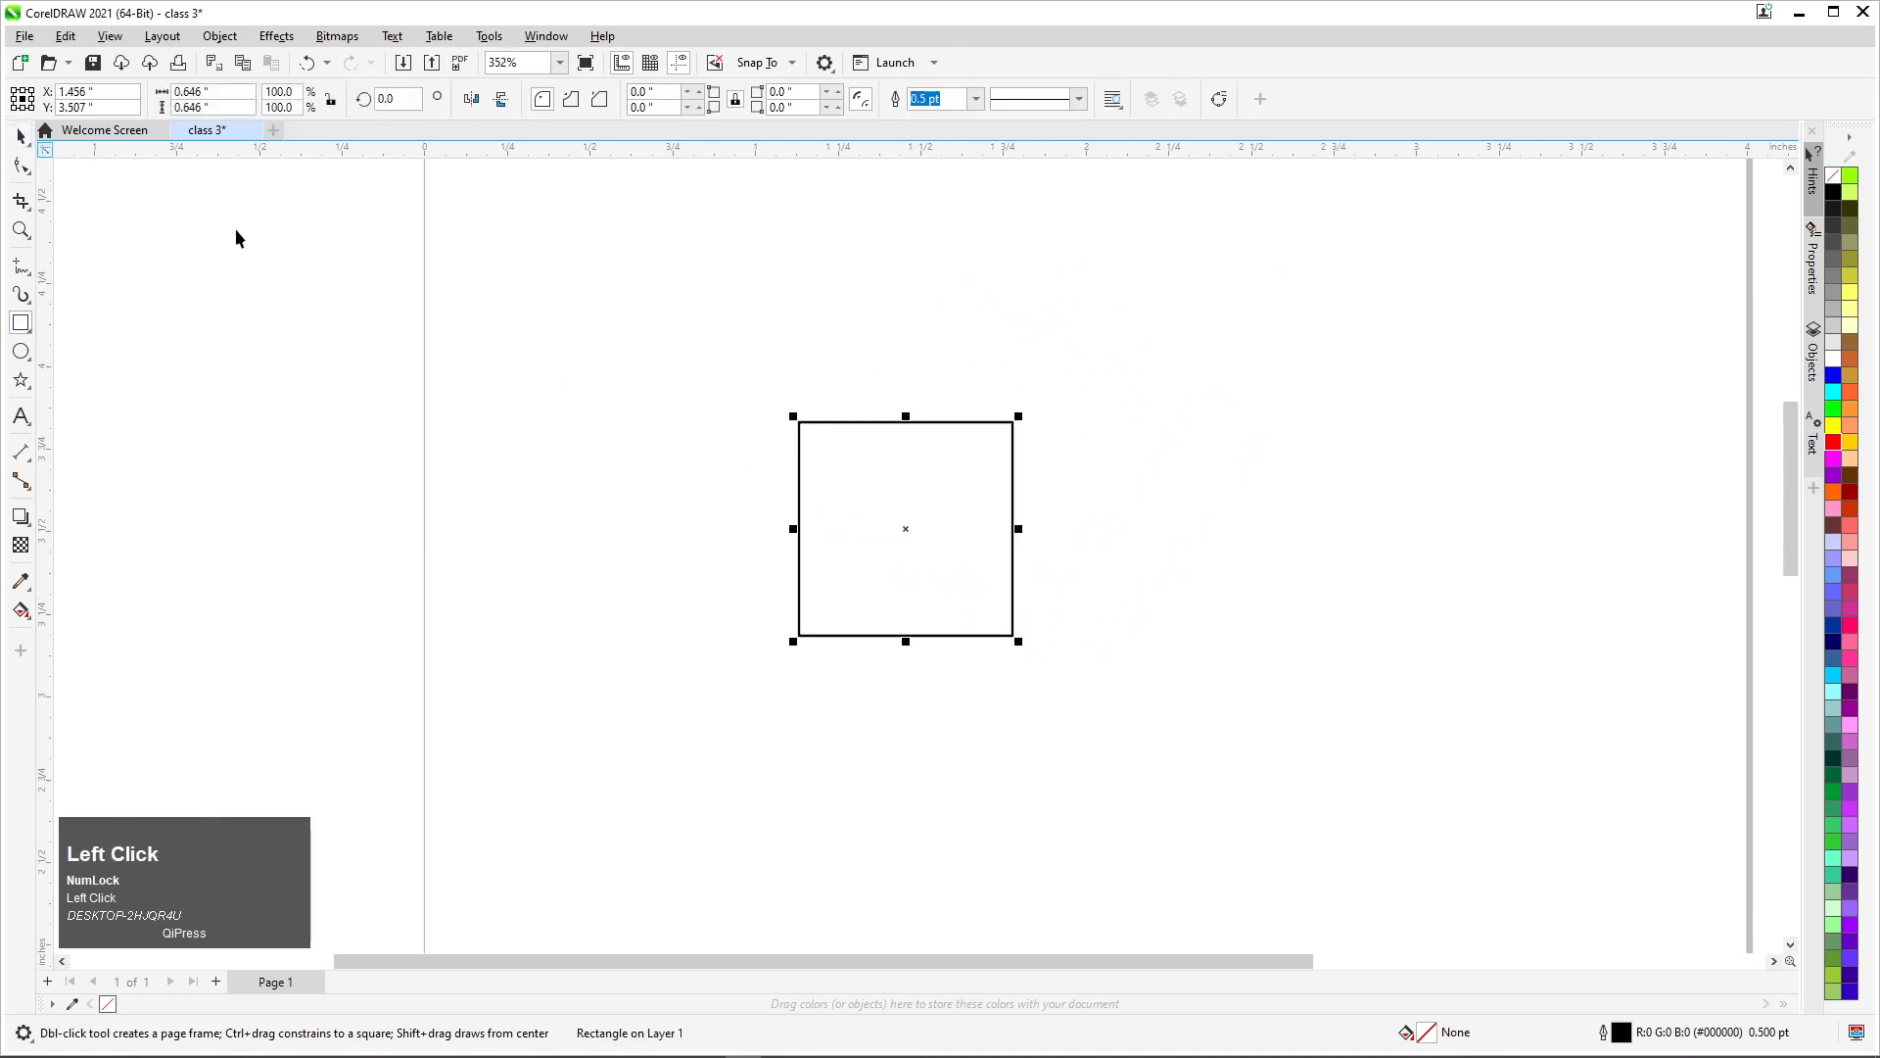
Move the new square to about X 1.32, Y 3.67 inches and bring up its rotate and skew handles
drag(821, 495, 845, 404)
scroll(908, 375, up, 2)
drag(955, 346, 831, 408)
click(868, 407)
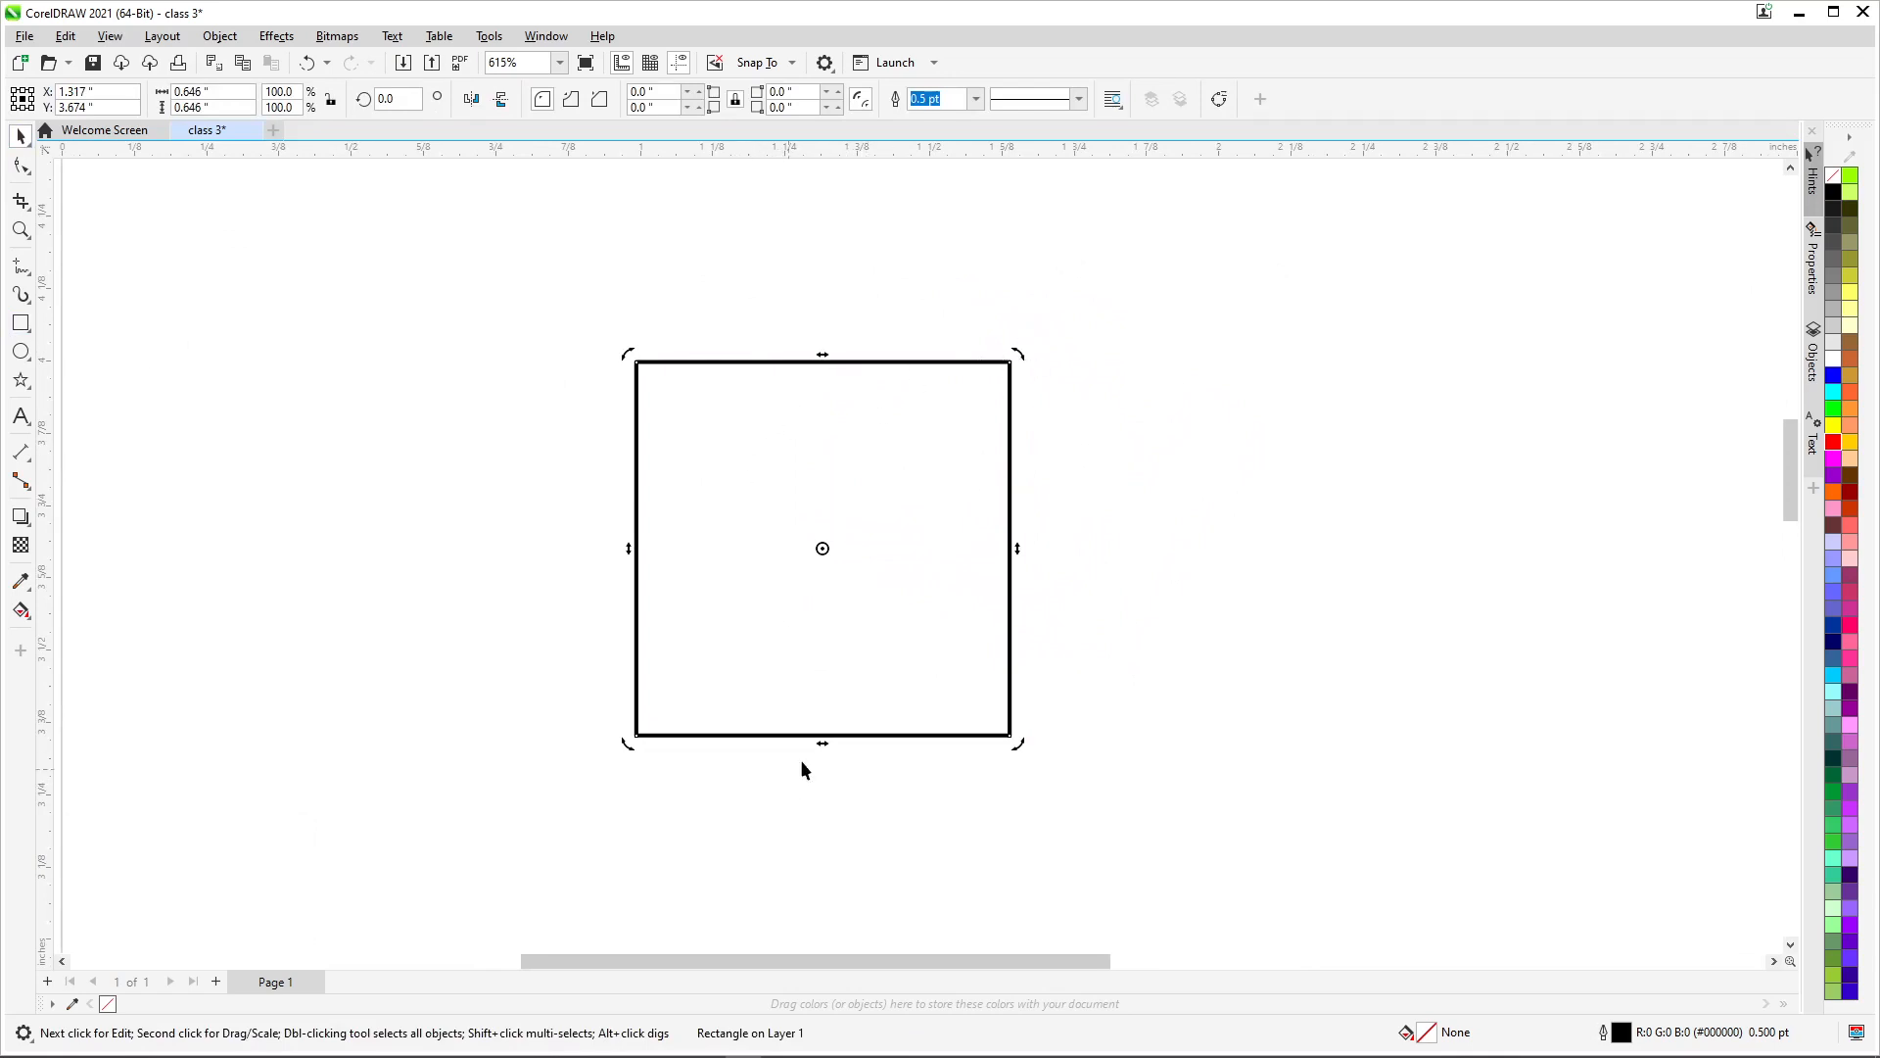
scroll(813, 710, up, 1)
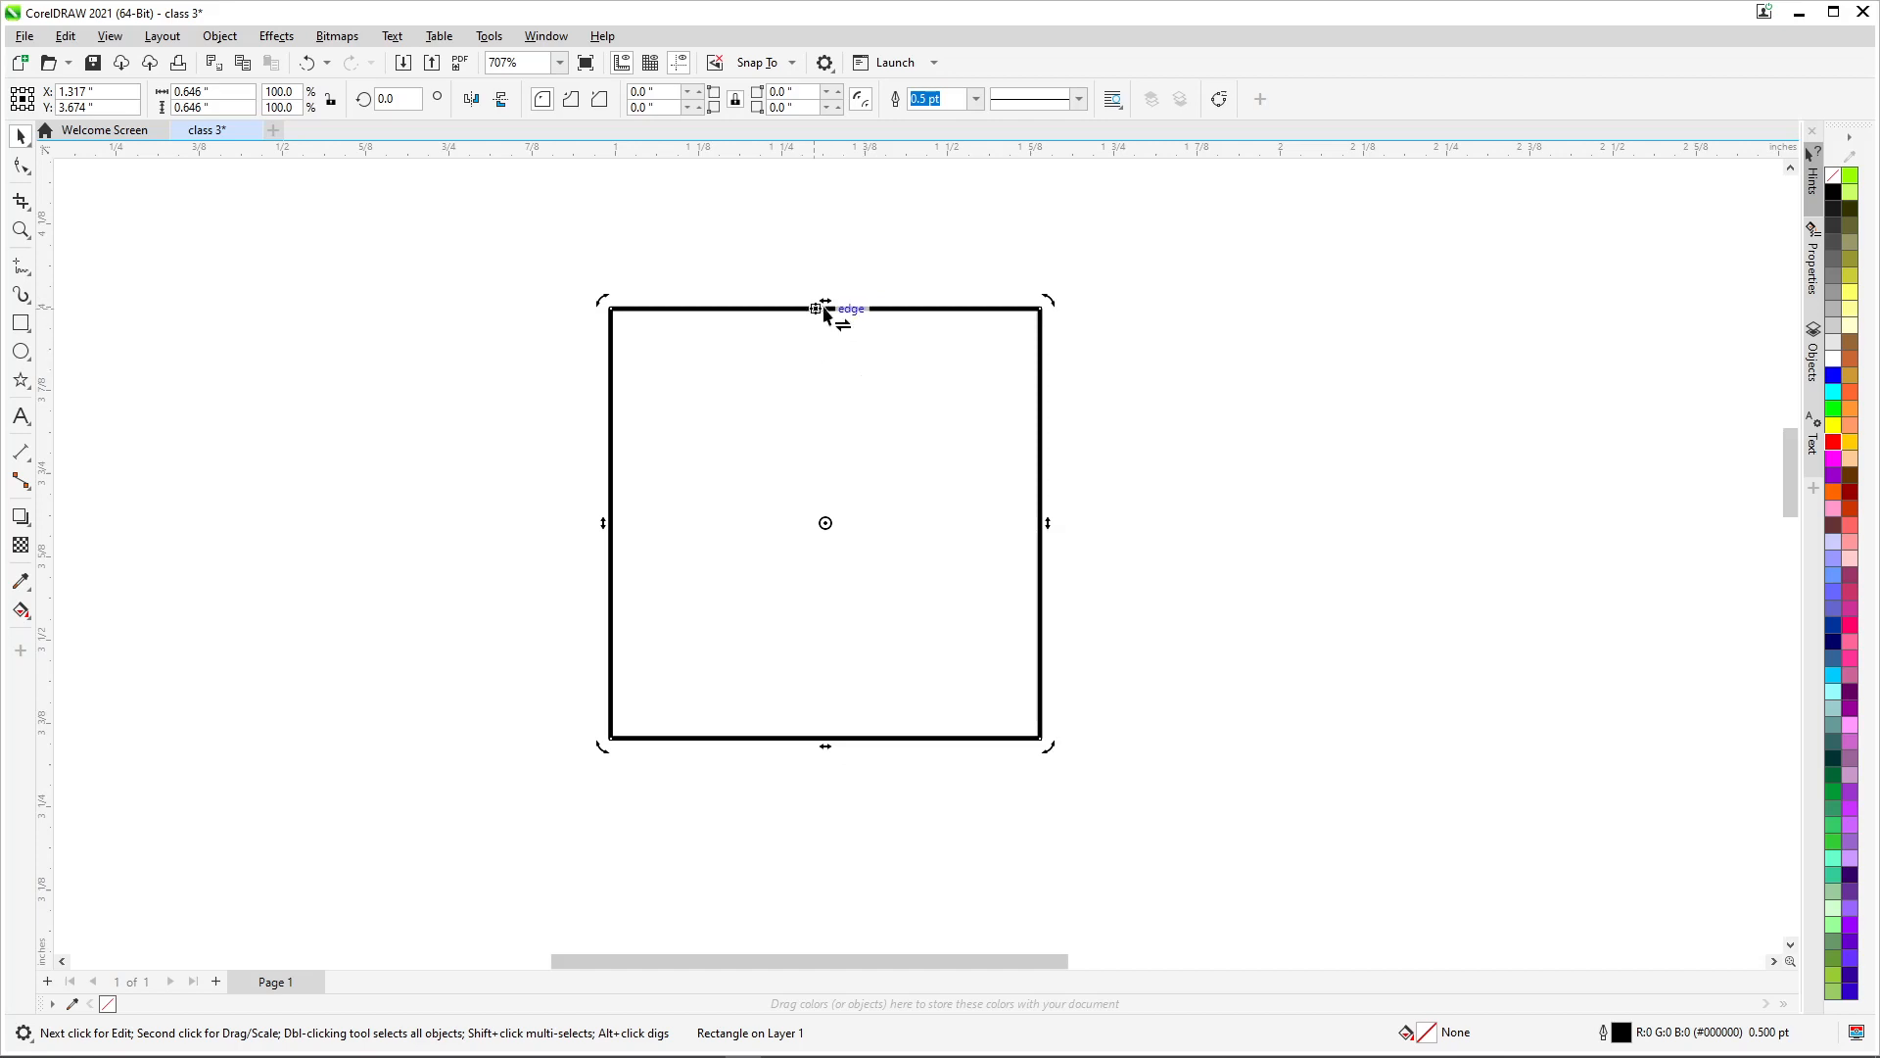
click(21, 142)
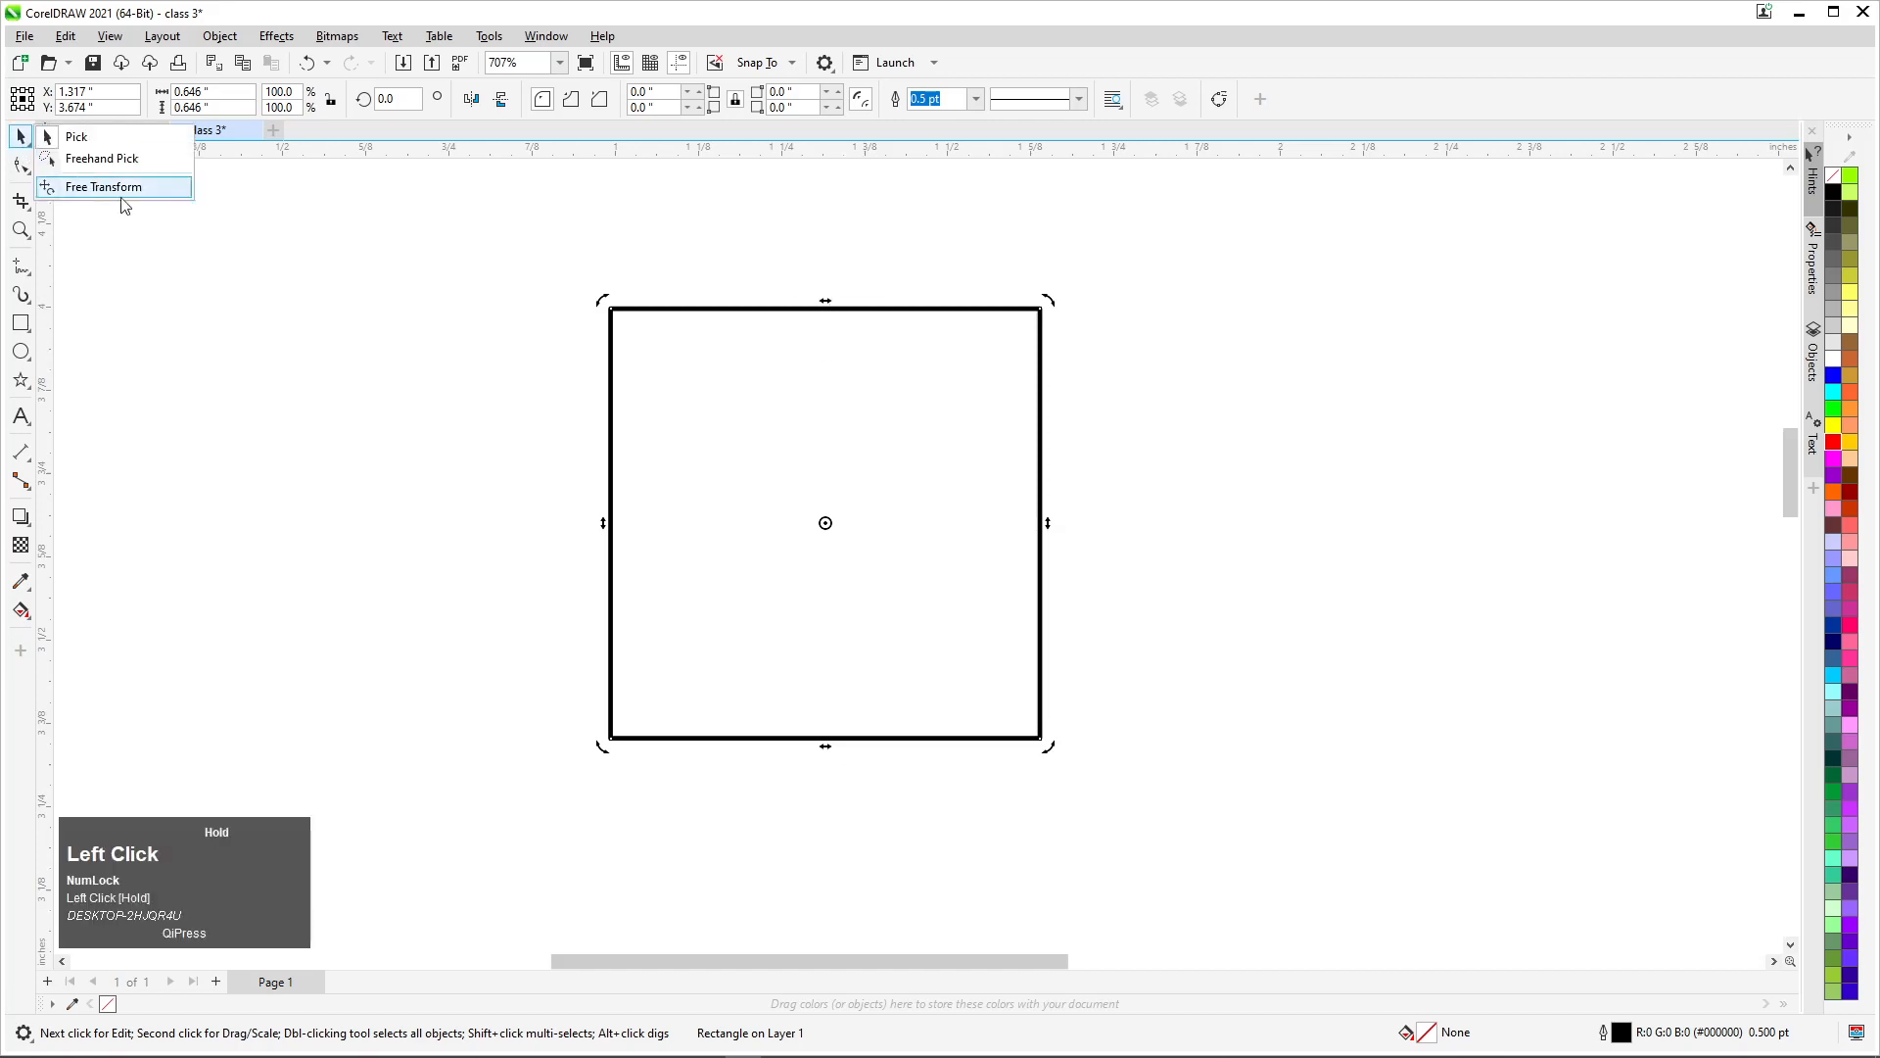
click(112, 186)
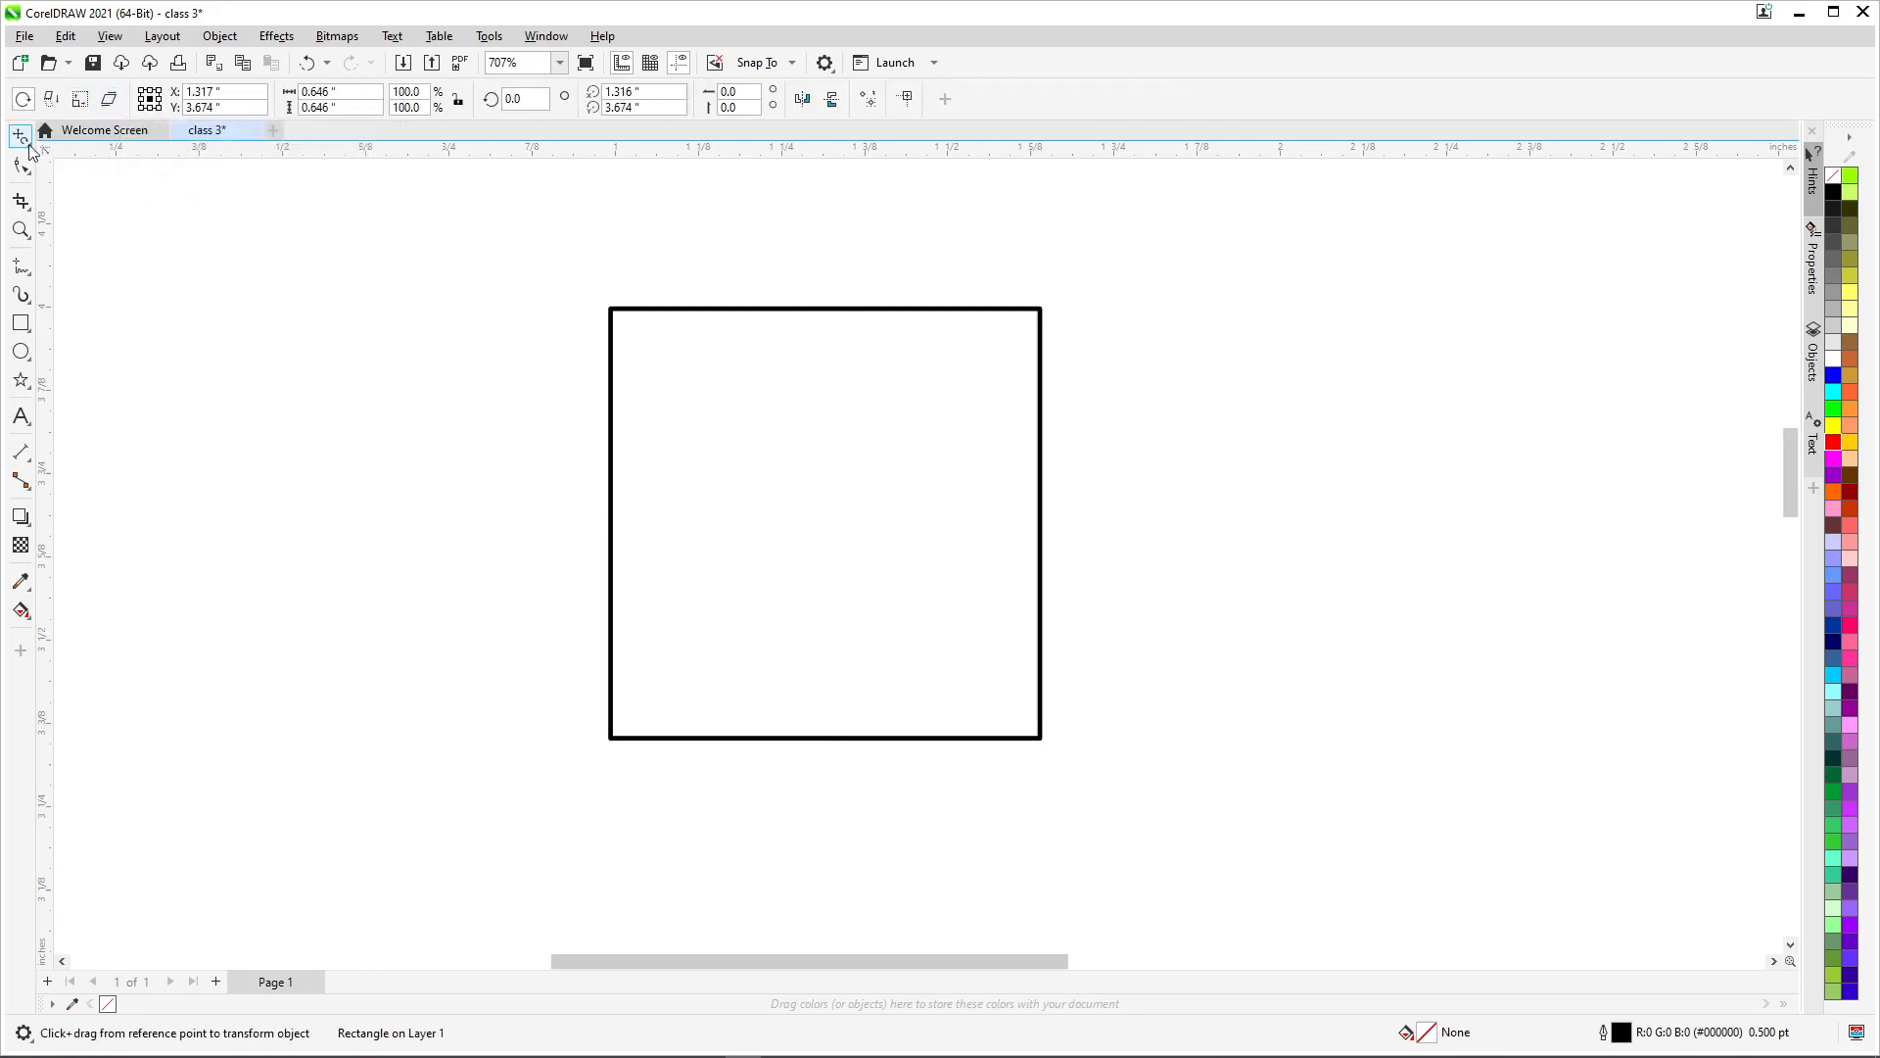
click(29, 147)
click(74, 138)
Skew the square horizontally from its upper edge into a right-leaning parallelogram about 1.14 inches wide
click(814, 400)
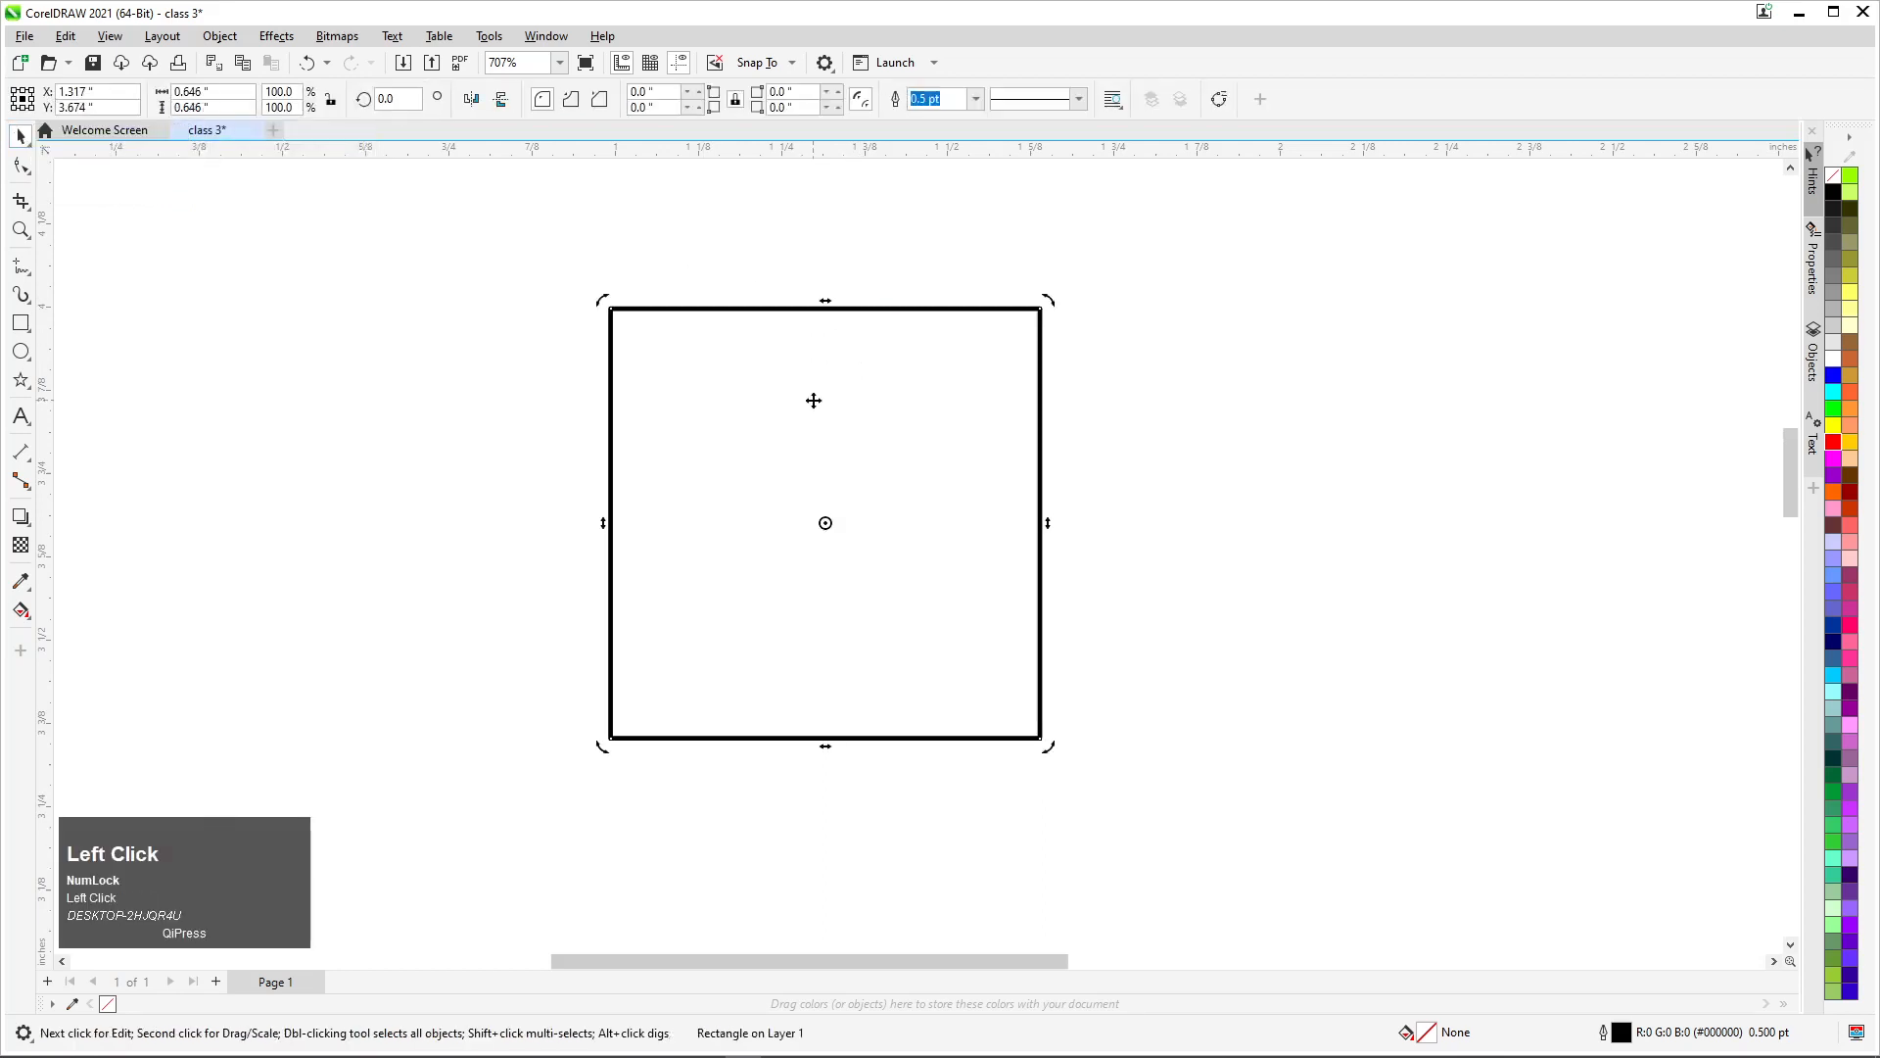
drag(826, 306, 1157, 376)
scroll(196, 273, down, 2)
Draw a long thin rectangle of about 1.83 by 0.13 inches below the parallelogram
click(18, 318)
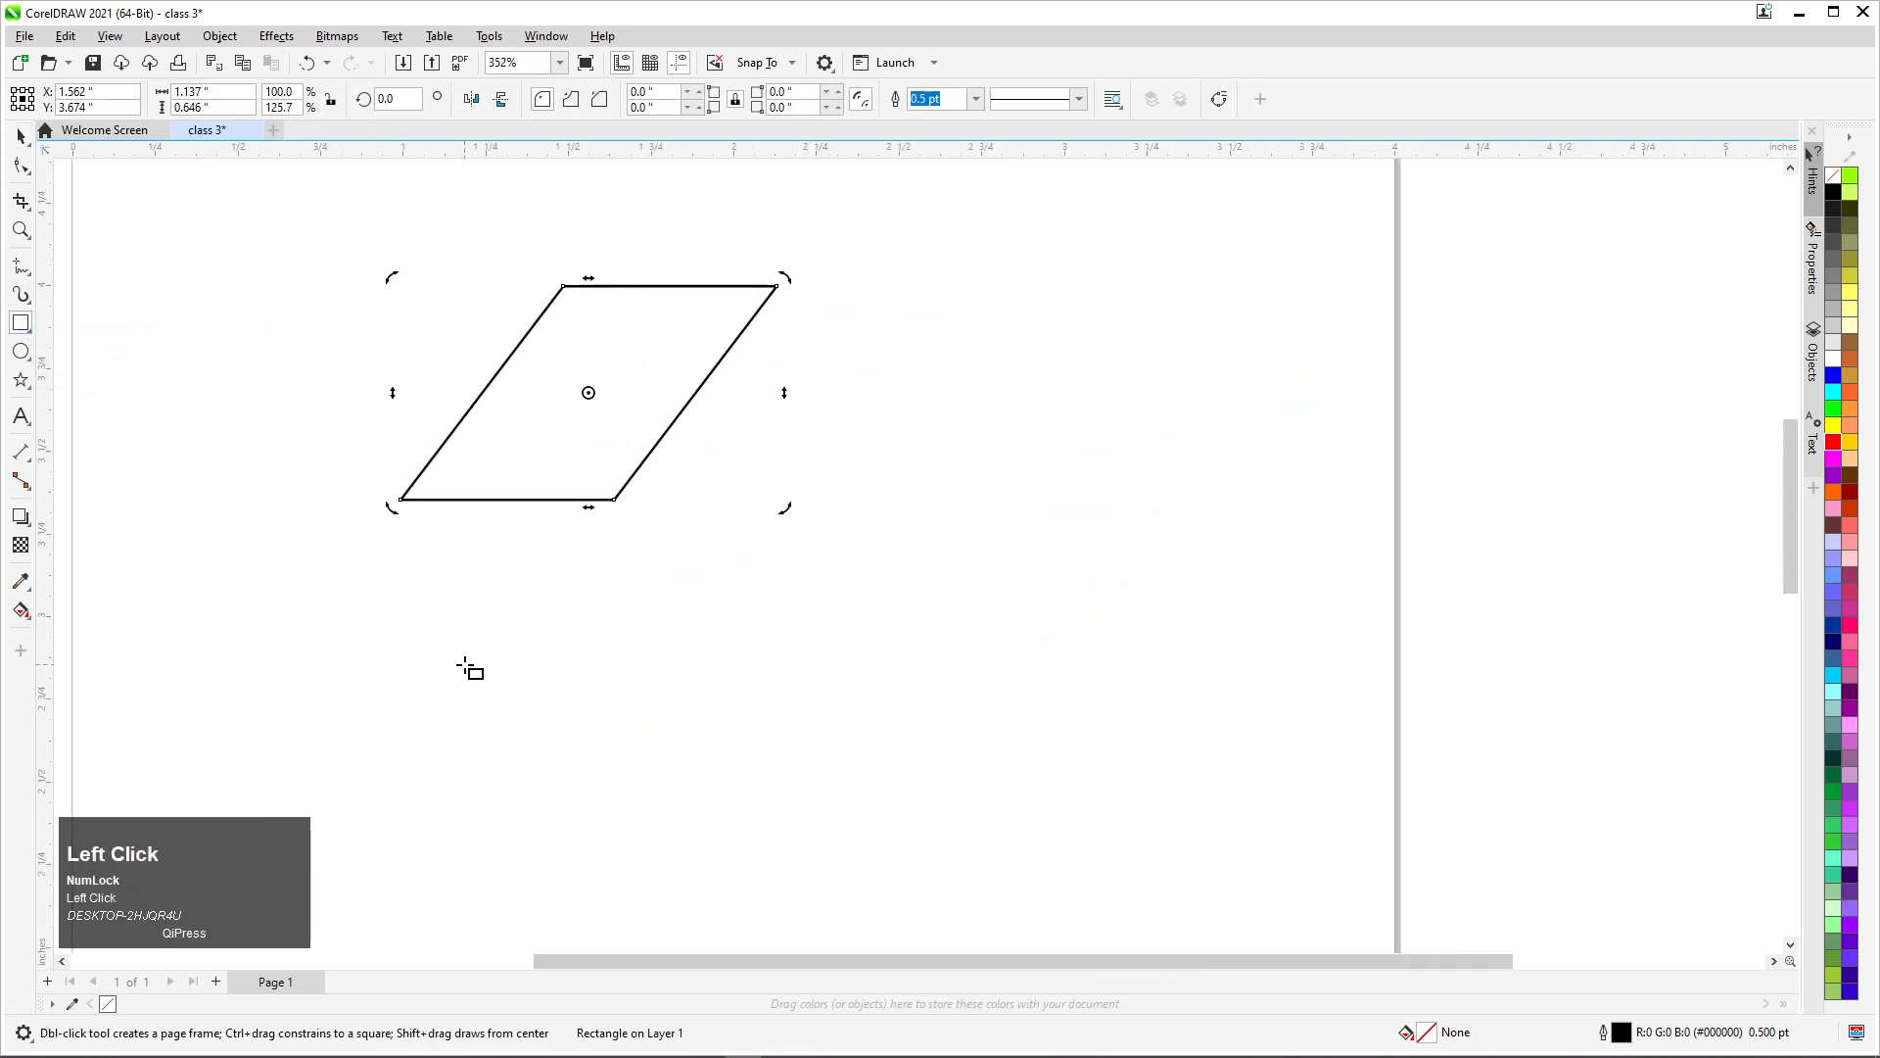
drag(464, 666, 1067, 709)
scroll(739, 810, up, 2)
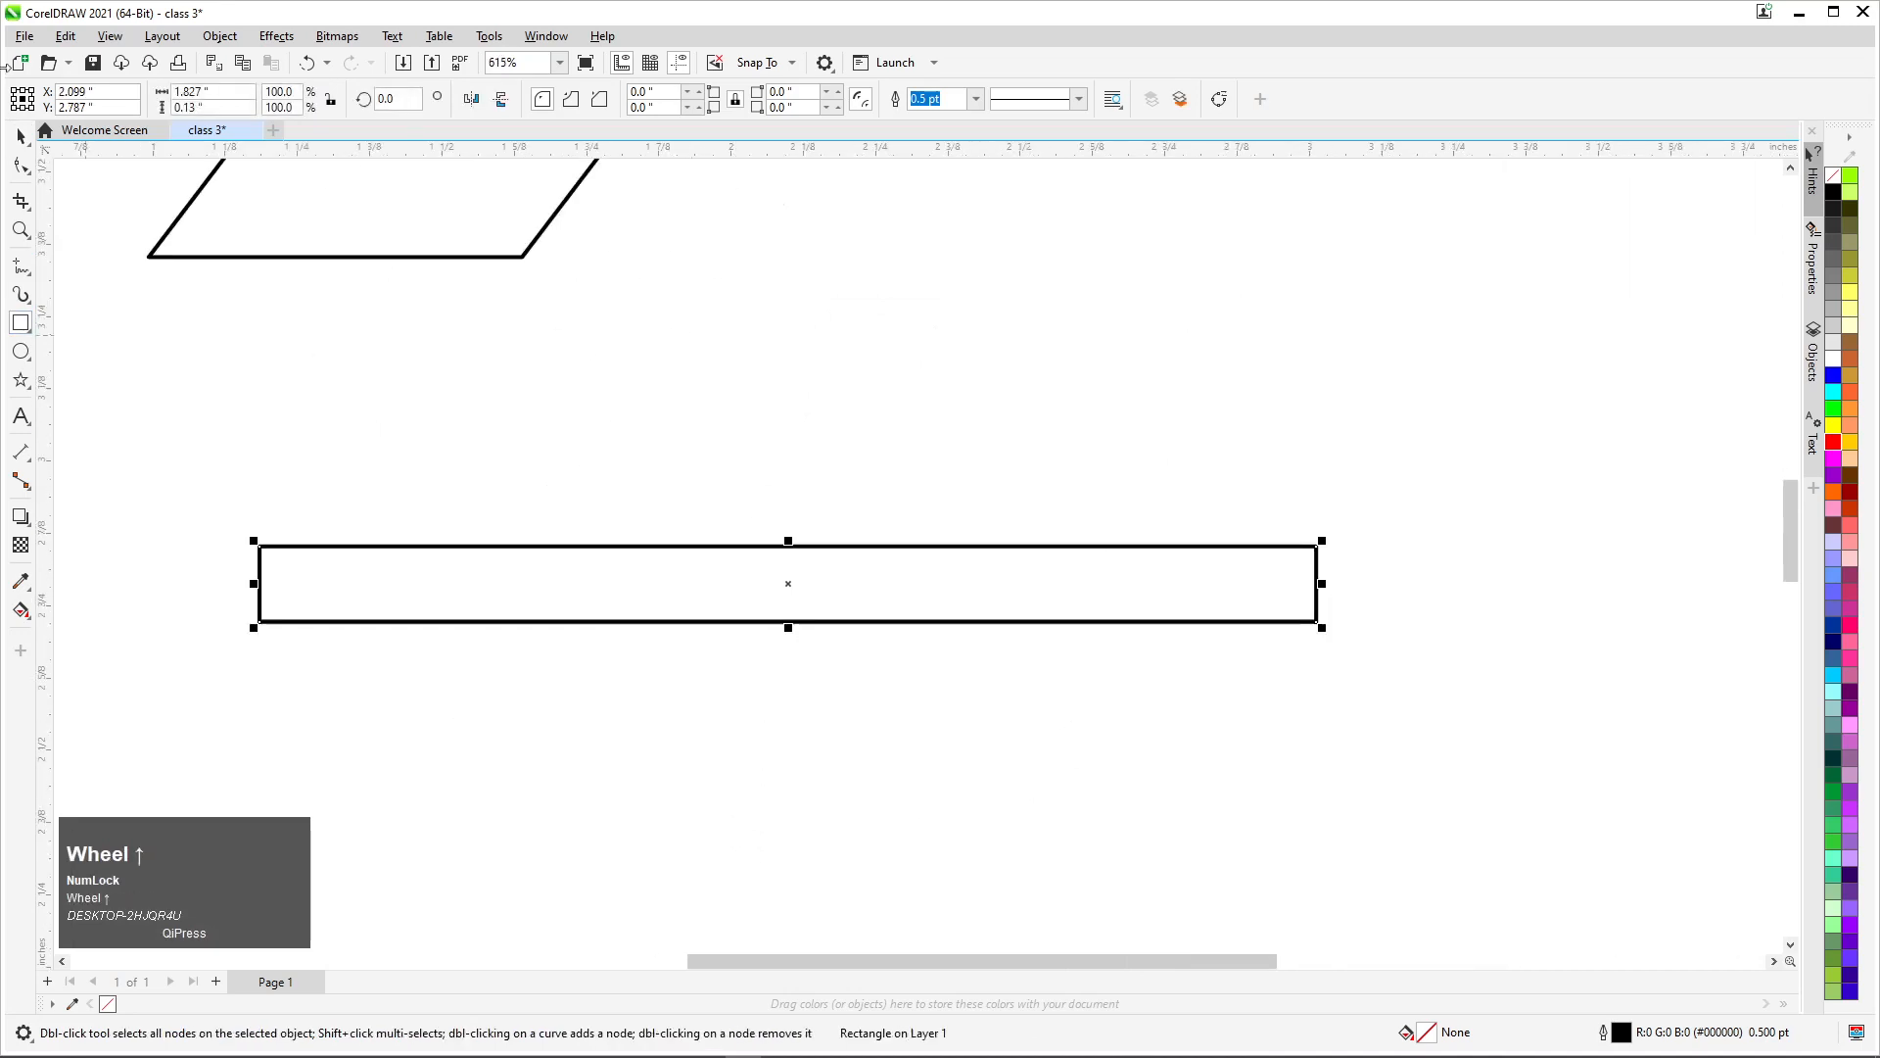
click(21, 138)
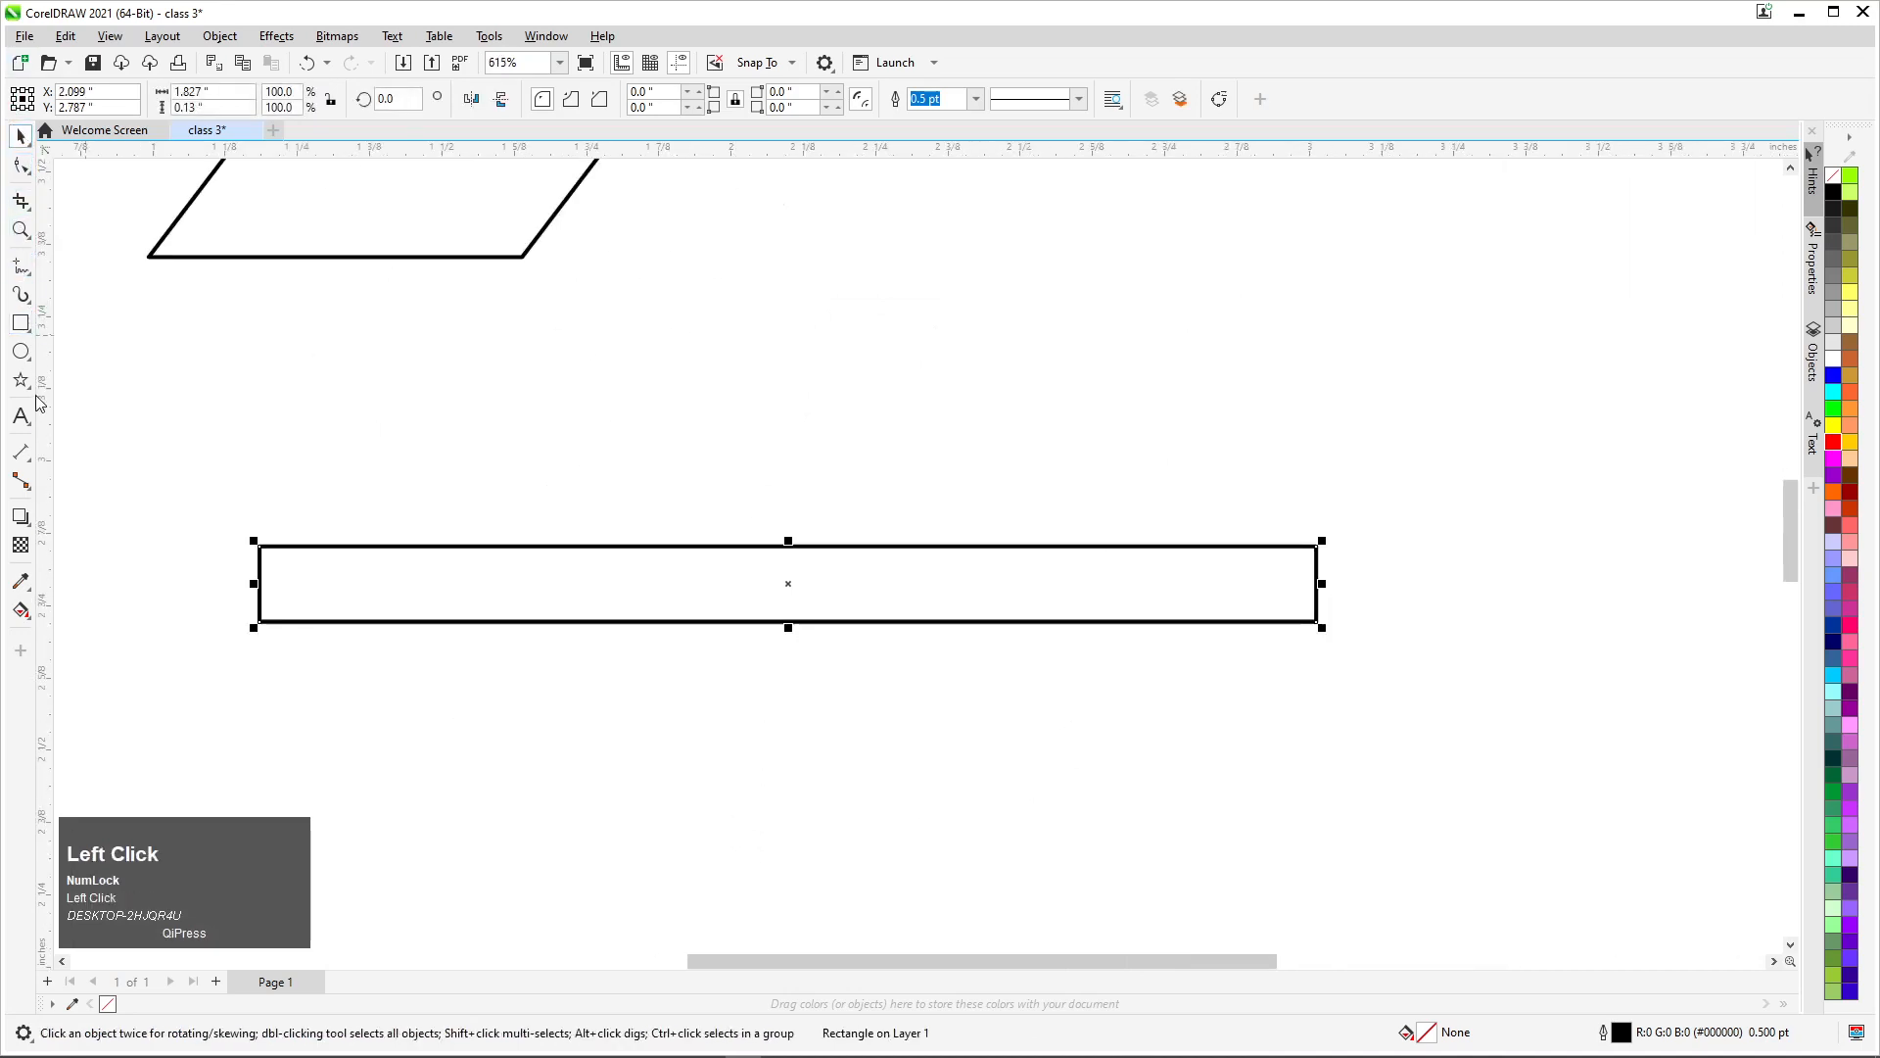
click(25, 328)
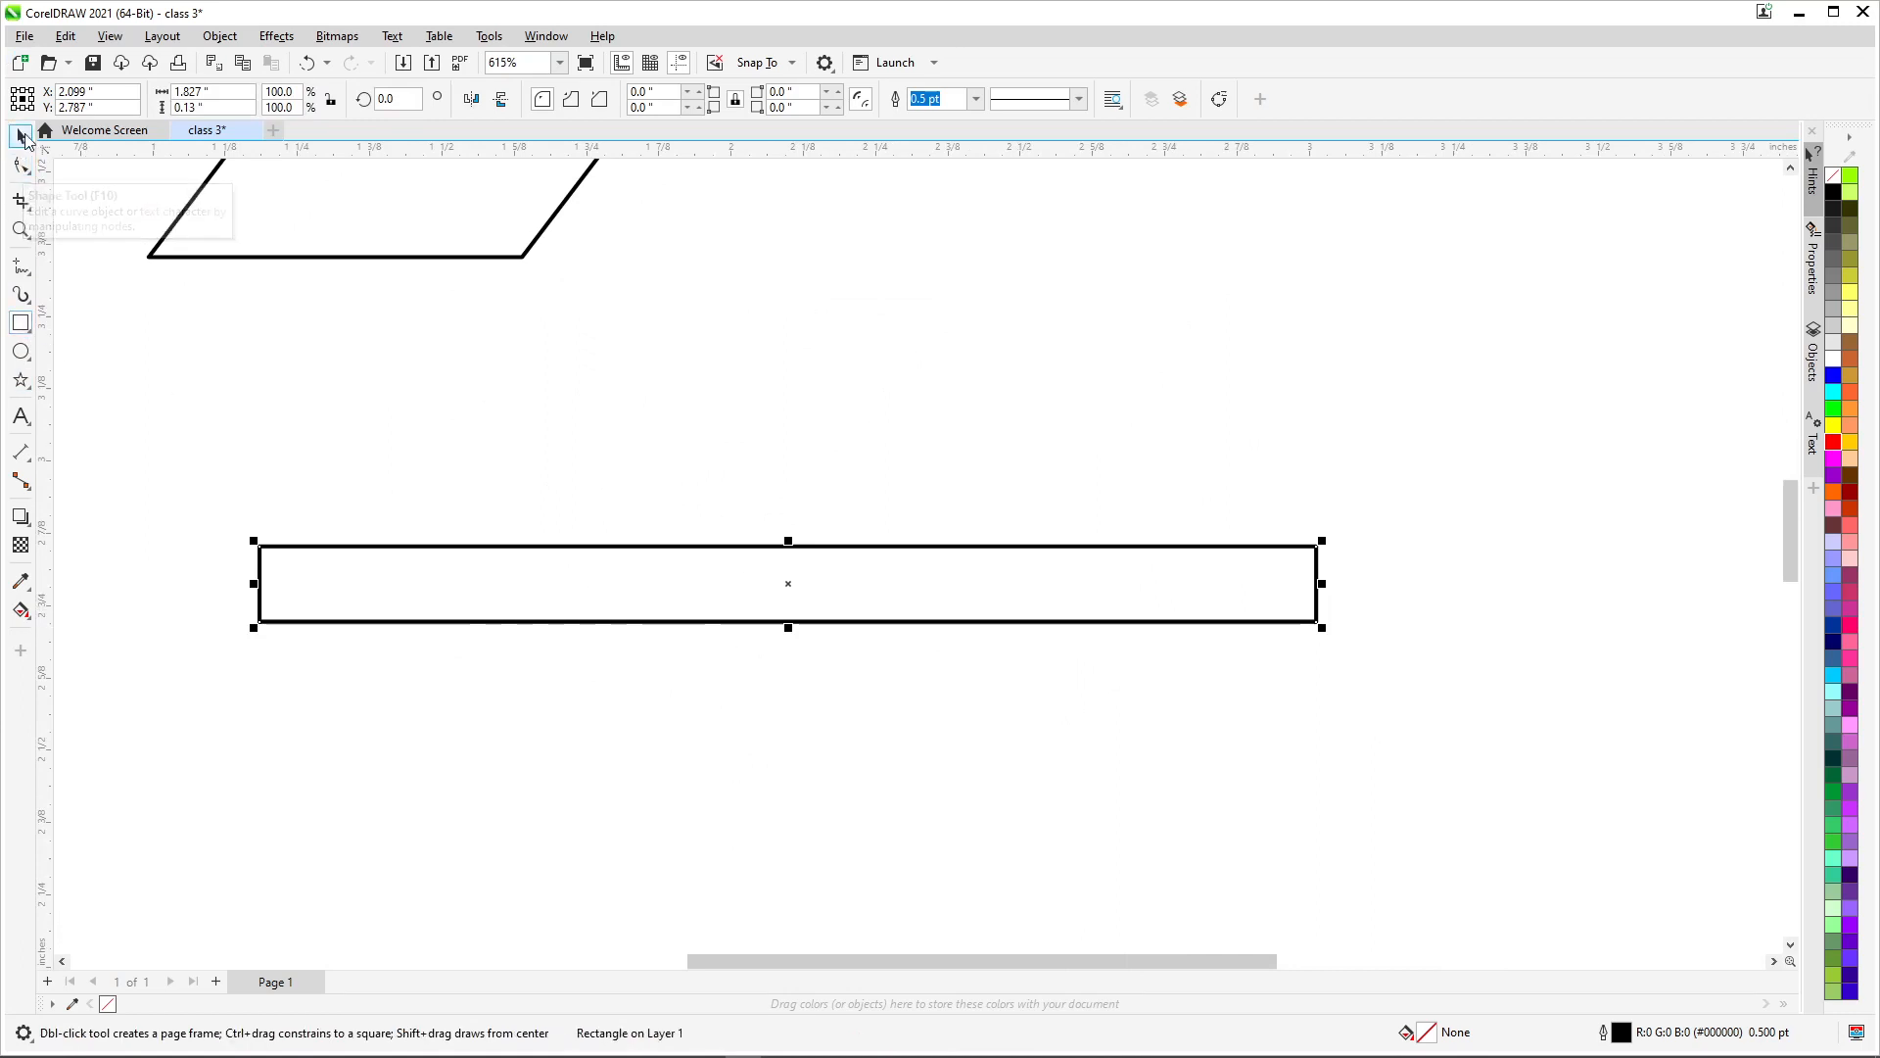
Skew the thin rectangle horizontally from its upper edge until it is about 1.9 inches wide
click(22, 137)
click(726, 585)
scroll(774, 578, up, 1)
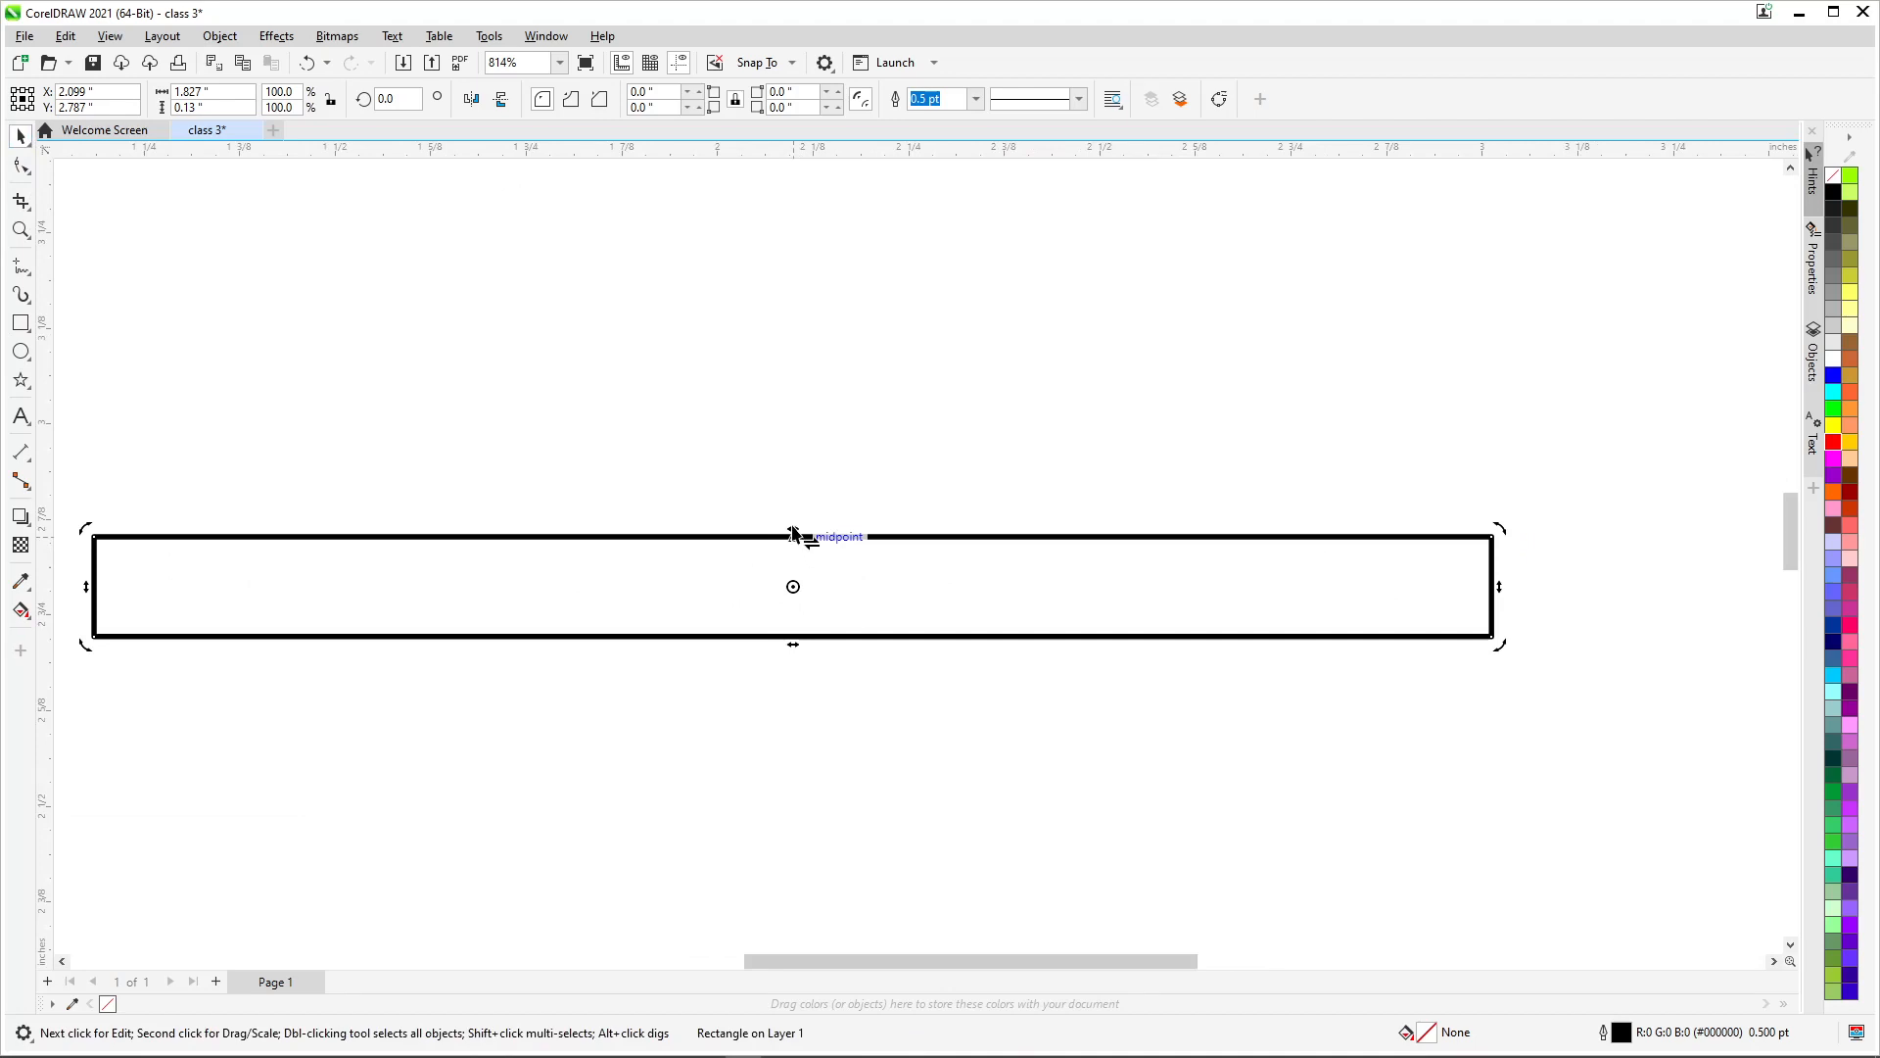
drag(794, 534, 858, 574)
scroll(862, 578, down, 2)
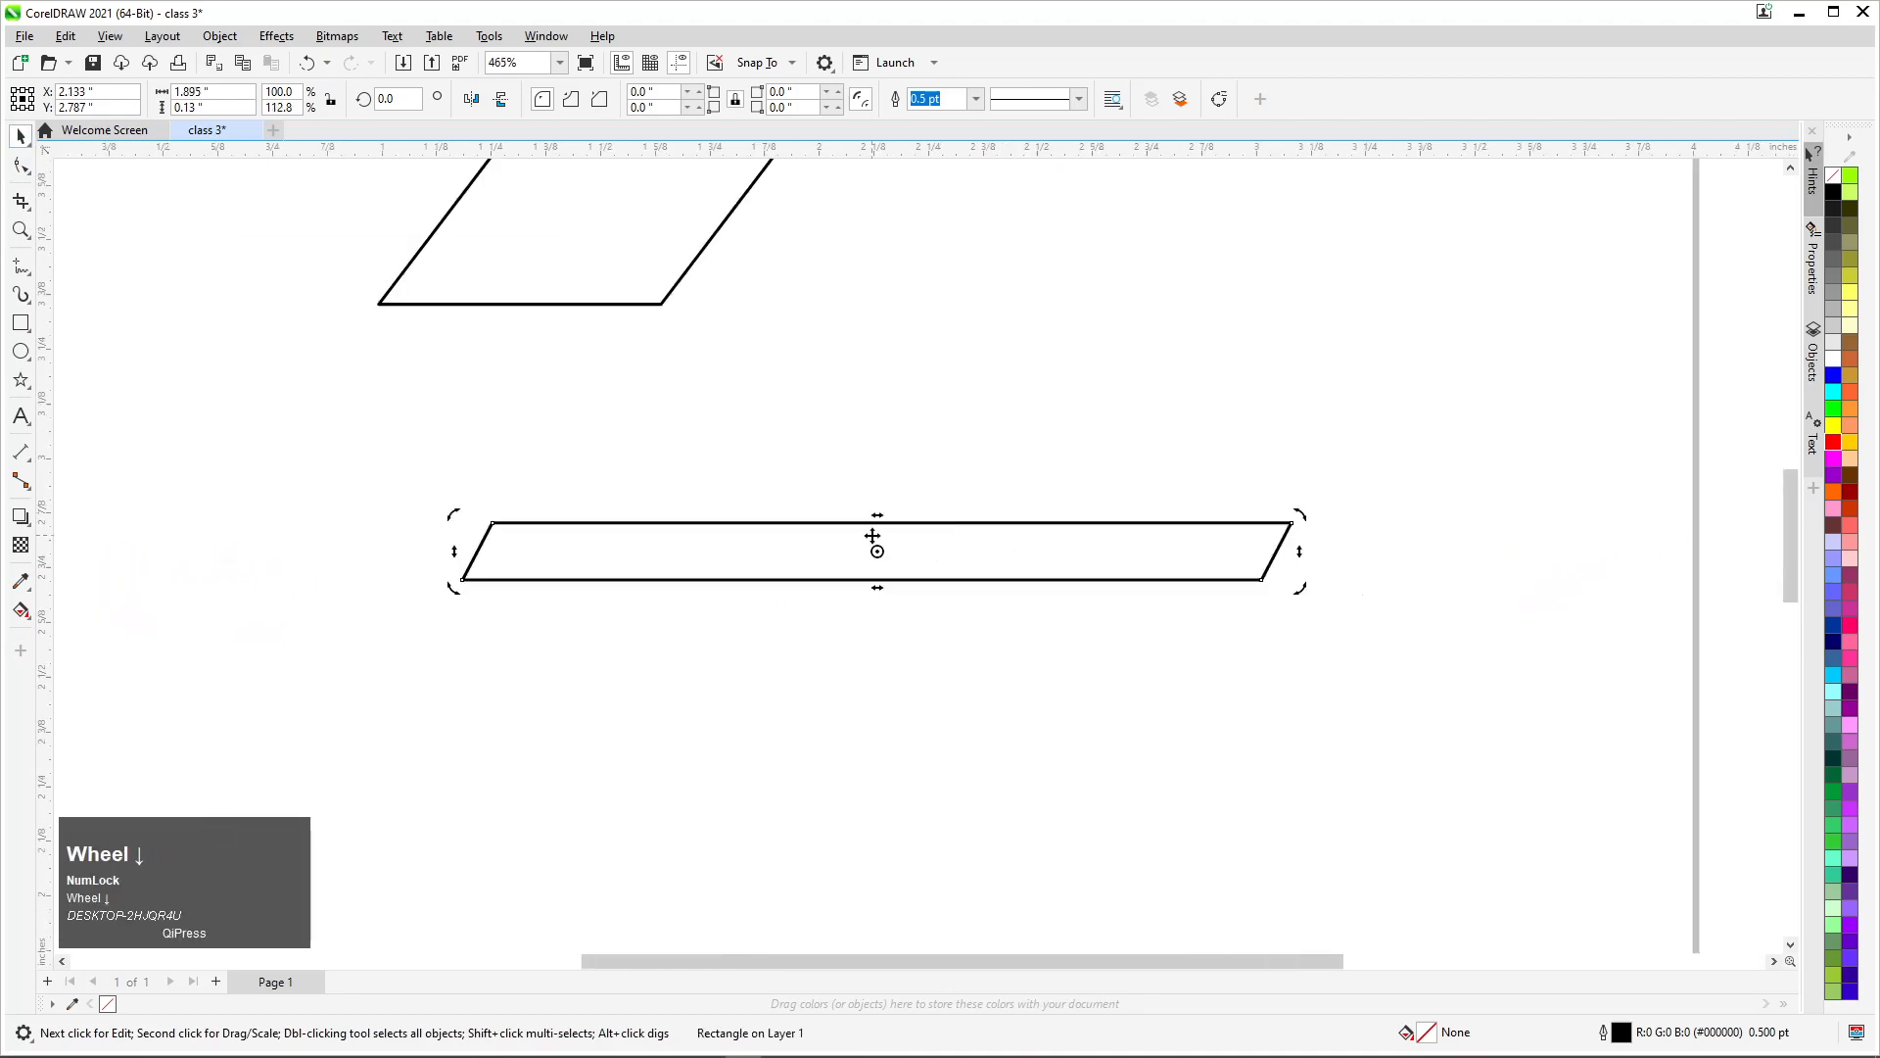
Fill the slanted bar with dark gray #4D4D4D and remove its outline
click(859, 537)
click(860, 537)
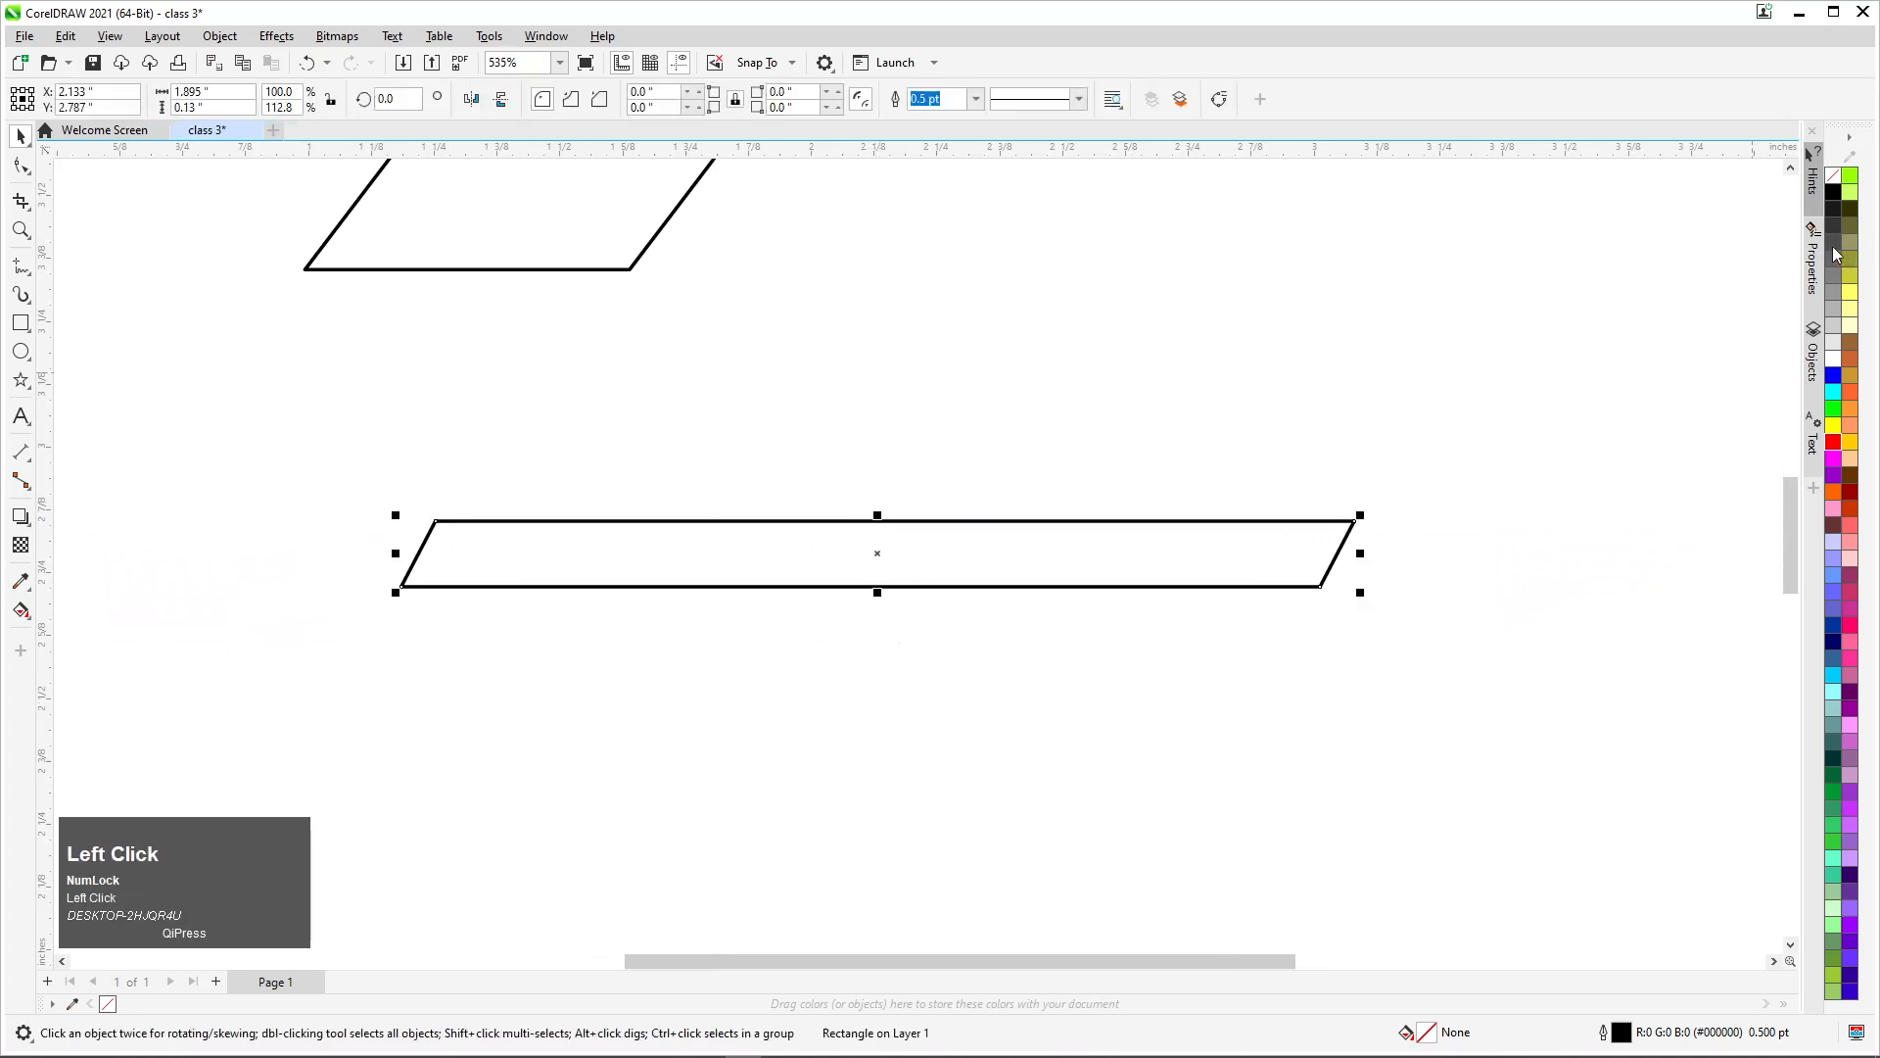
click(1834, 230)
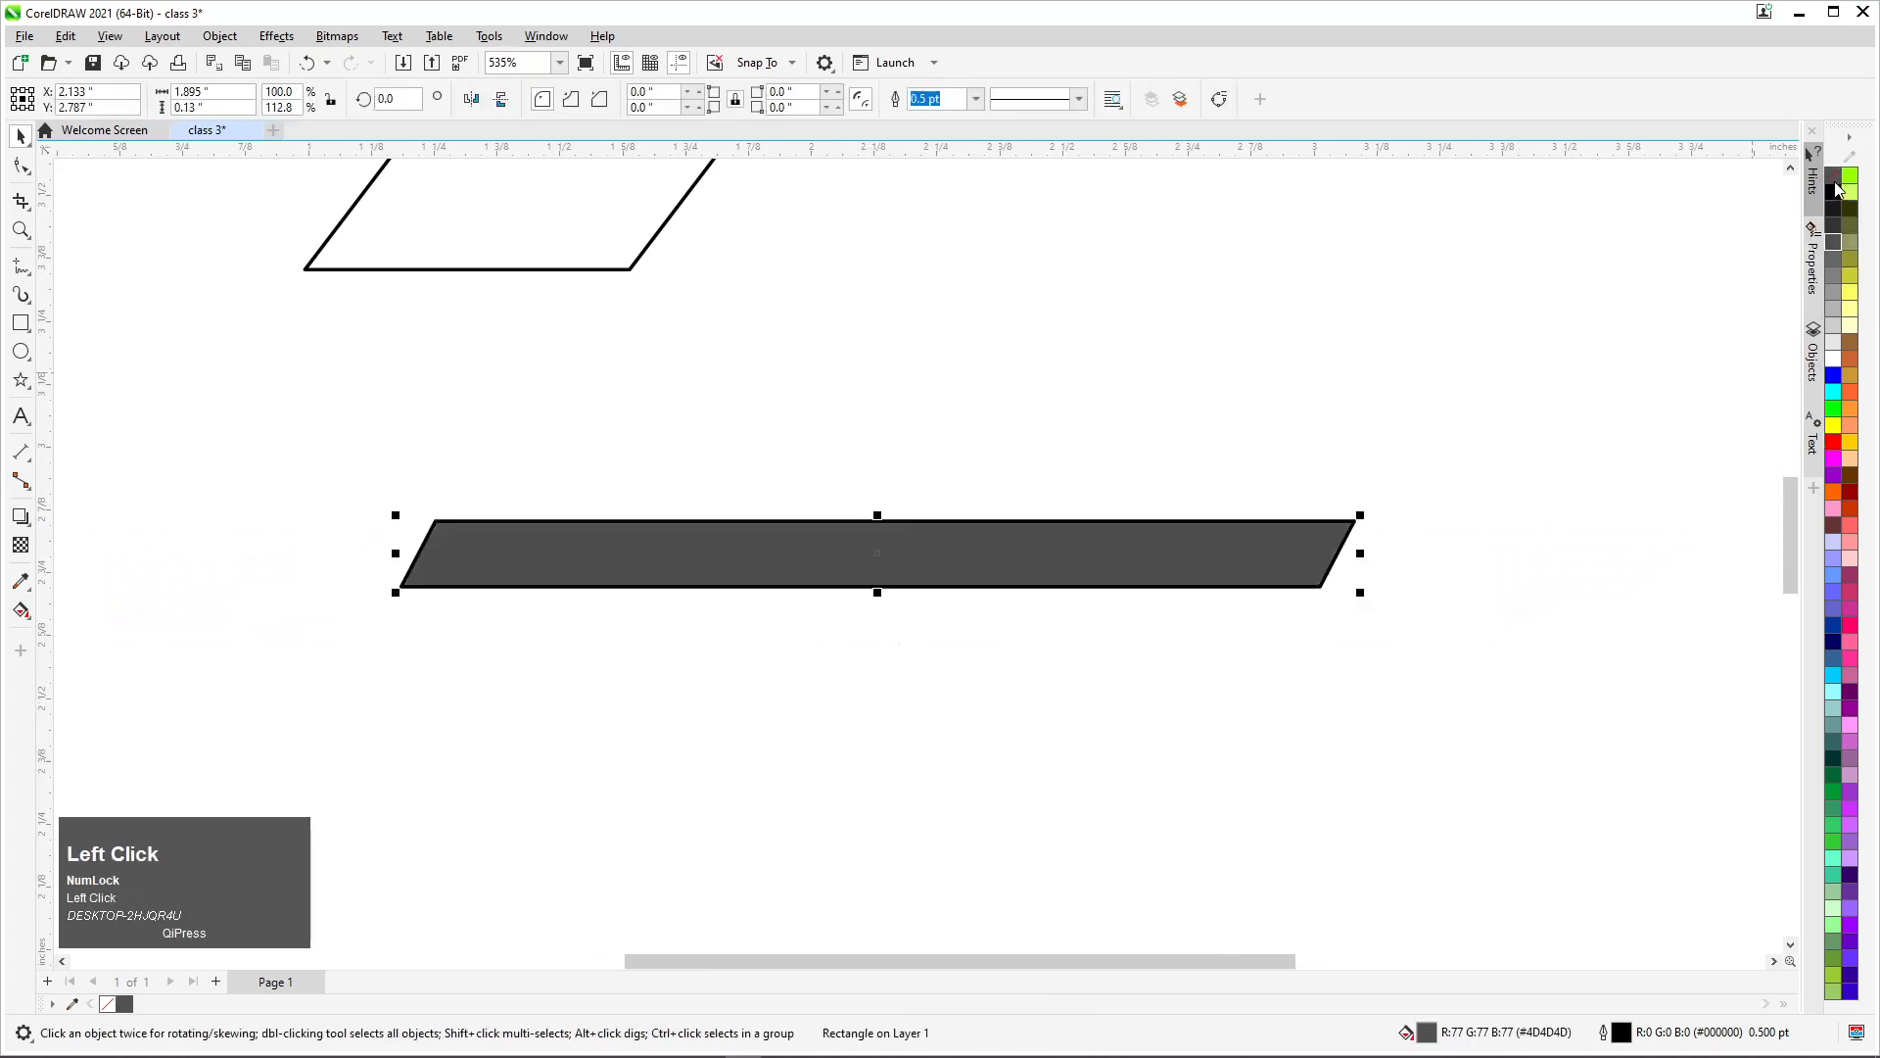
right_click(1833, 176)
Move the gray bar around the page and leave it at about X 2.42, Y 2.81 inches
drag(767, 562, 731, 610)
scroll(733, 567, down, 1)
scroll(734, 567, down, 3)
drag(894, 586, 990, 570)
scroll(866, 580, up, 1)
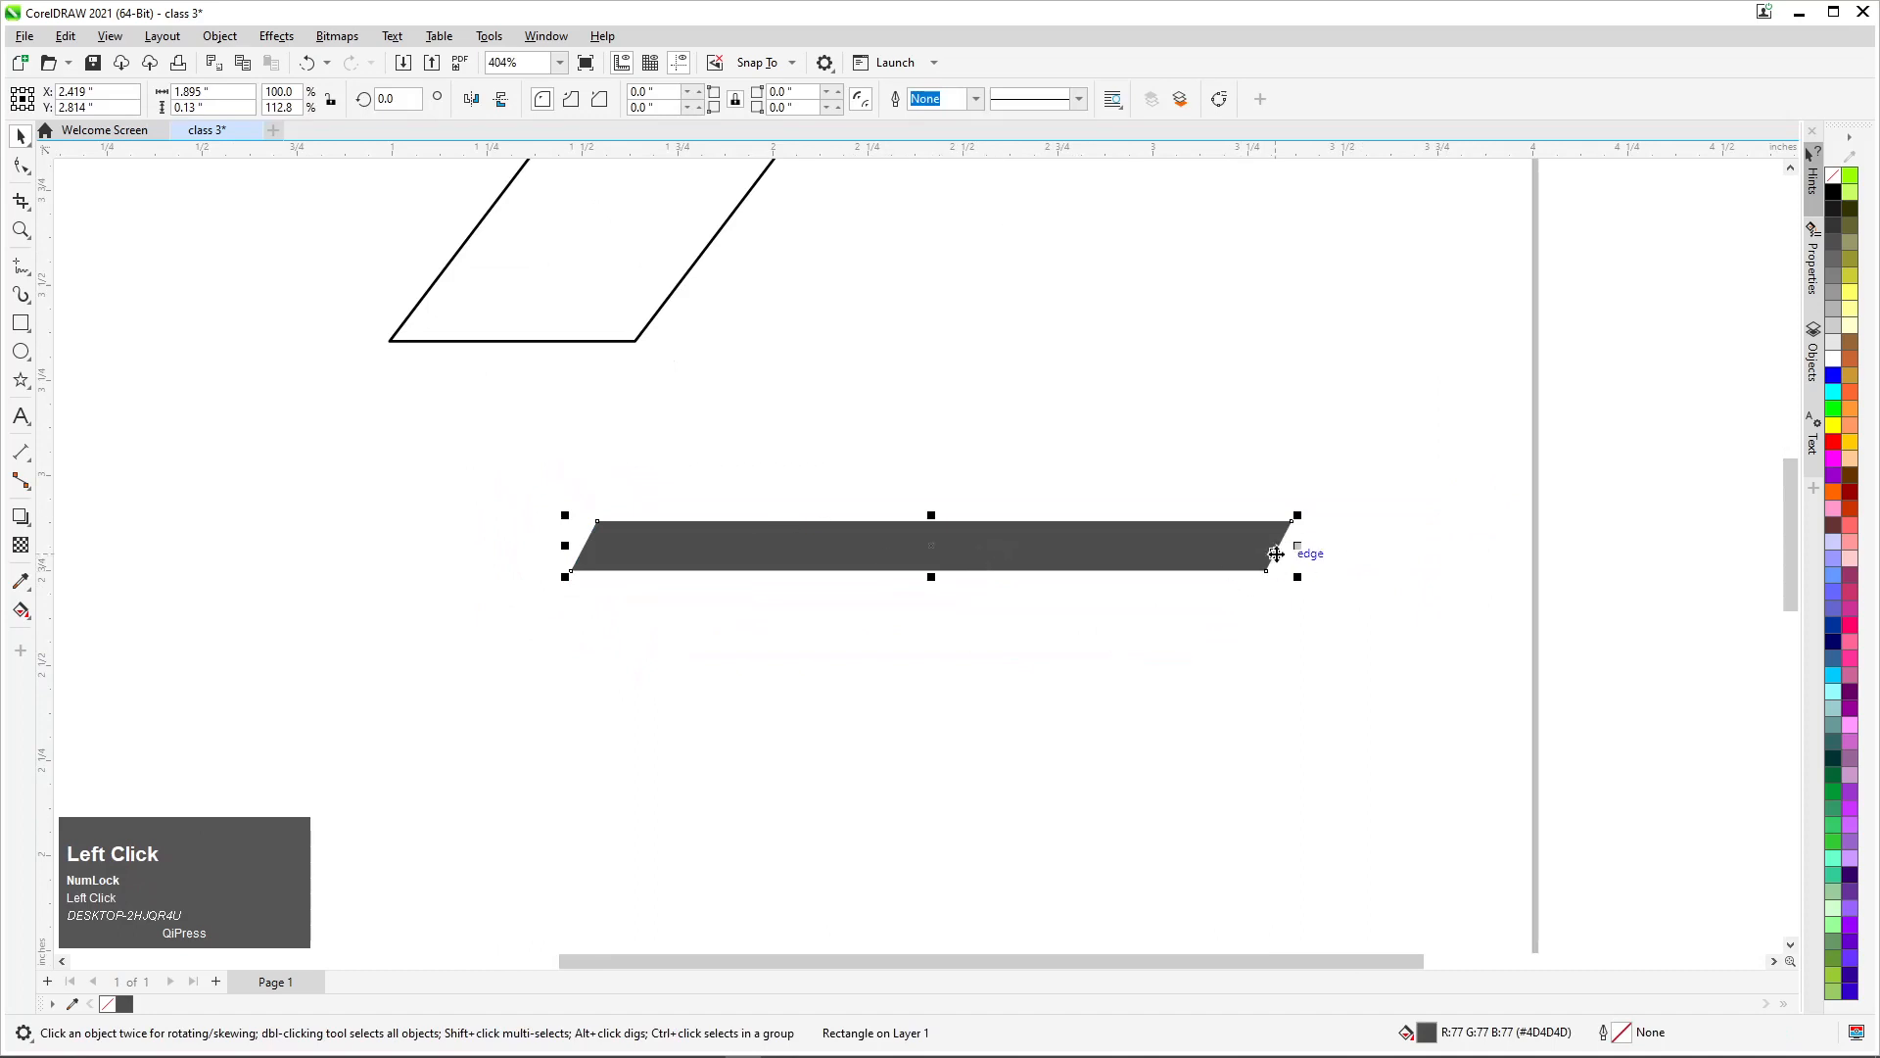
Skew the bar's right end upward to about 0.51 inches overall height and move it to about X 2.46, Y 2.95 inches
scroll(1284, 549, up, 1)
click(1167, 532)
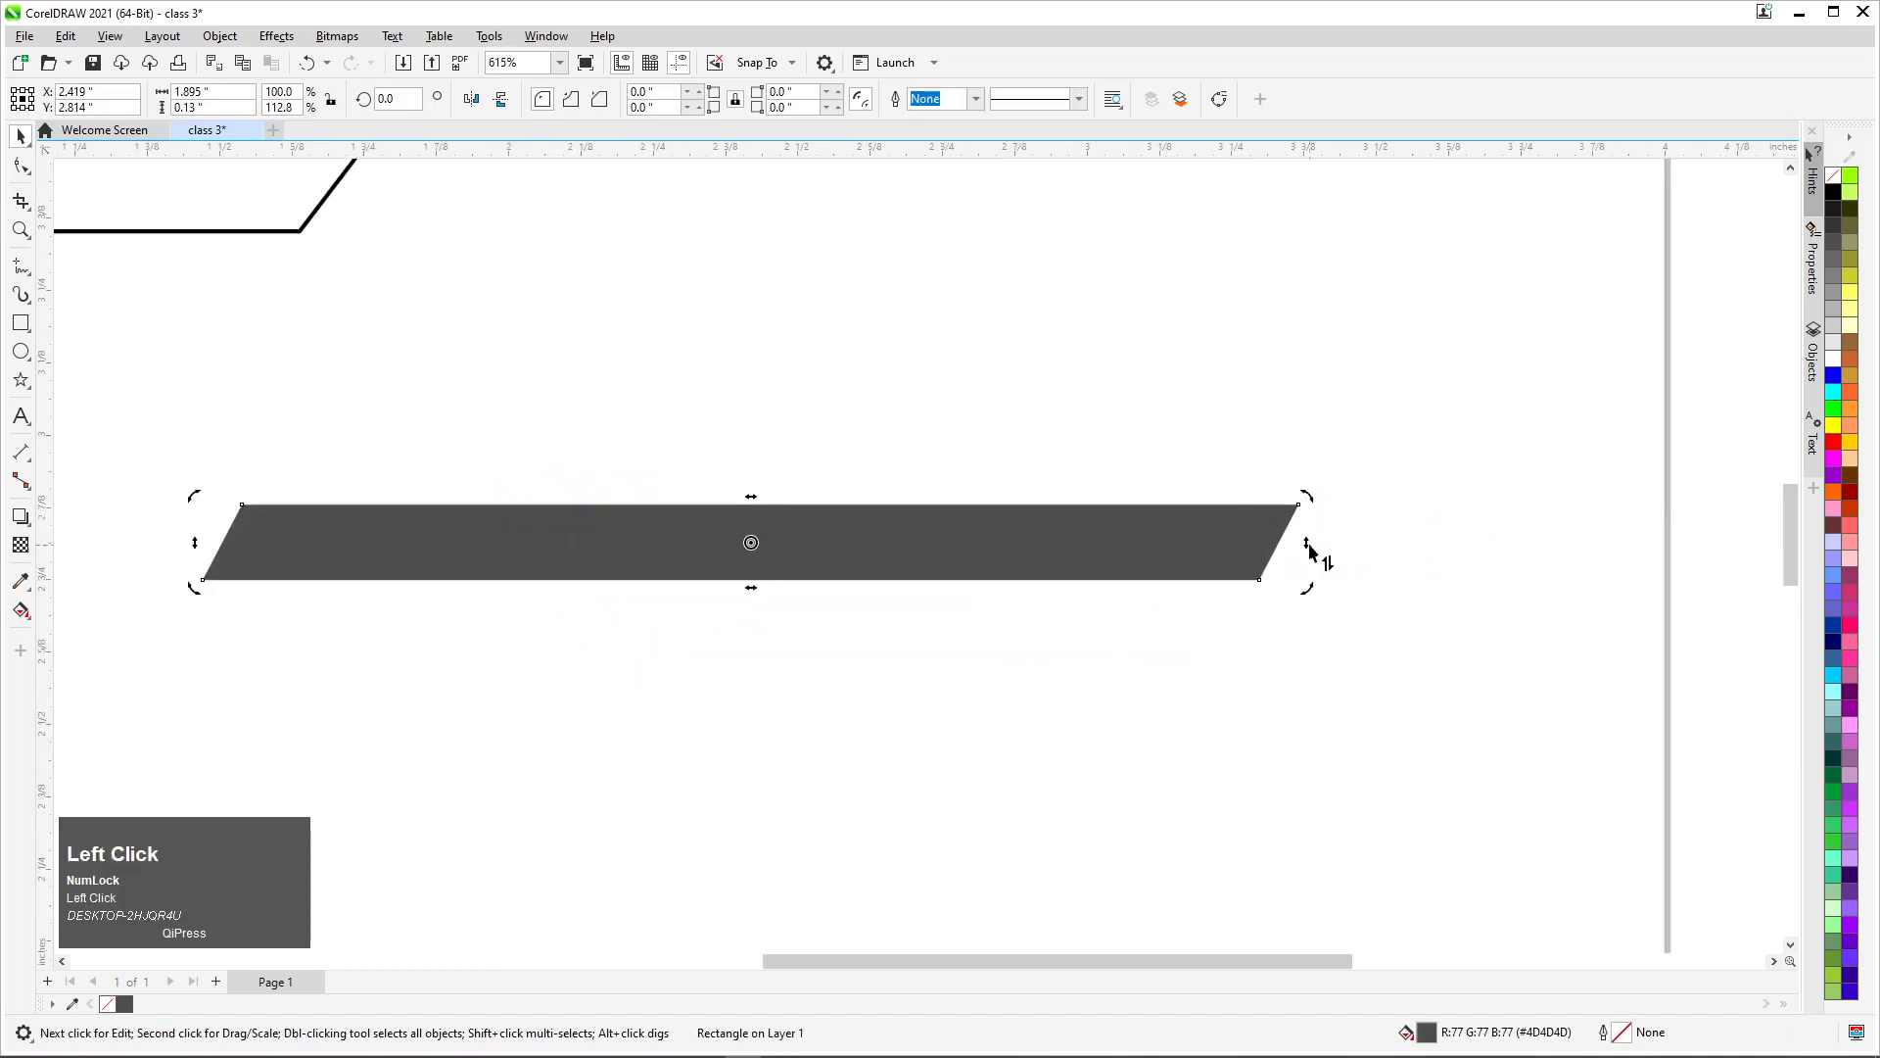
drag(1303, 552, 1303, 323)
drag(736, 469, 762, 500)
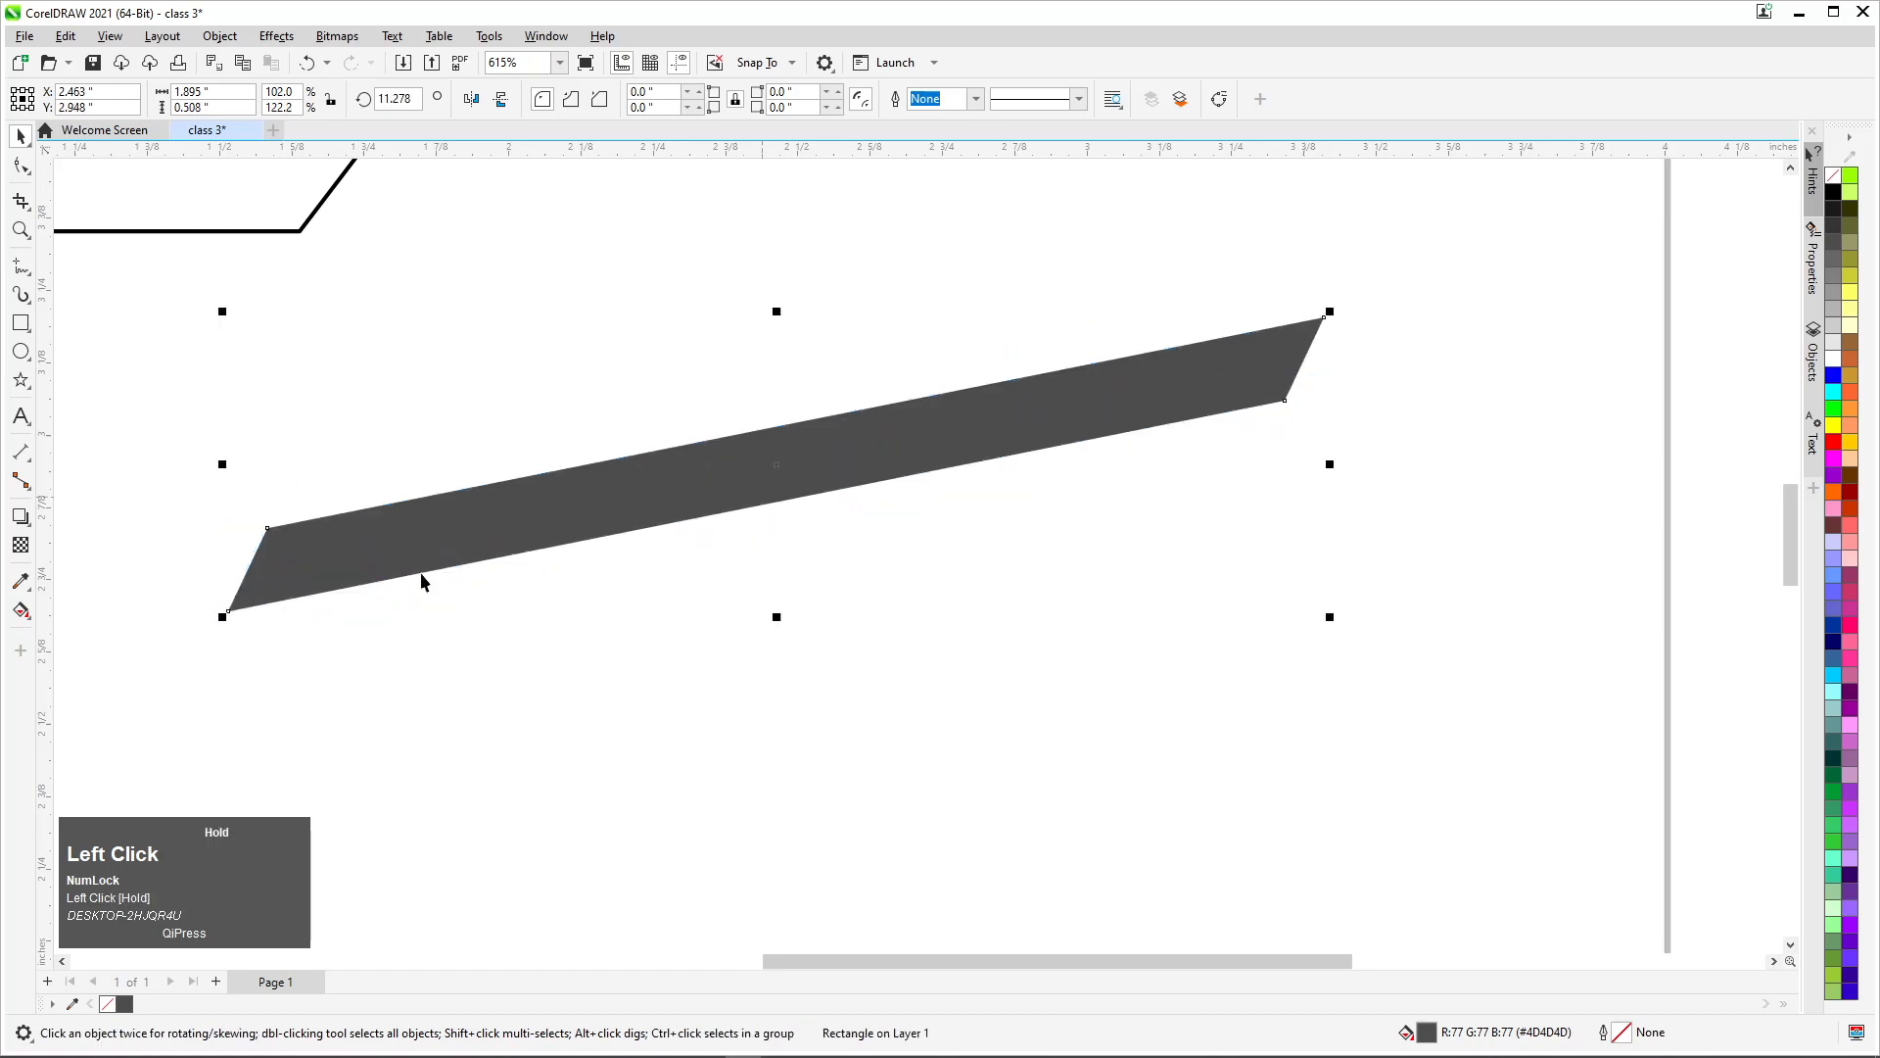
Skew the bar's left end upward to about 0.19 inches overall height and move it to about X 2.5, Y 2.82 inches
click(355, 556)
drag(221, 473, 227, 285)
drag(530, 363, 574, 545)
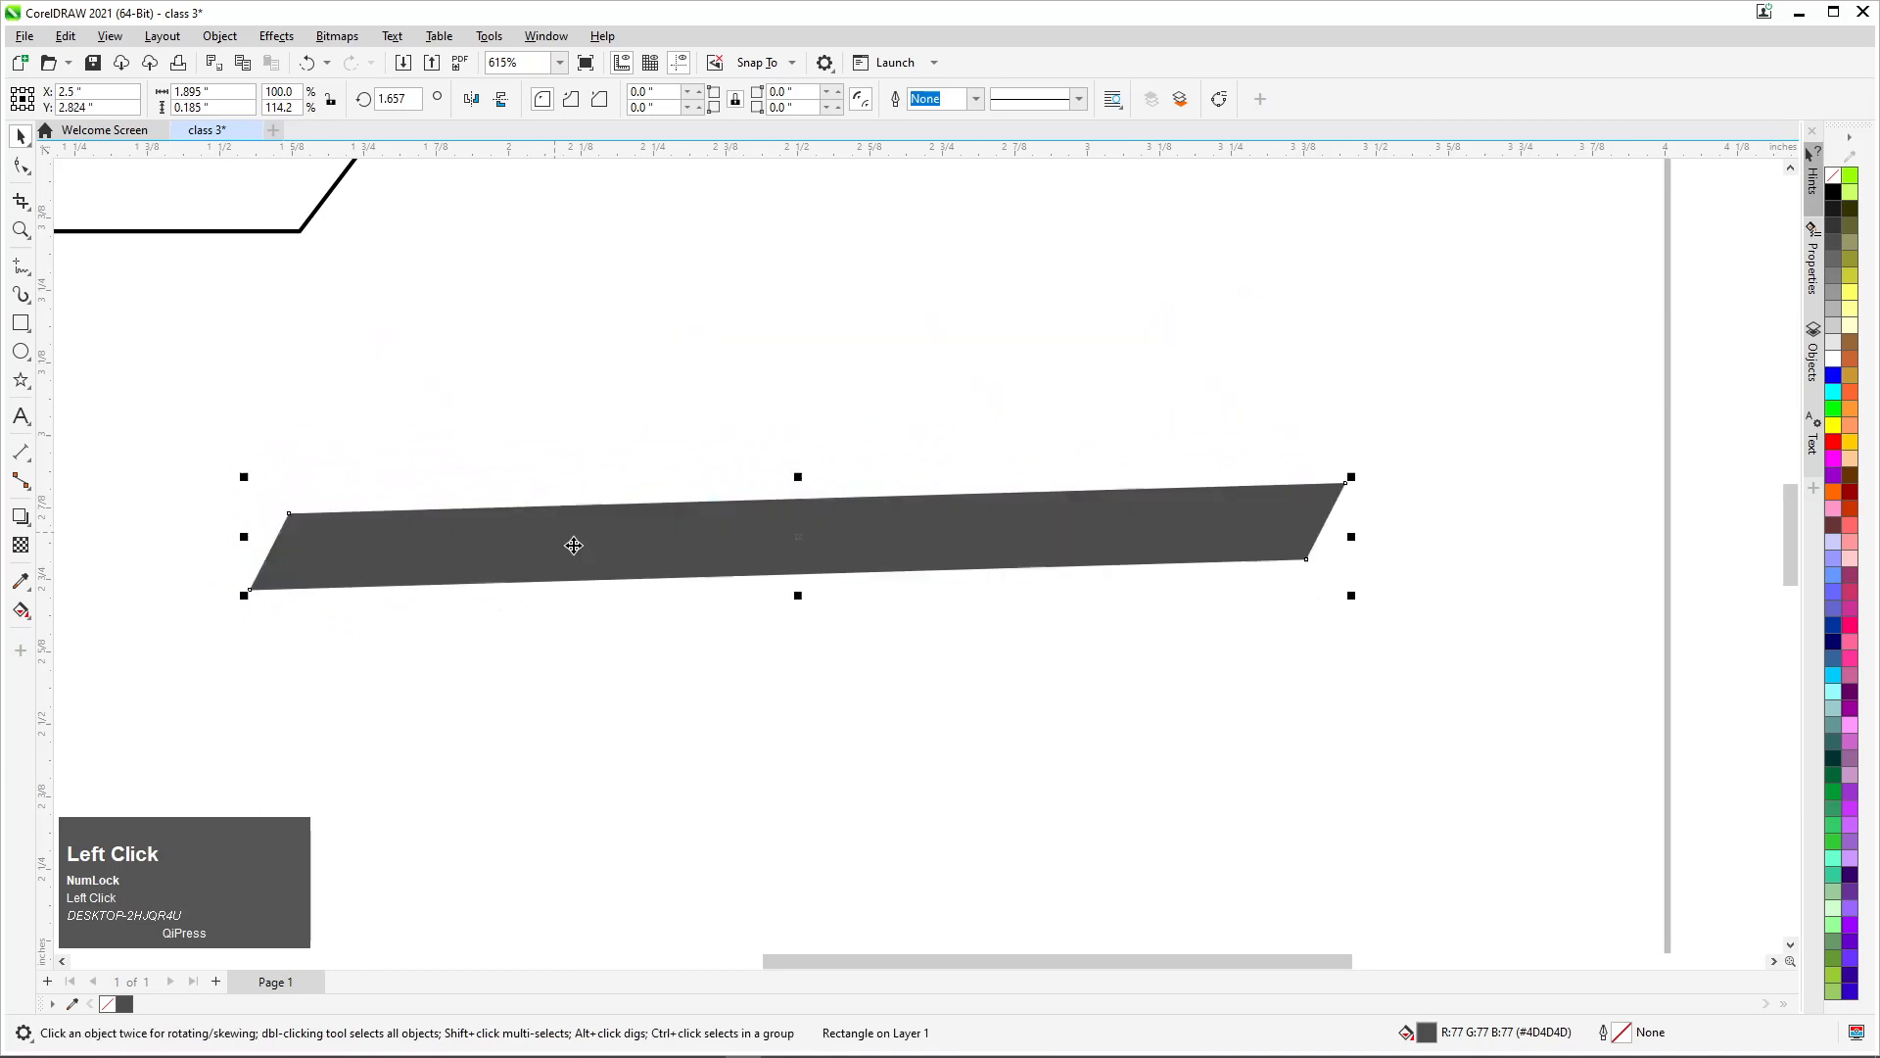
Delete the gray bar and the outlined parallelogram to clear the page
scroll(917, 419, down, 2)
click(685, 302)
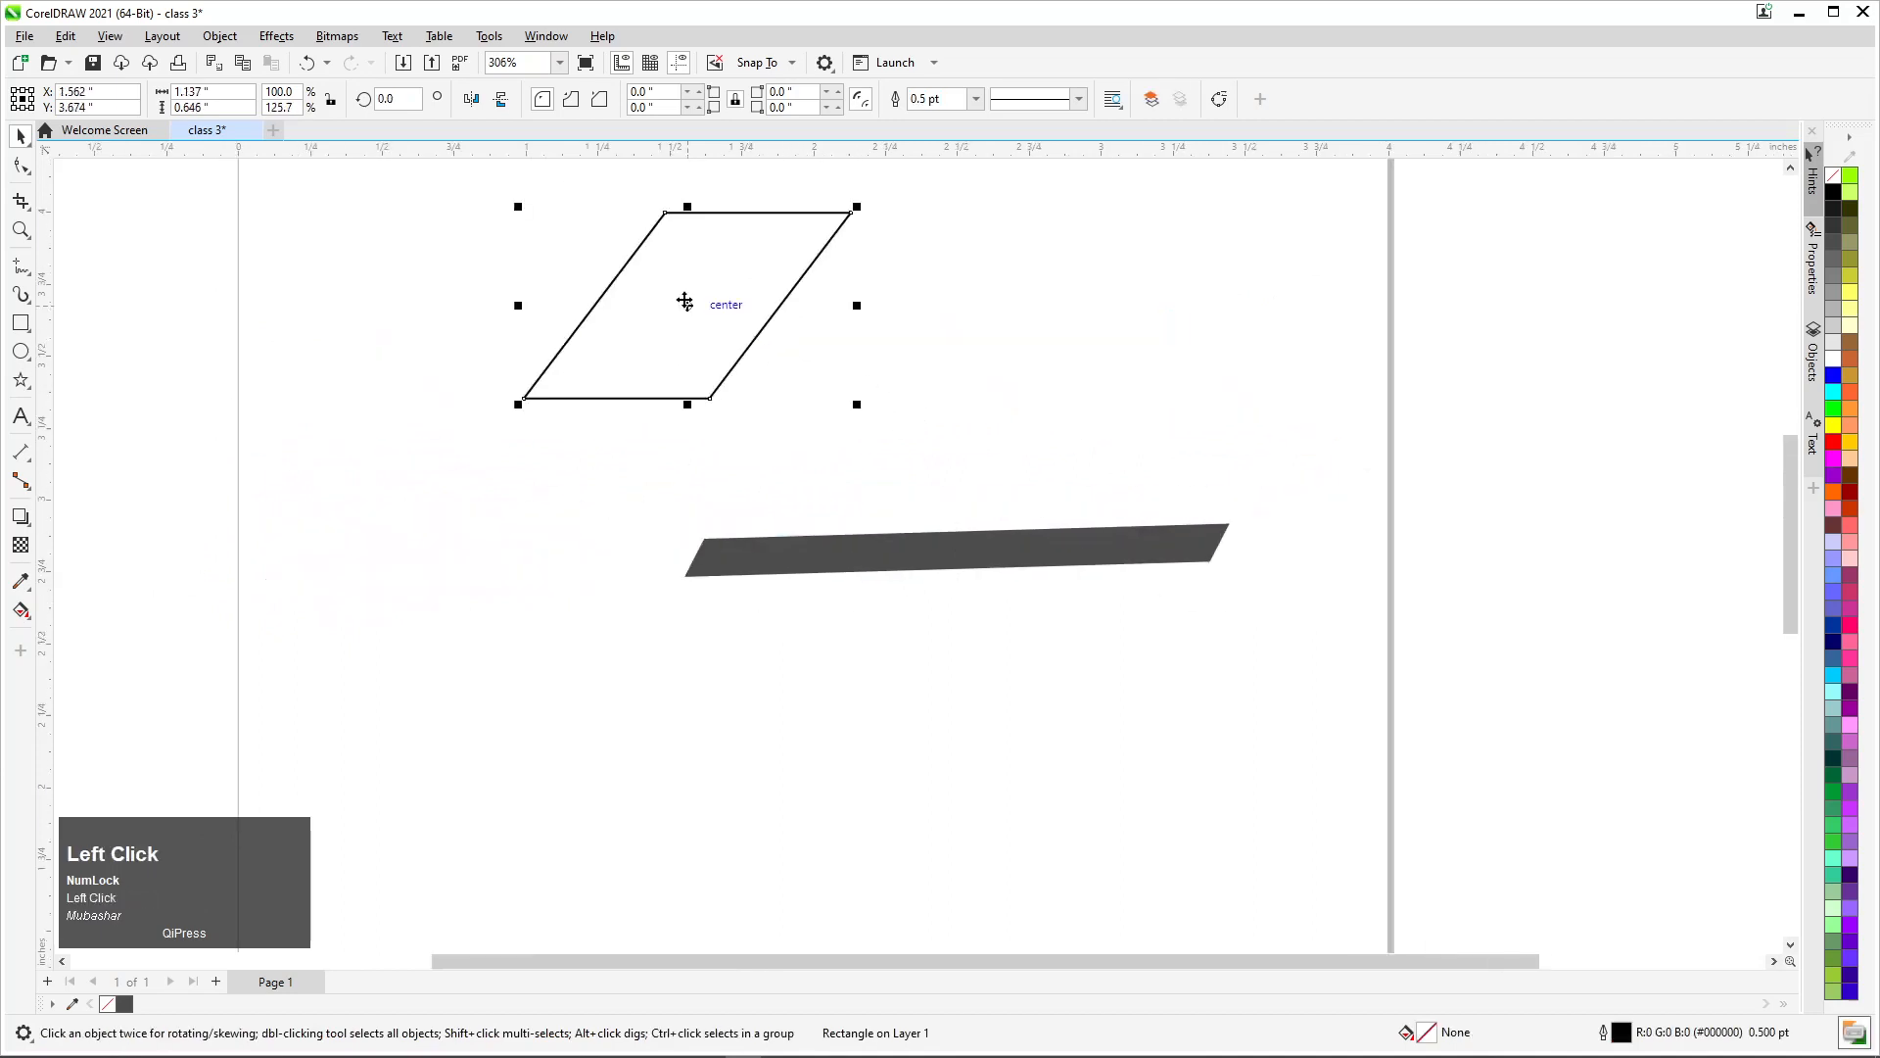
drag(1011, 568, 894, 610)
key(Delete)
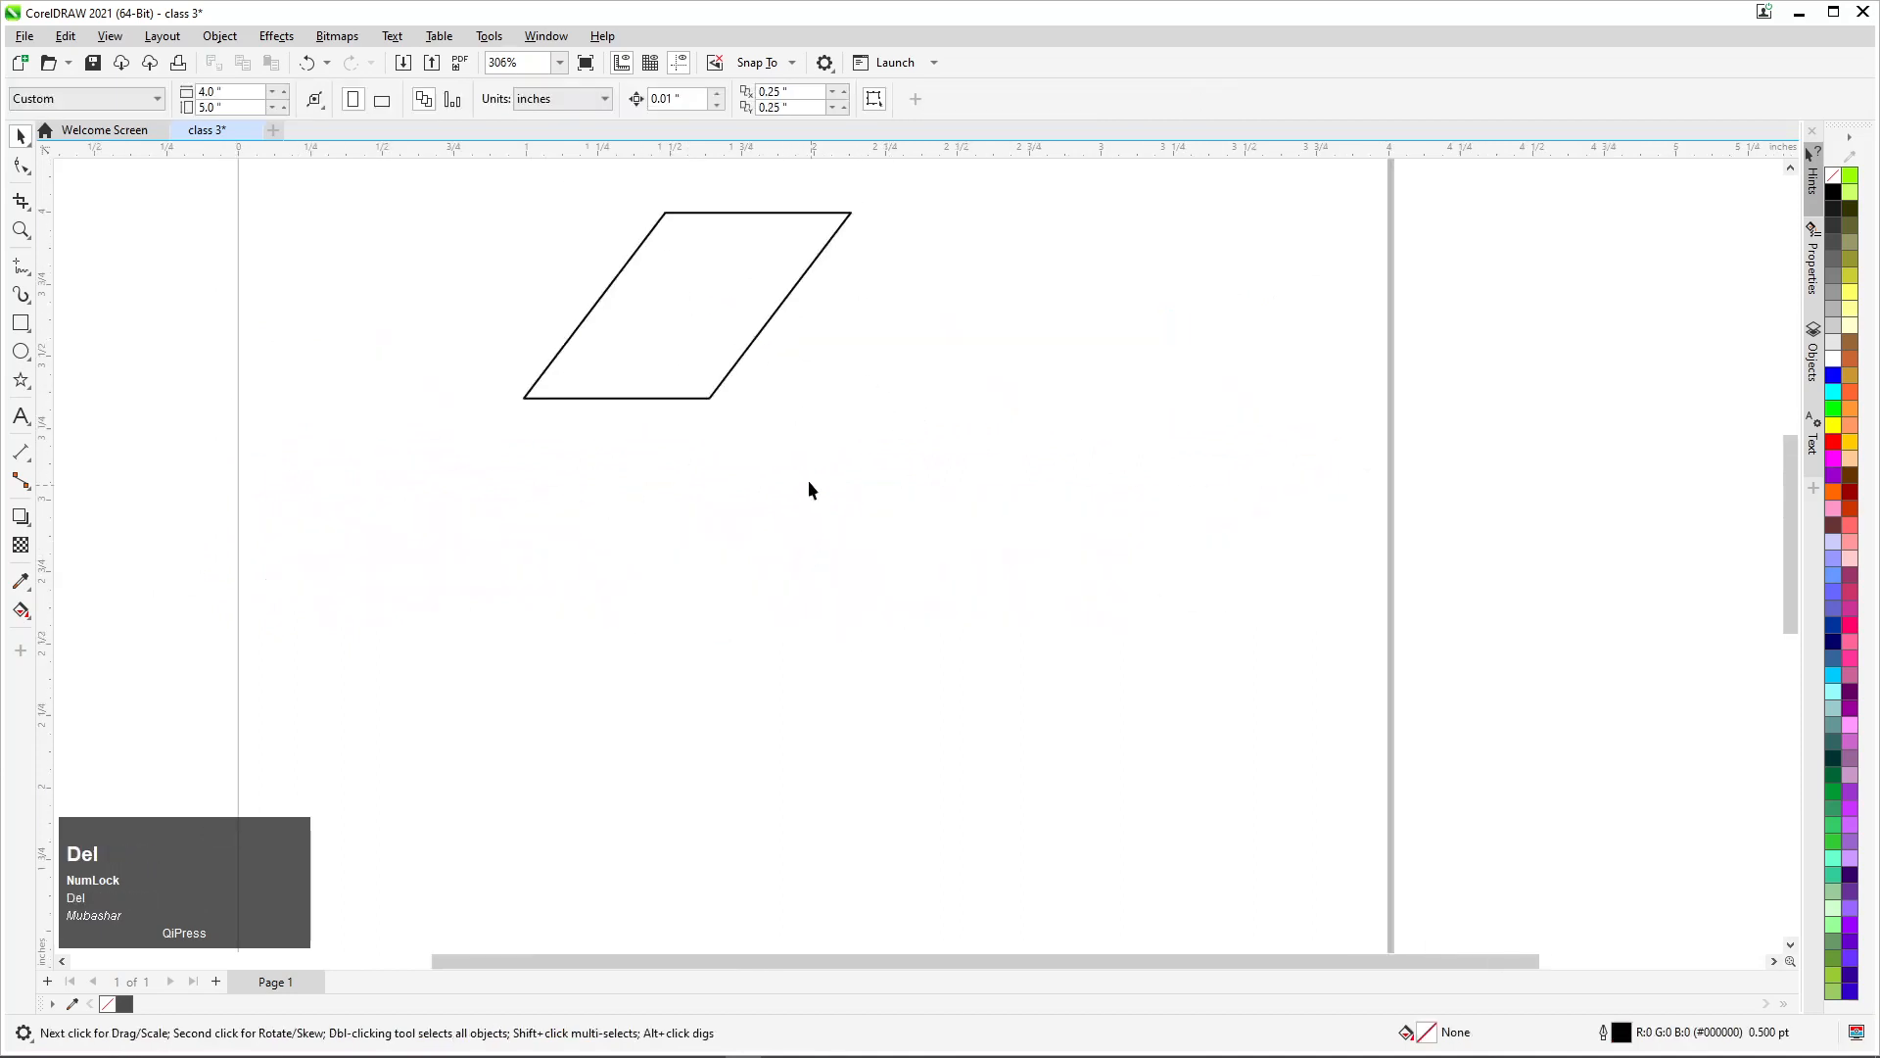
drag(656, 253, 877, 443)
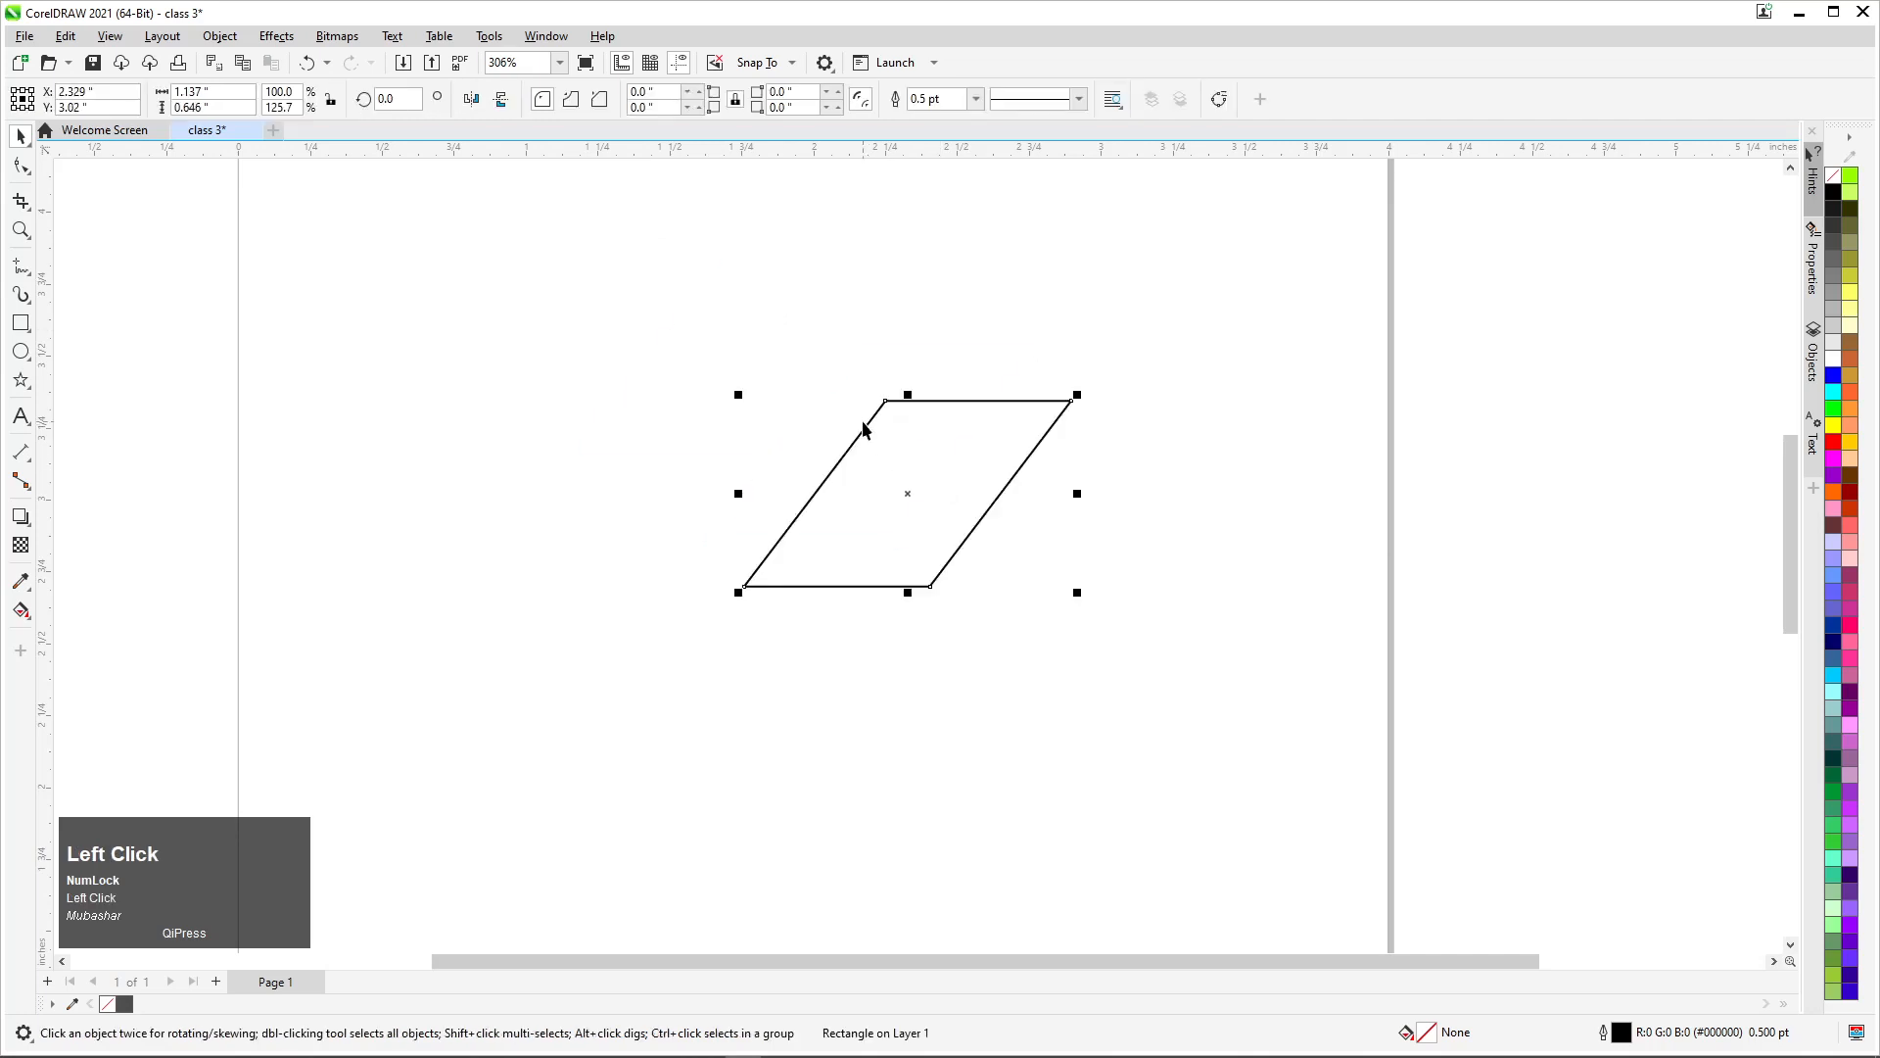
key(Delete)
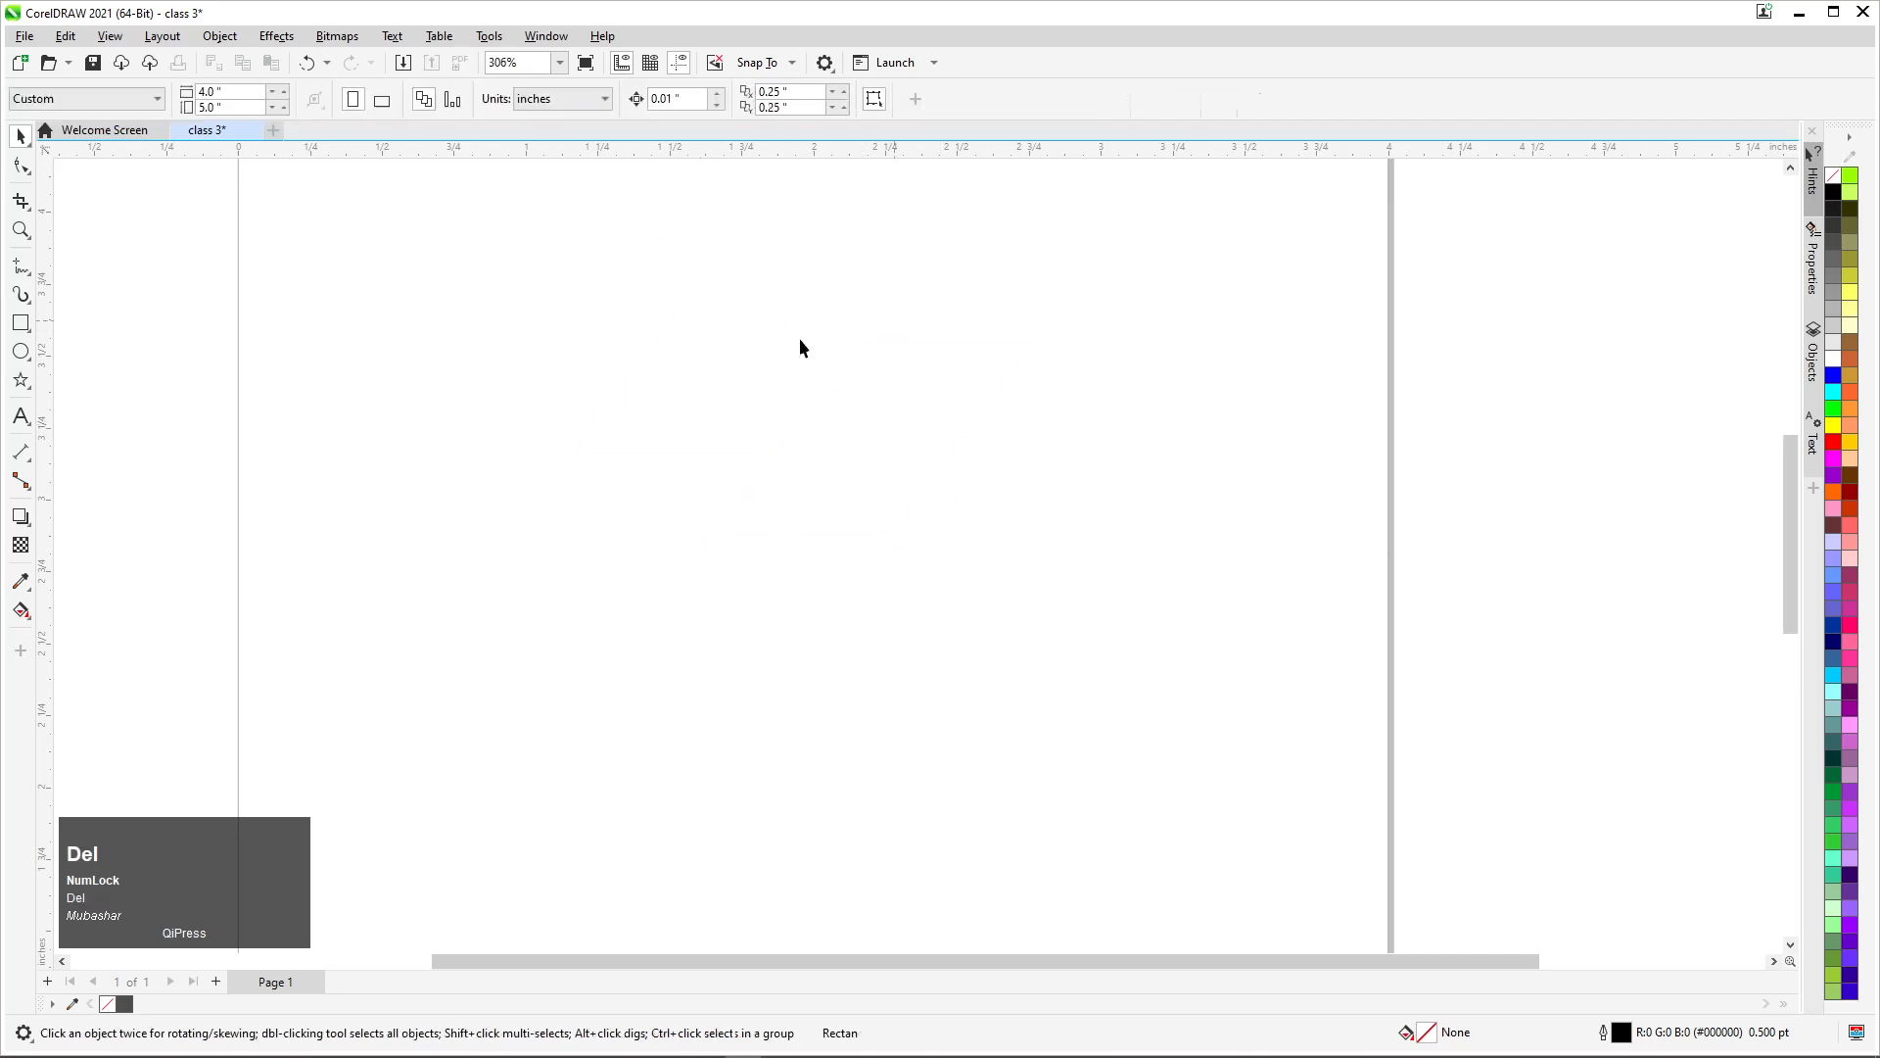
Draw a square of about 0.84 inches near the middle of the page and bring up its rotate and skew handles
click(21, 323)
drag(748, 399, 913, 642)
scroll(926, 520, up, 1)
click(19, 140)
click(771, 423)
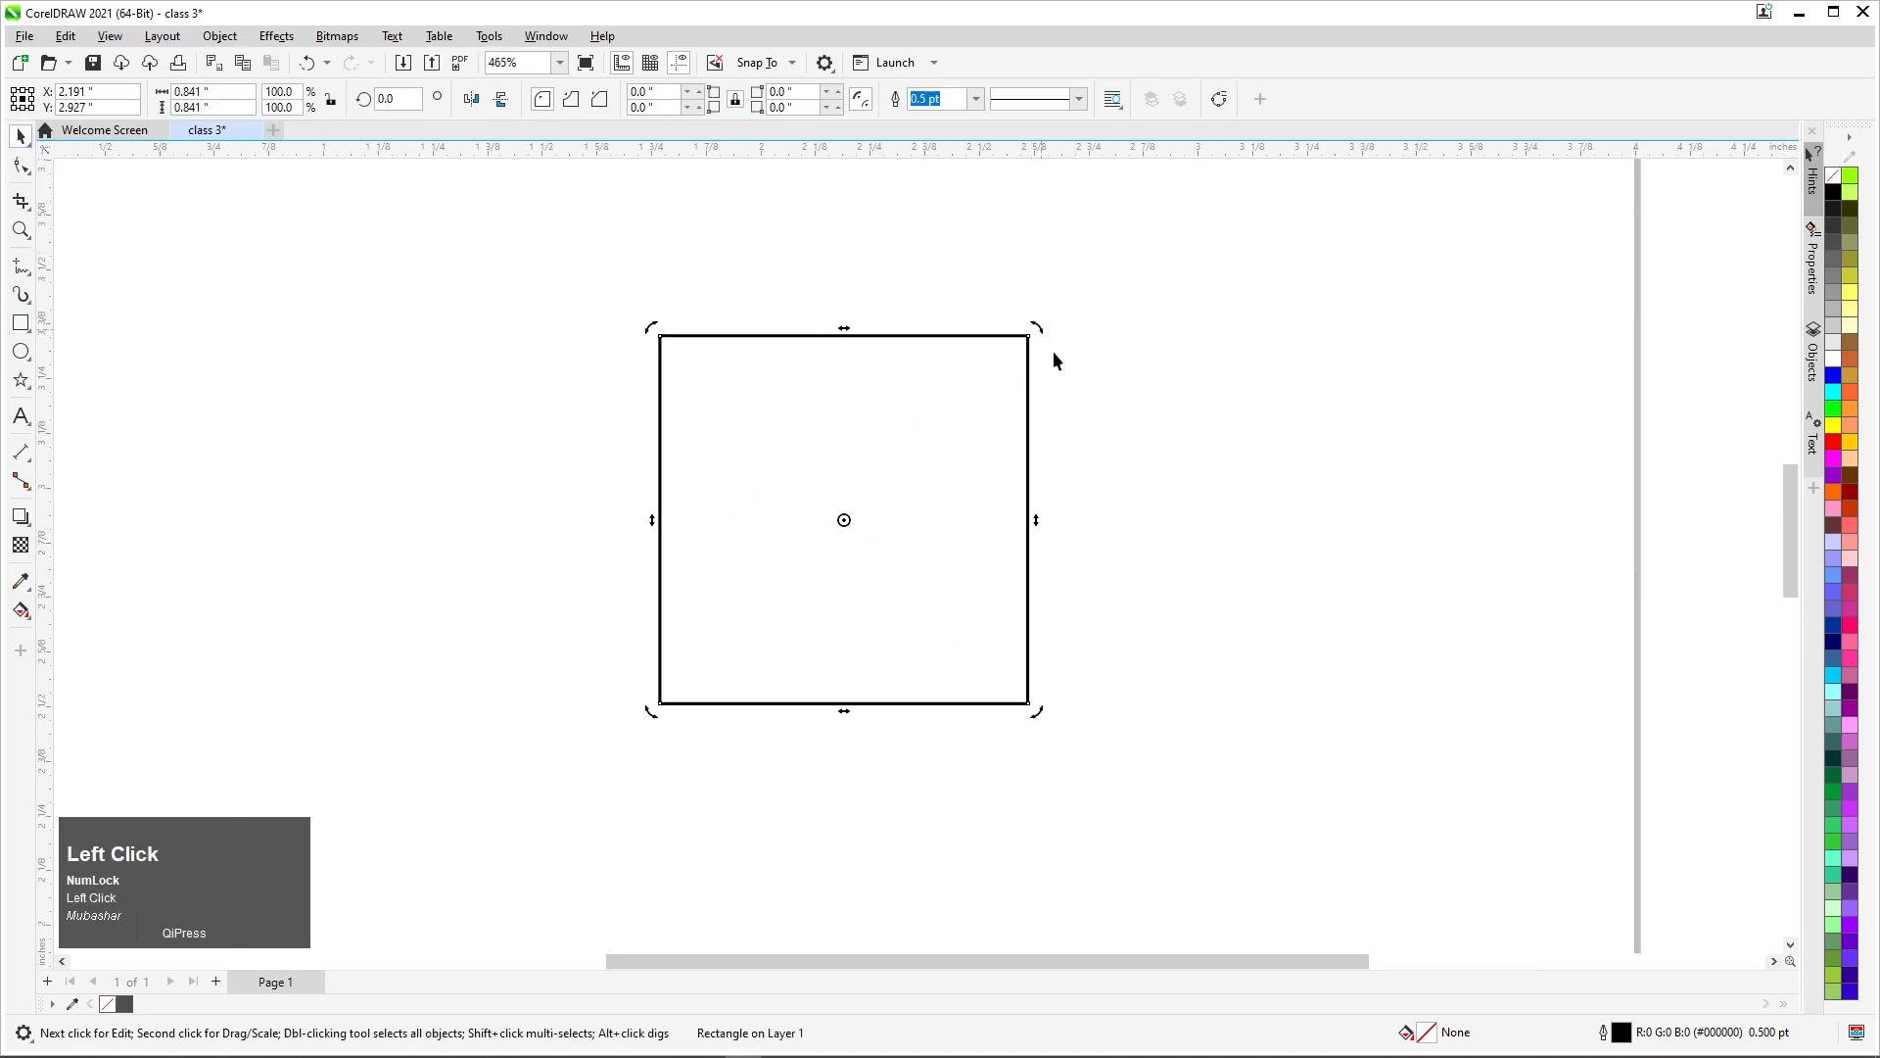
Try rotating the square from its upper right corner to about 354 degrees, and undo the rotation
click(685, 437)
click(766, 437)
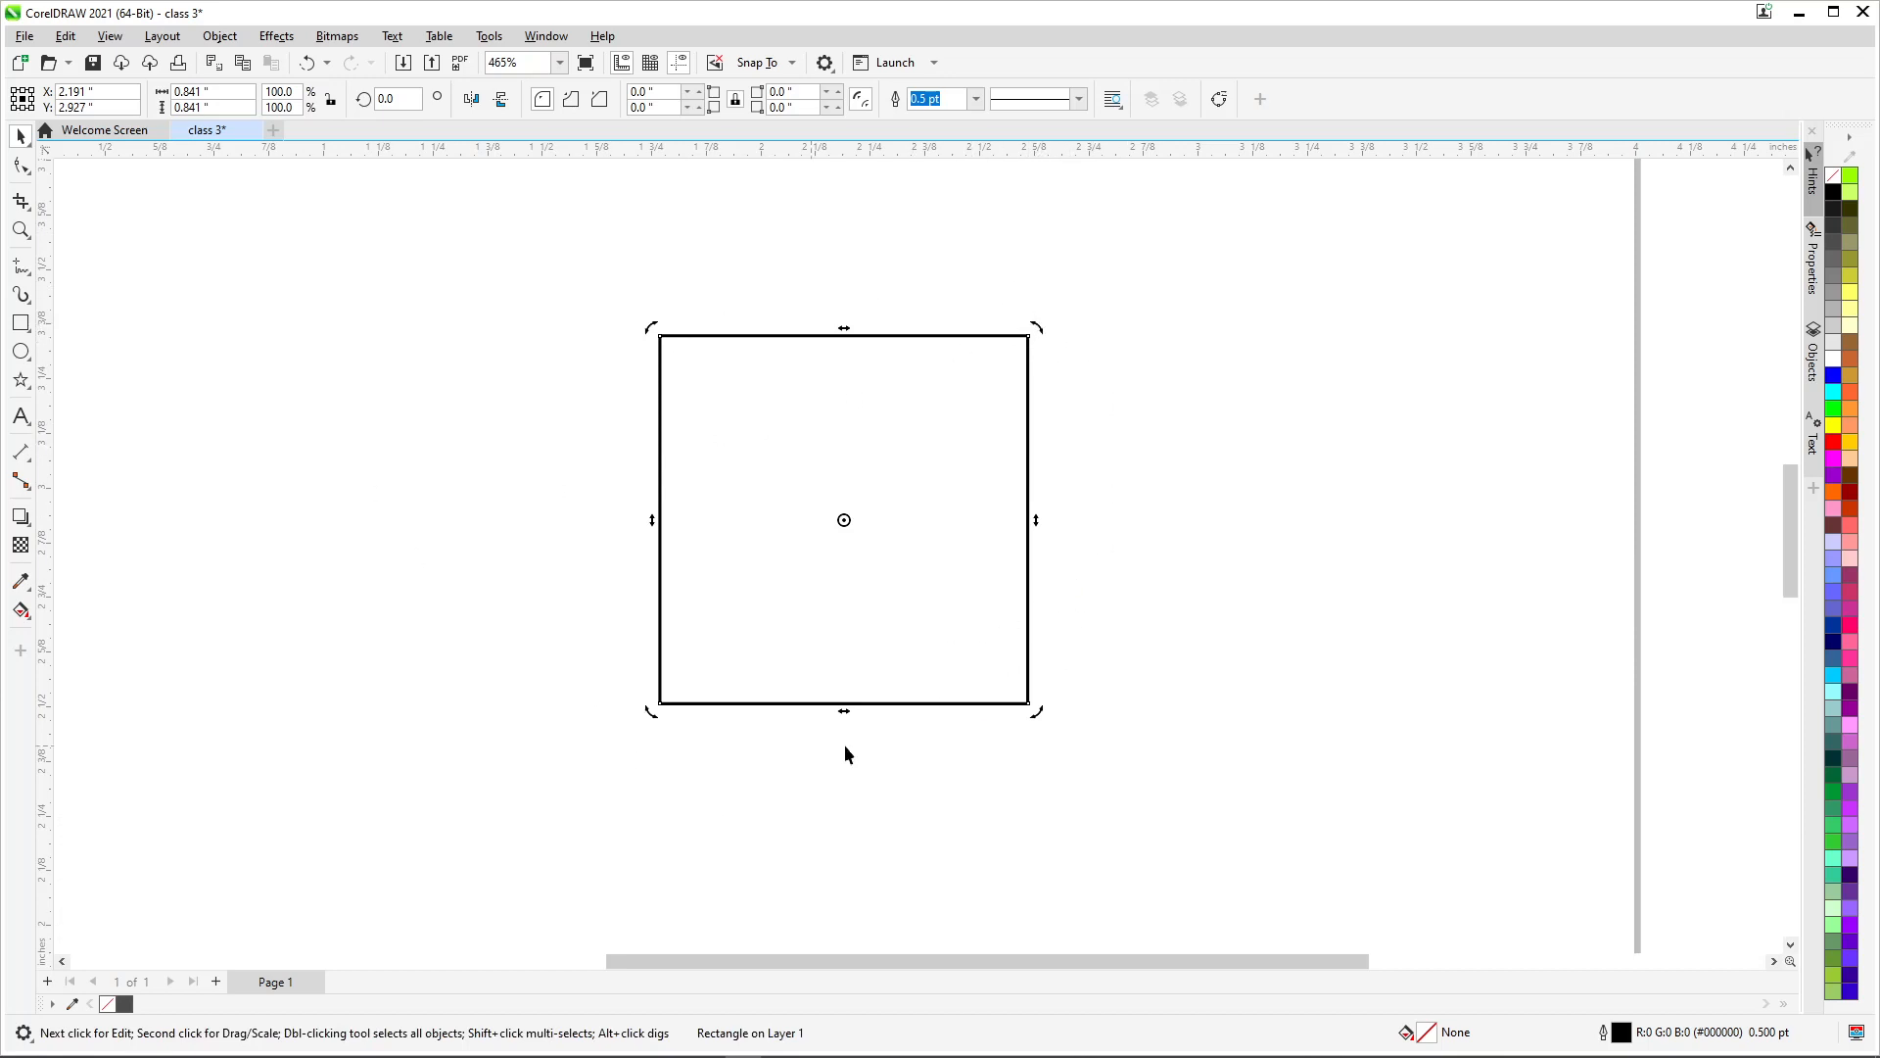
drag(1036, 331, 983, 411)
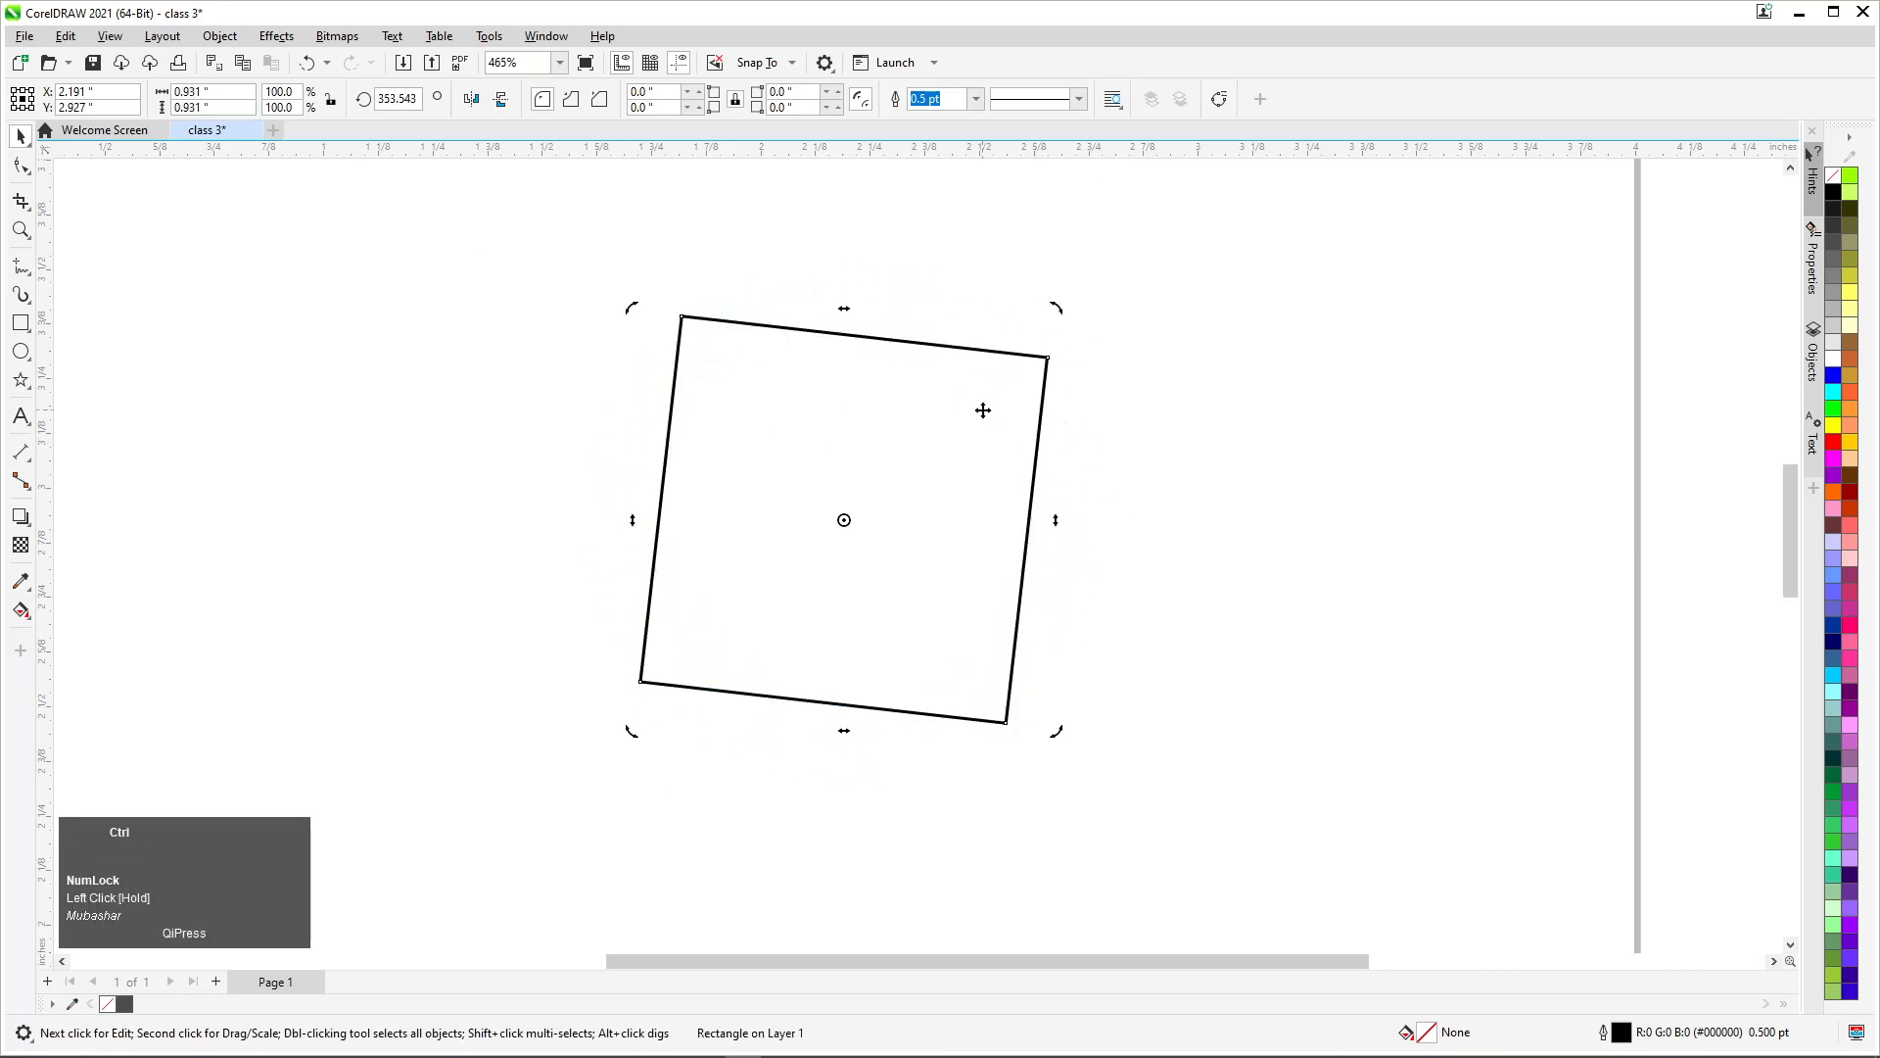
key(ctrl+z)
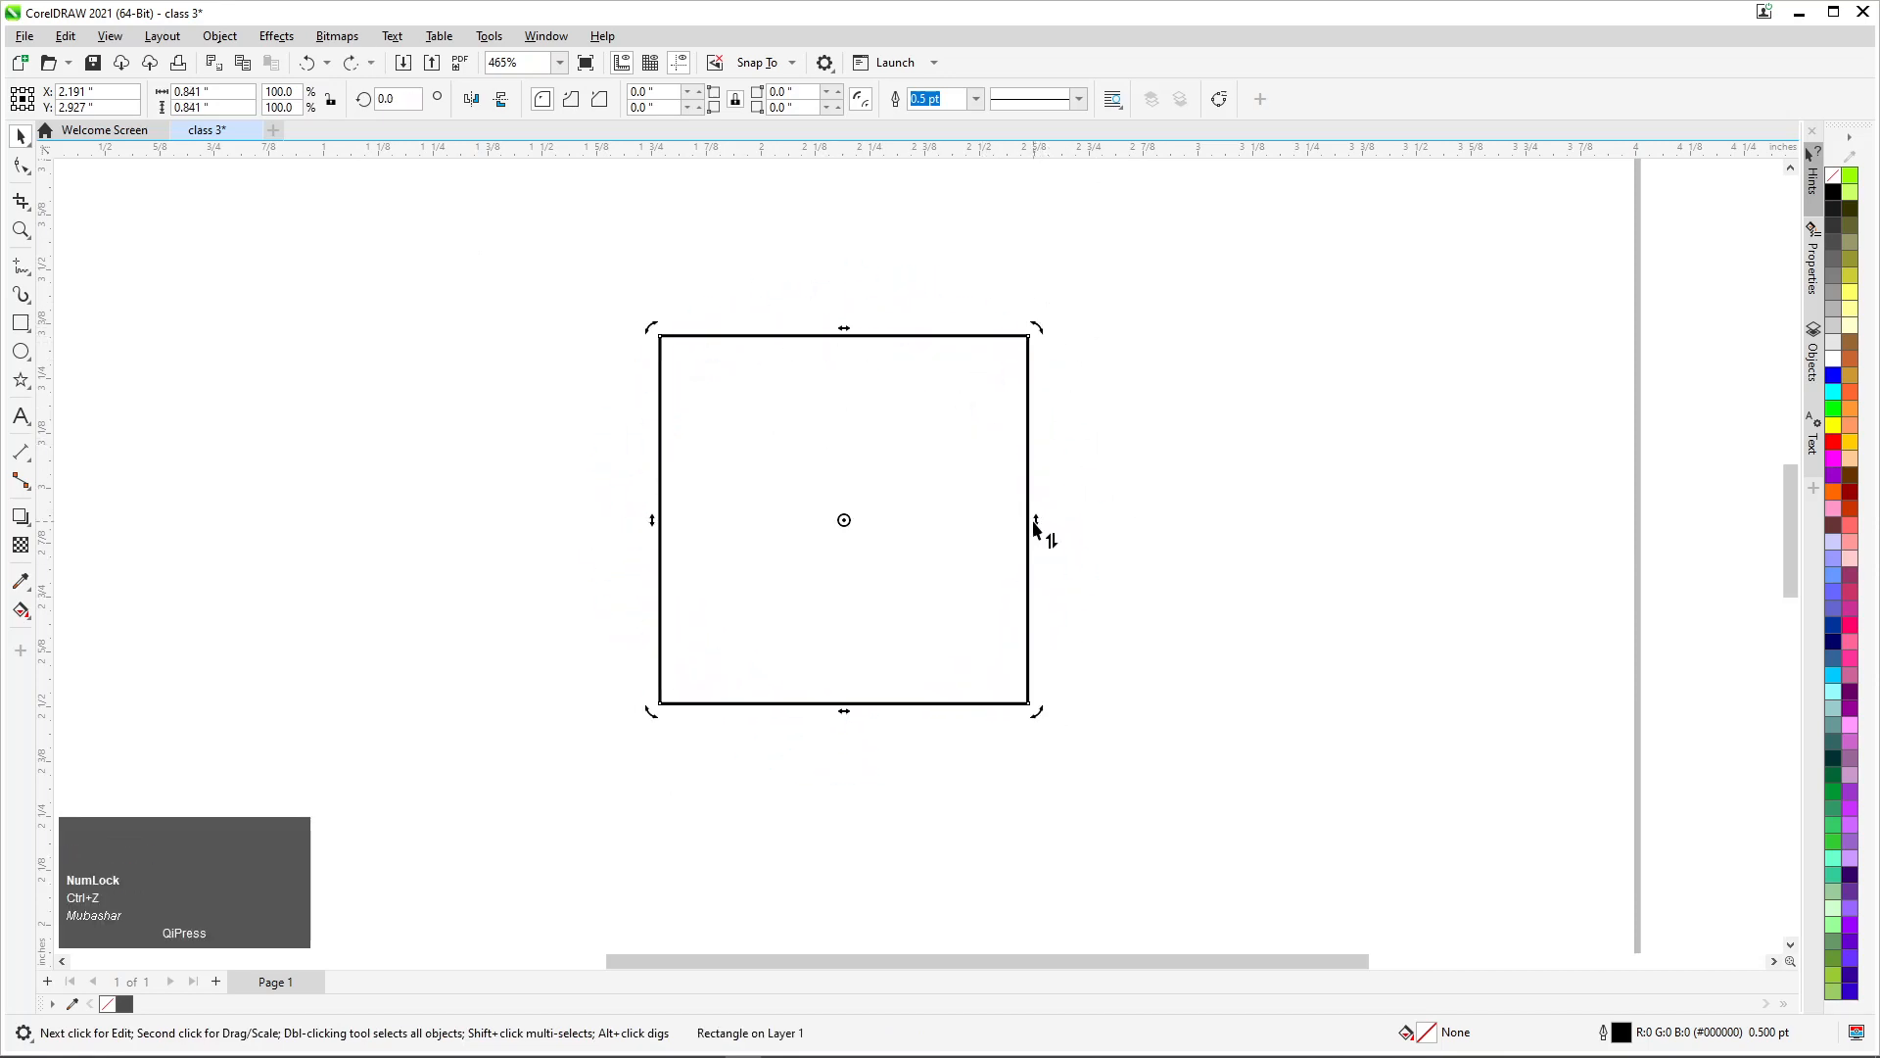
Skew the square vertically from both sides to about 1.39 inches high and slant it horizontally from its lower edge
drag(1037, 529, 1050, 637)
drag(650, 586, 650, 461)
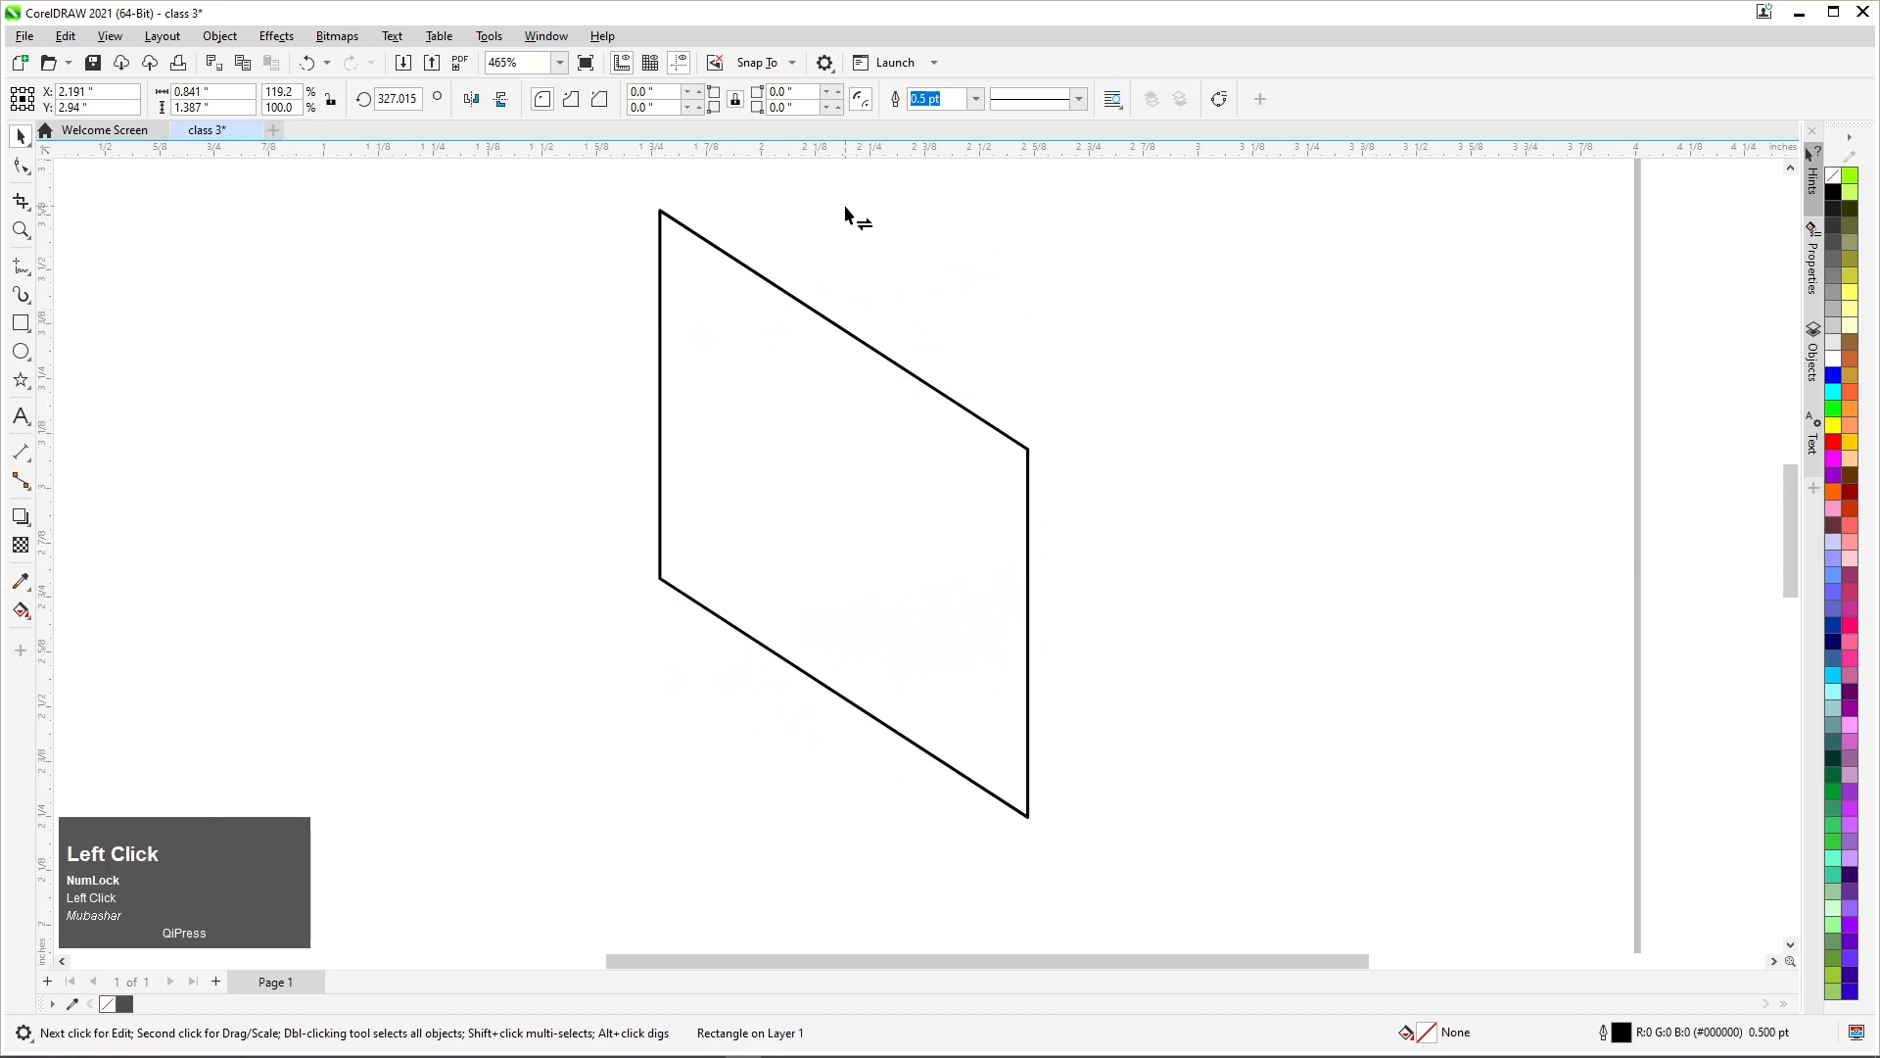
drag(897, 829, 666, 824)
Move the skewed shape around the page and delete it
click(475, 724)
drag(809, 596, 938, 574)
scroll(895, 480, down, 2)
drag(895, 480, 630, 474)
key(Delete)
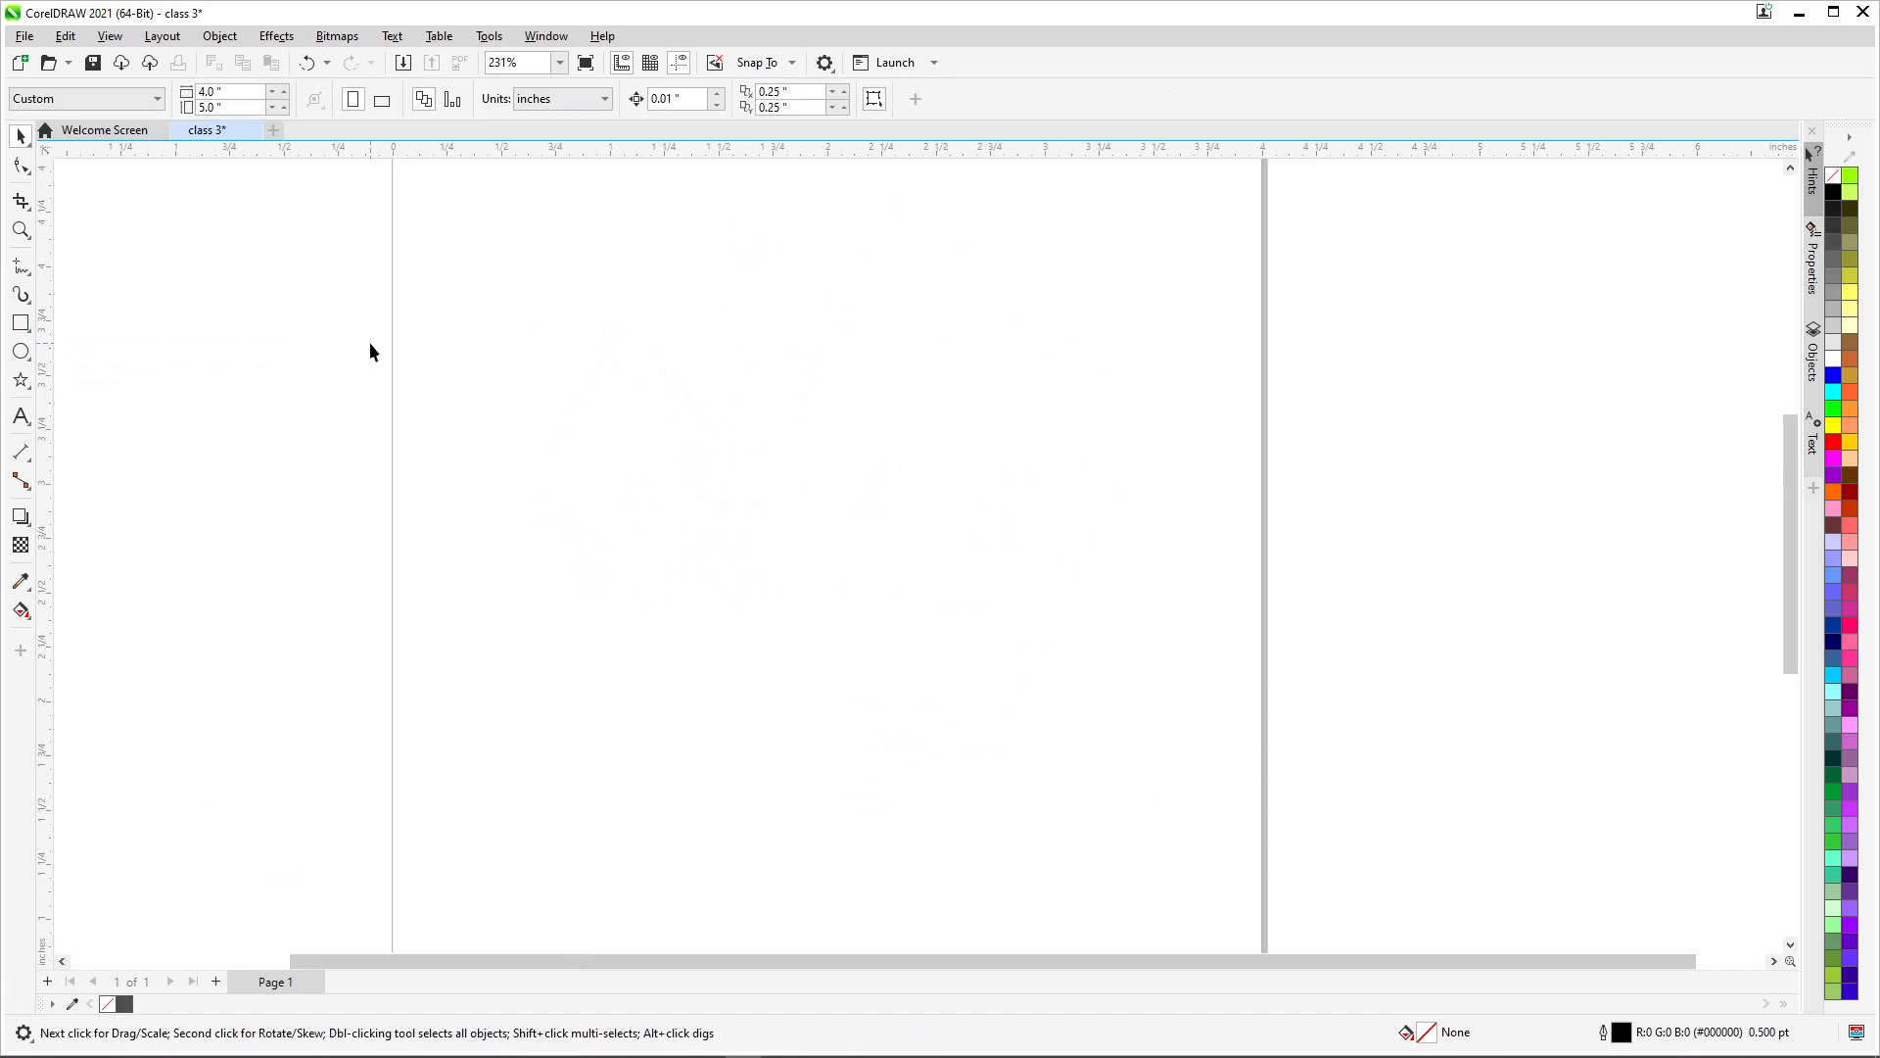
Draw a circle about 1.53 inches in diameter centered at about X 2.34, Y 2.73 inches
click(21, 350)
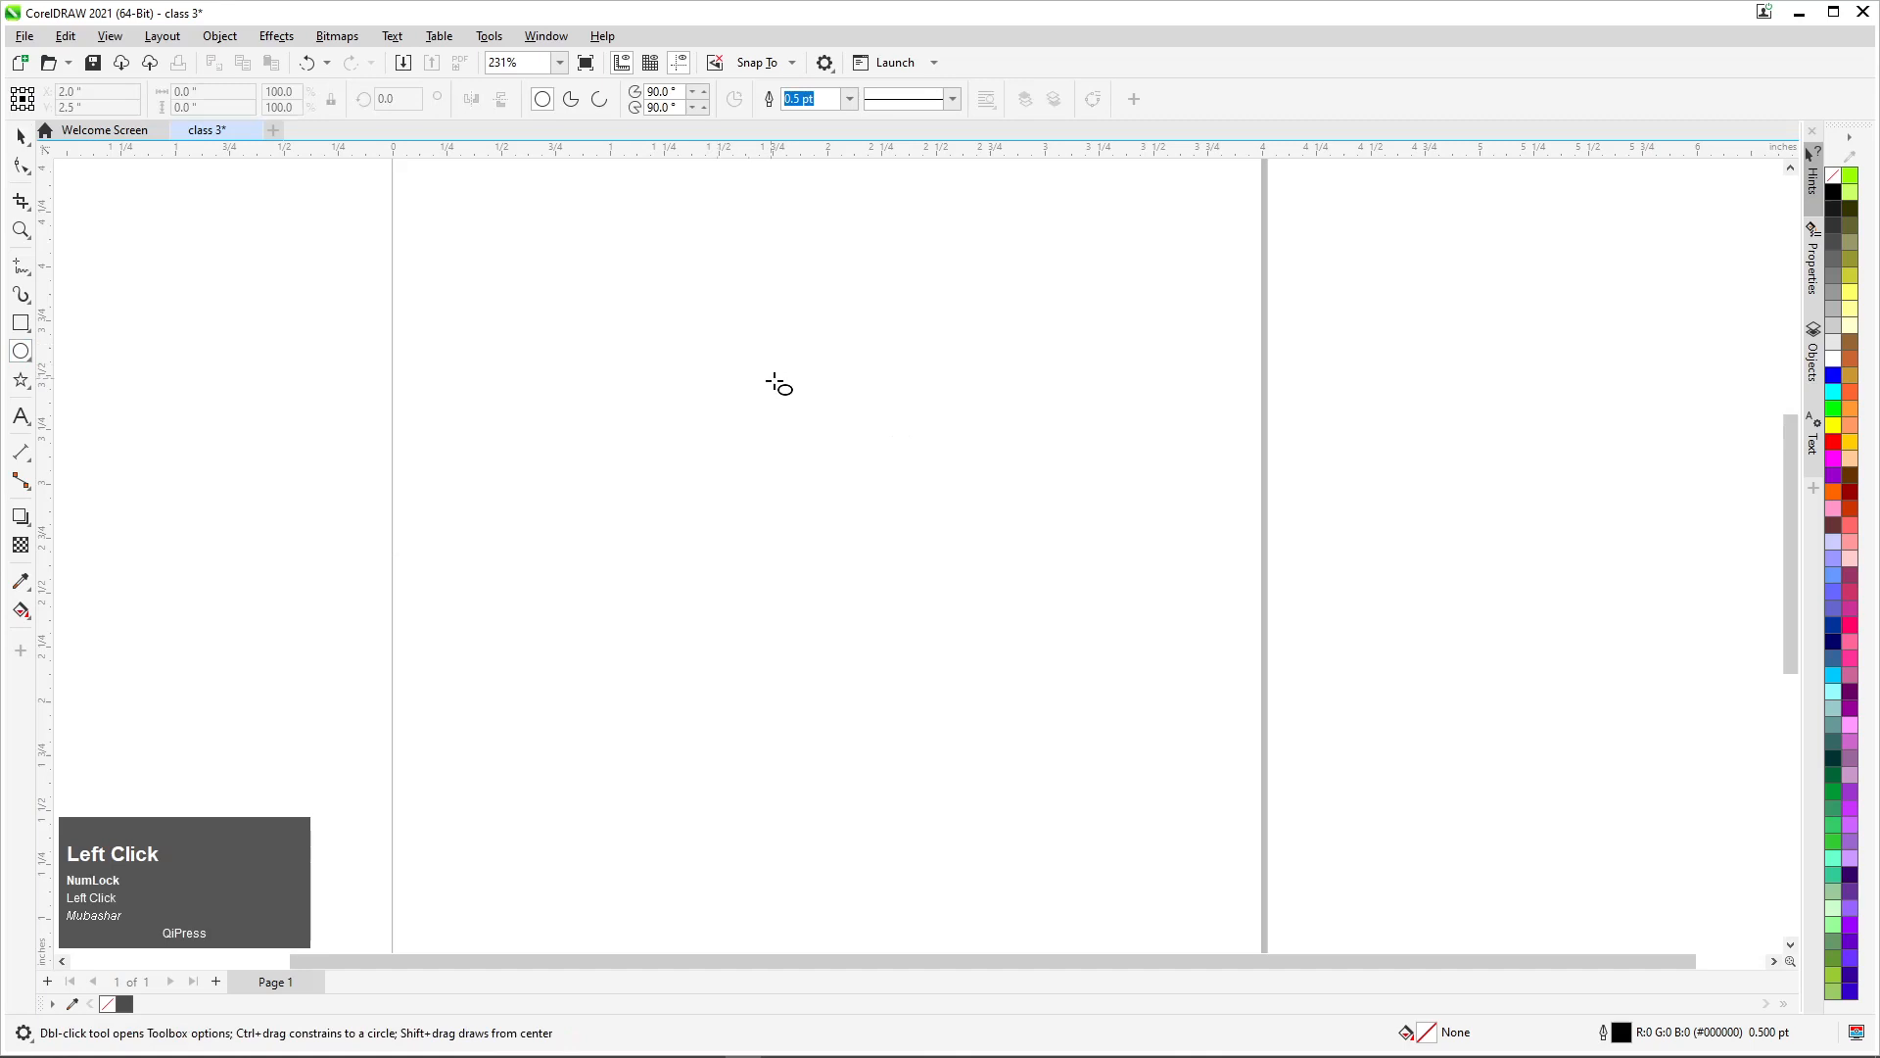
drag(734, 376, 780, 713)
click(20, 322)
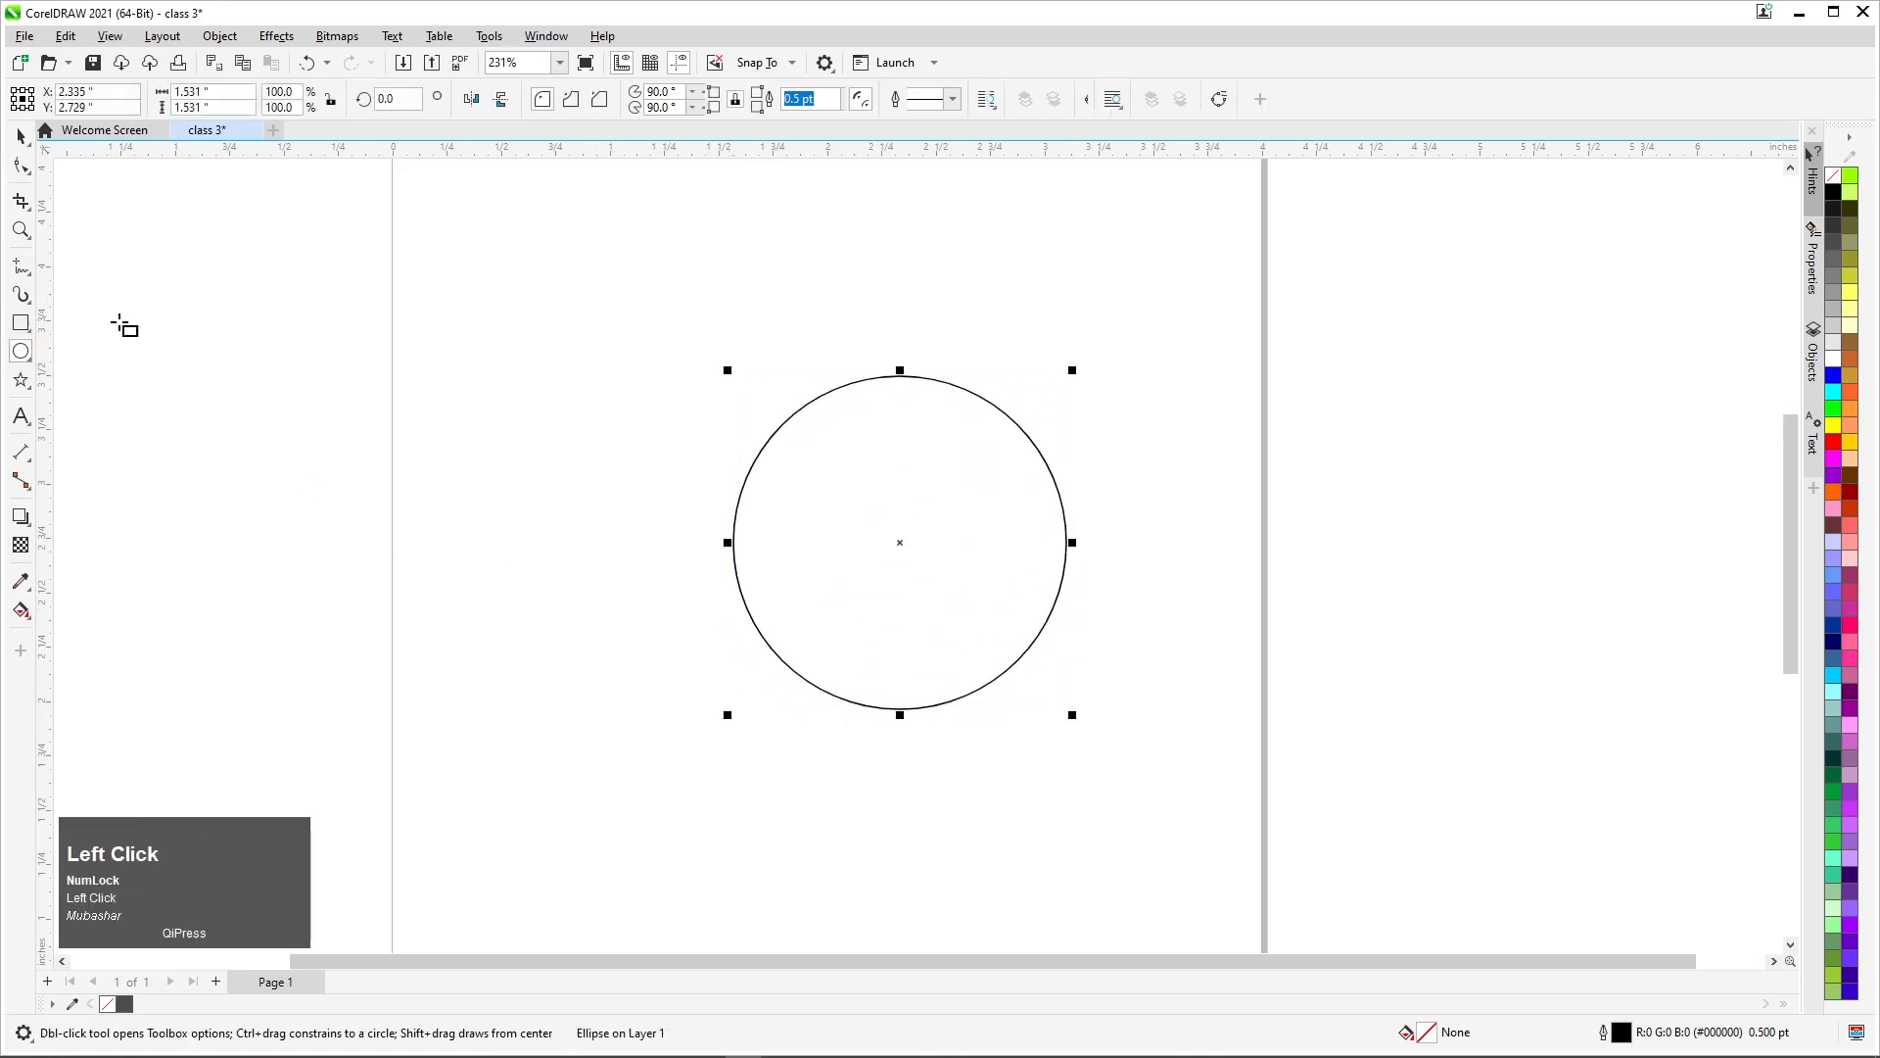
Draw a five-pointed star about 0.26 inches wide above the circle and move it to about X 2.21, Y 3.87 inches
click(32, 379)
click(79, 401)
scroll(902, 335, up, 1)
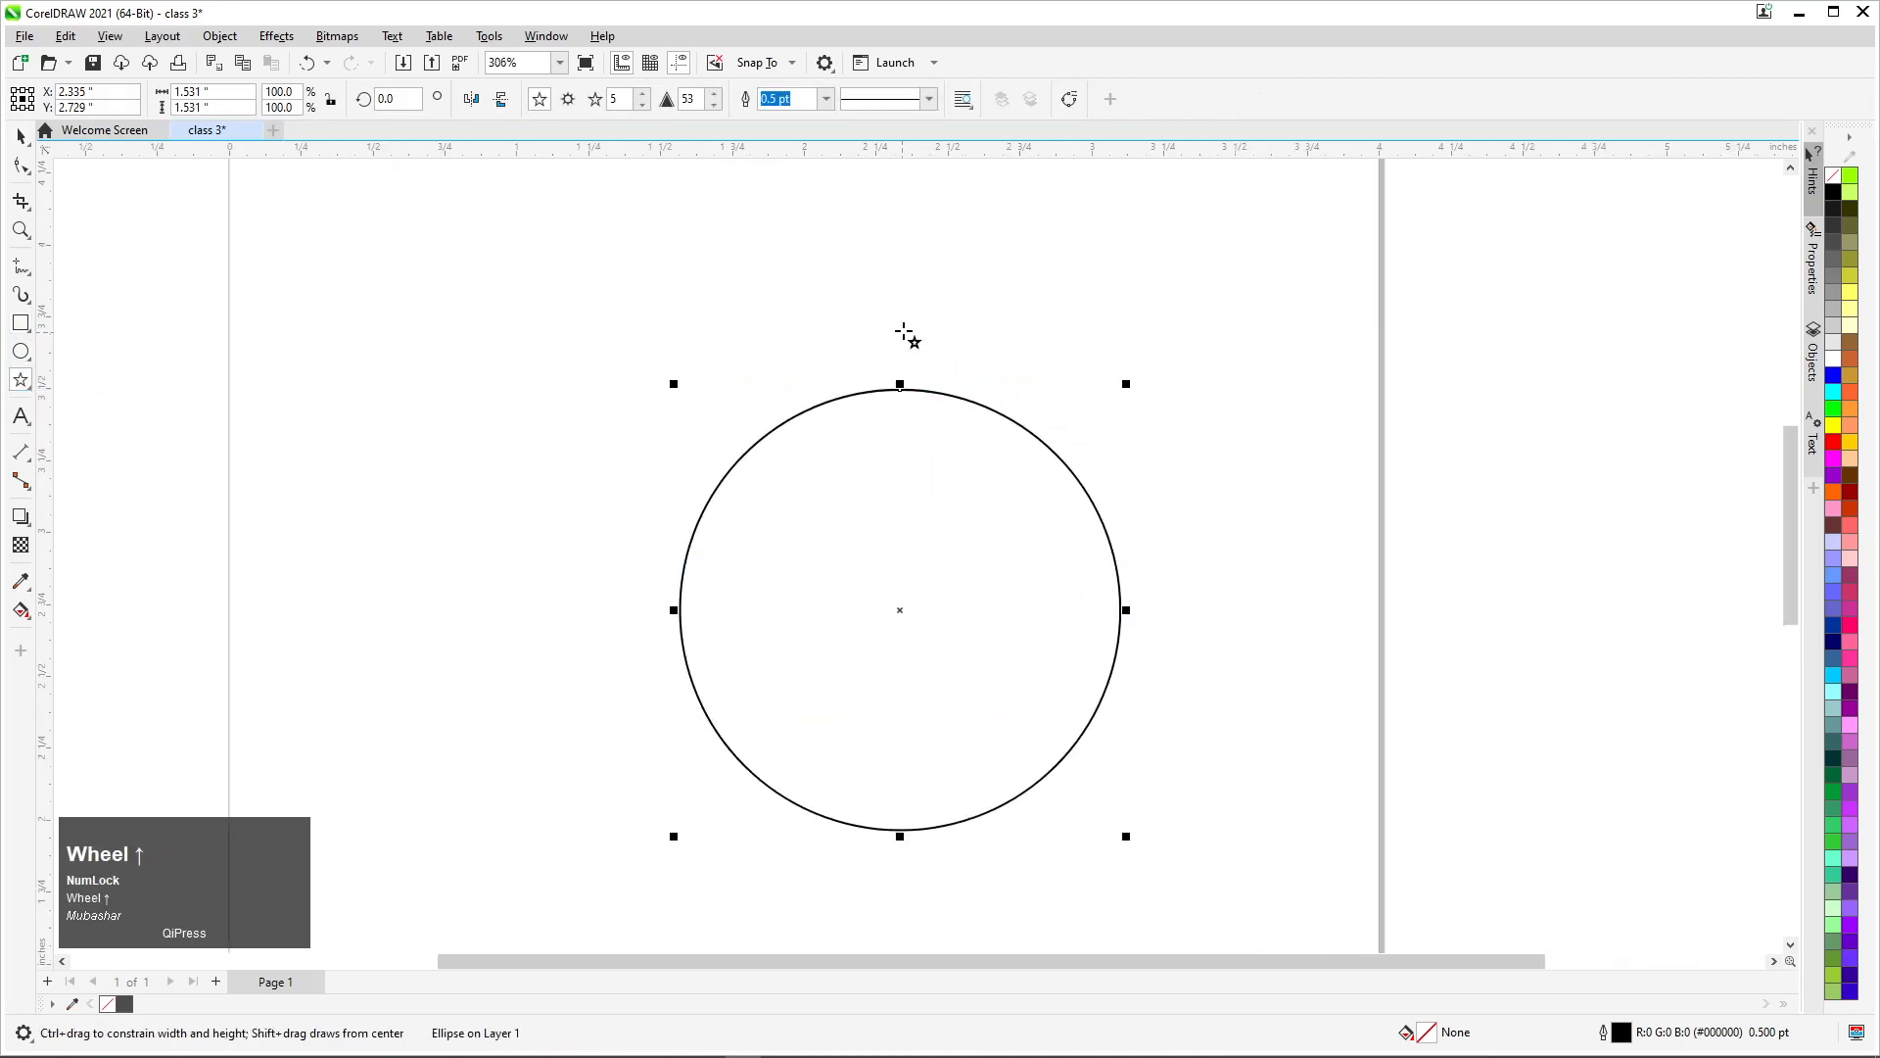
drag(885, 271, 924, 298)
click(21, 136)
click(731, 266)
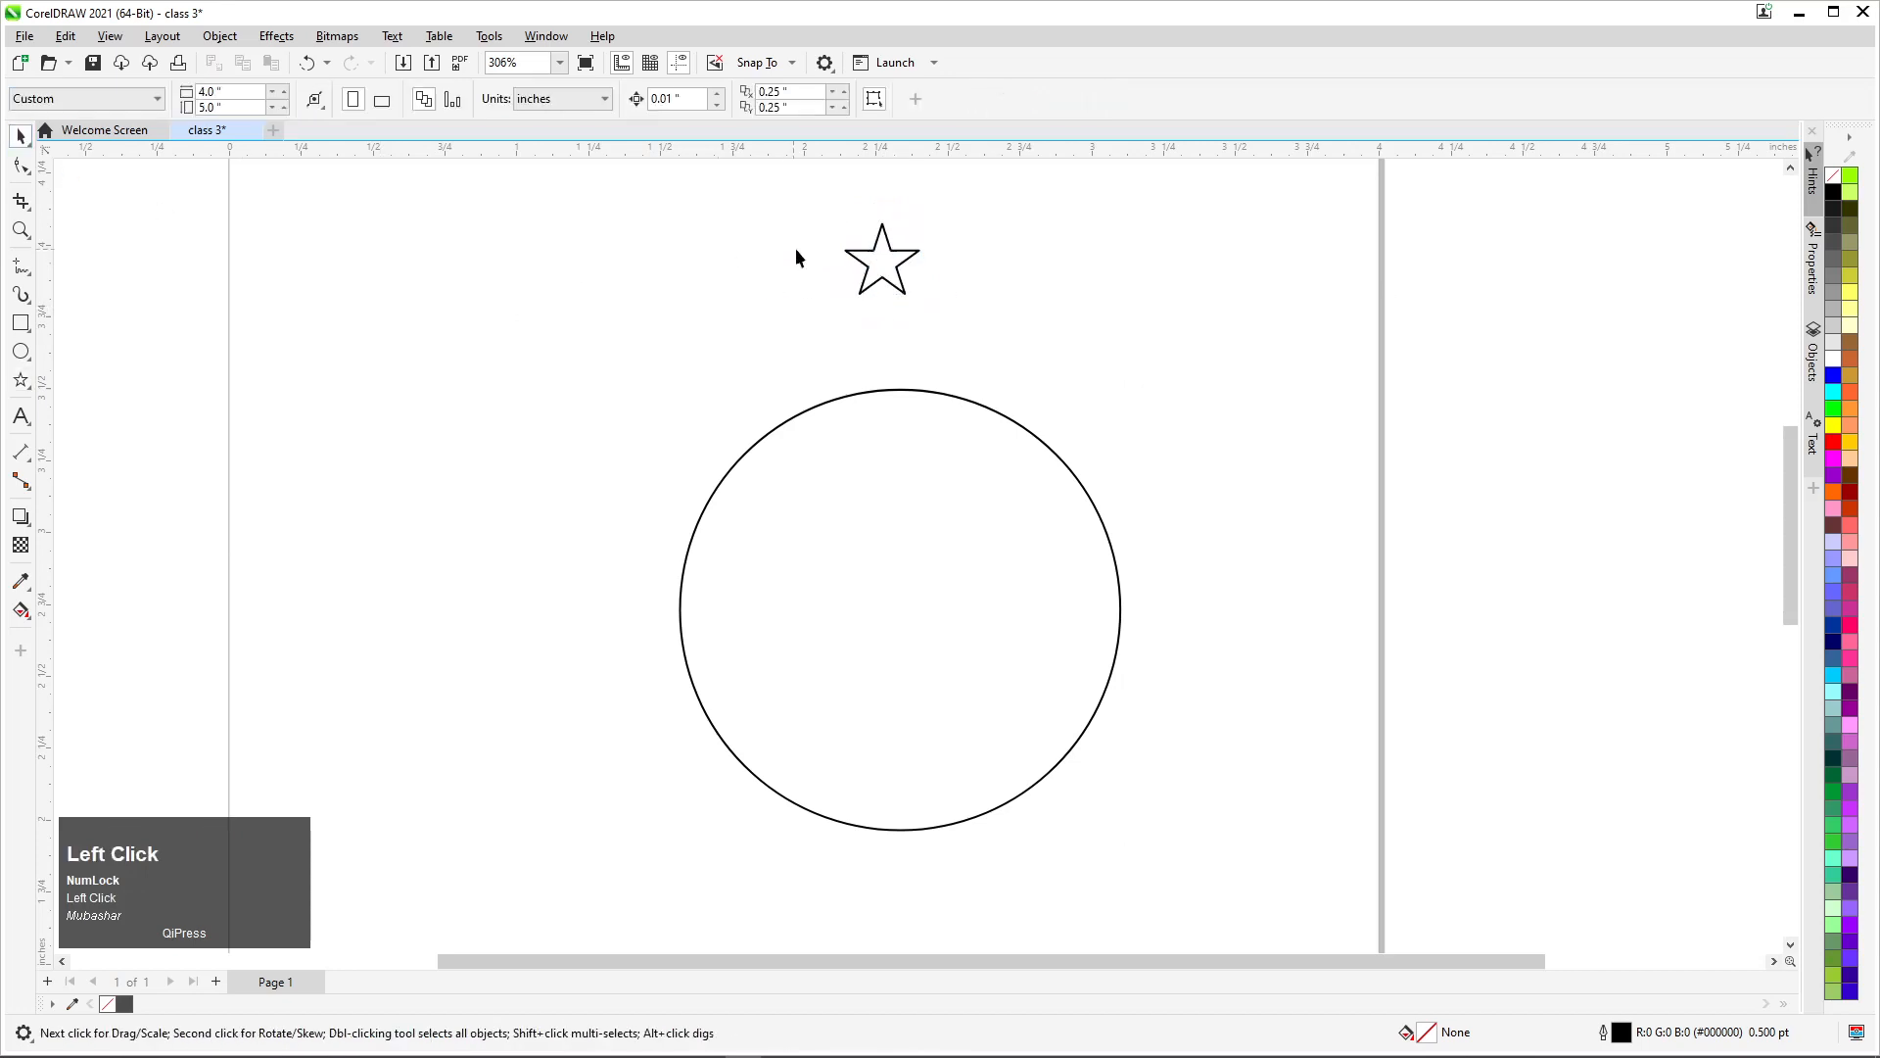
scroll(890, 238, up, 4)
drag(885, 278, 832, 347)
Rotate the star freely about several reference points with the Free Transform tool to about 20.5 degrees, then return to the Pick tool
click(20, 141)
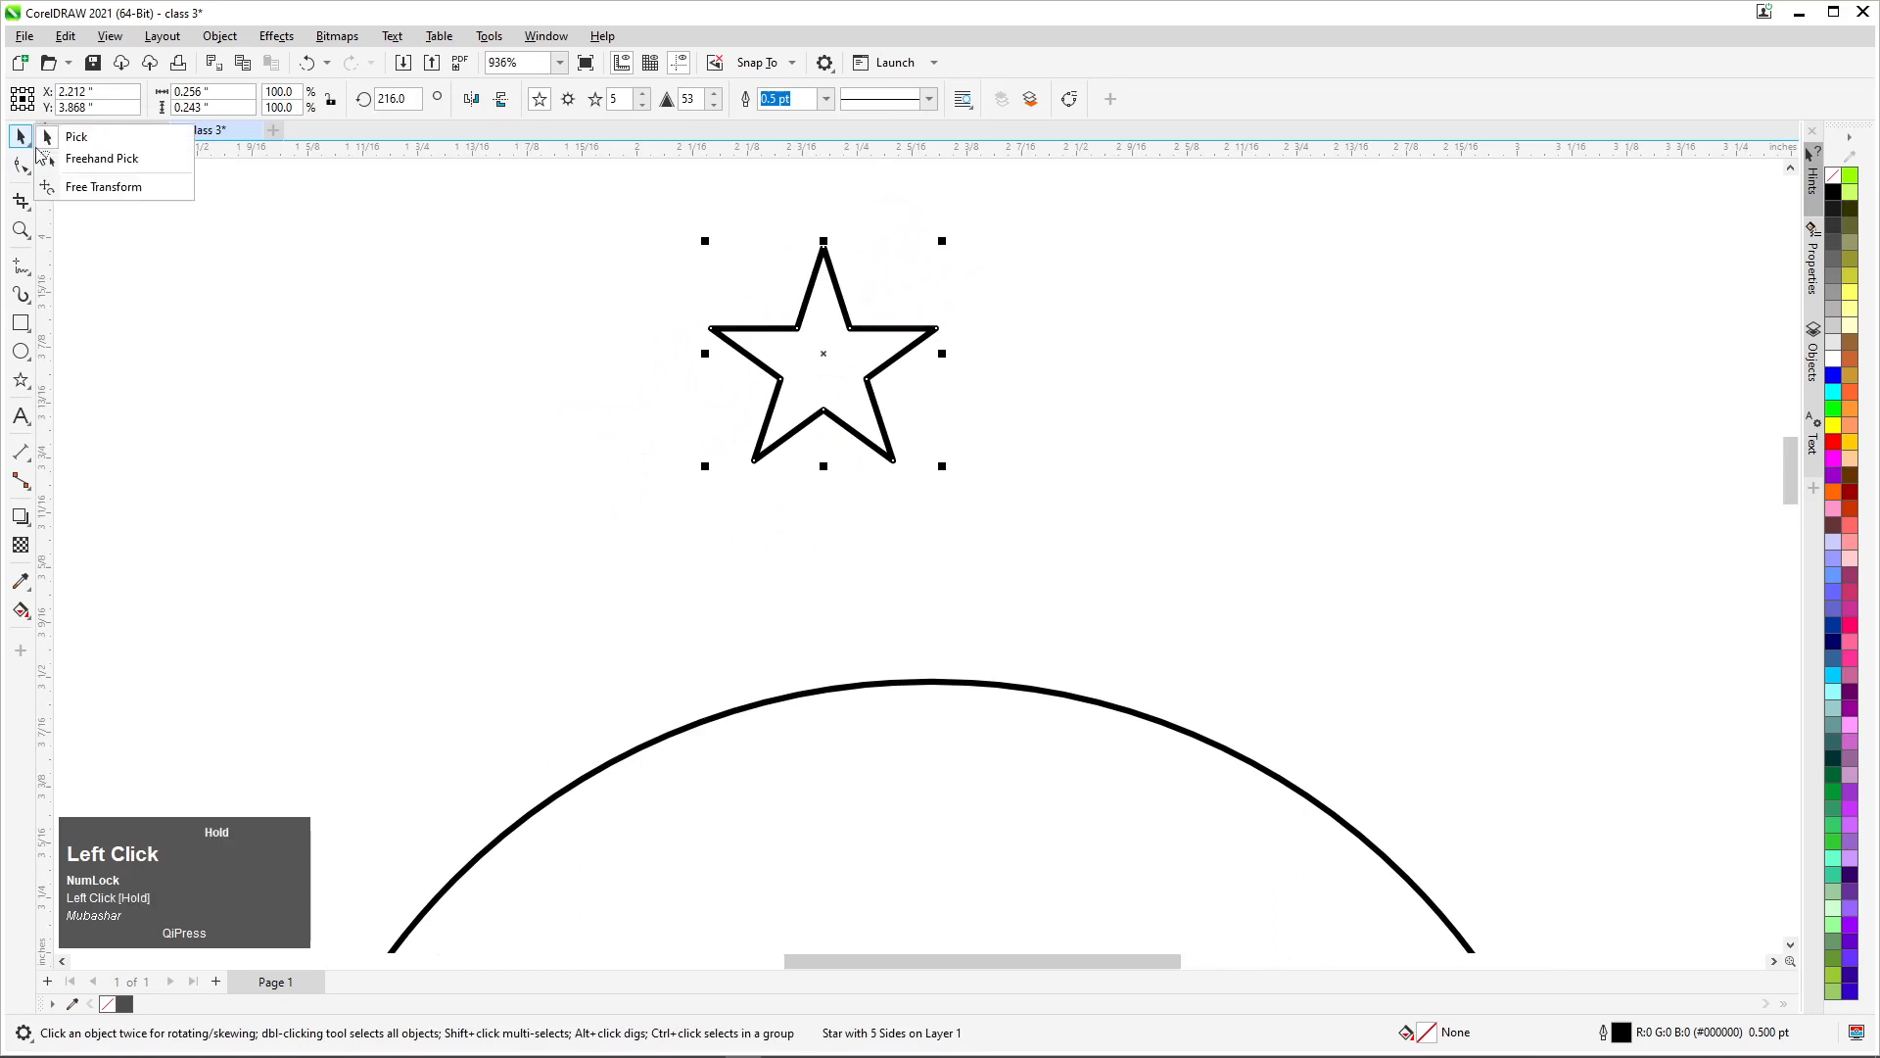
click(125, 194)
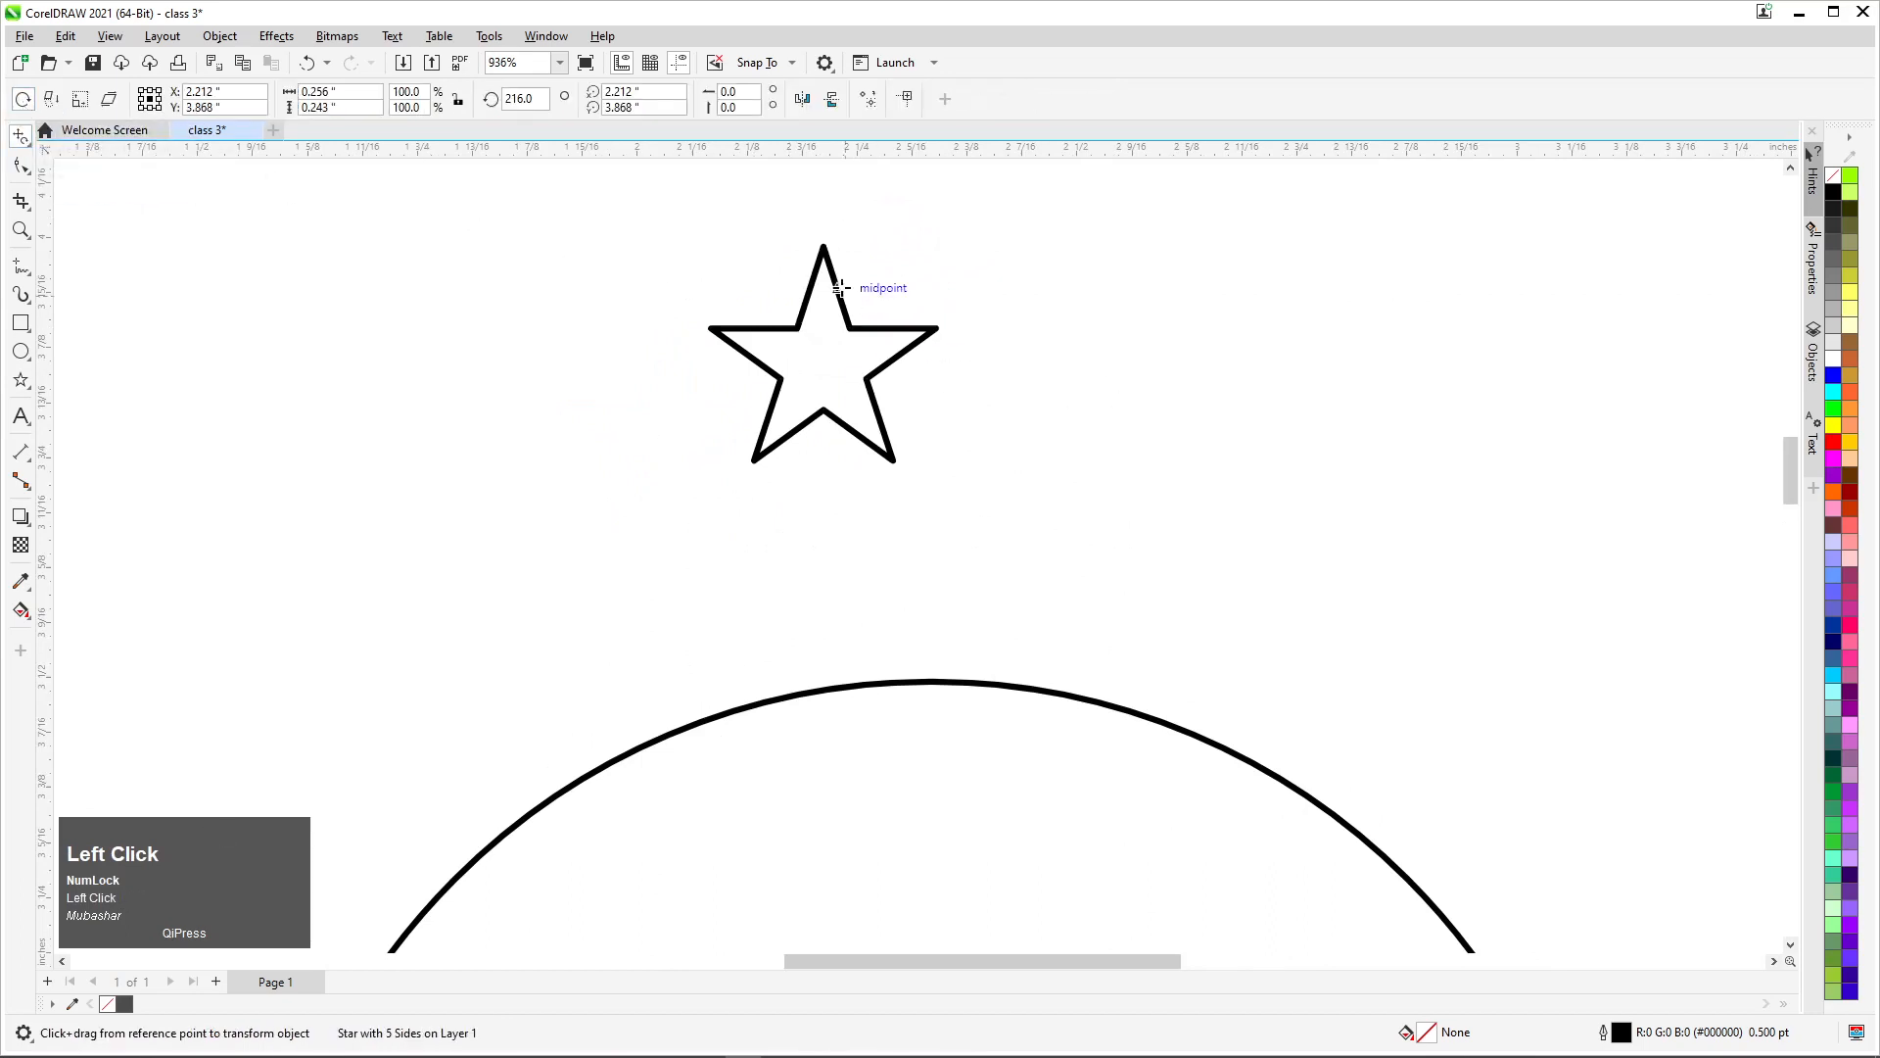
drag(822, 250, 732, 479)
drag(706, 312, 1025, 380)
drag(842, 292, 926, 220)
click(22, 137)
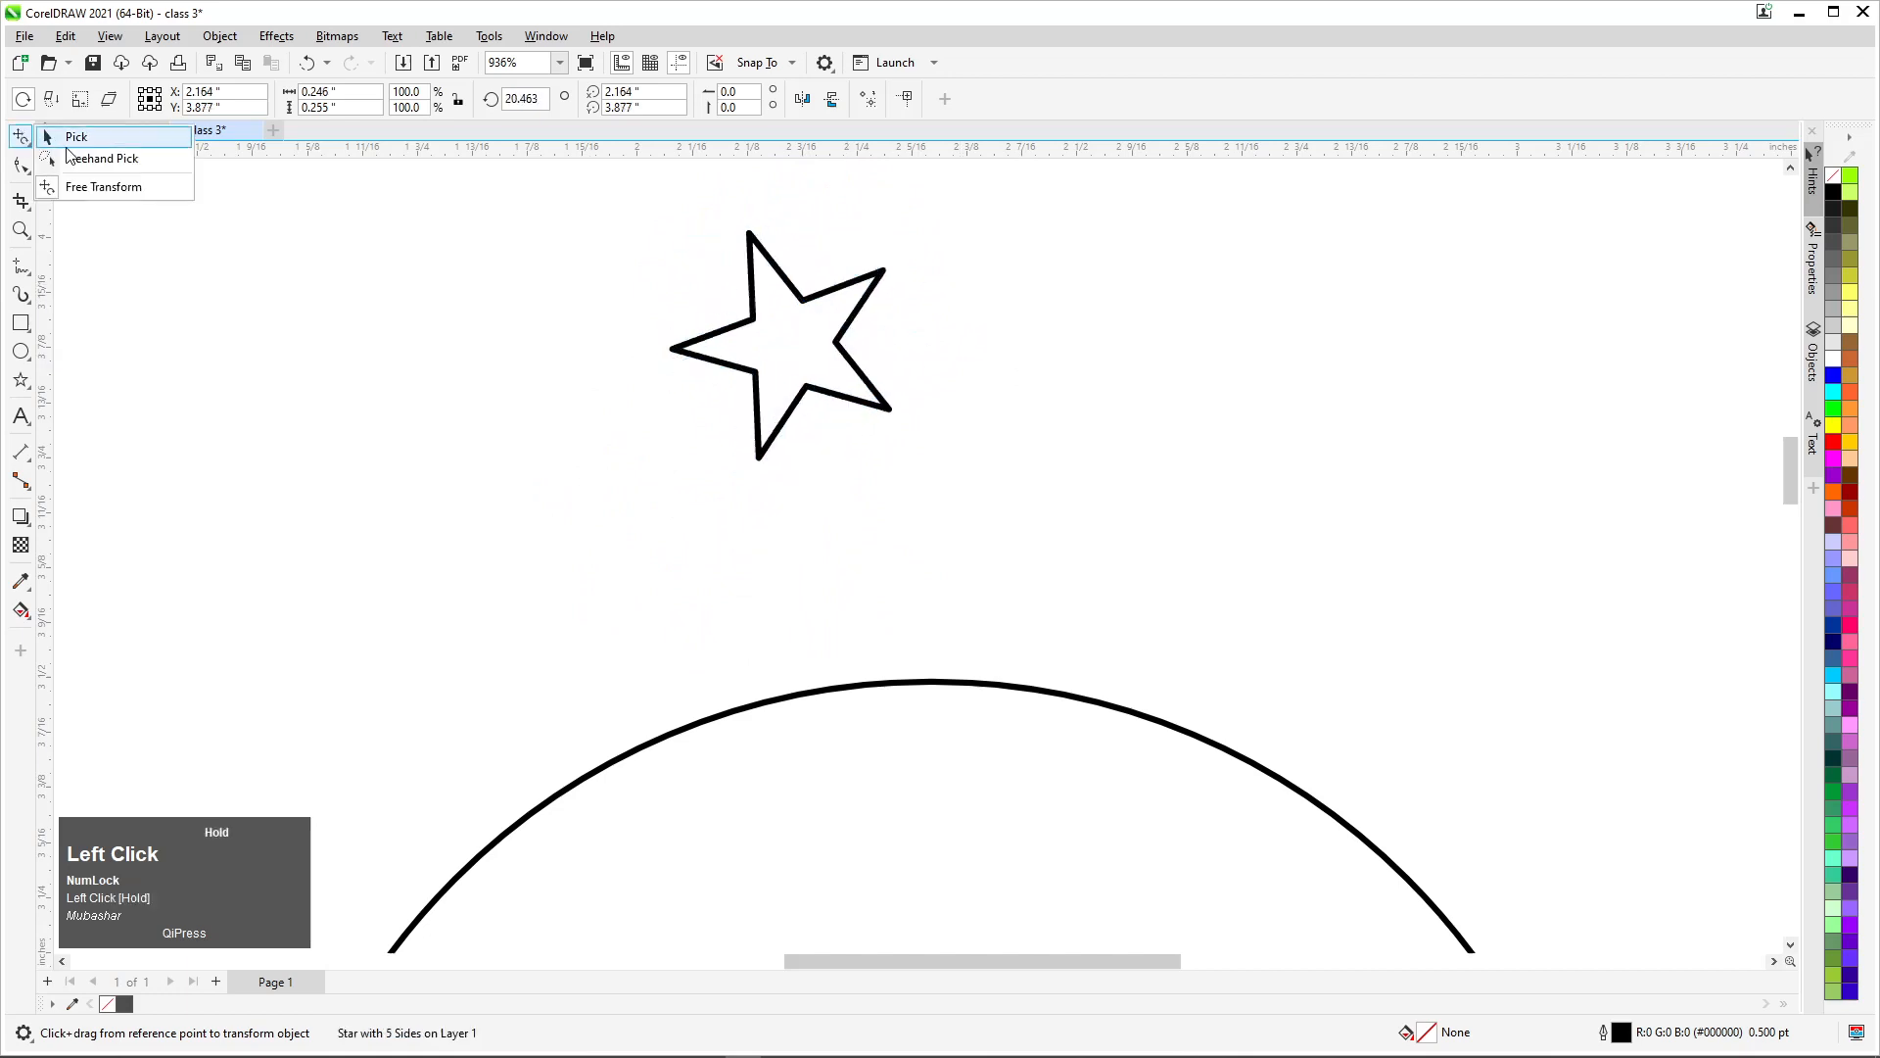
click(78, 132)
Move the rotated star to the right above the circle and delete it
scroll(580, 202, down, 2)
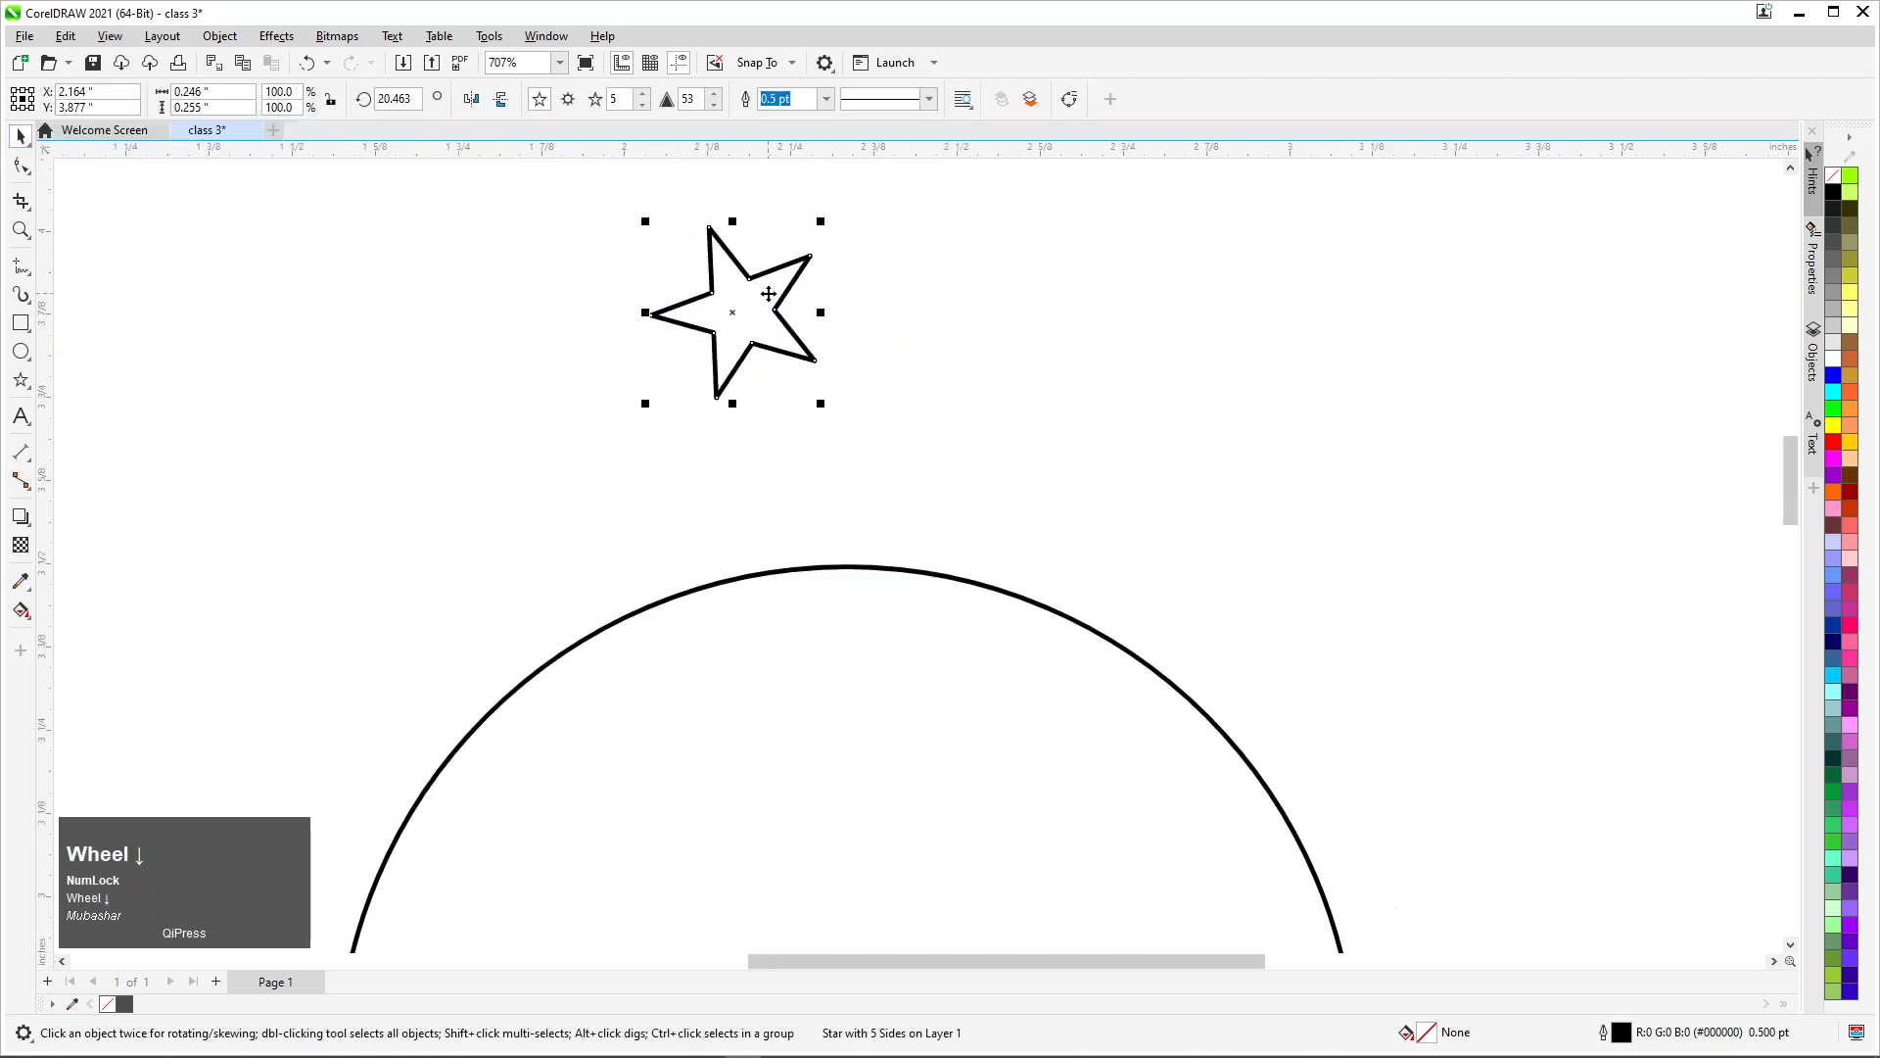
click(22, 139)
click(447, 307)
drag(666, 284, 967, 257)
scroll(895, 306, down, 2)
key(Delete)
Draw a square of about 0.2 inches above the circle at about X 2.29, Y 3.89 inches
key(F6)
drag(780, 272, 842, 350)
scroll(847, 295, up, 3)
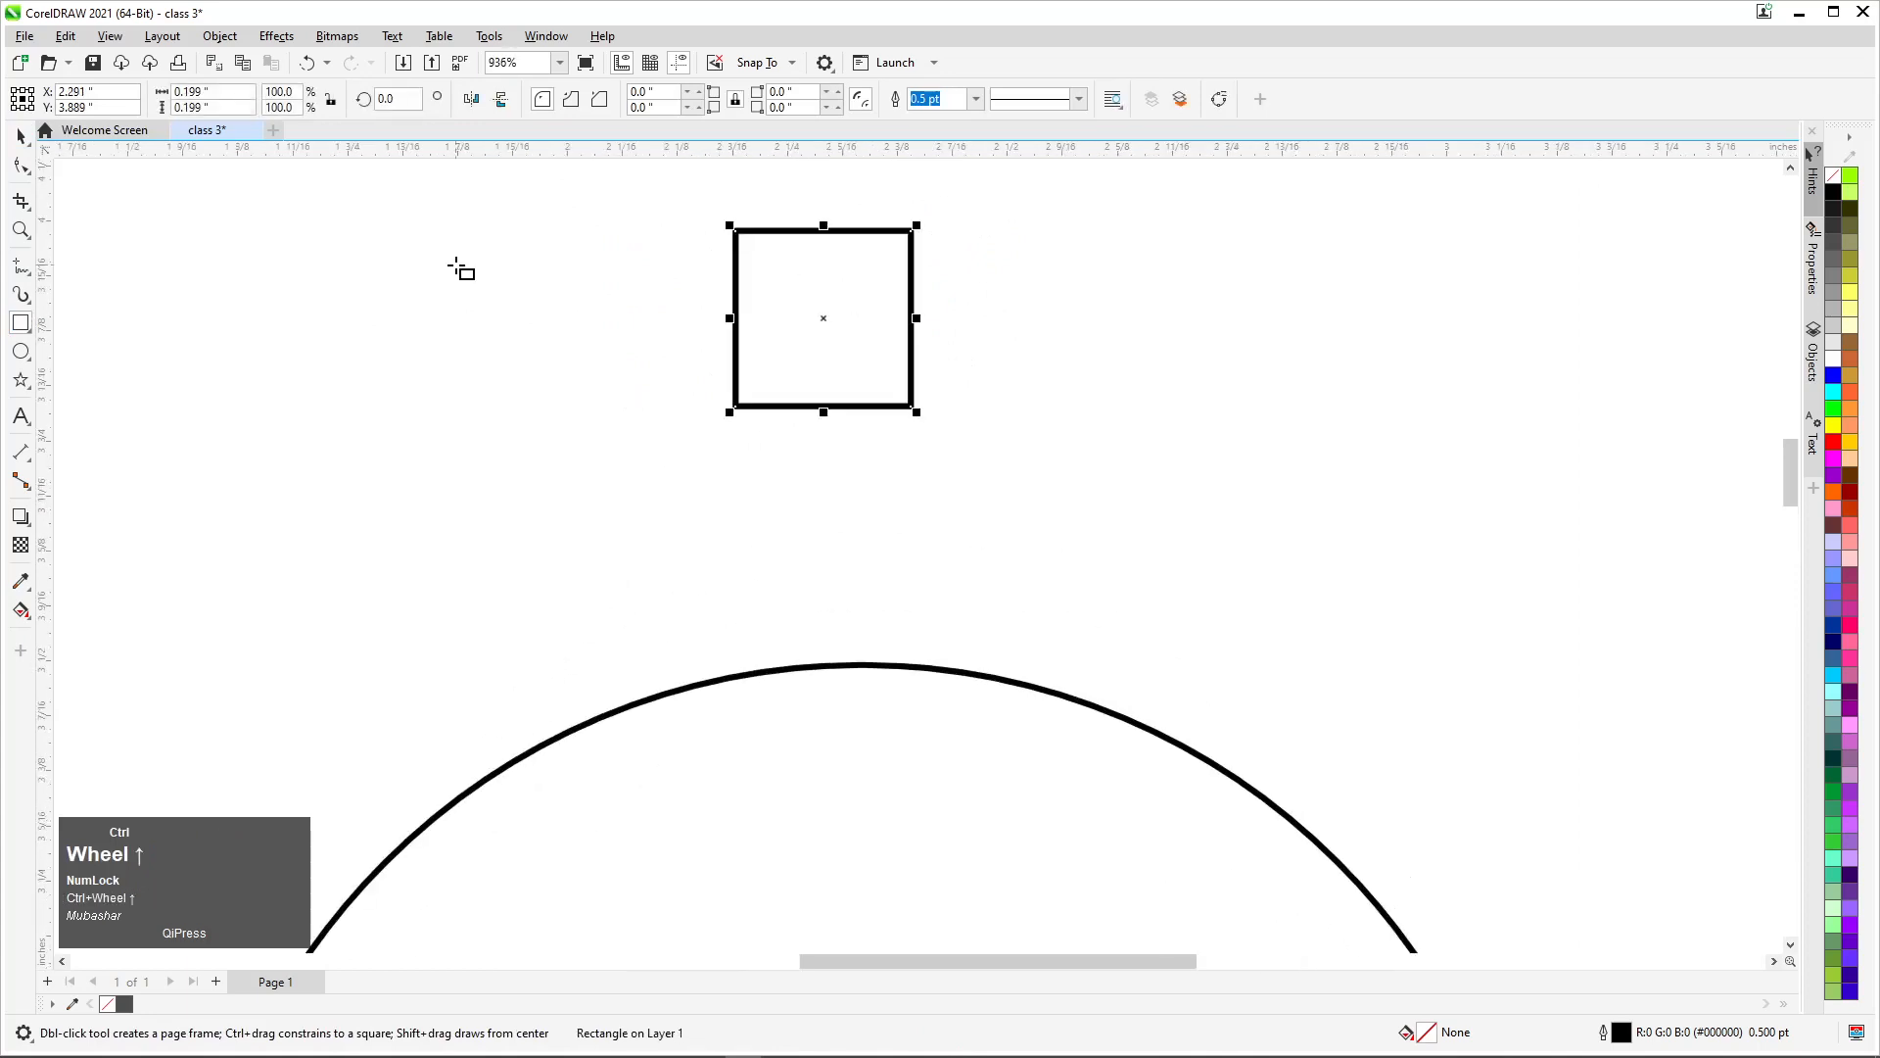
Move the square with the Pick tool to about X 2.39, Y 3.81 inches and switch it to rotation mode
click(20, 136)
click(180, 260)
drag(823, 287, 917, 359)
click(946, 339)
scroll(958, 343, up, 3)
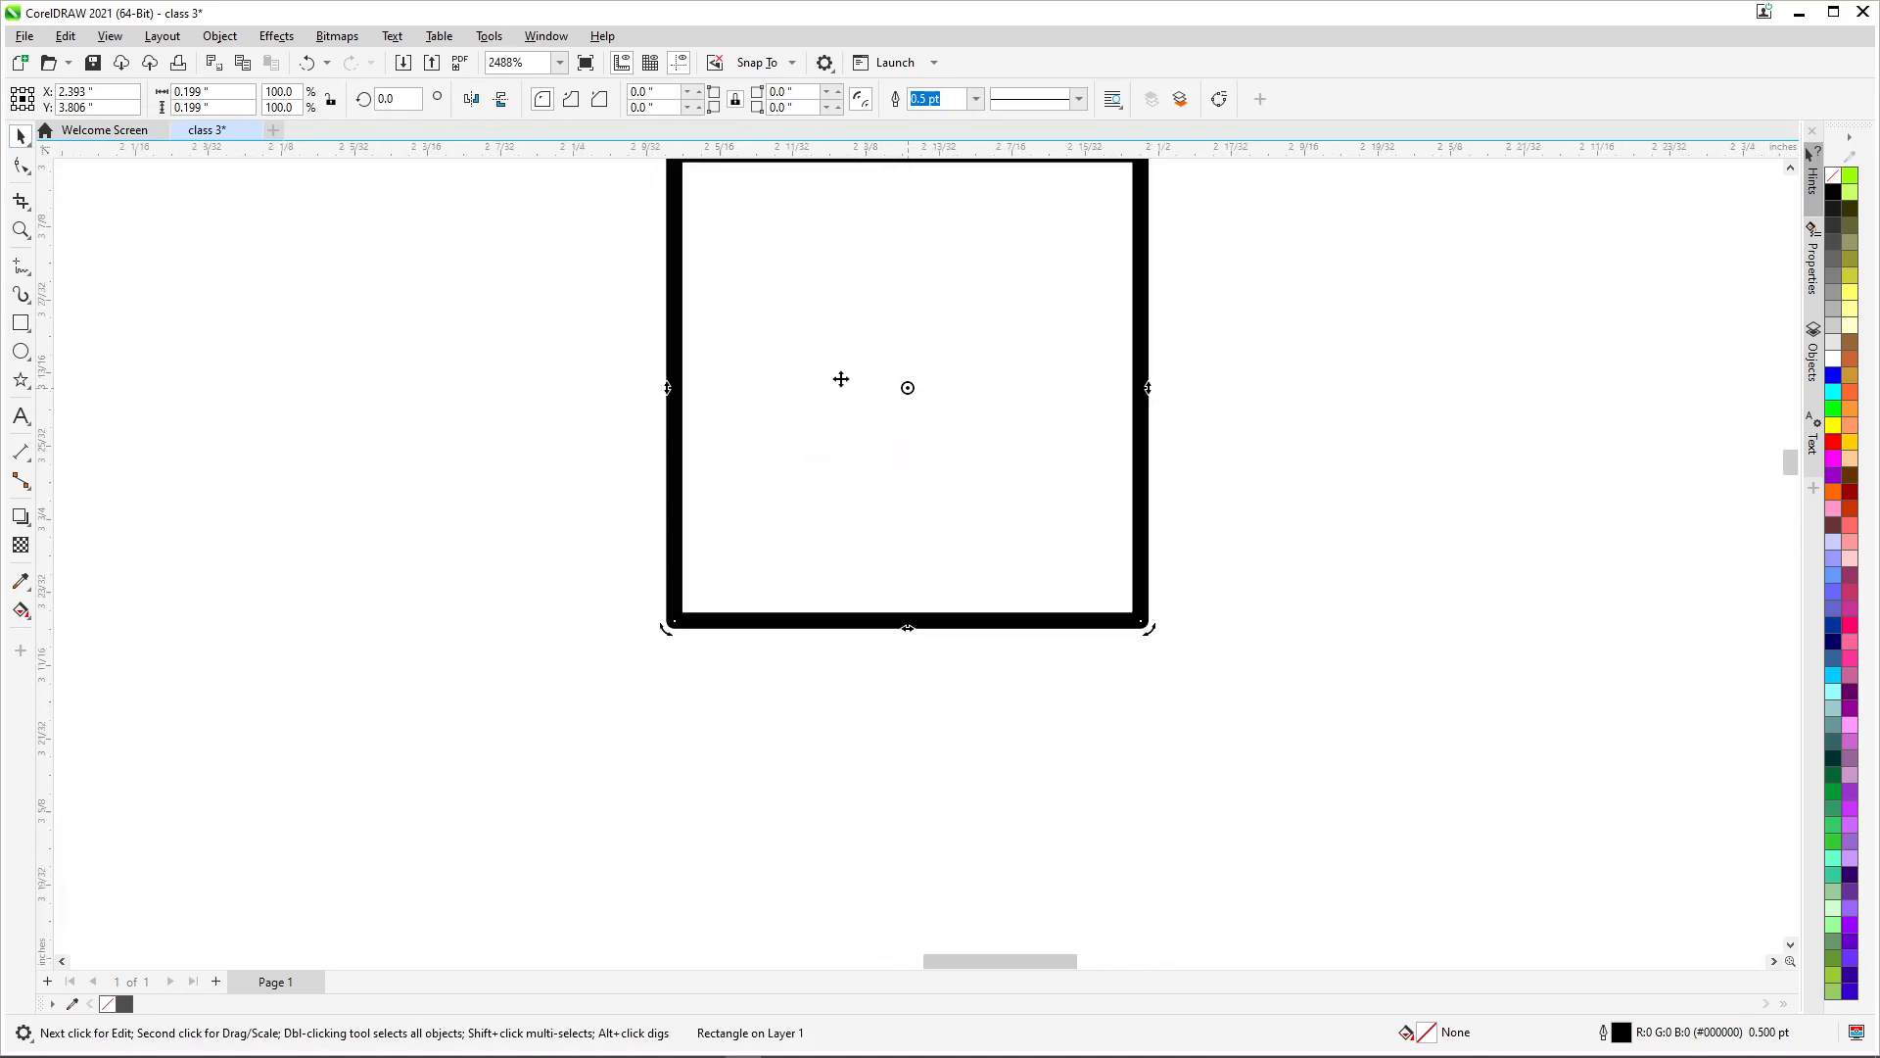
Rotate the square freely to about 92.6 degrees and move its rotation centre to the lower-left corner
ctrl+scroll(943, 361, down, 1)
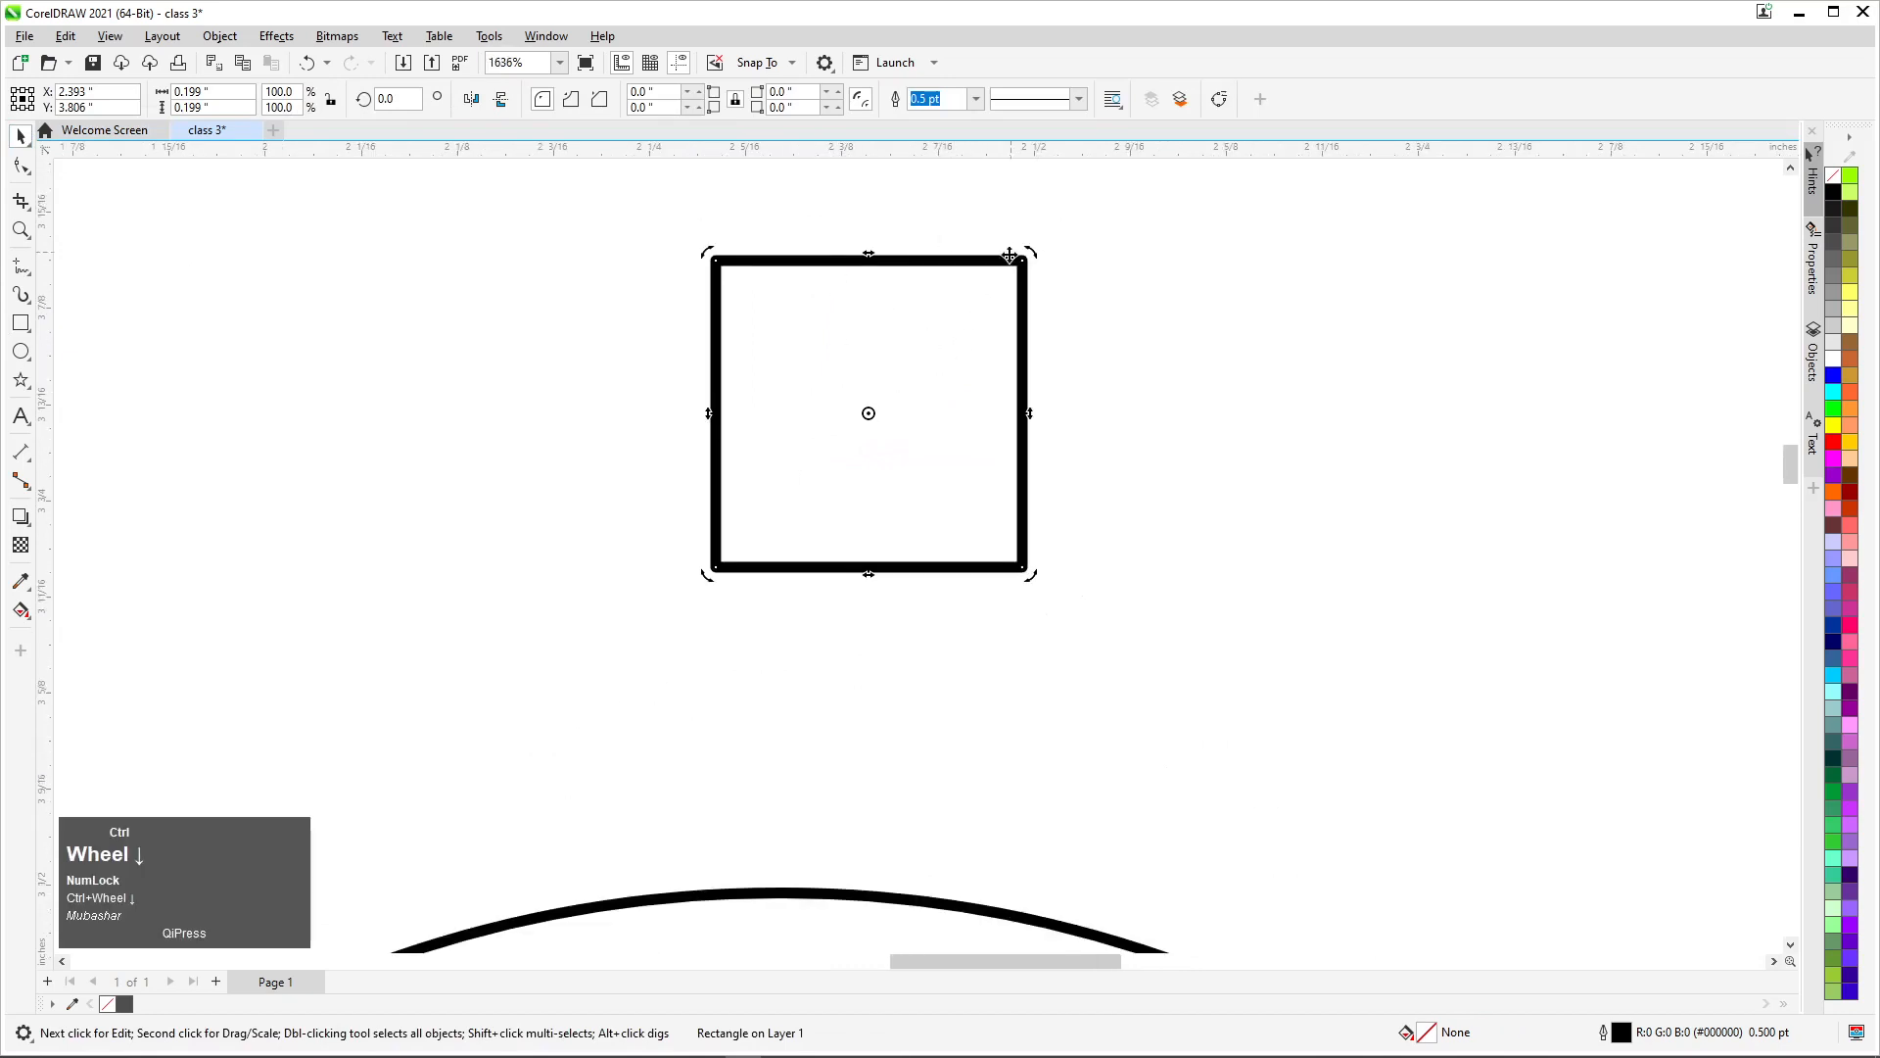
drag(1033, 249, 802, 355)
drag(723, 573, 723, 574)
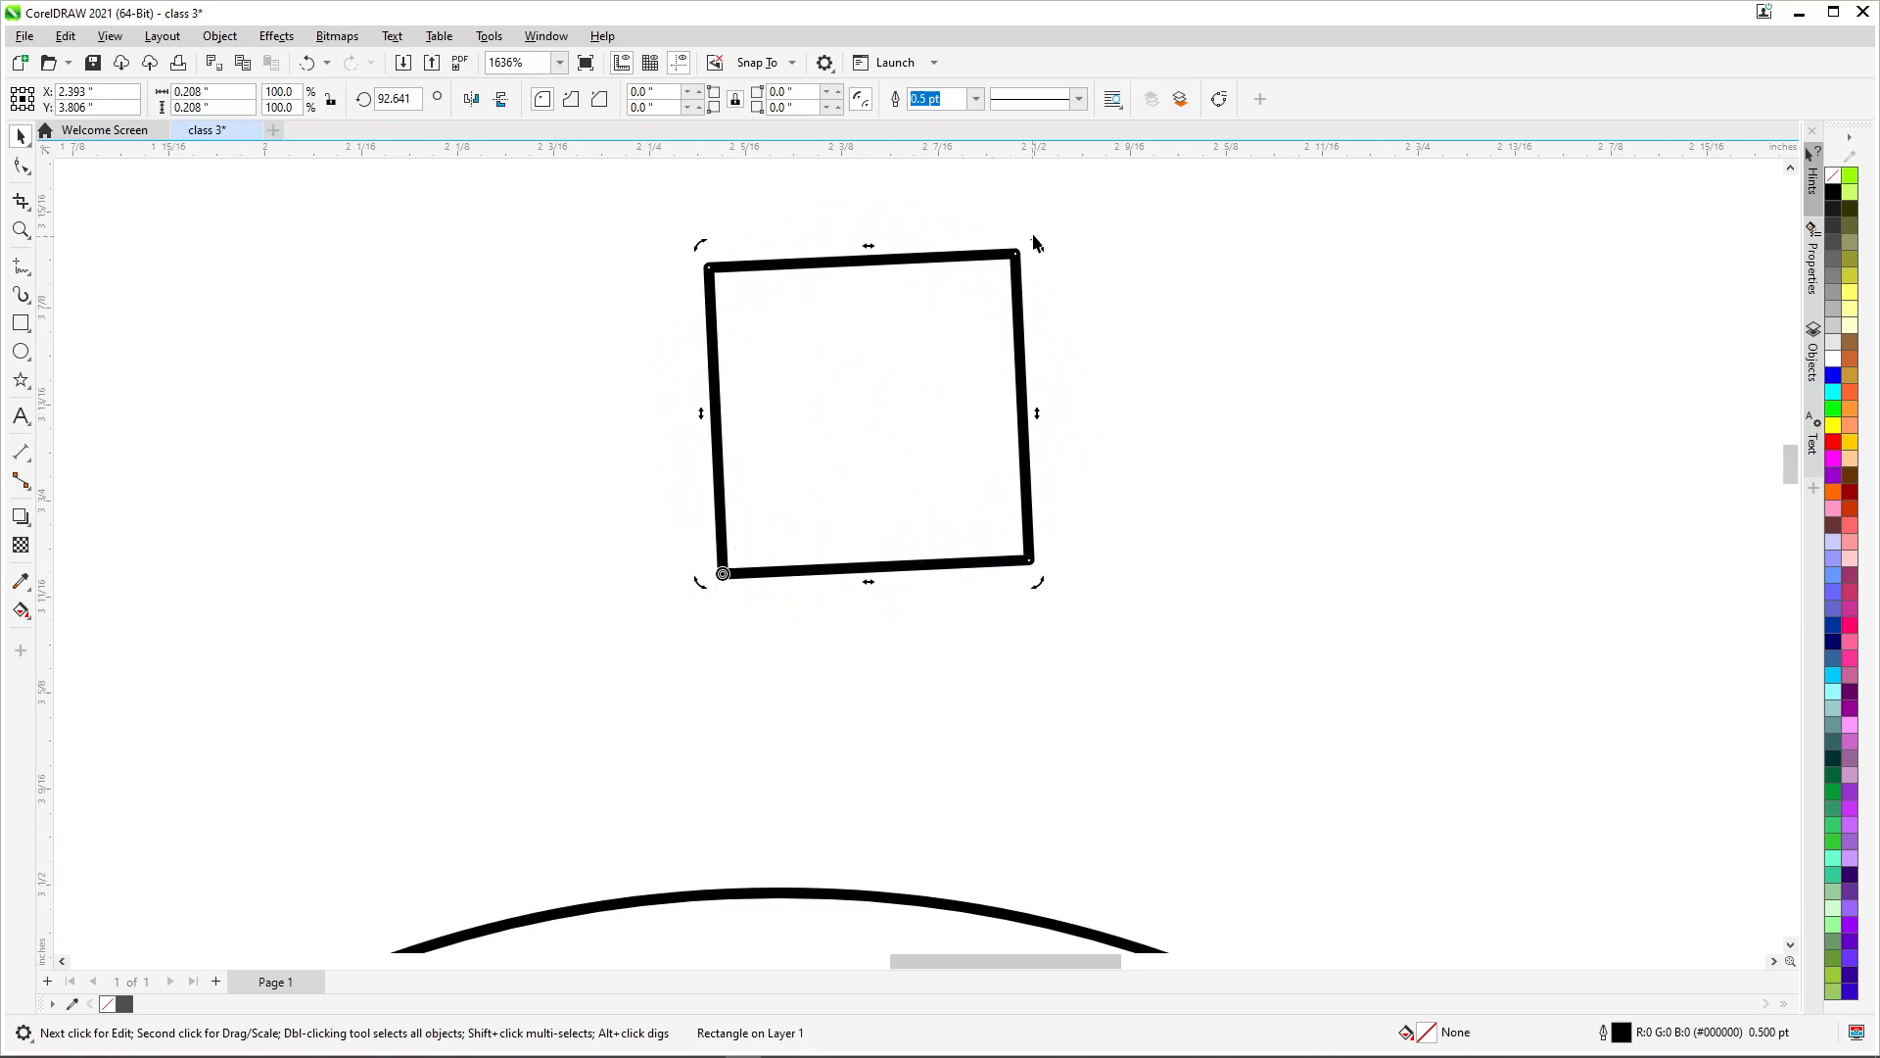
Rotate the square around its corner several times to about 73.6 degrees, then delete it
drag(1038, 248, 654, 592)
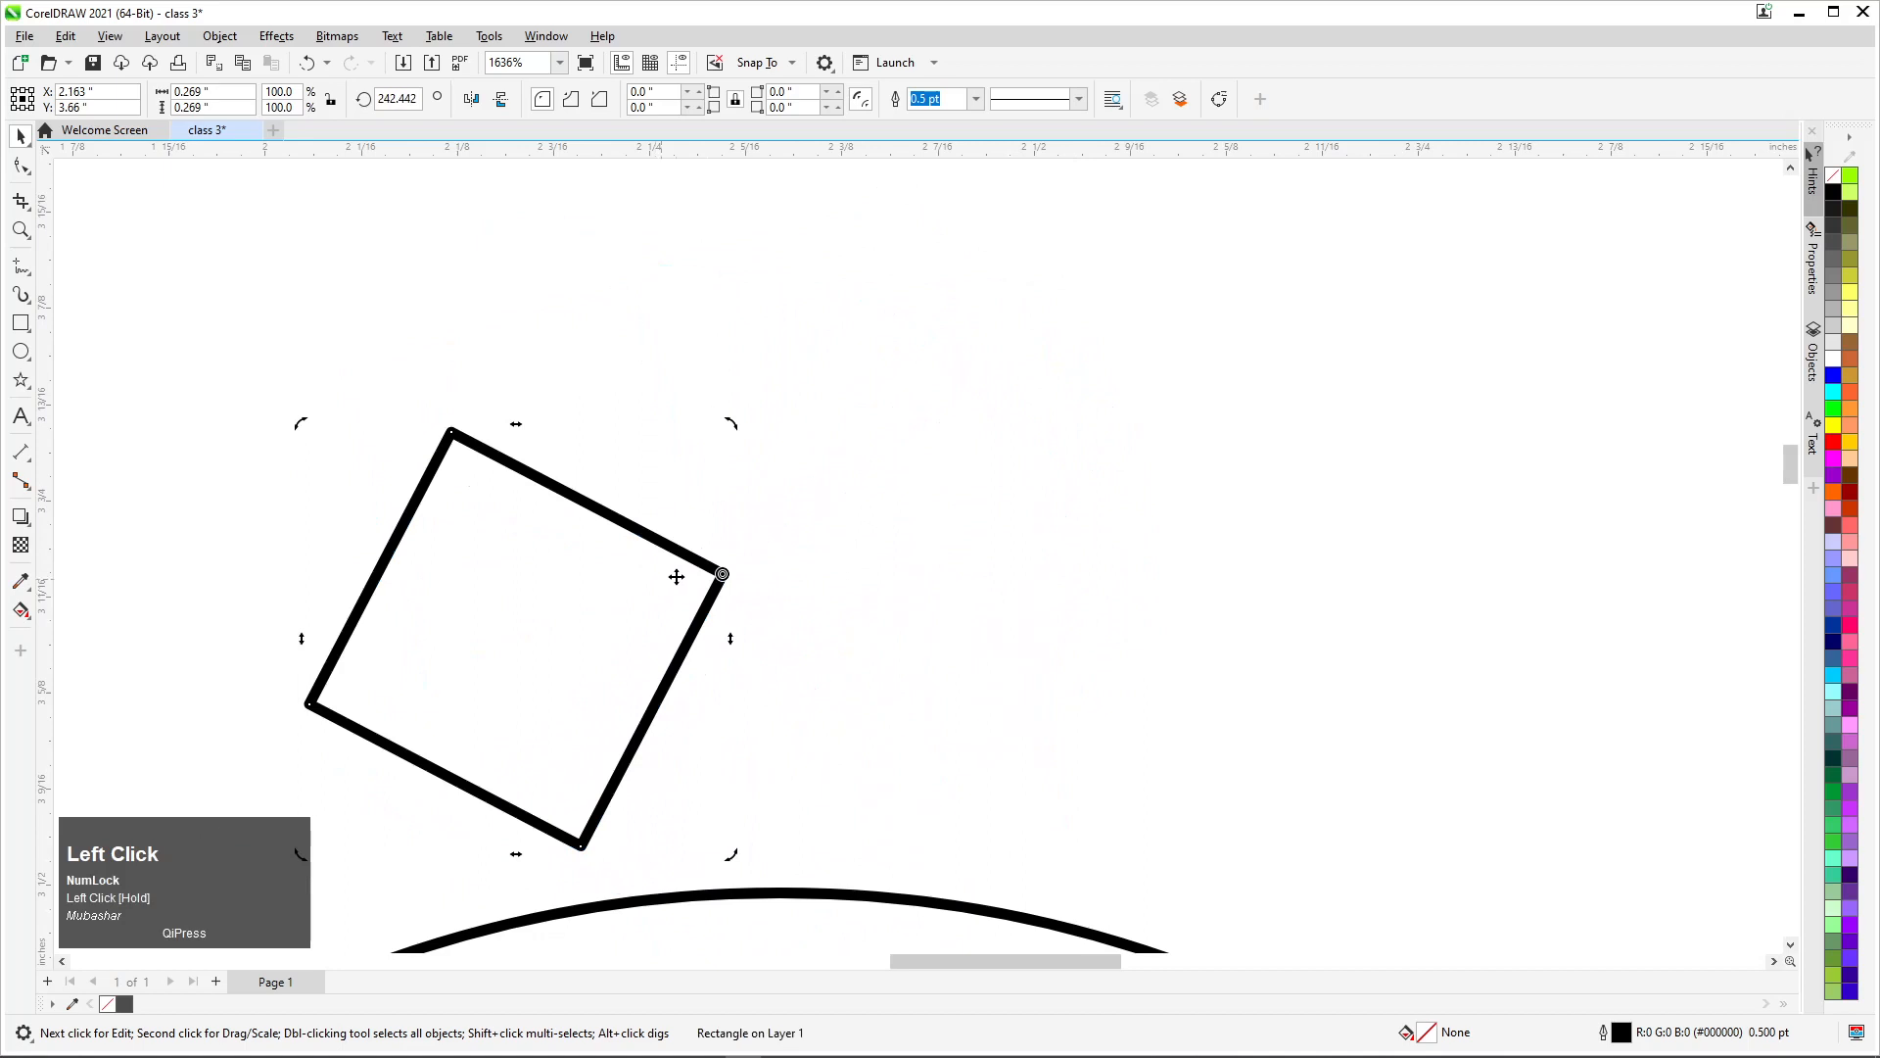
drag(736, 424, 938, 668)
scroll(713, 617, down, 2)
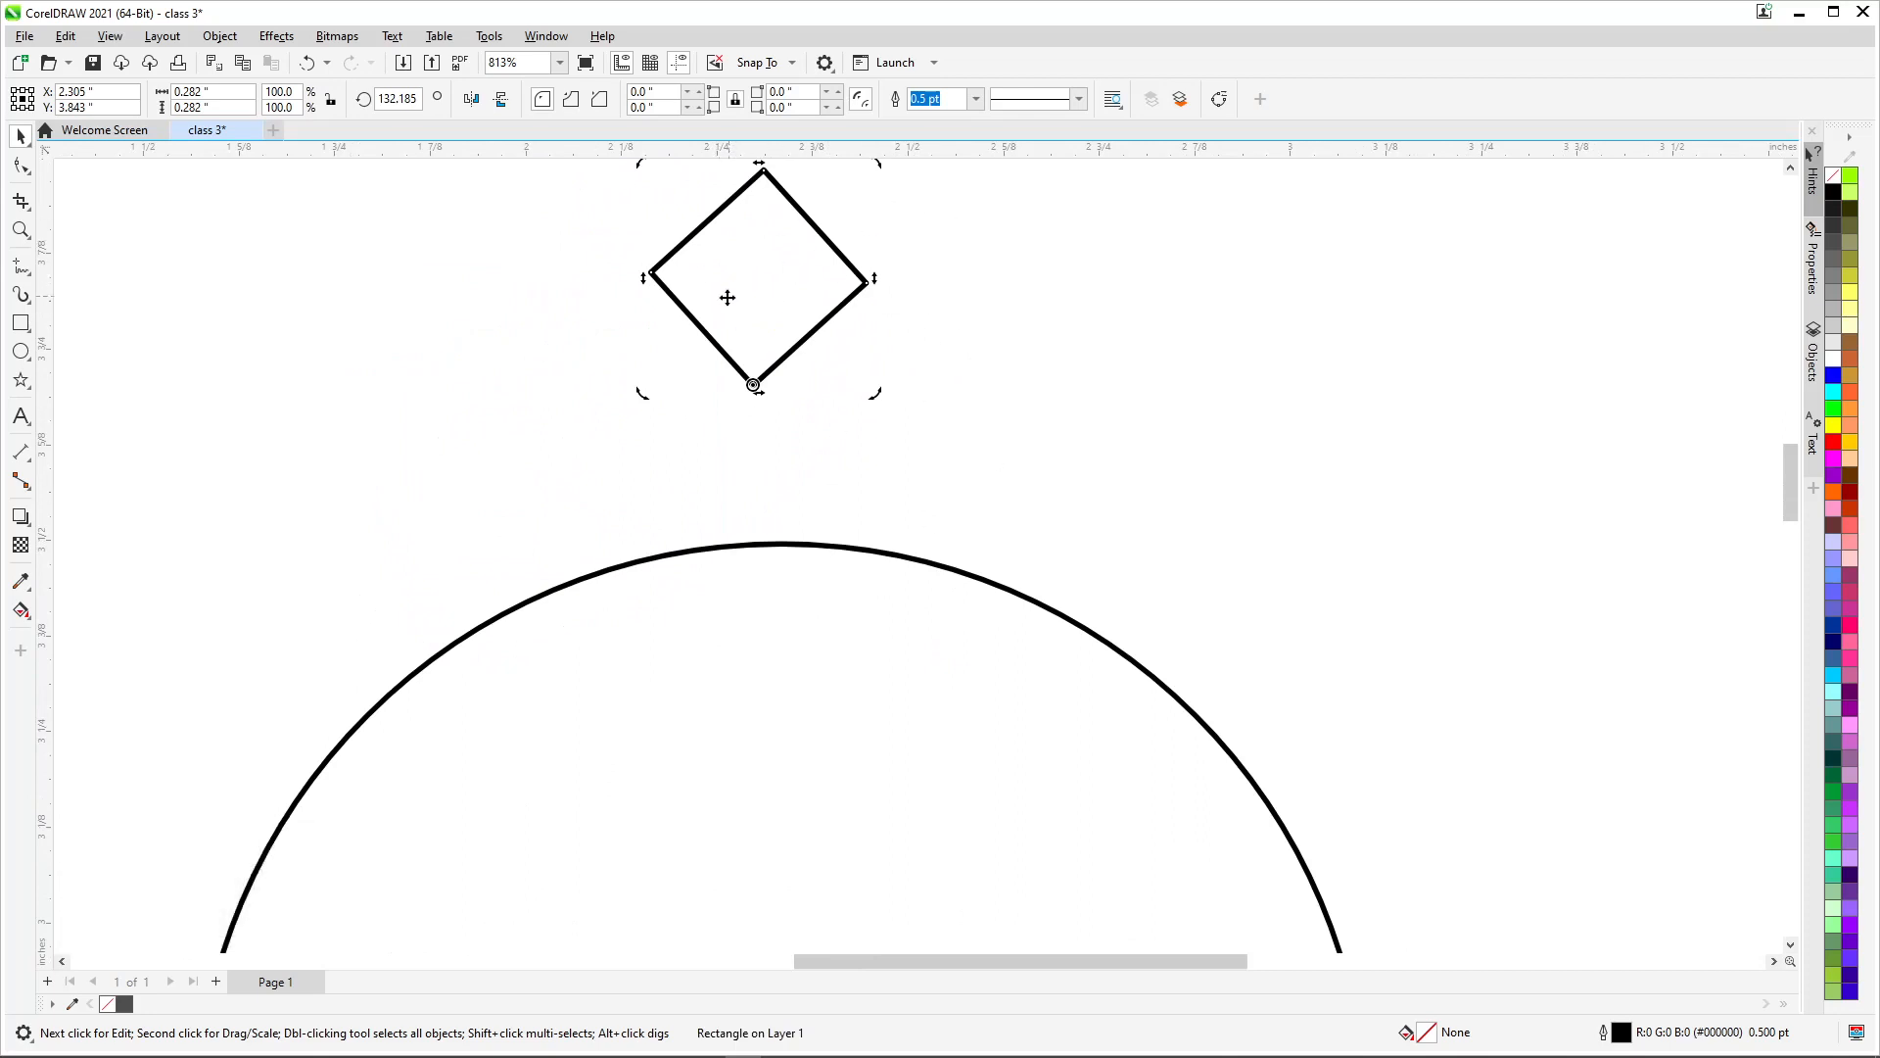
scroll(730, 244, down, 2)
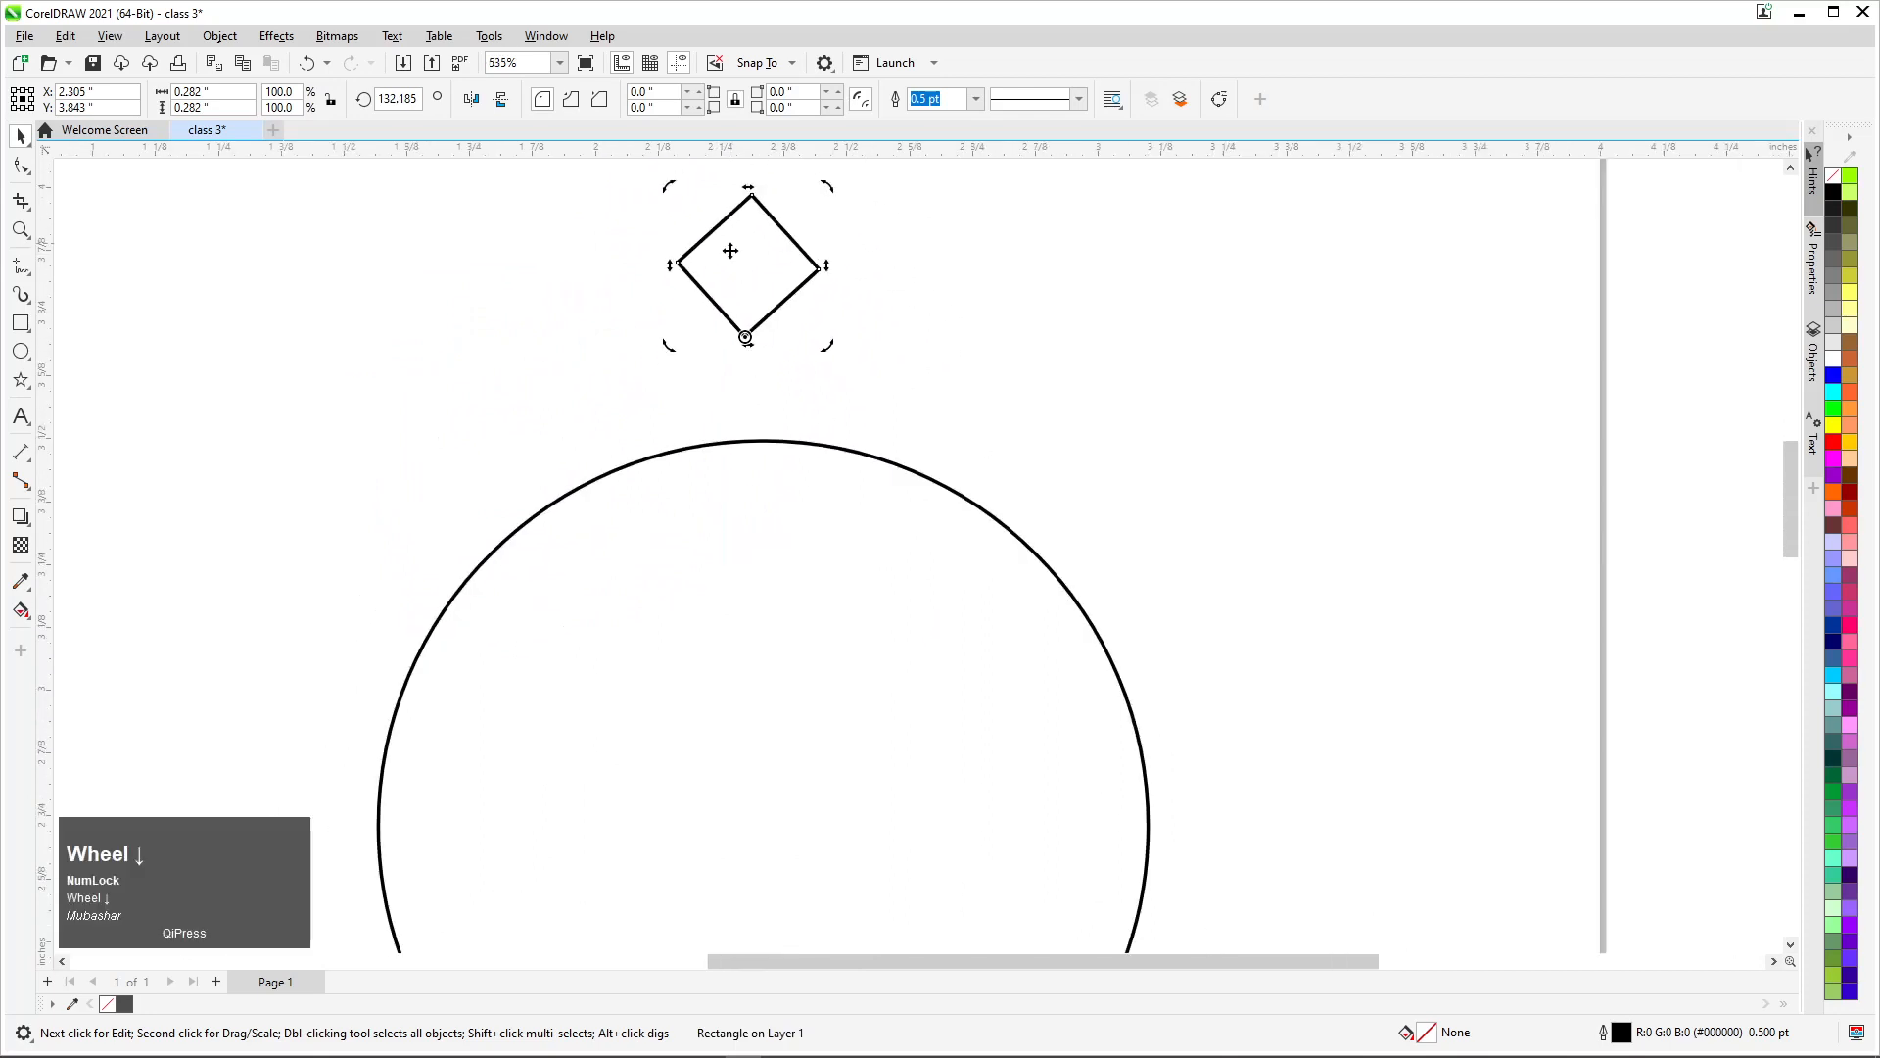
drag(749, 179, 874, 273)
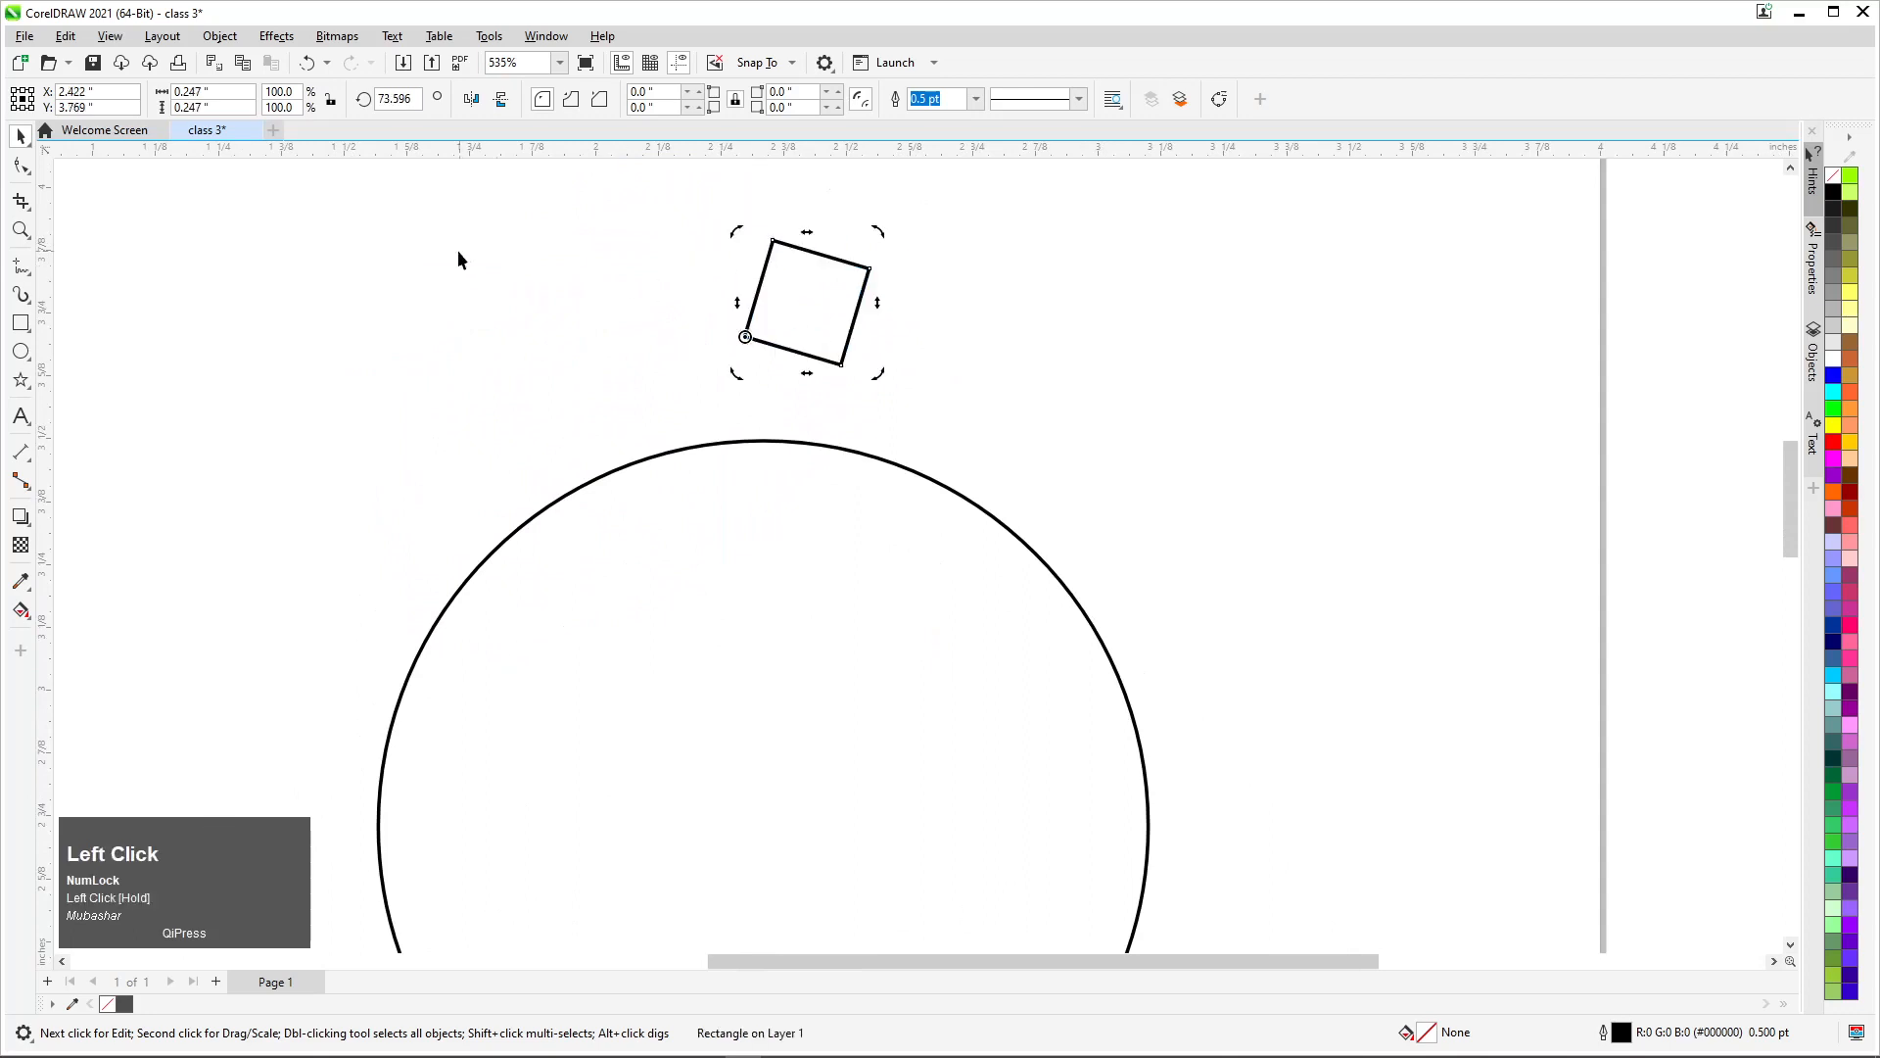
key(Delete)
Select the large circle and move it slightly down on the page
scroll(778, 347, down, 2)
scroll(812, 407, up, 1)
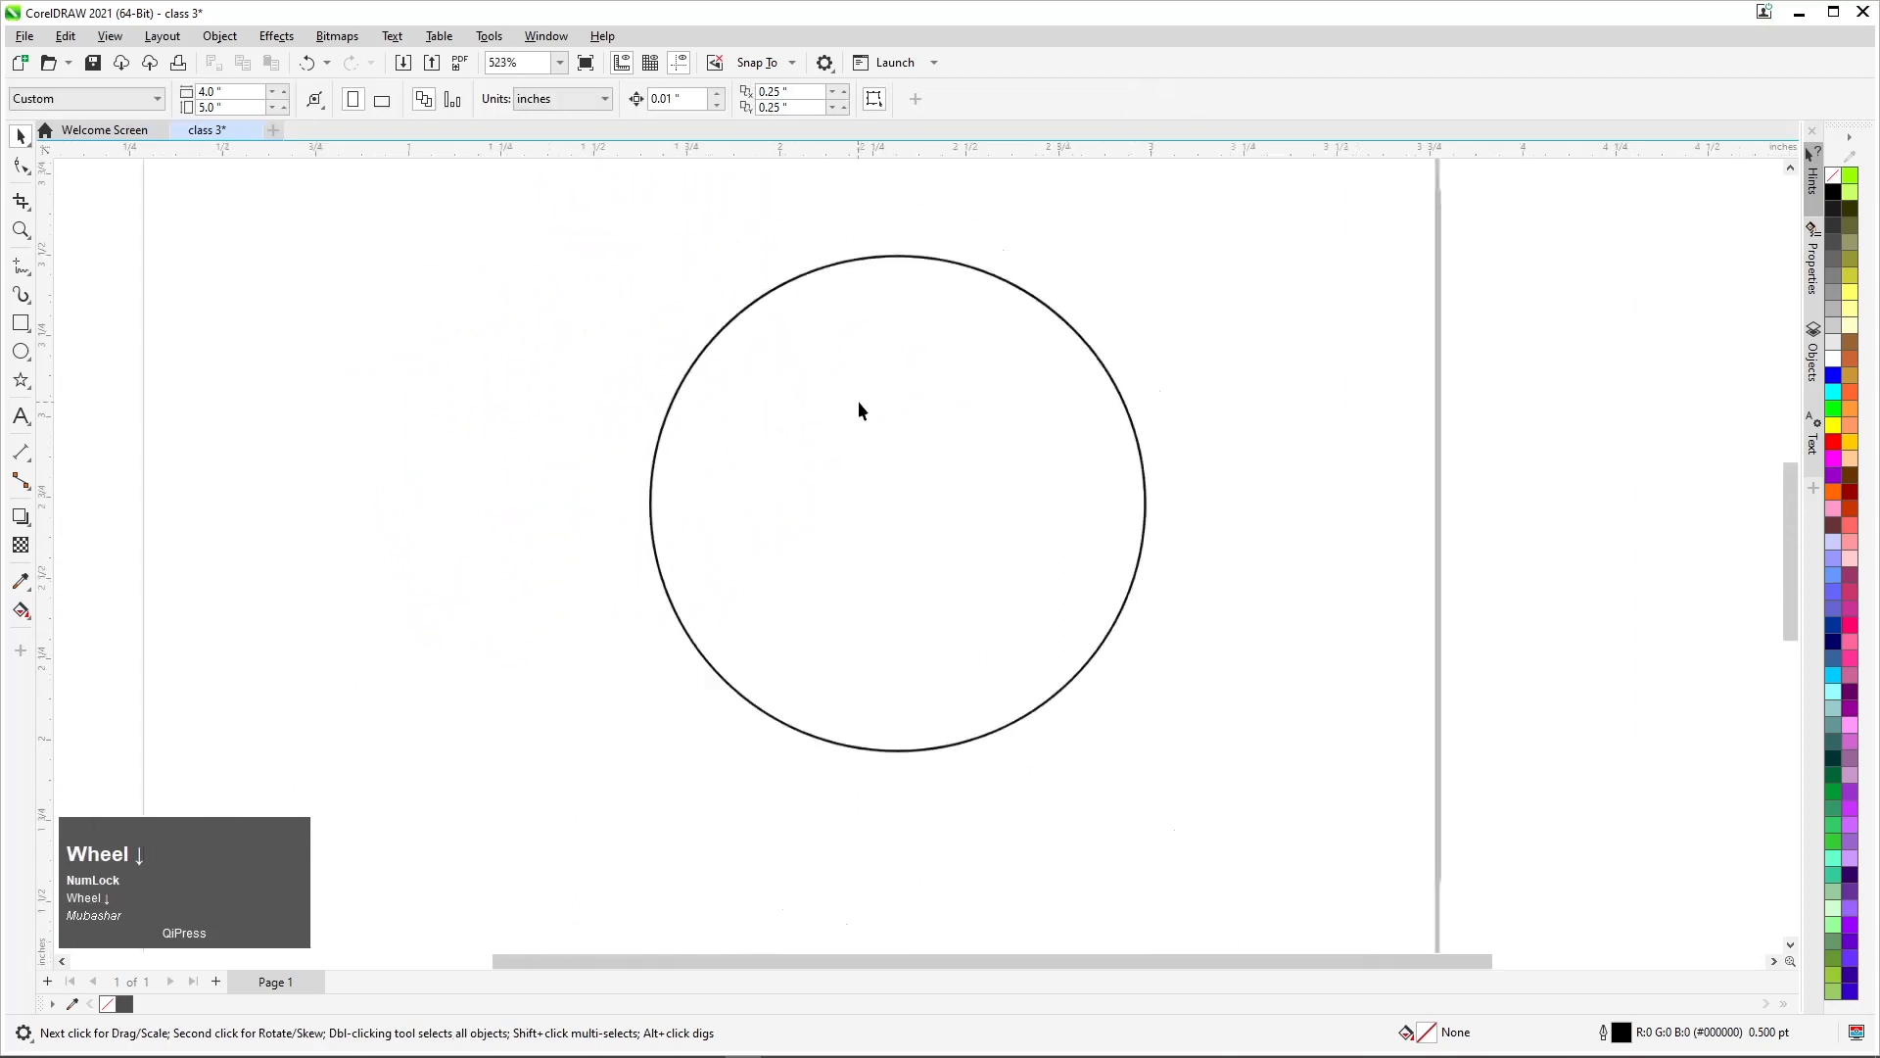
click(927, 449)
drag(927, 450, 926, 504)
scroll(977, 395, down, 1)
scroll(743, 361, up, 1)
Draw a square of about 0.22 inches beyond the circle's upper left at about X 1.23, Y 3.43 inches and put it in rotation mode
click(20, 324)
drag(500, 278, 510, 338)
click(20, 137)
click(522, 326)
scroll(523, 318, up, 3)
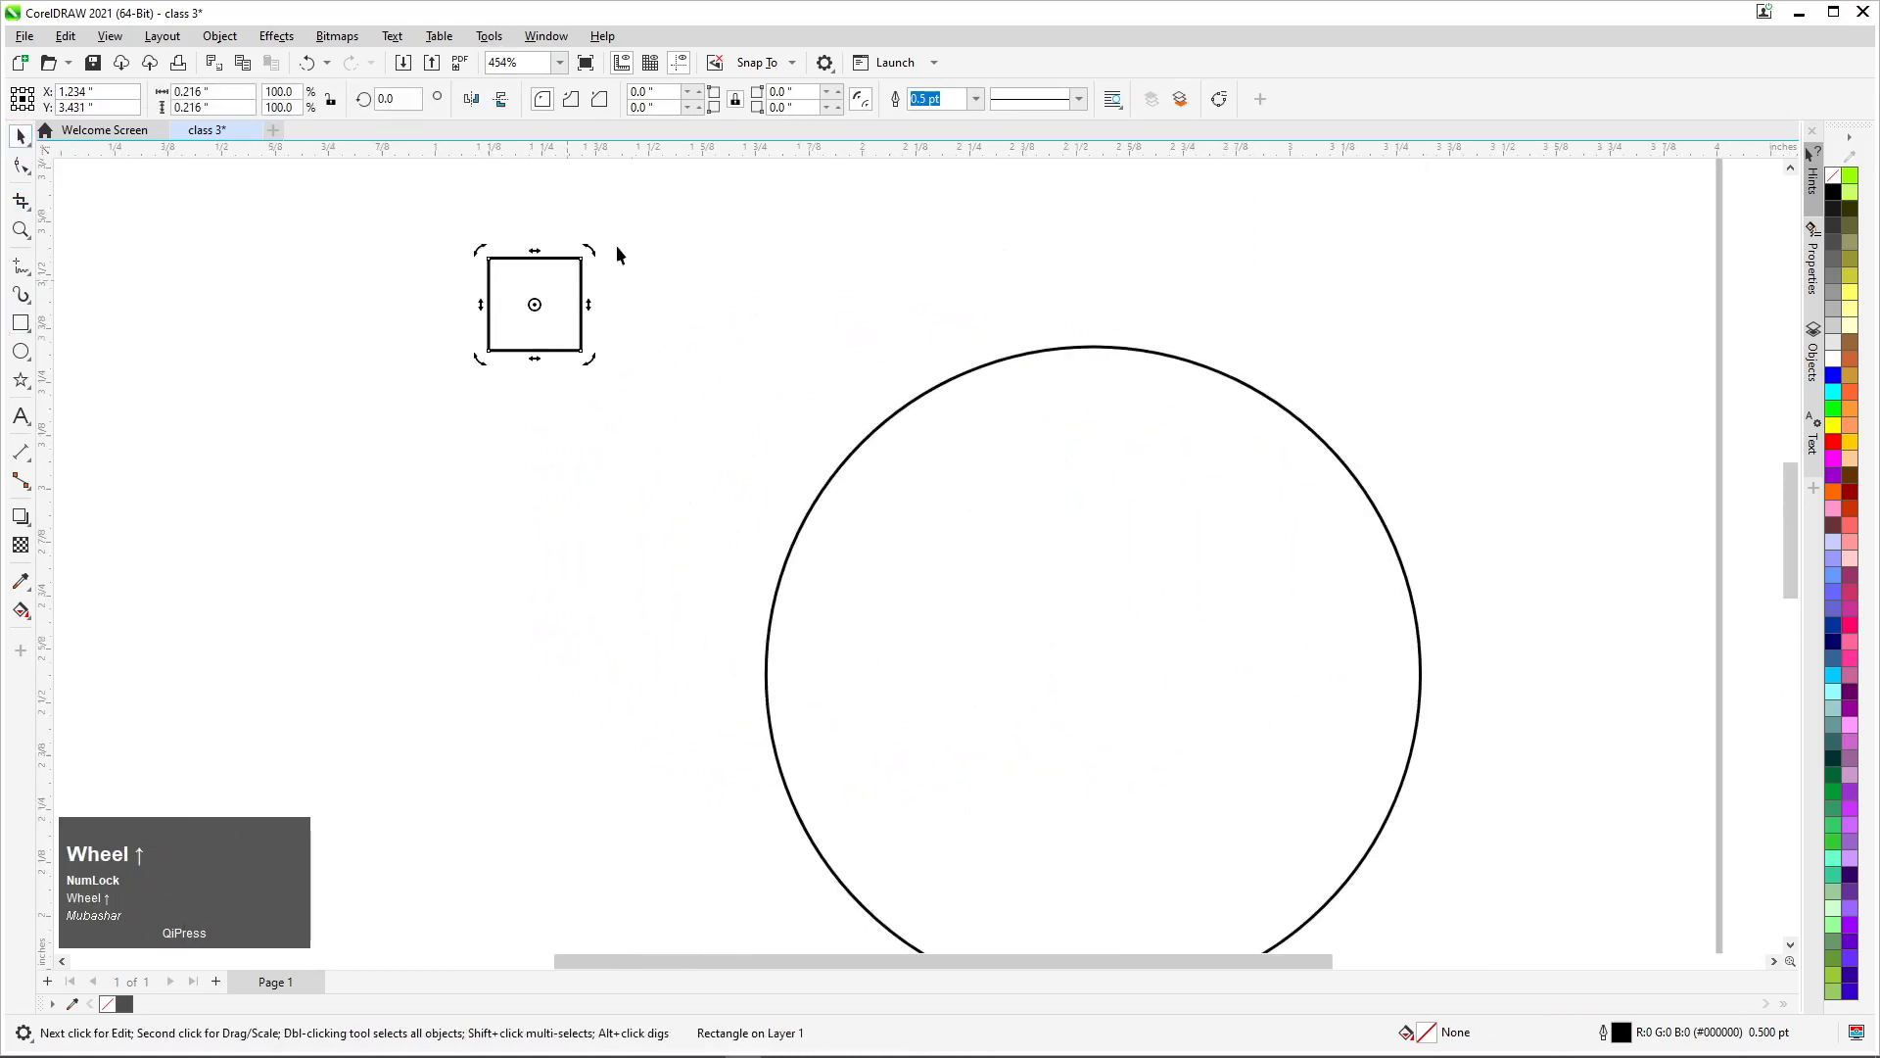
Rotate the square in 15-degree increments to 315 degrees and move it above the circle to about X 2.50, Y 3.56 inches
click(592, 251)
mouse_move(600, 260)
mouse_down()
mouse_move(609, 307)
mouse_move(597, 259)
mouse_move(603, 286)
mouse_up()
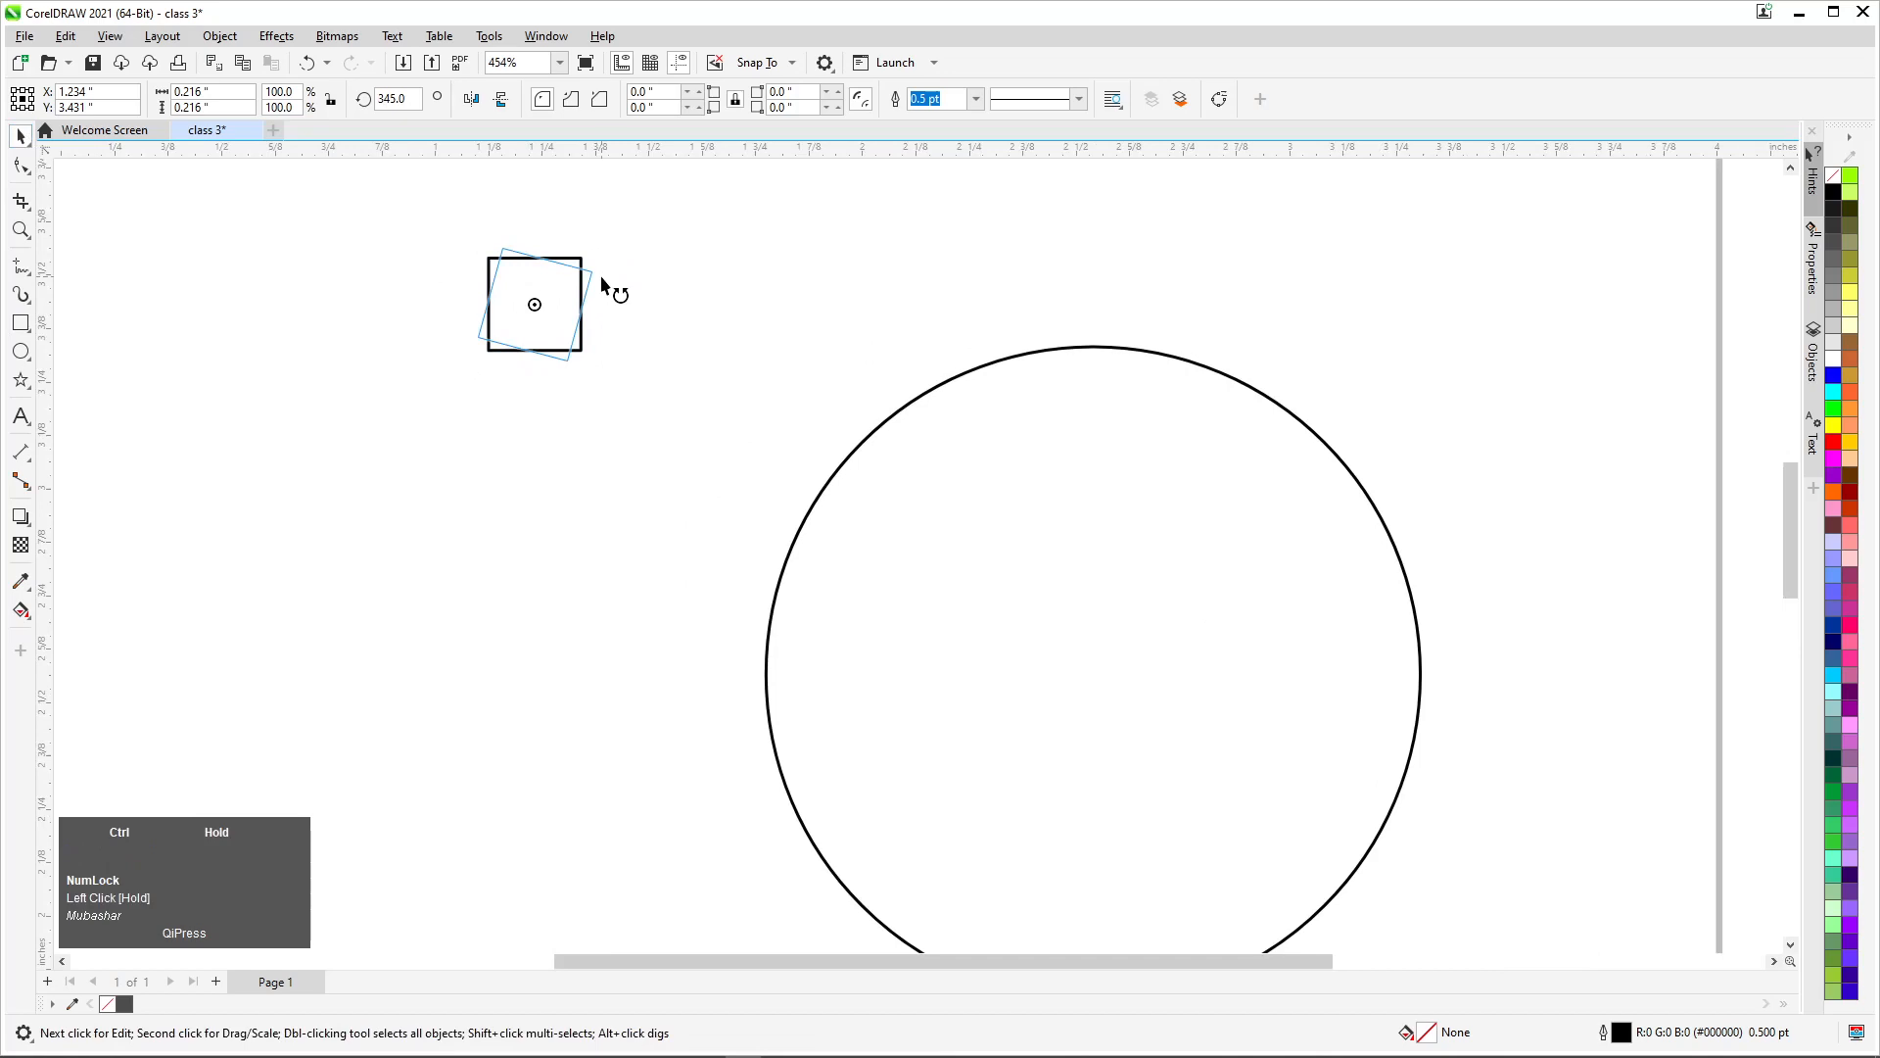
drag(603, 286, 616, 313)
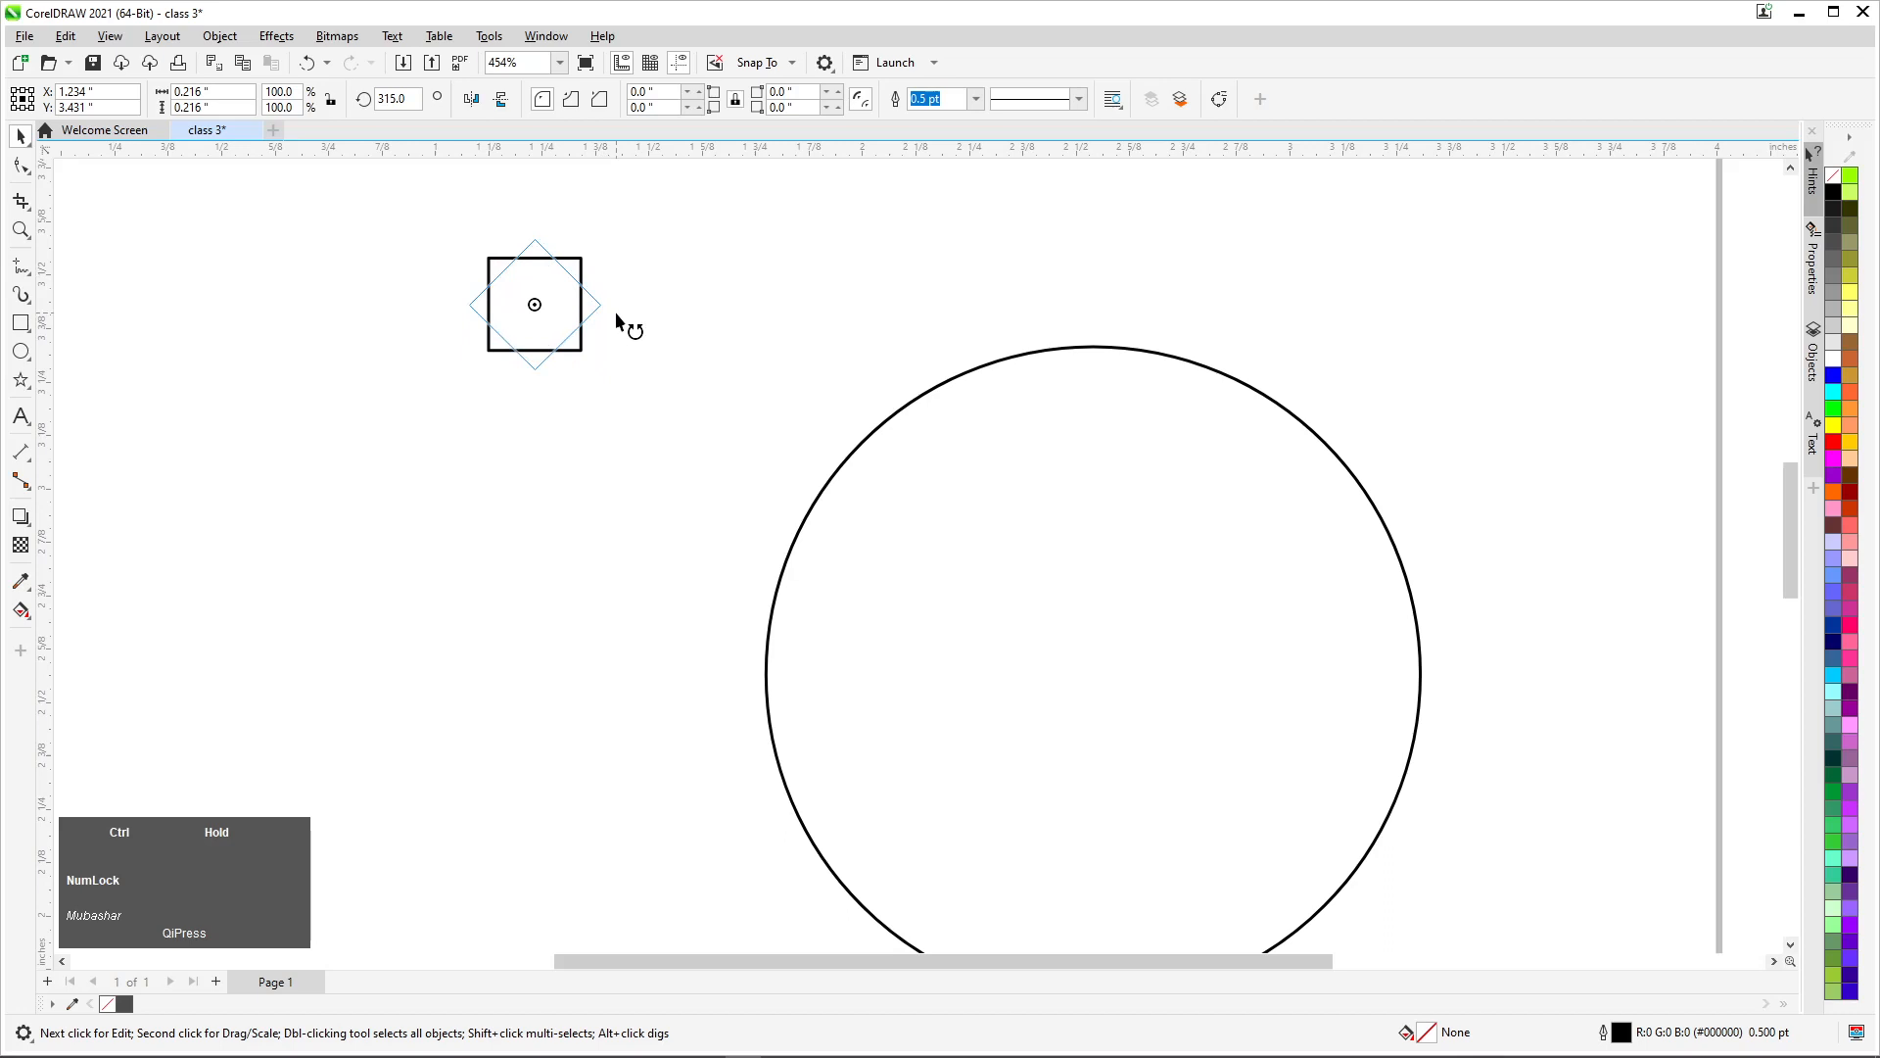
drag(616, 314, 1078, 258)
click(608, 364)
scroll(891, 272, down, 2)
scroll(970, 225, up, 2)
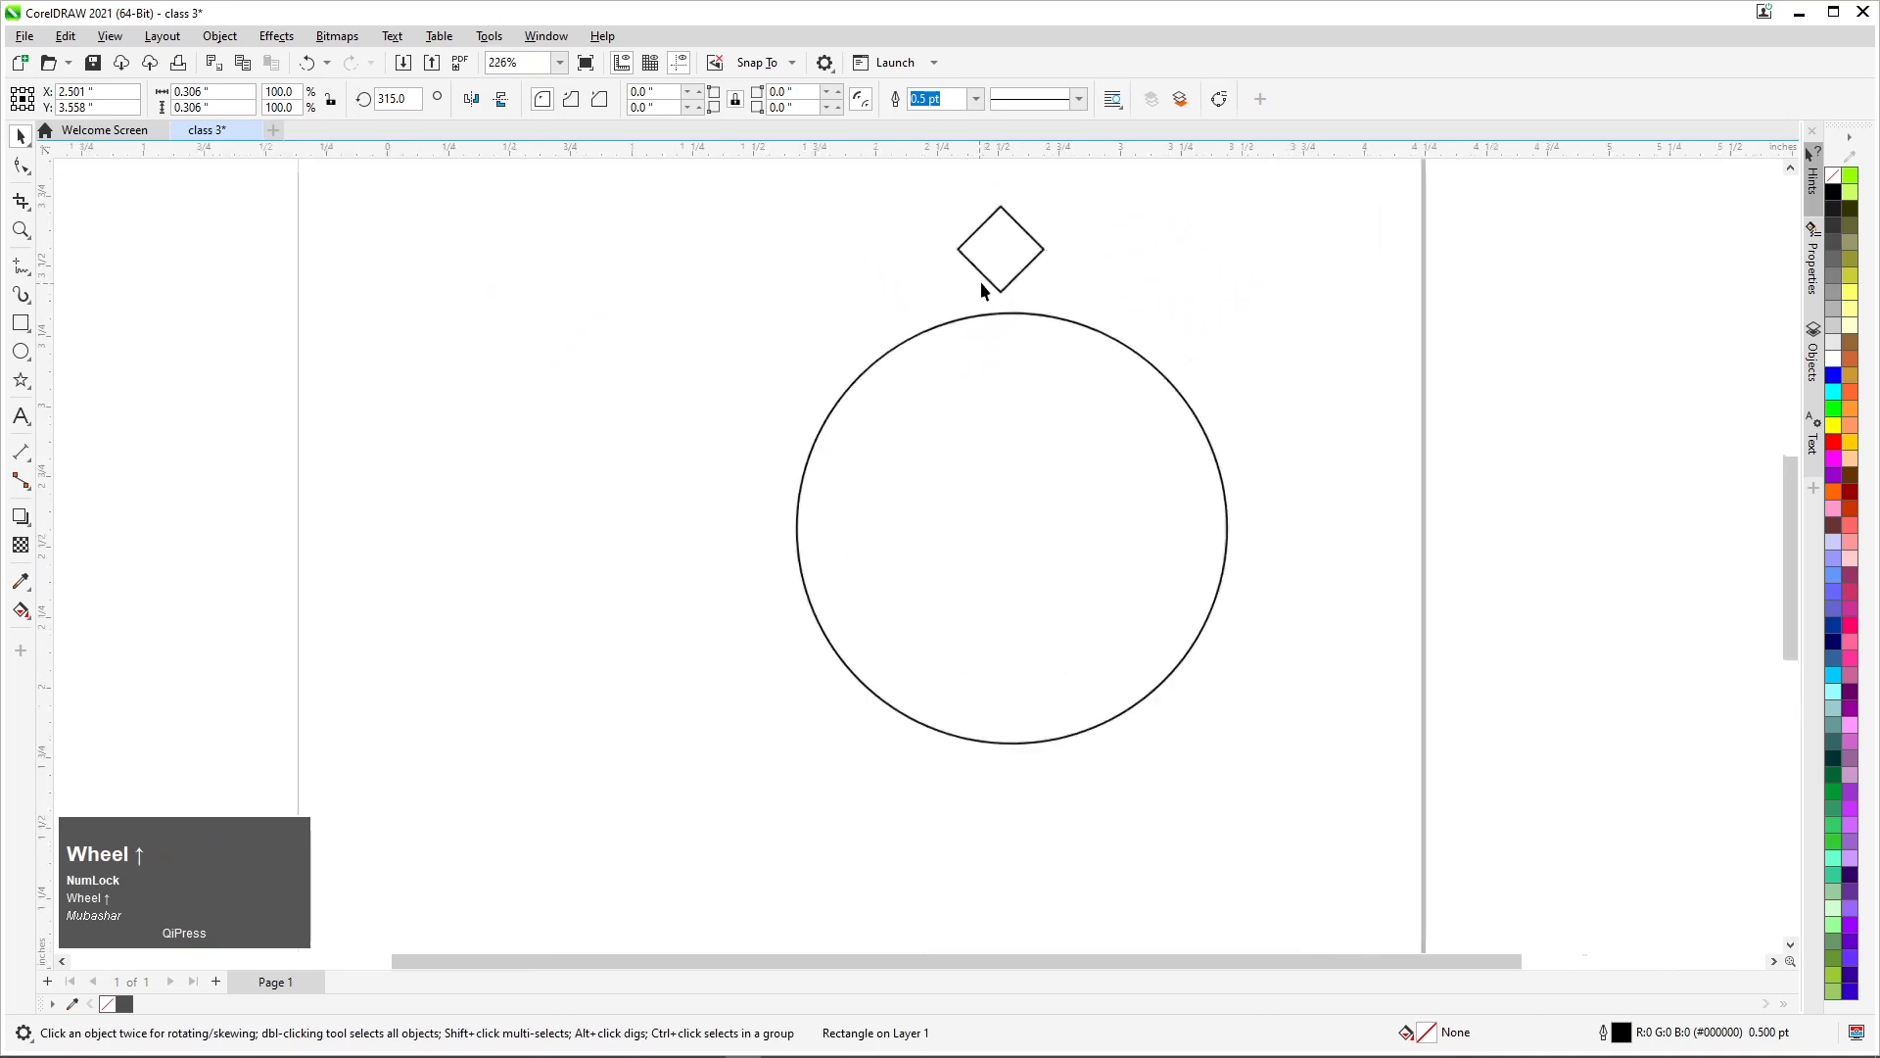
Set the square's rotation angle to 45 degrees and shift it slightly right to about X 2.59 inches
click(394, 99)
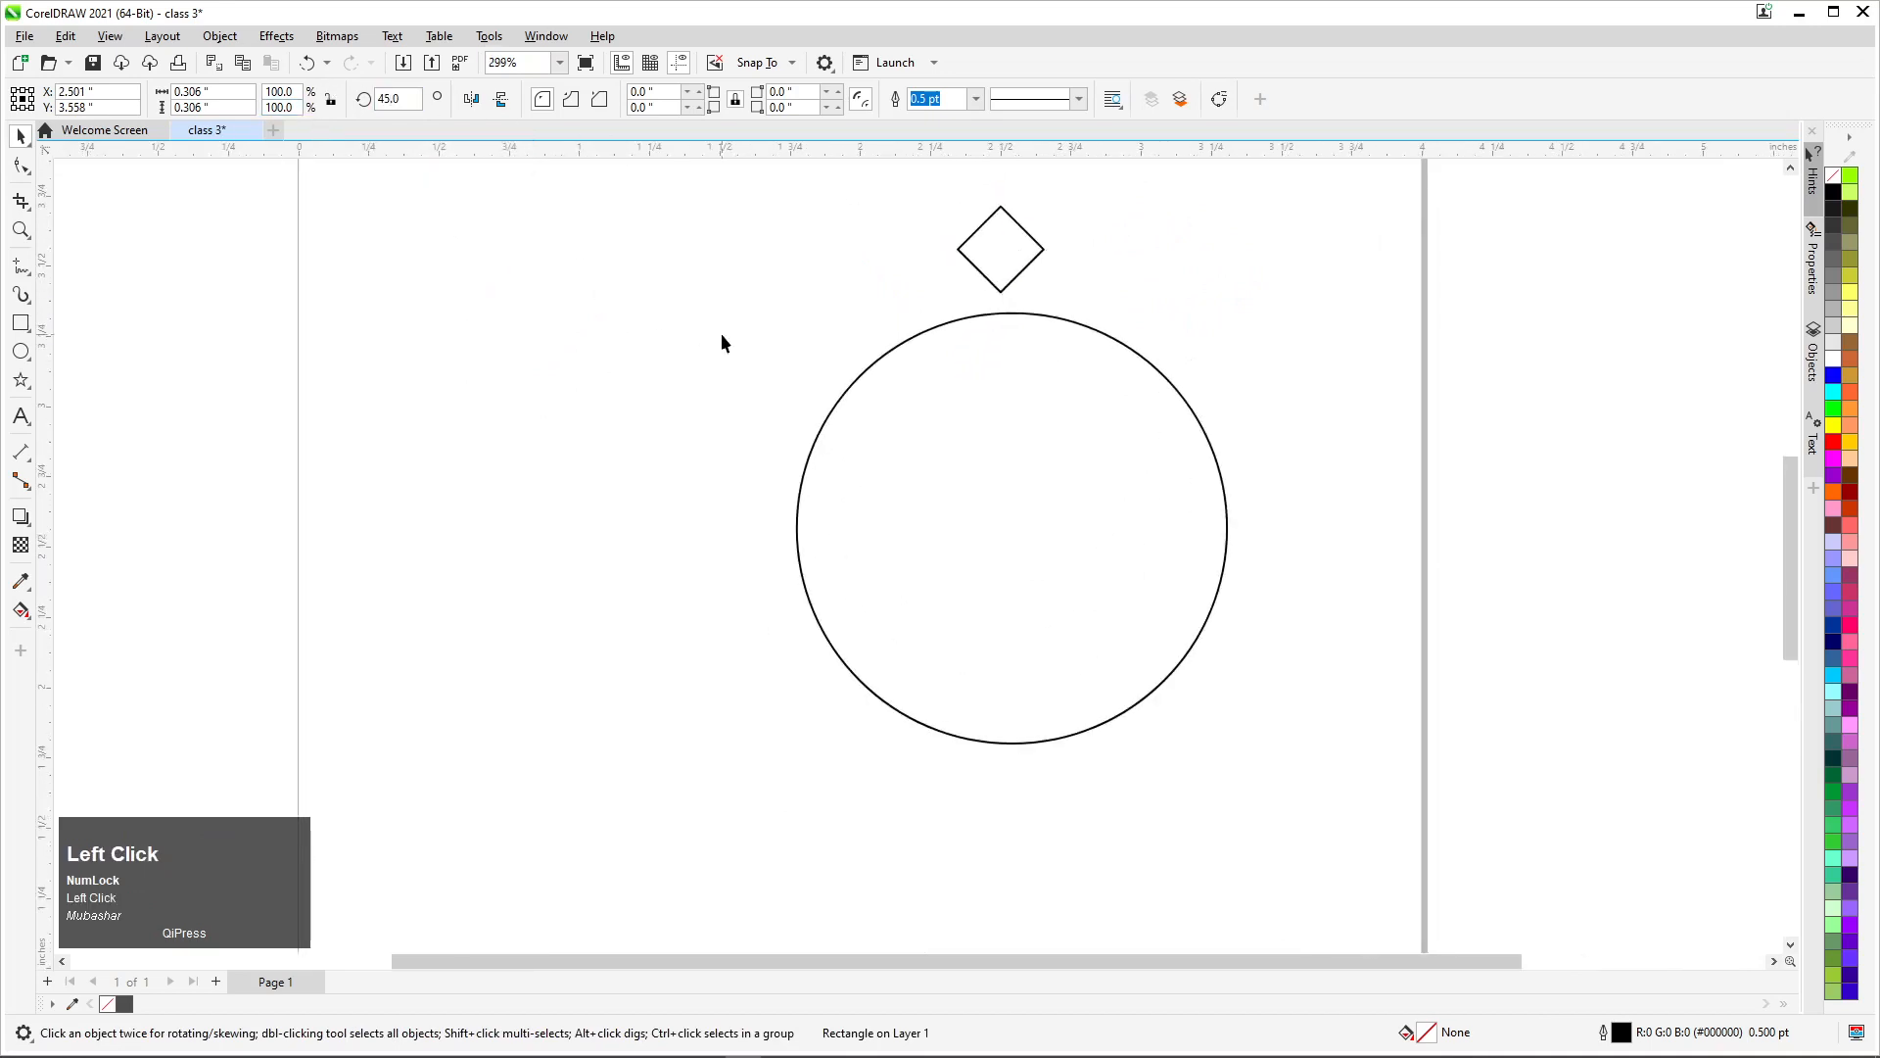
click(1126, 250)
scroll(1126, 251, up, 2)
drag(840, 245, 917, 231)
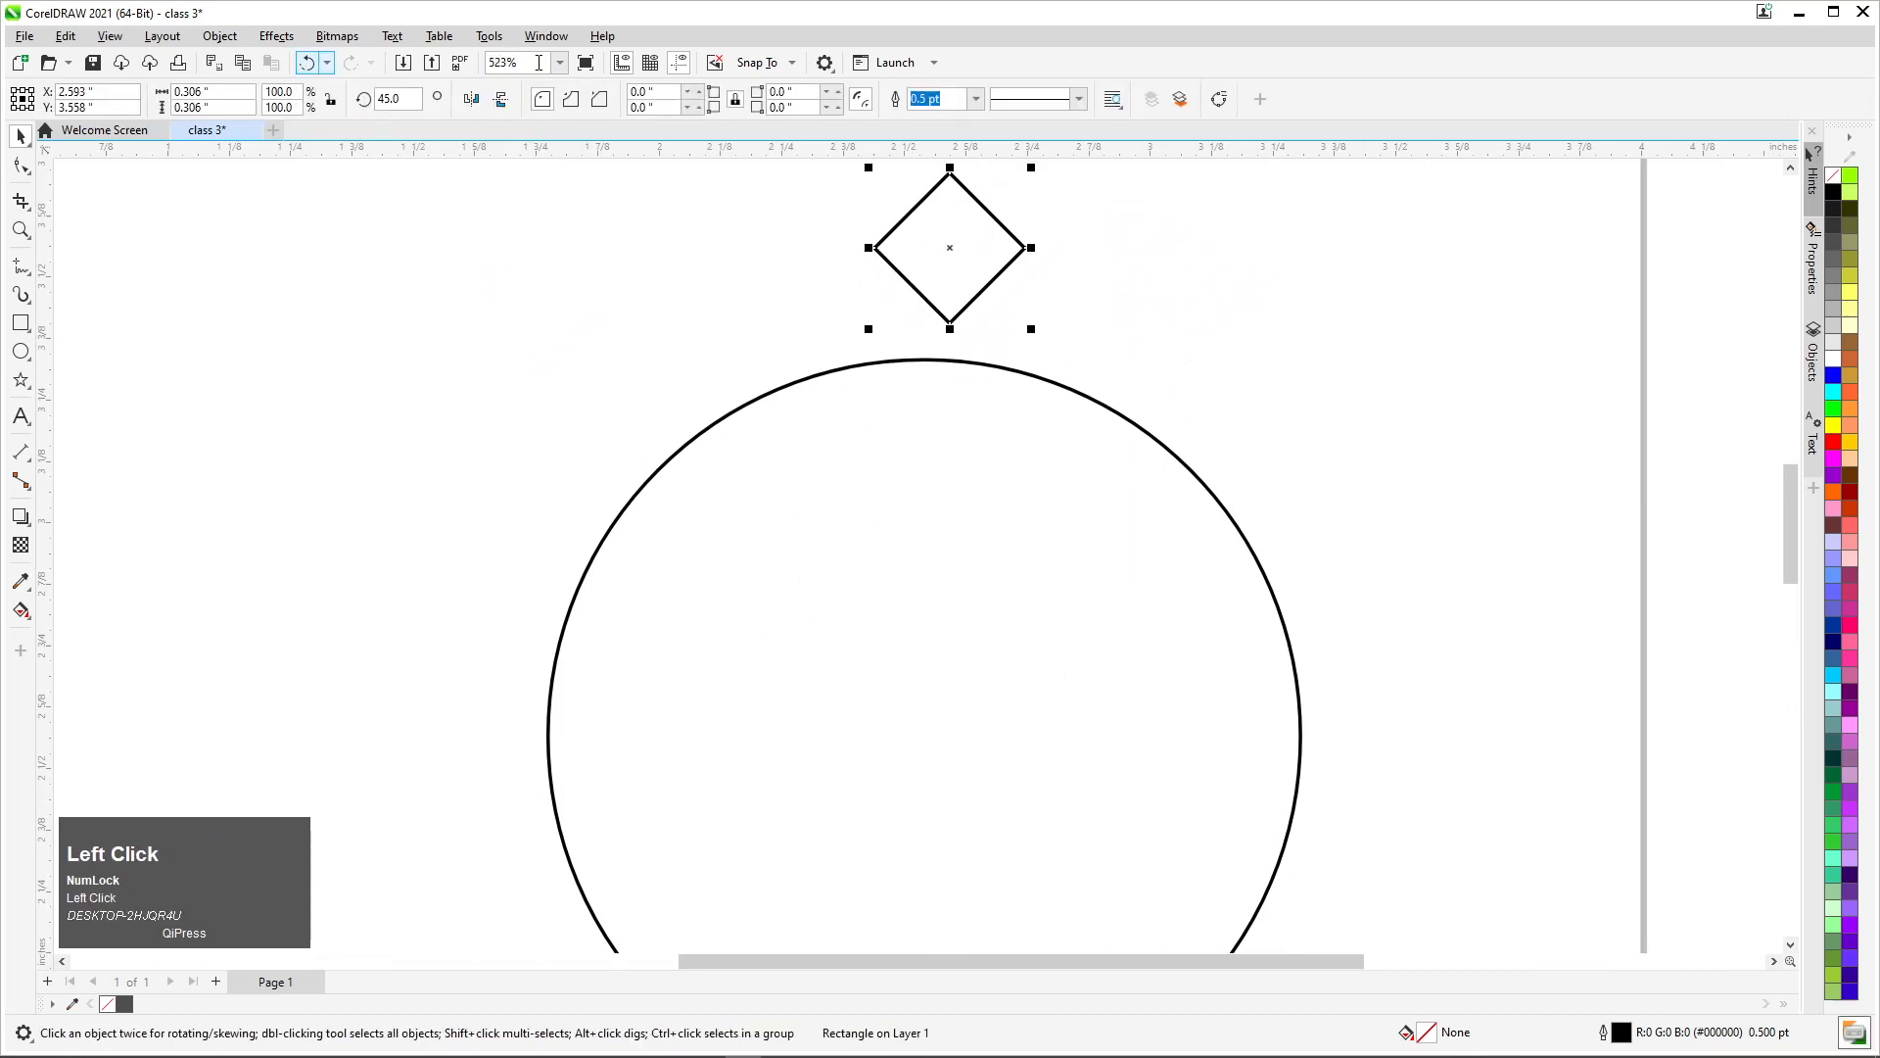
Adjust the diamond's position above the circle and align both shapes to the same vertical centre line
scroll(836, 427, down, 1)
scroll(882, 401, up, 1)
drag(903, 285, 899, 269)
shift+click(965, 607)
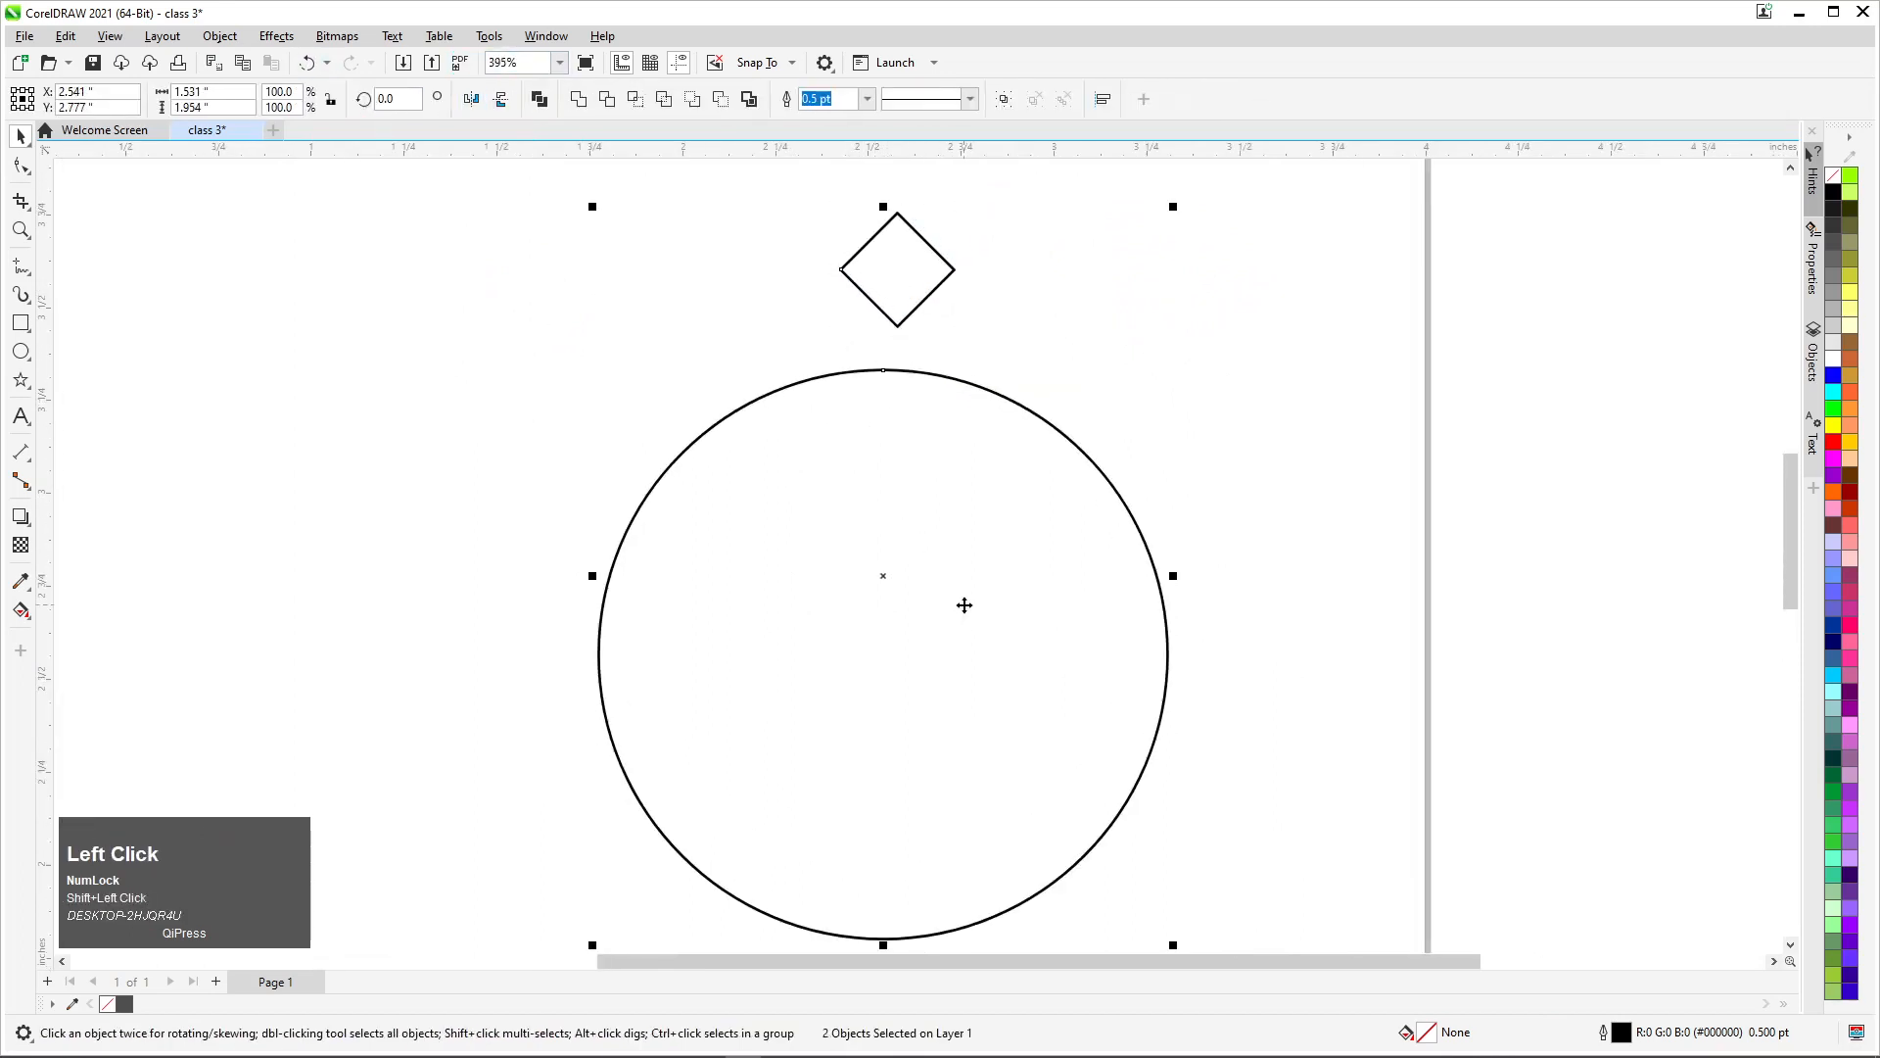
key(c)
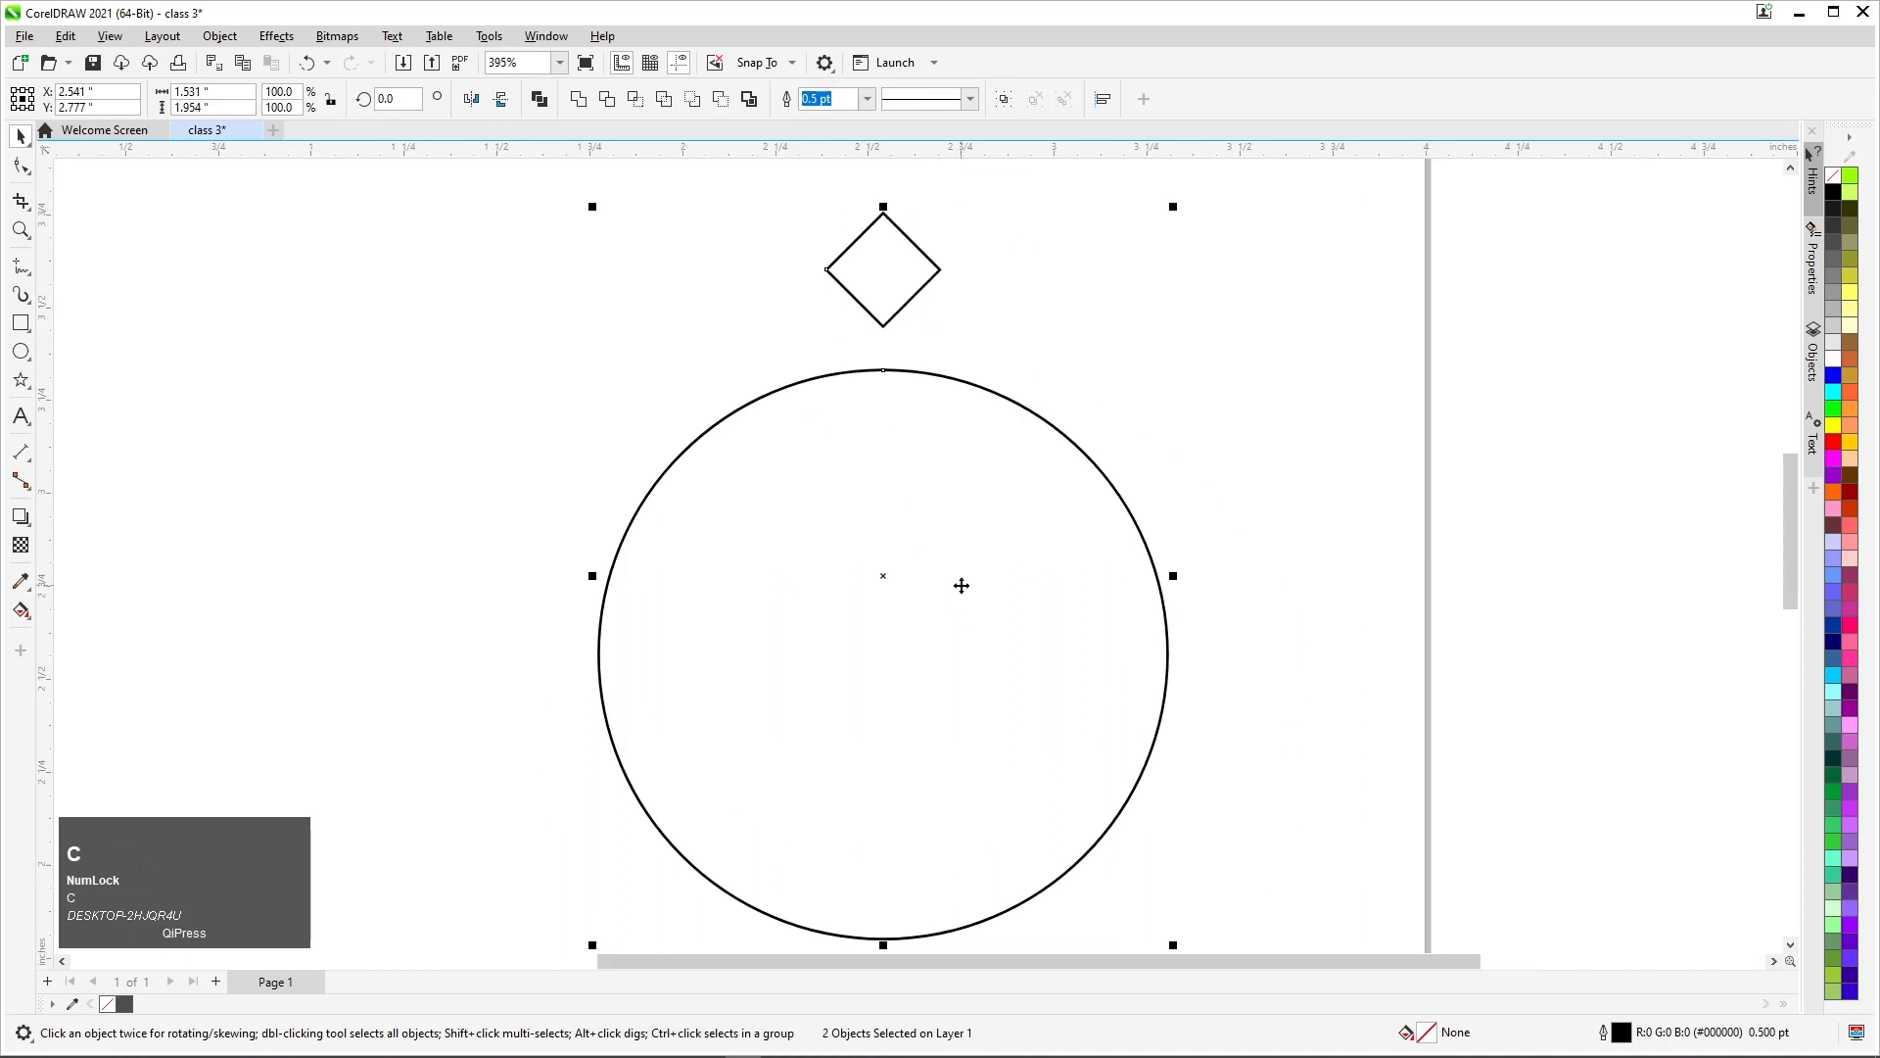
click(432, 389)
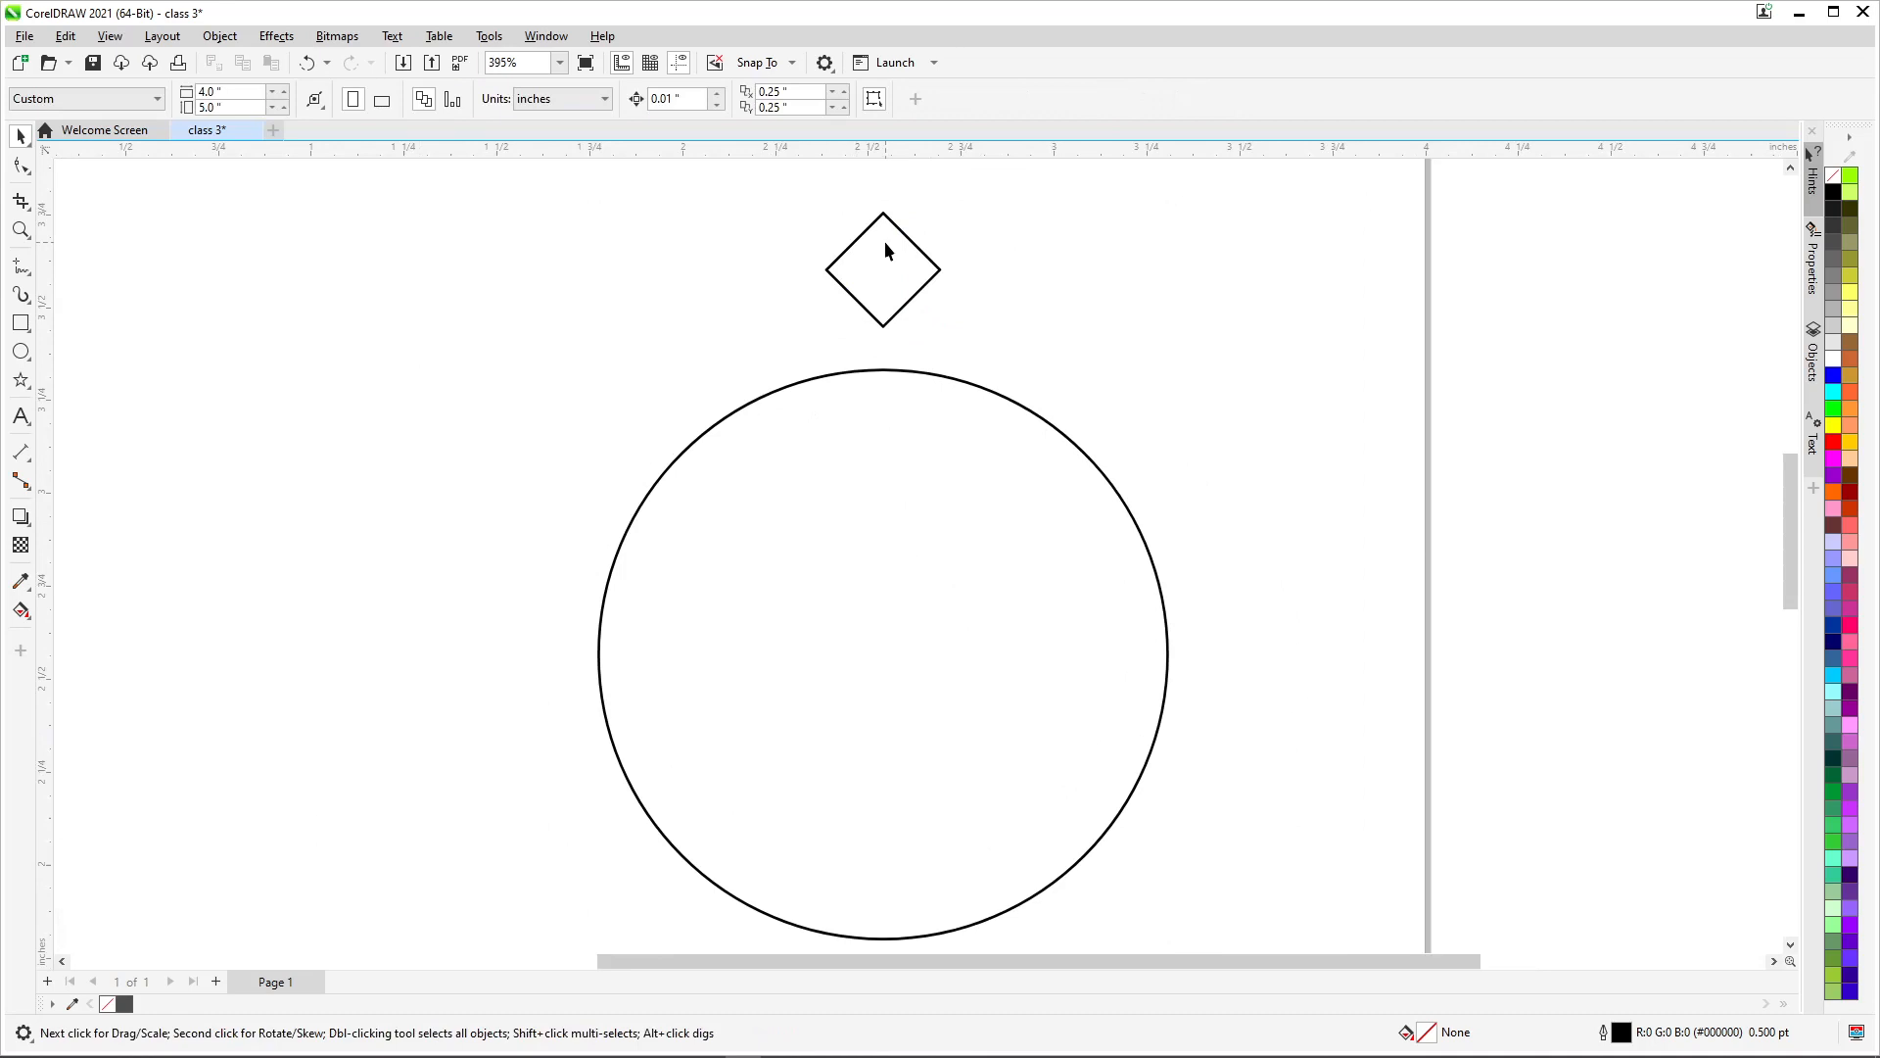
Move the diamond straight down closer to the circle, to about Y 3.57 inches
scroll(902, 239, down, 1)
scroll(933, 208, up, 3)
click(796, 297)
drag(815, 269, 817, 287)
scroll(513, 287, down, 3)
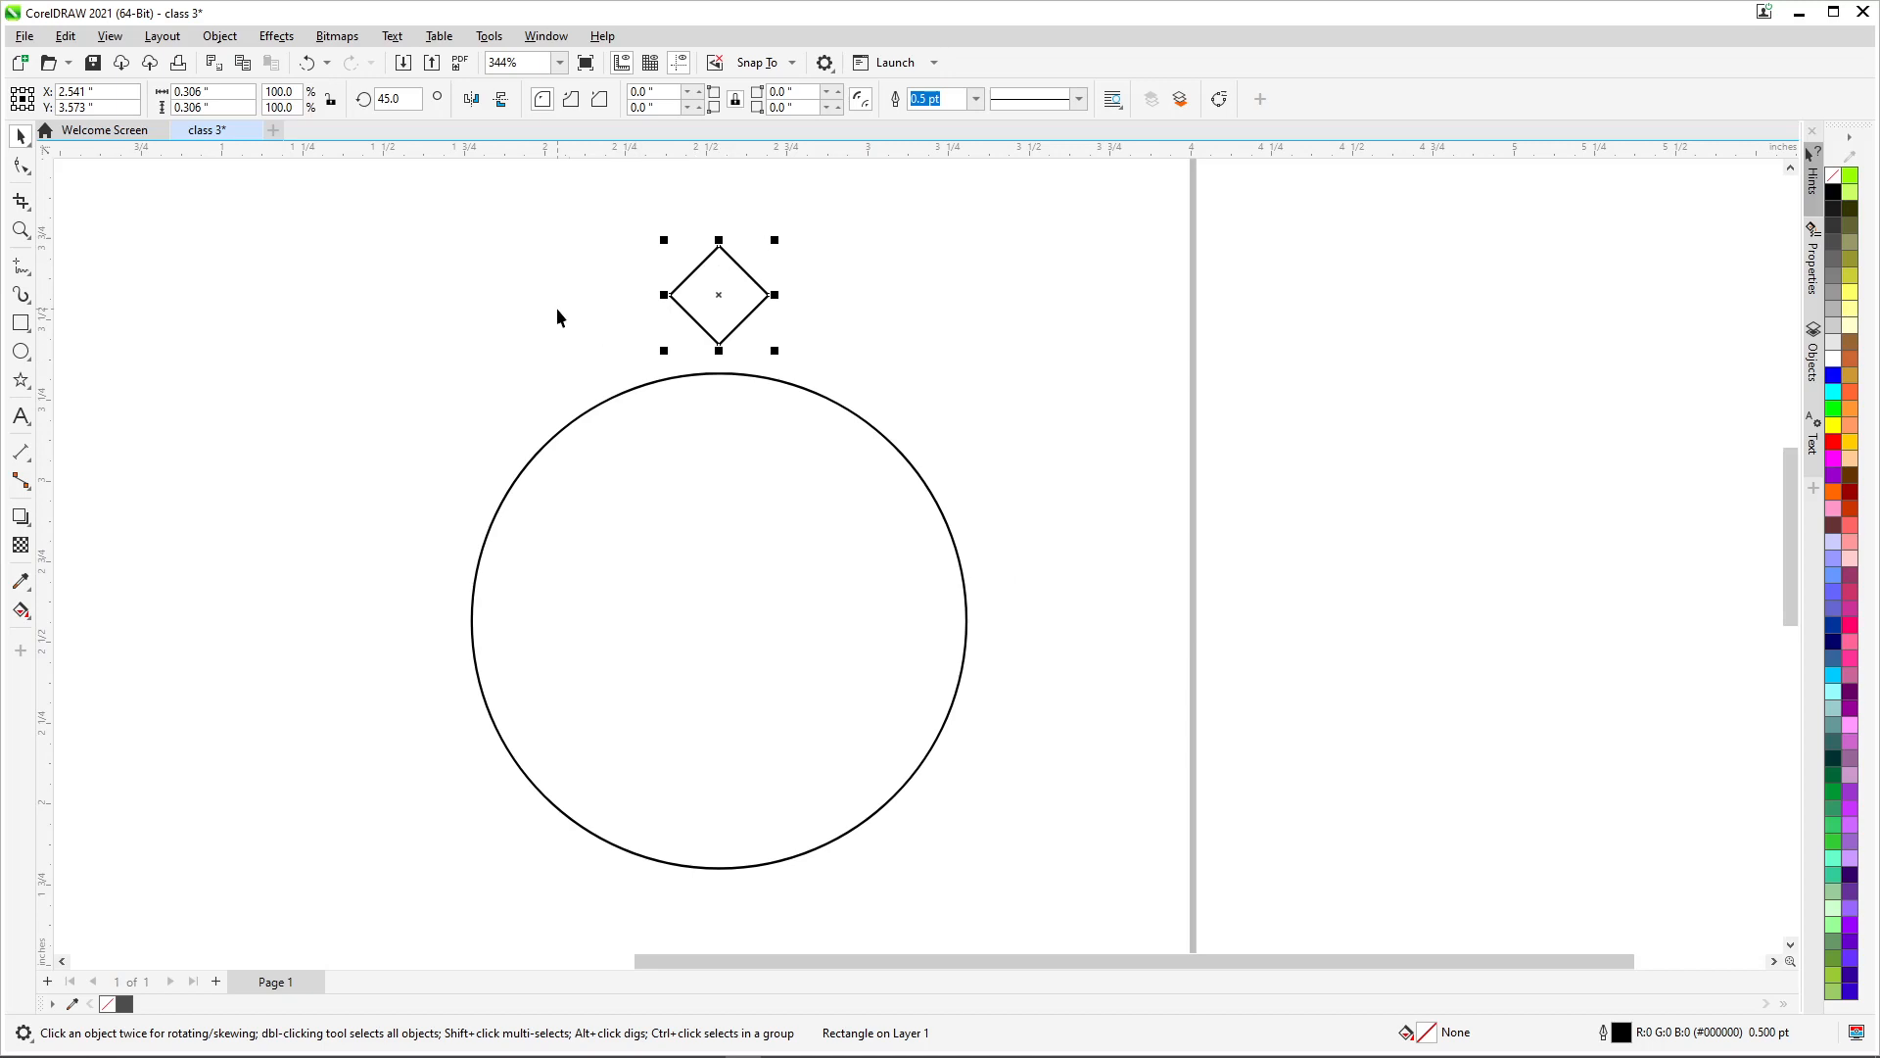
click(500, 321)
Place the diamond's rotation centre at the circle's centre and make a rotated copy at an angle of about 23.9 degrees
click(718, 294)
scroll(716, 289, up, 1)
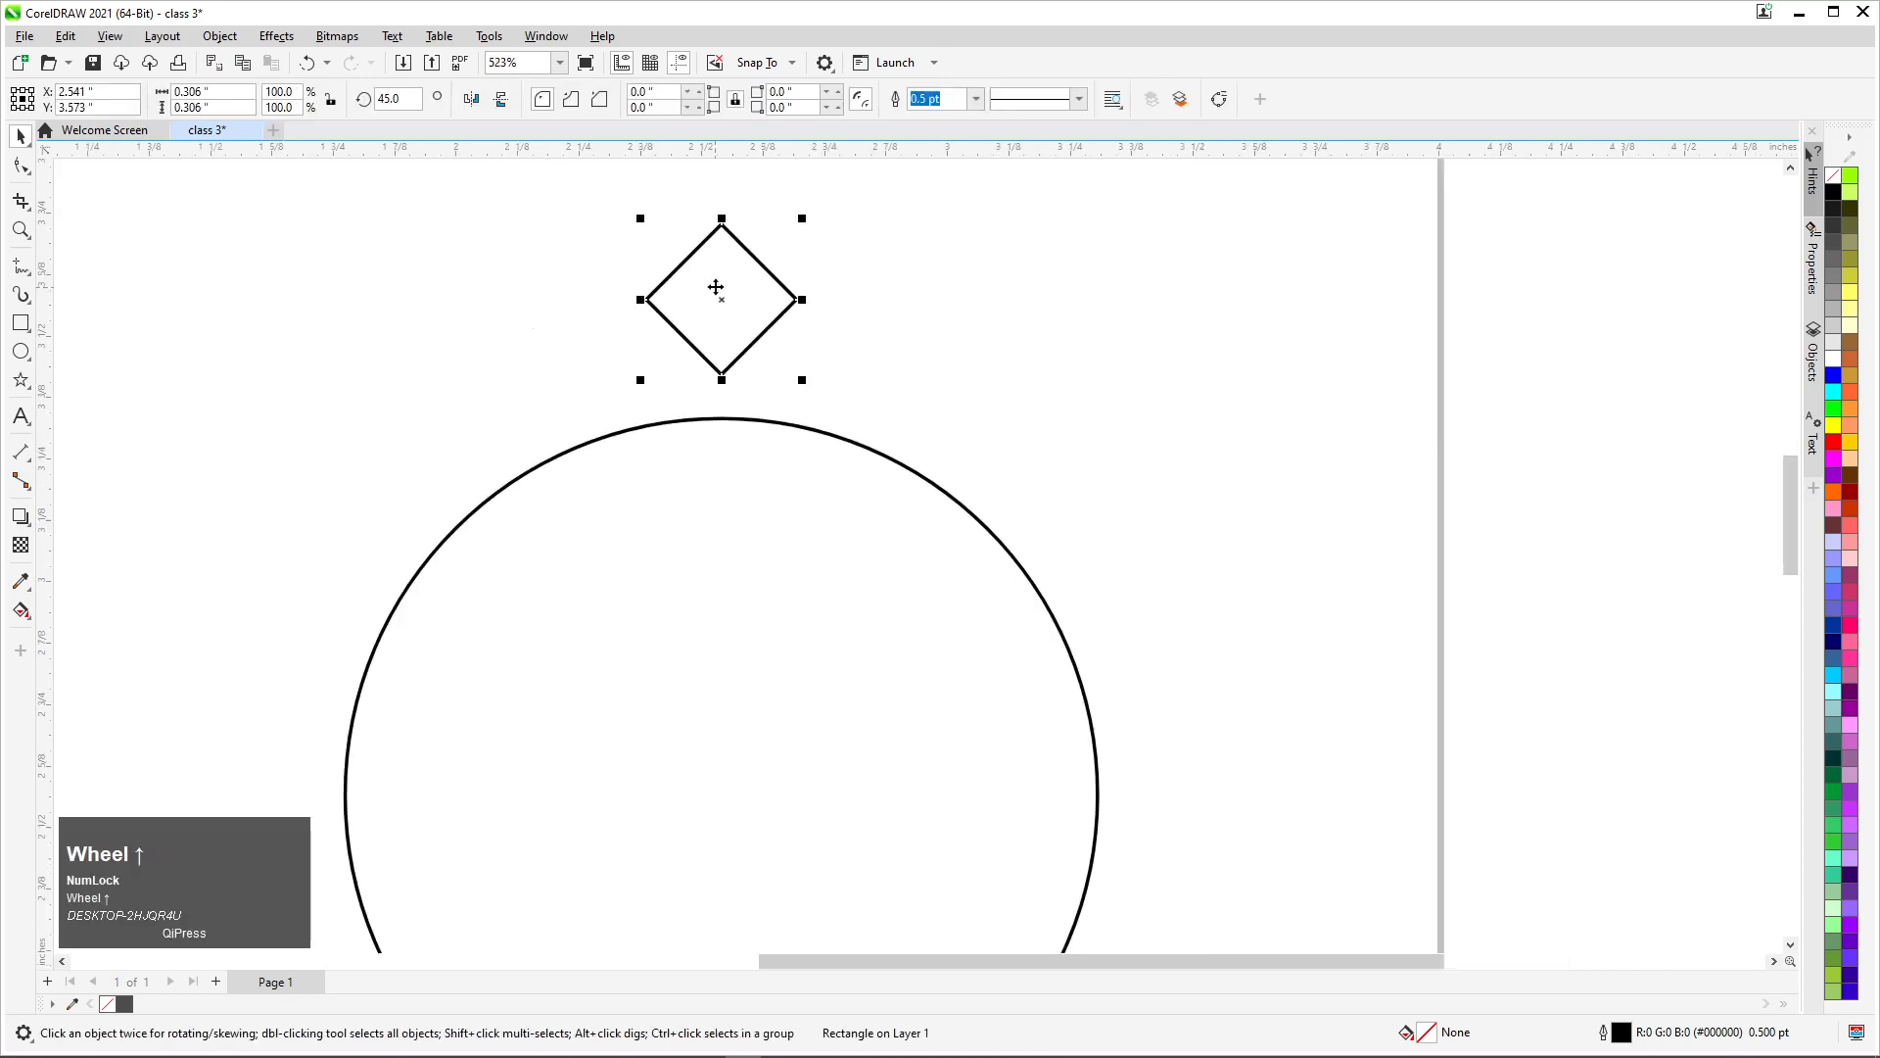
click(715, 271)
scroll(712, 261, down, 1)
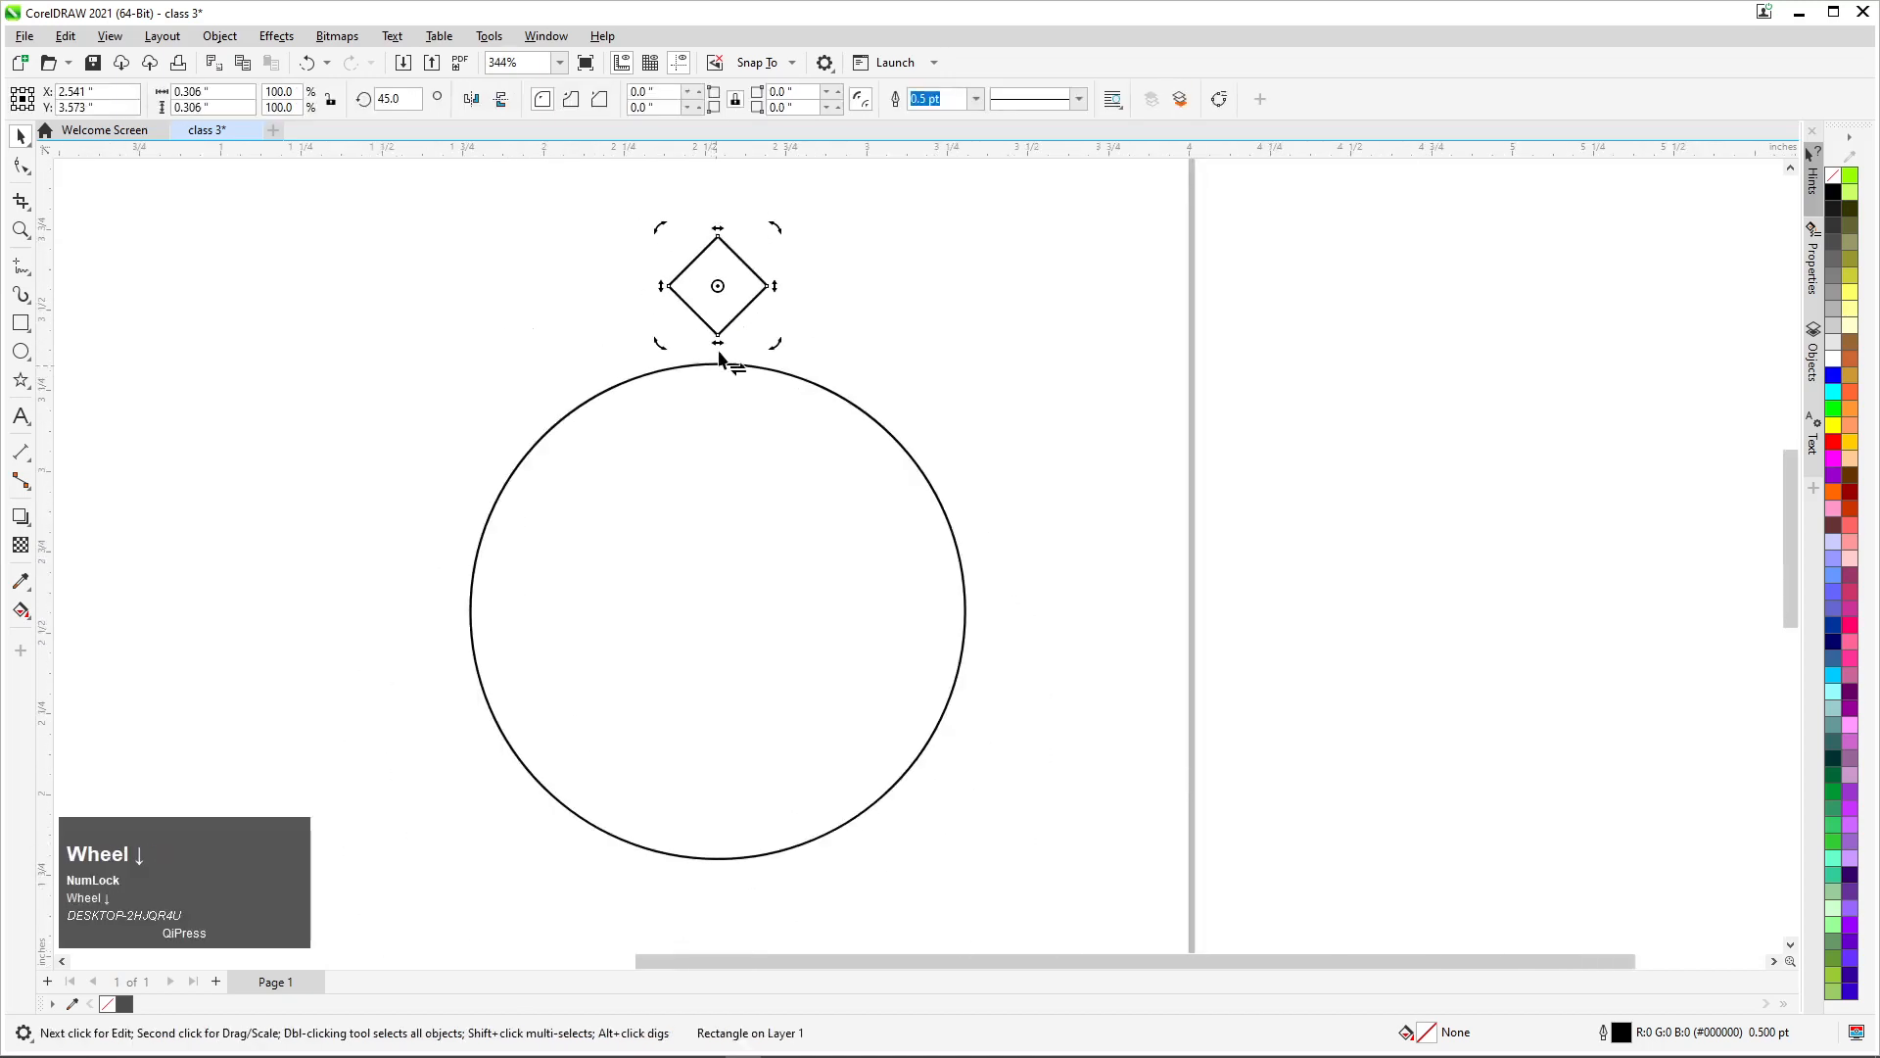
mouse_move(718, 286)
mouse_down()
mouse_move(729, 614)
mouse_move(723, 647)
mouse_move(715, 612)
mouse_move(668, 630)
mouse_move(722, 611)
mouse_move(688, 613)
mouse_move(709, 602)
mouse_move(733, 617)
mouse_move(718, 612)
mouse_up()
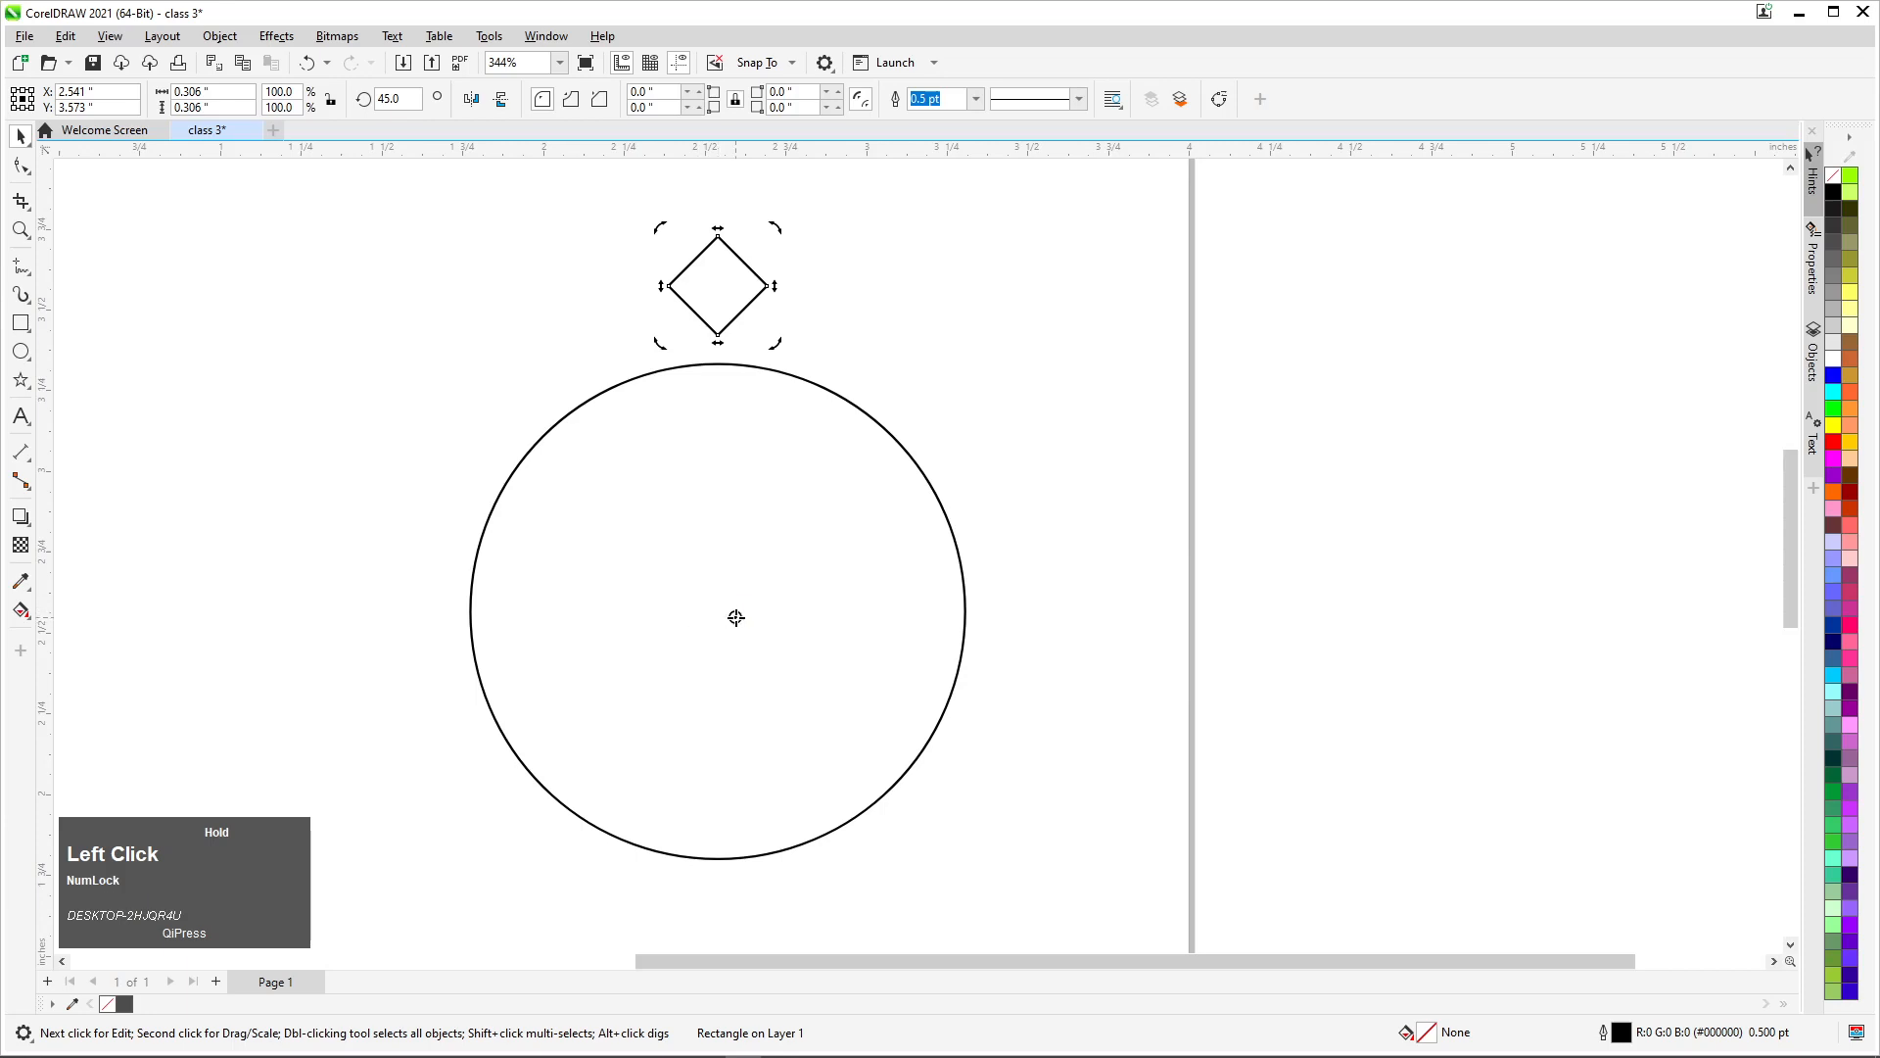
drag(718, 612, 717, 611)
drag(775, 224, 910, 282)
right_click(911, 281)
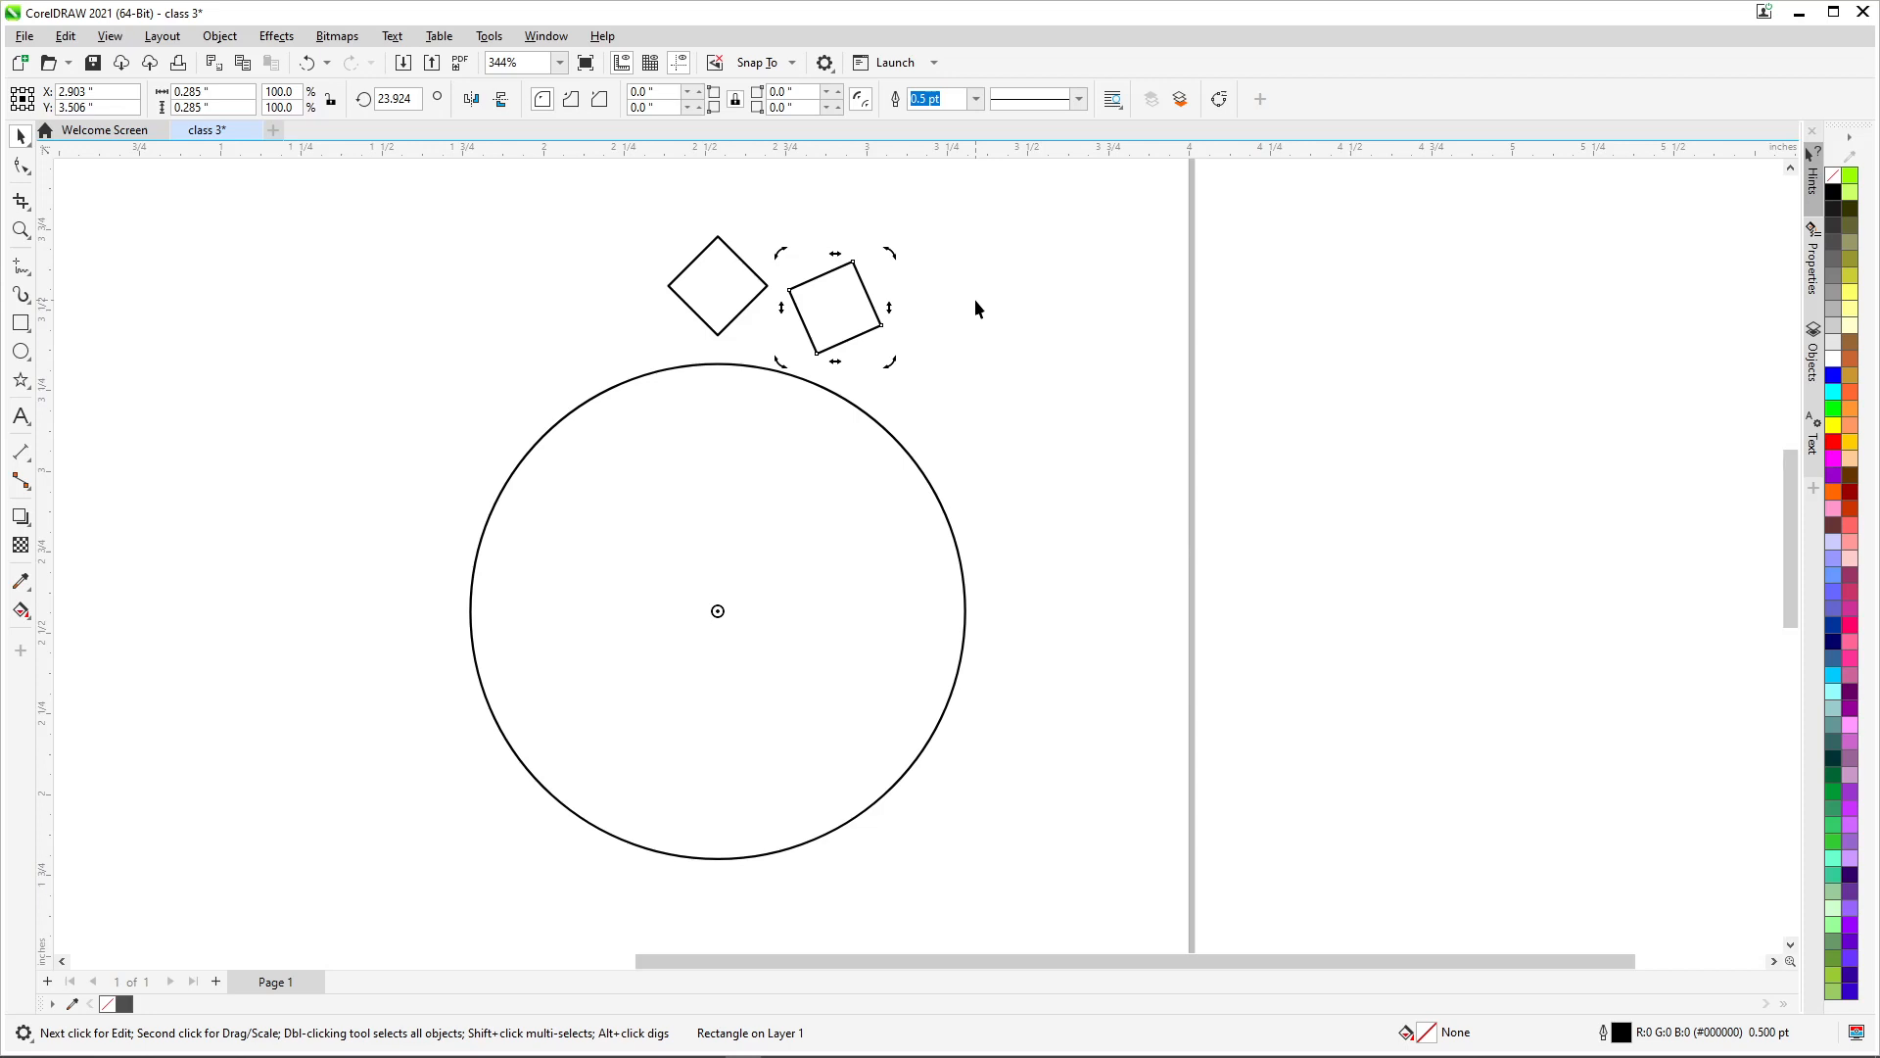
Repeat the rotated copy 15 times so the diamonds form a full ring around the circle
key(ctrl+r)
key(ctrl+r)
key(ctrl+r)
key(ctrl+r)
key(ctrl+r)
key(ctrl+r)
key(ctrl+r)
key(ctrl+r)
key(ctrl+r)
key(ctrl+r)
key(ctrl+r)
key(ctrl+r)
key(ctrl+r)
key(ctrl+r)
key(ctrl+r)
scroll(975, 309, down, 2)
click(327, 341)
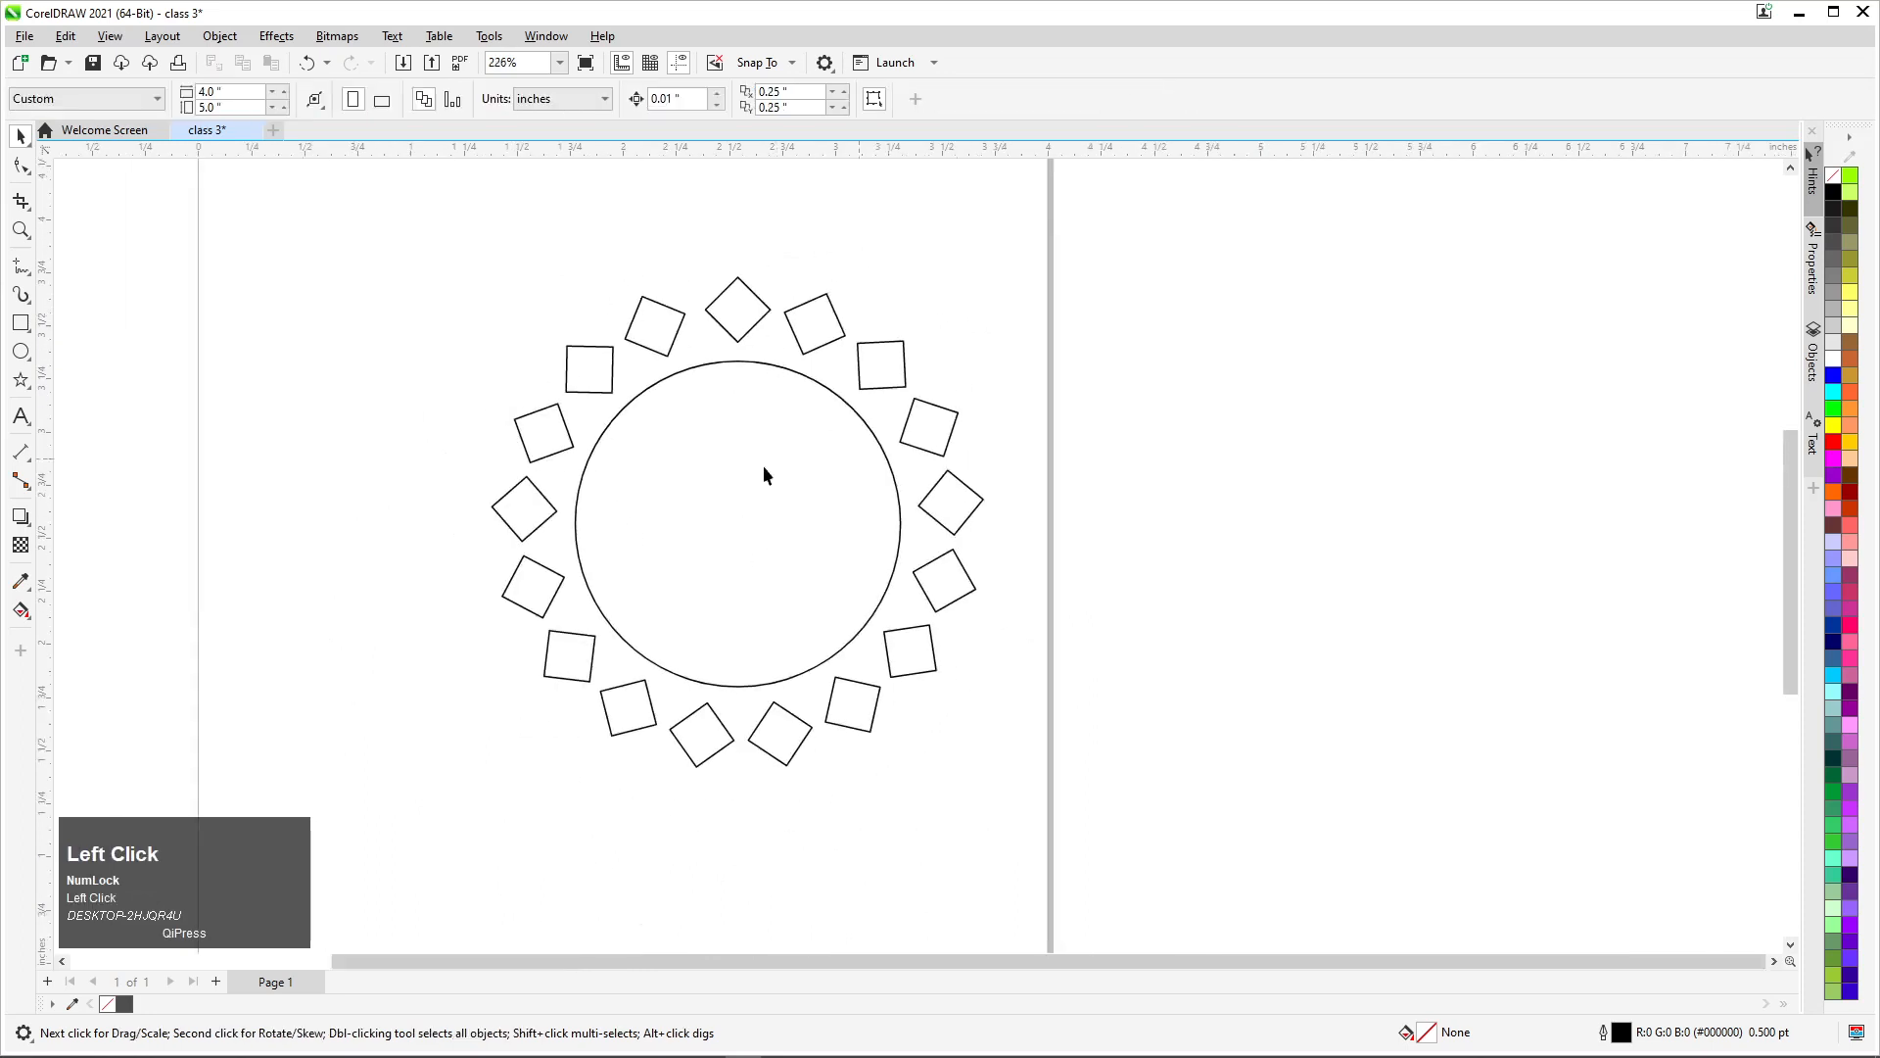
Draw a narrow vertical ellipse about 0.31 by 1.48 inches right of the page and position it at about X 5.80, Y 3.18 inches
scroll(268, 415, down, 3)
click(12, 350)
scroll(1003, 315, up, 2)
drag(881, 280, 940, 554)
scroll(936, 420, up, 2)
click(17, 140)
click(970, 339)
drag(910, 311, 896, 352)
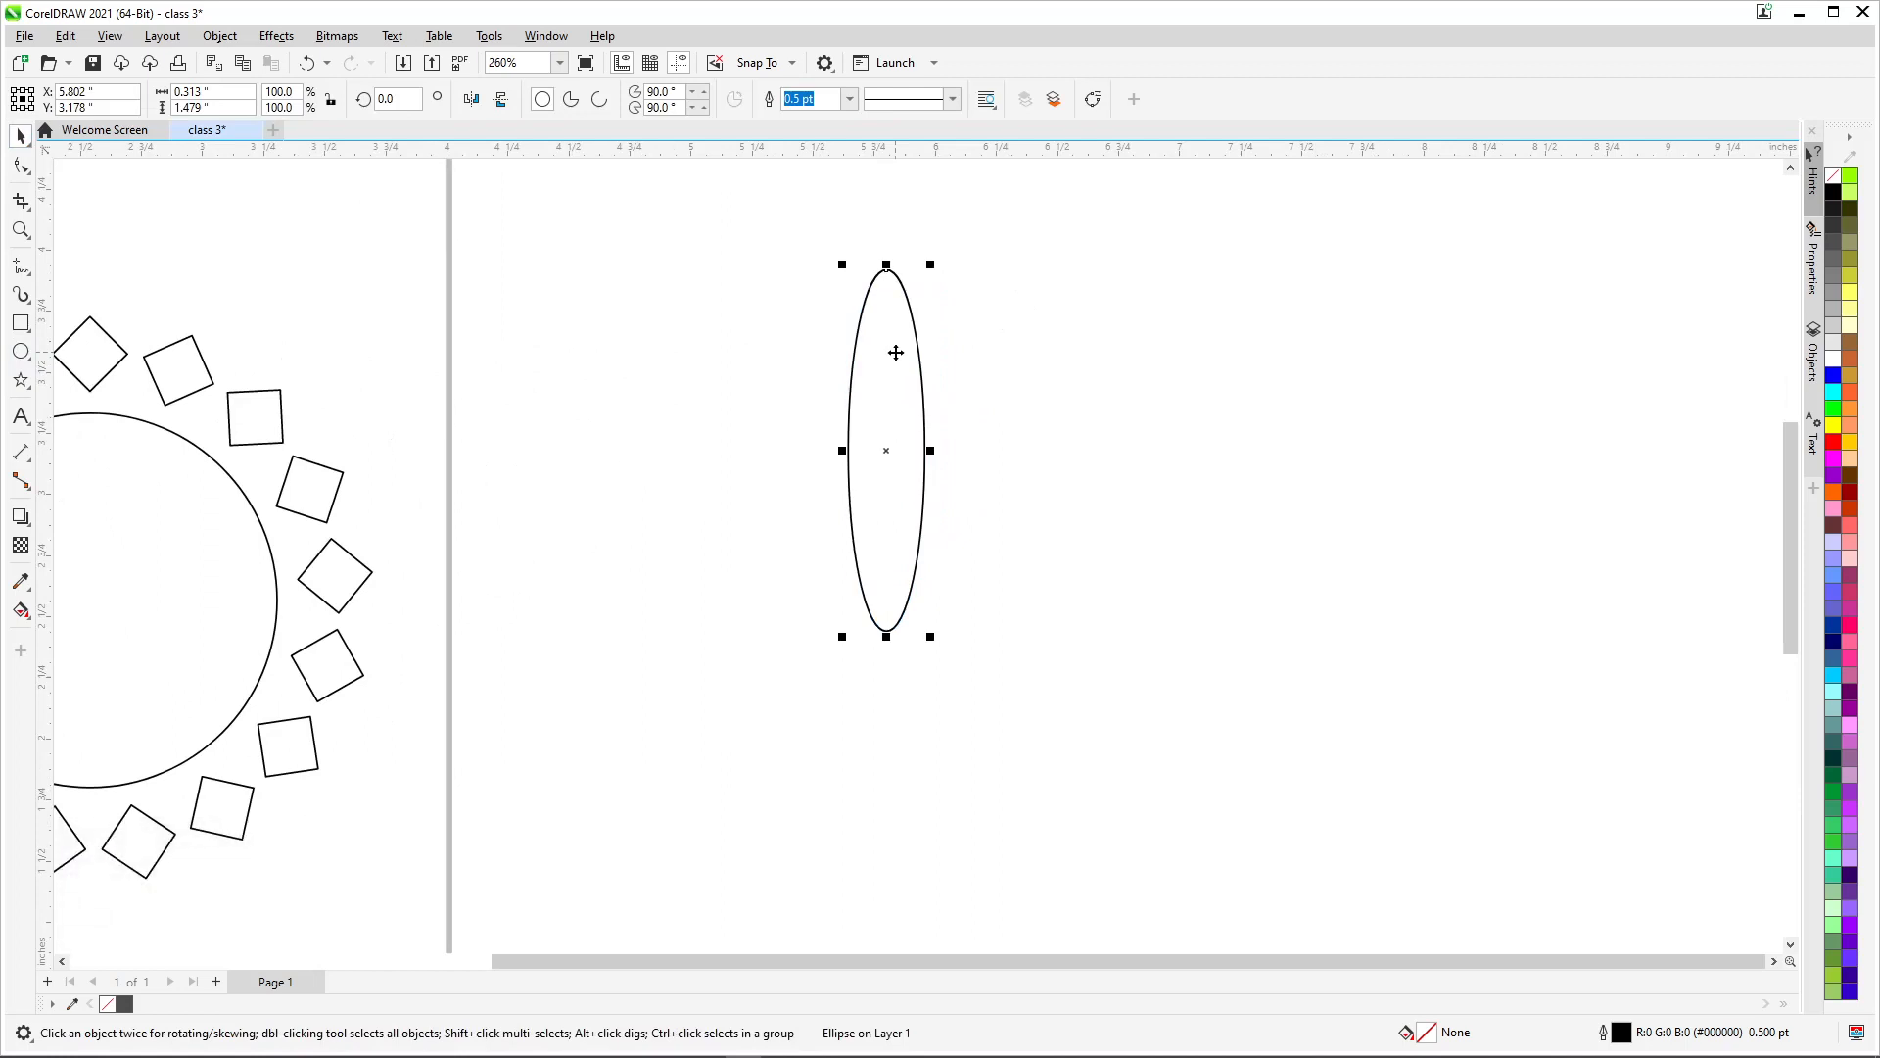
Move the ellipse to about X 5.42, Y 3.09 inches and place its rotation centre at its lower end
scroll(895, 353, up, 2)
drag(894, 349, 753, 383)
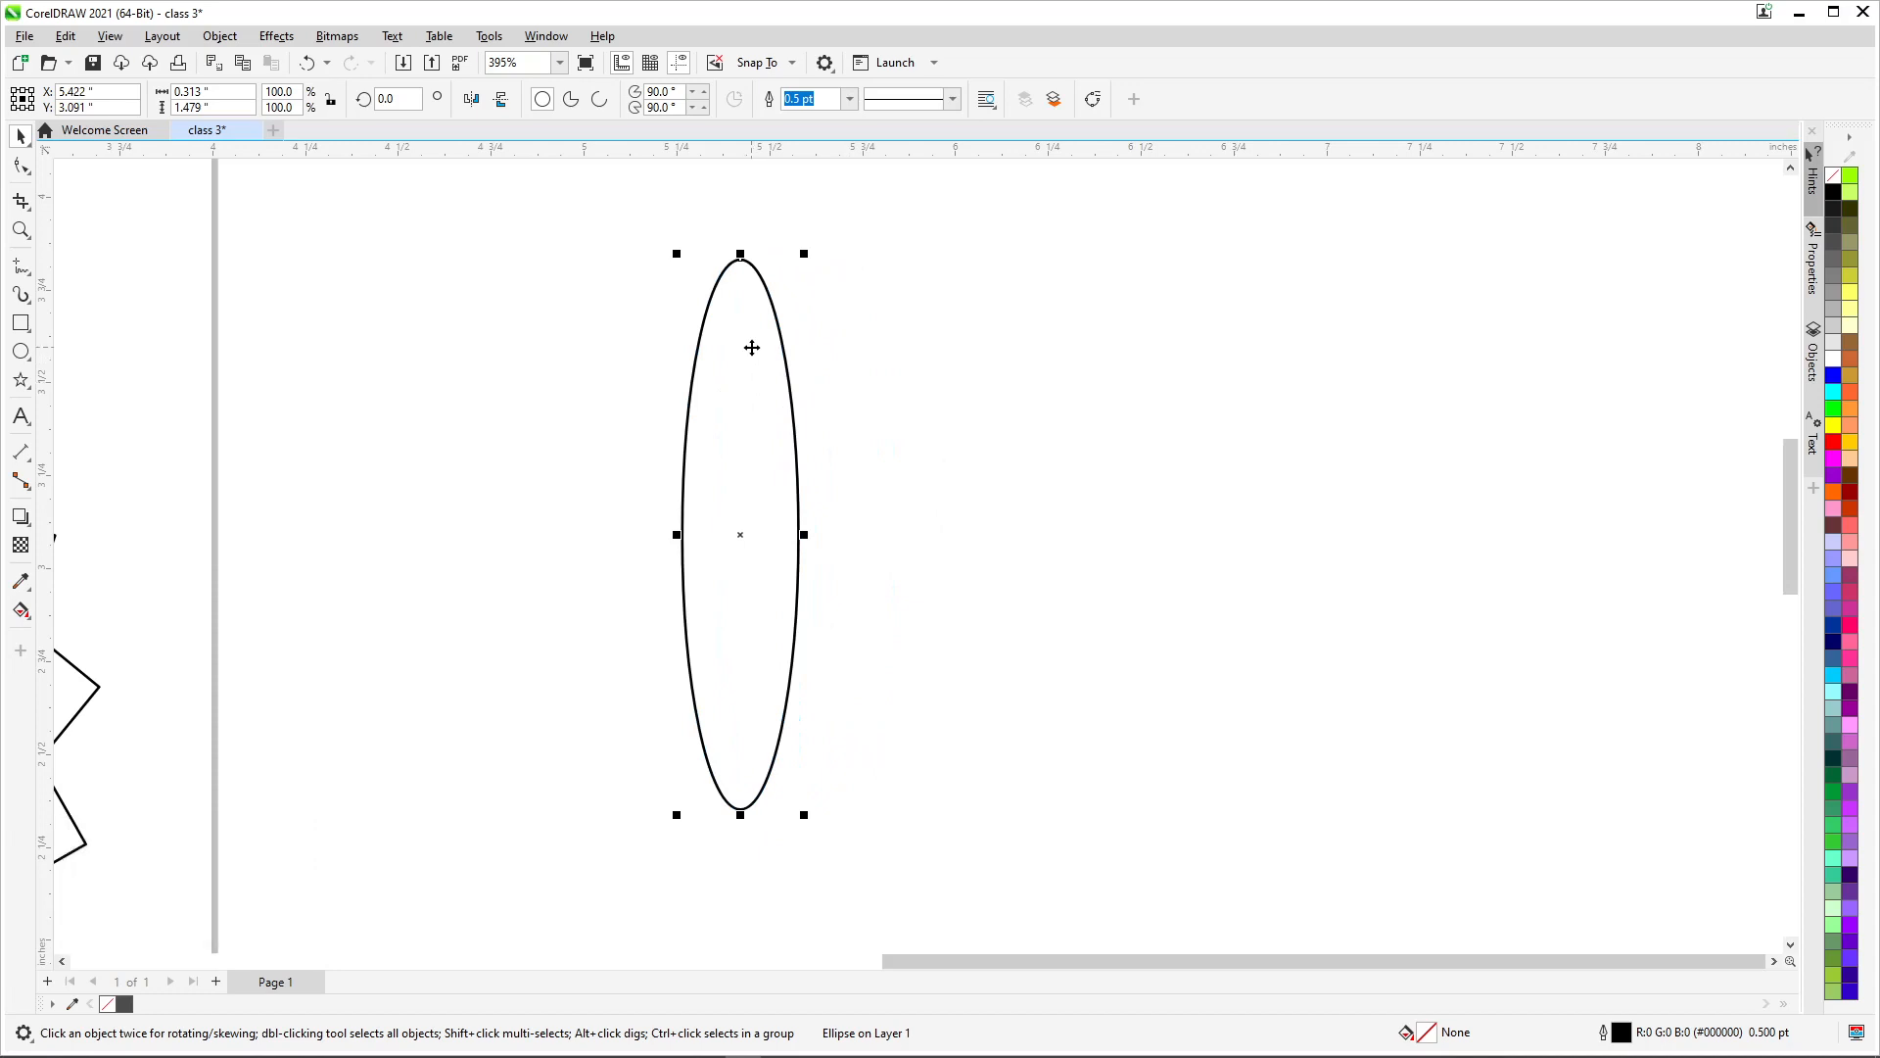
click(752, 348)
scroll(768, 265, up, 1)
scroll(760, 209, down, 2)
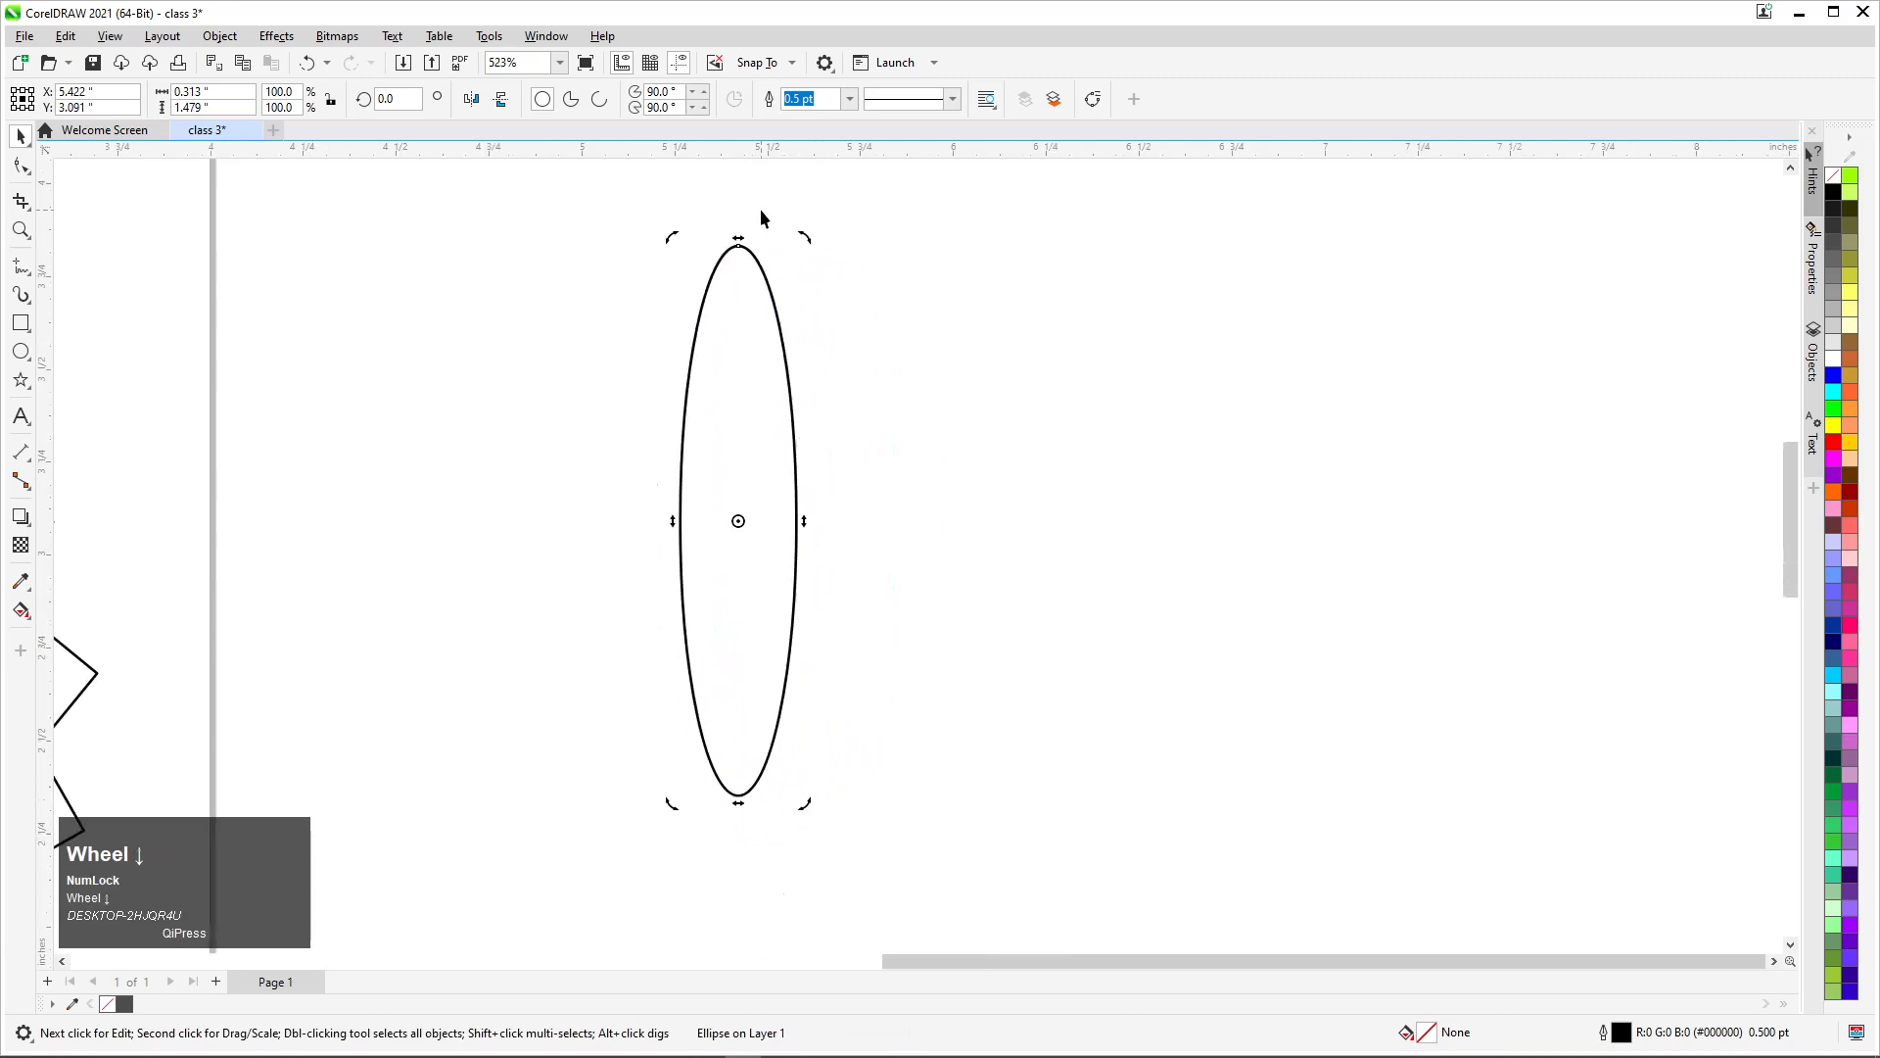
drag(739, 521, 741, 806)
scroll(821, 227, down, 1)
Make a rotated copy of the ellipse at about 354.6 degrees and repeat it until the copies pass a full circle
drag(813, 235, 848, 263)
key(ctrl)
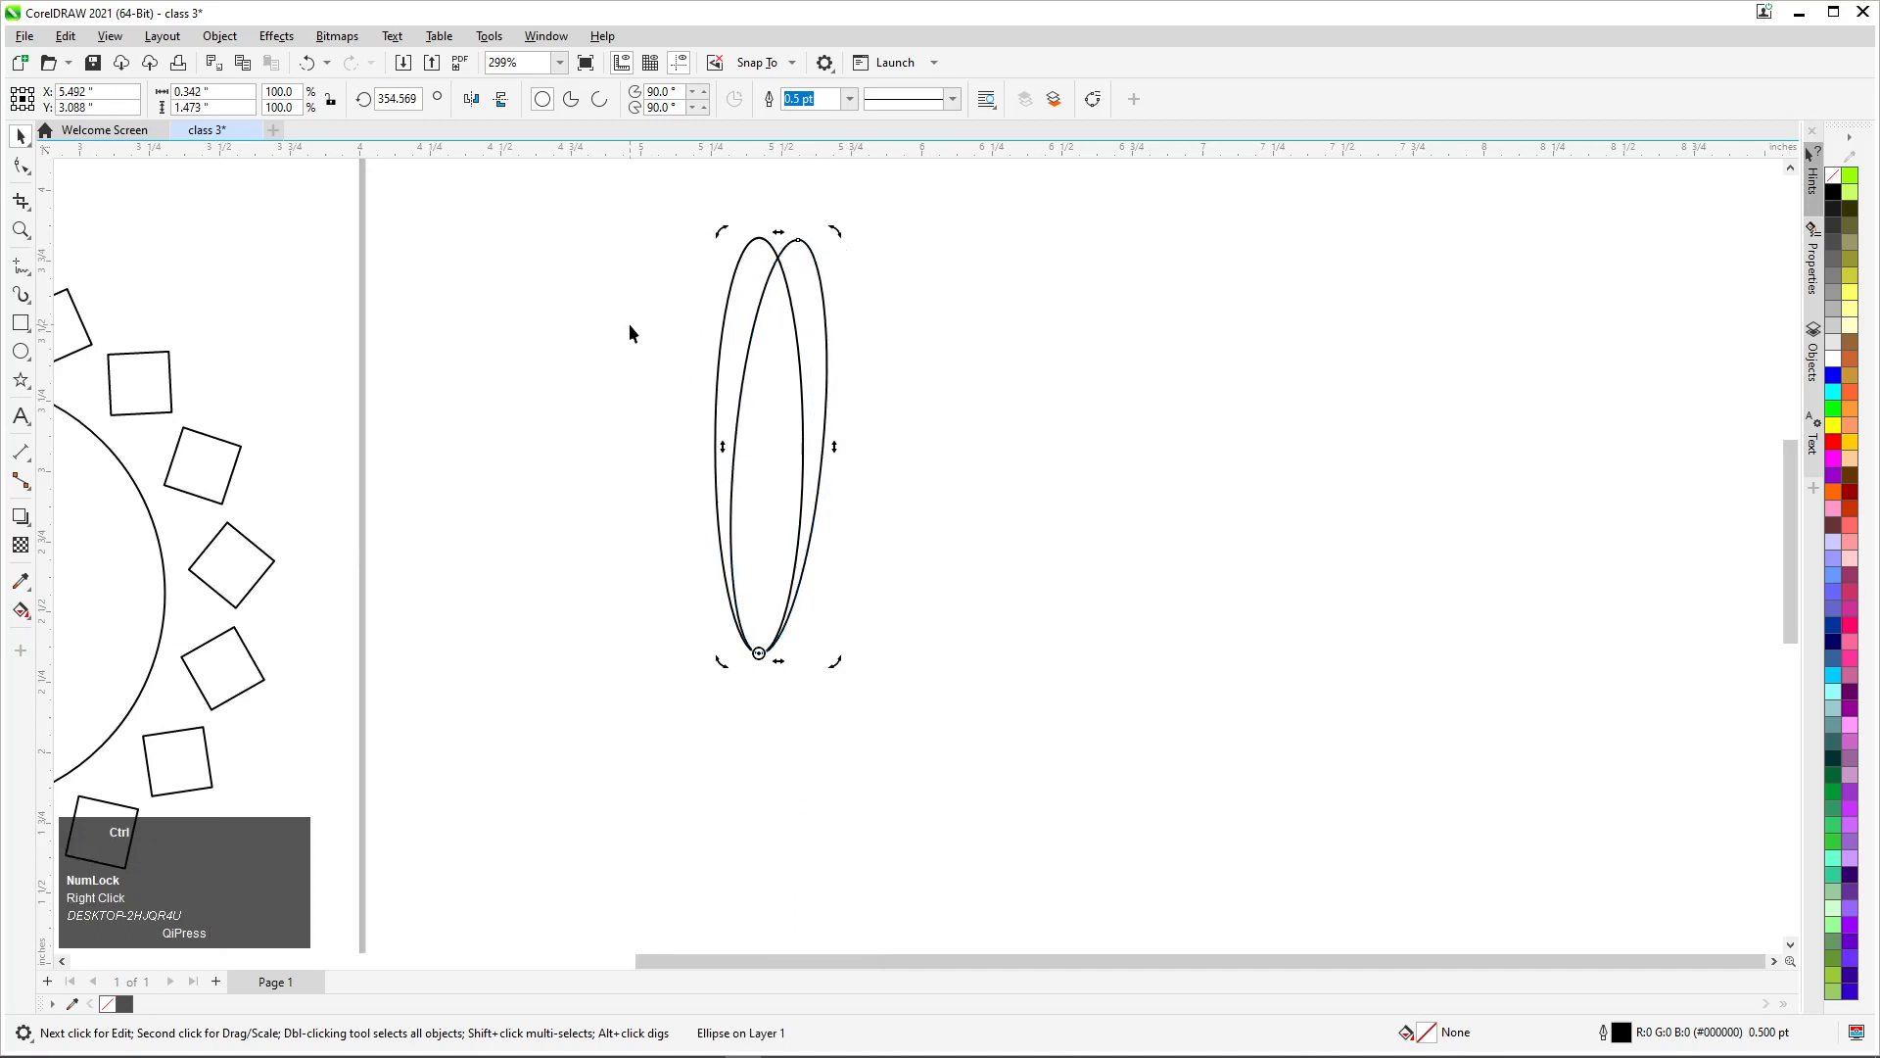
key(ctrl+r)
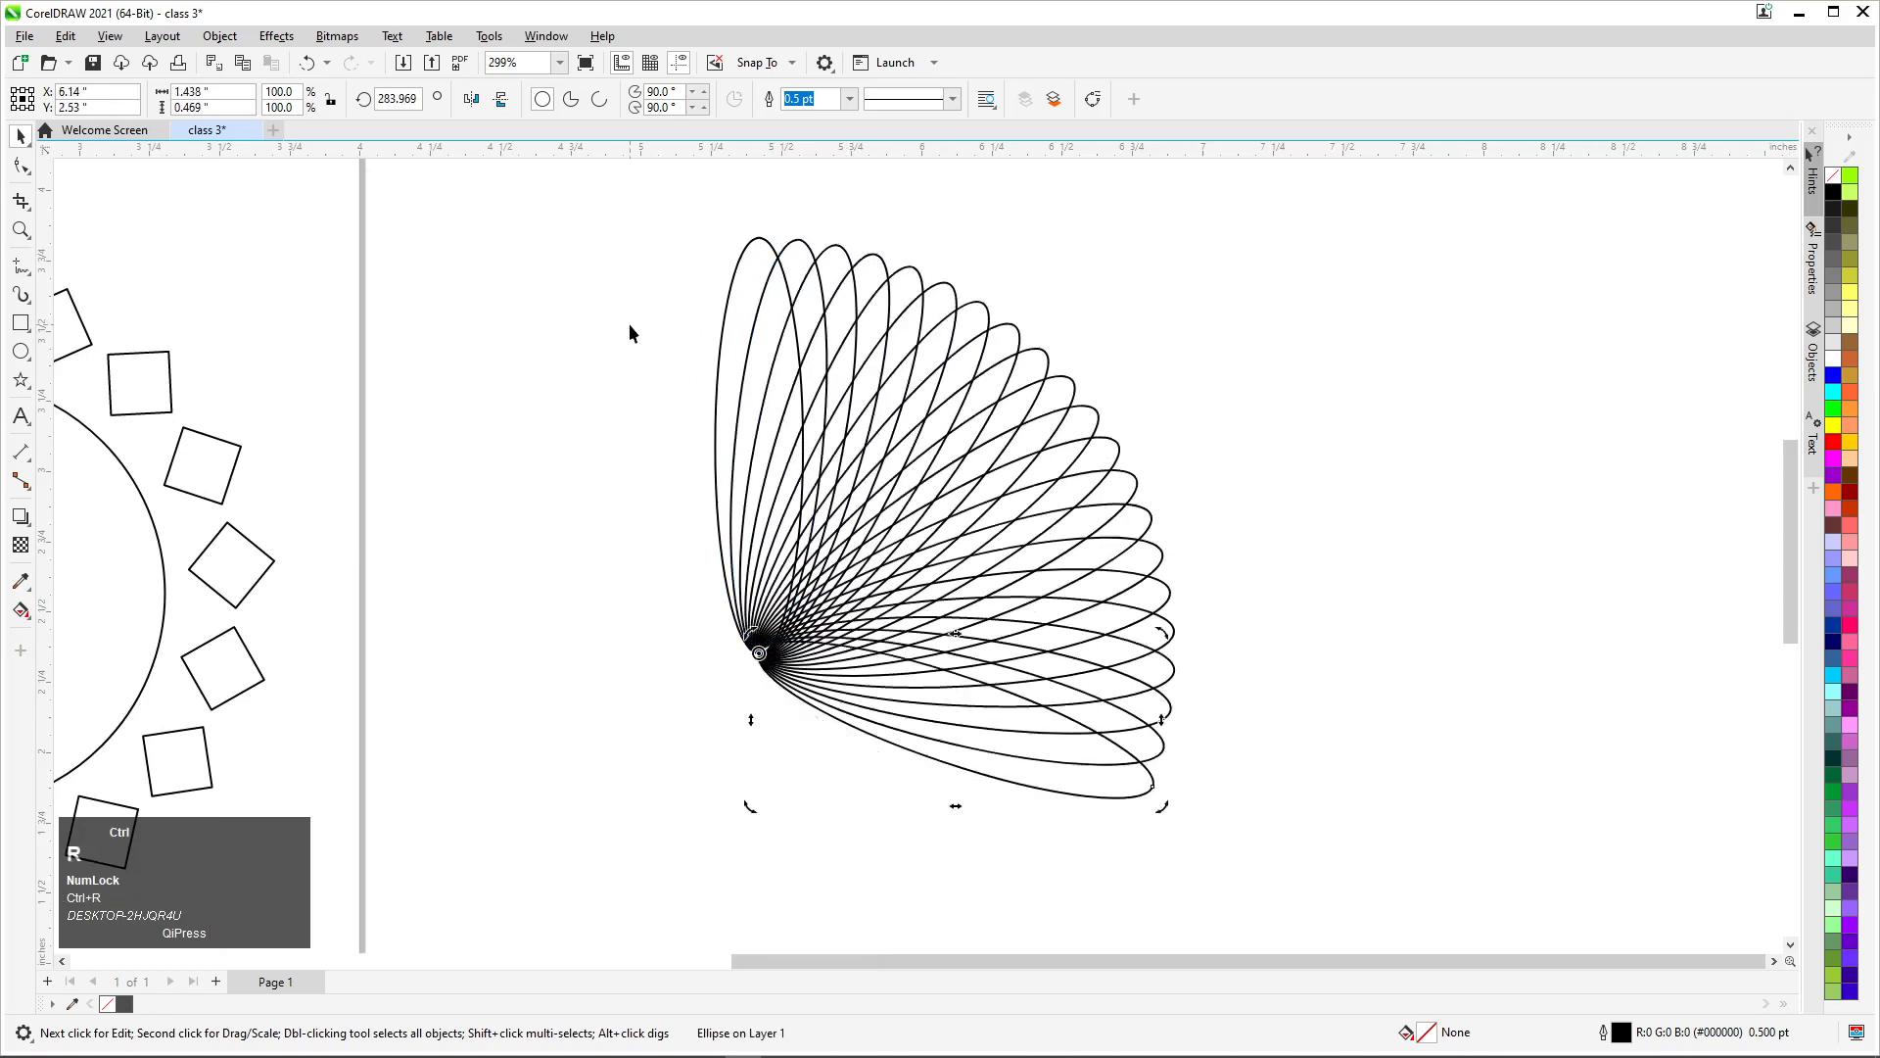
key(ctrl+r)
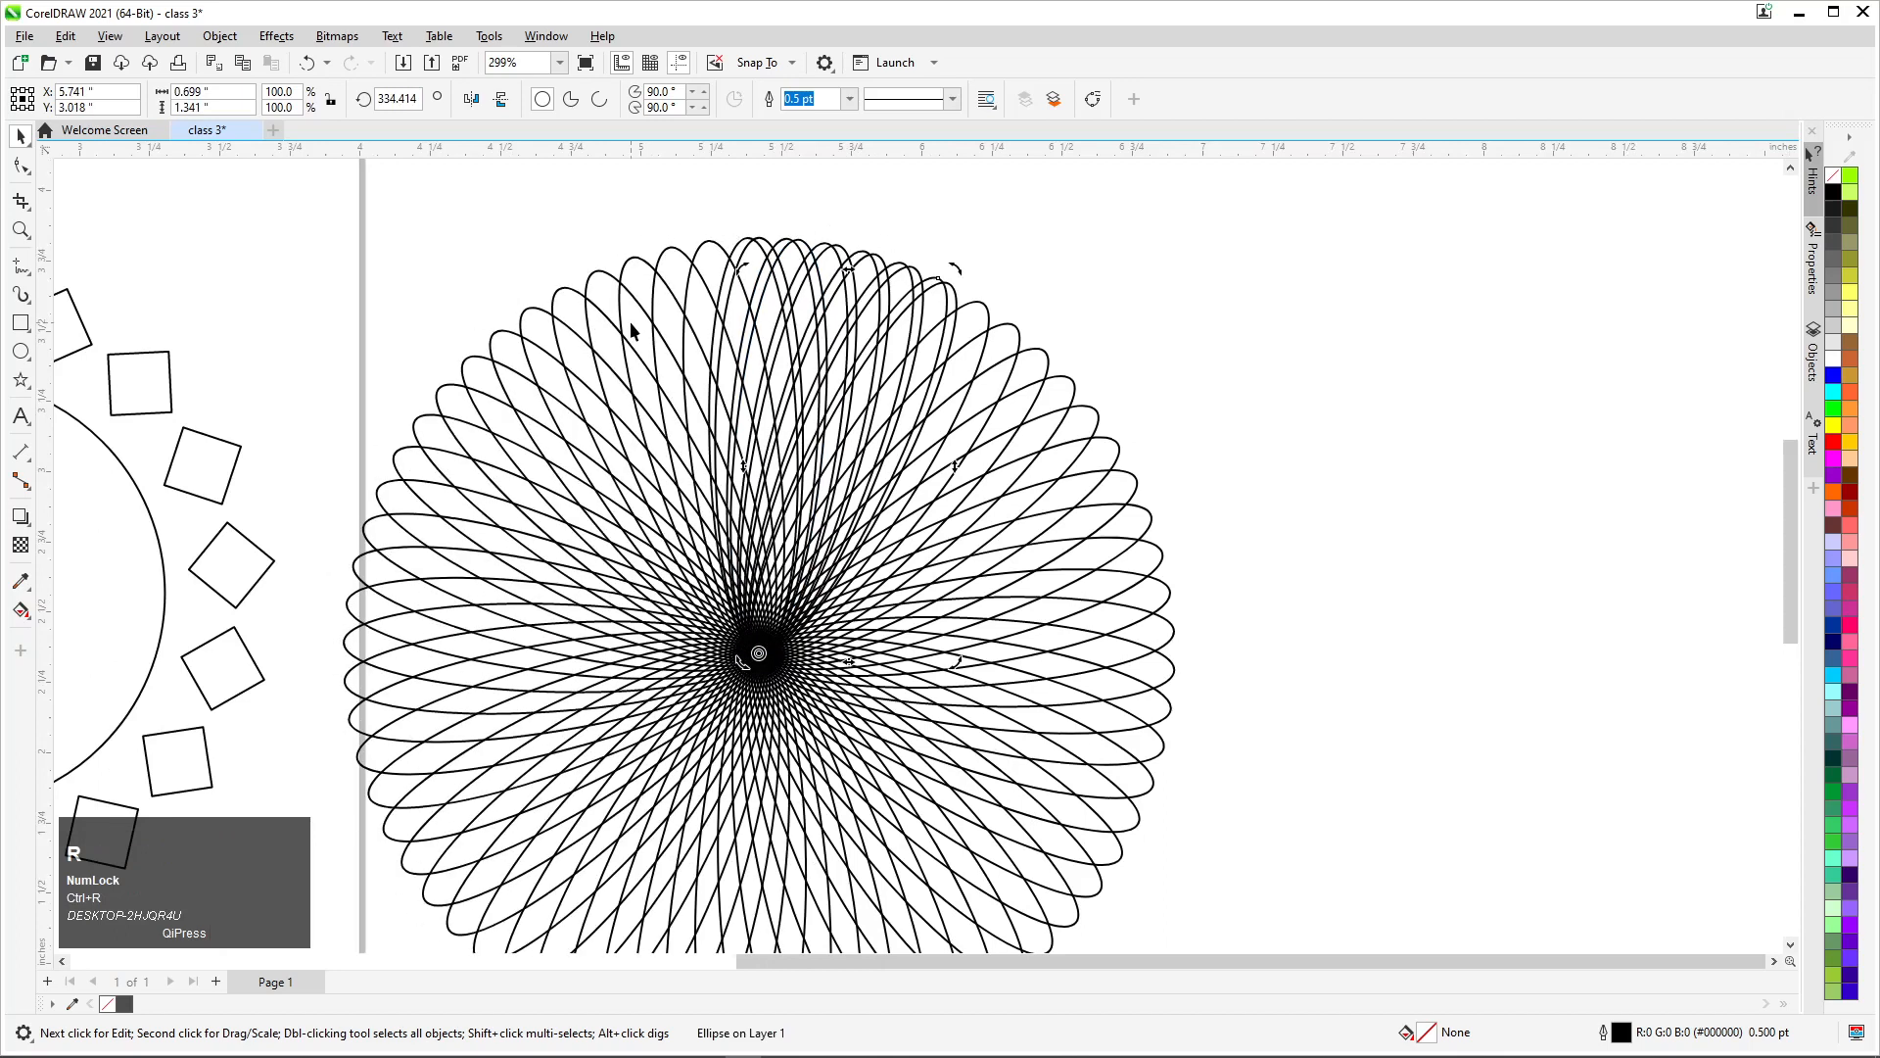
Undo the last several repeated ellipse copies that overlap the start of the pattern
key(ctrl+z)
key(ctrl+z)
key(ctrl+z)
key(ctrl+z)
key(ctrl+z)
key(ctrl+z)
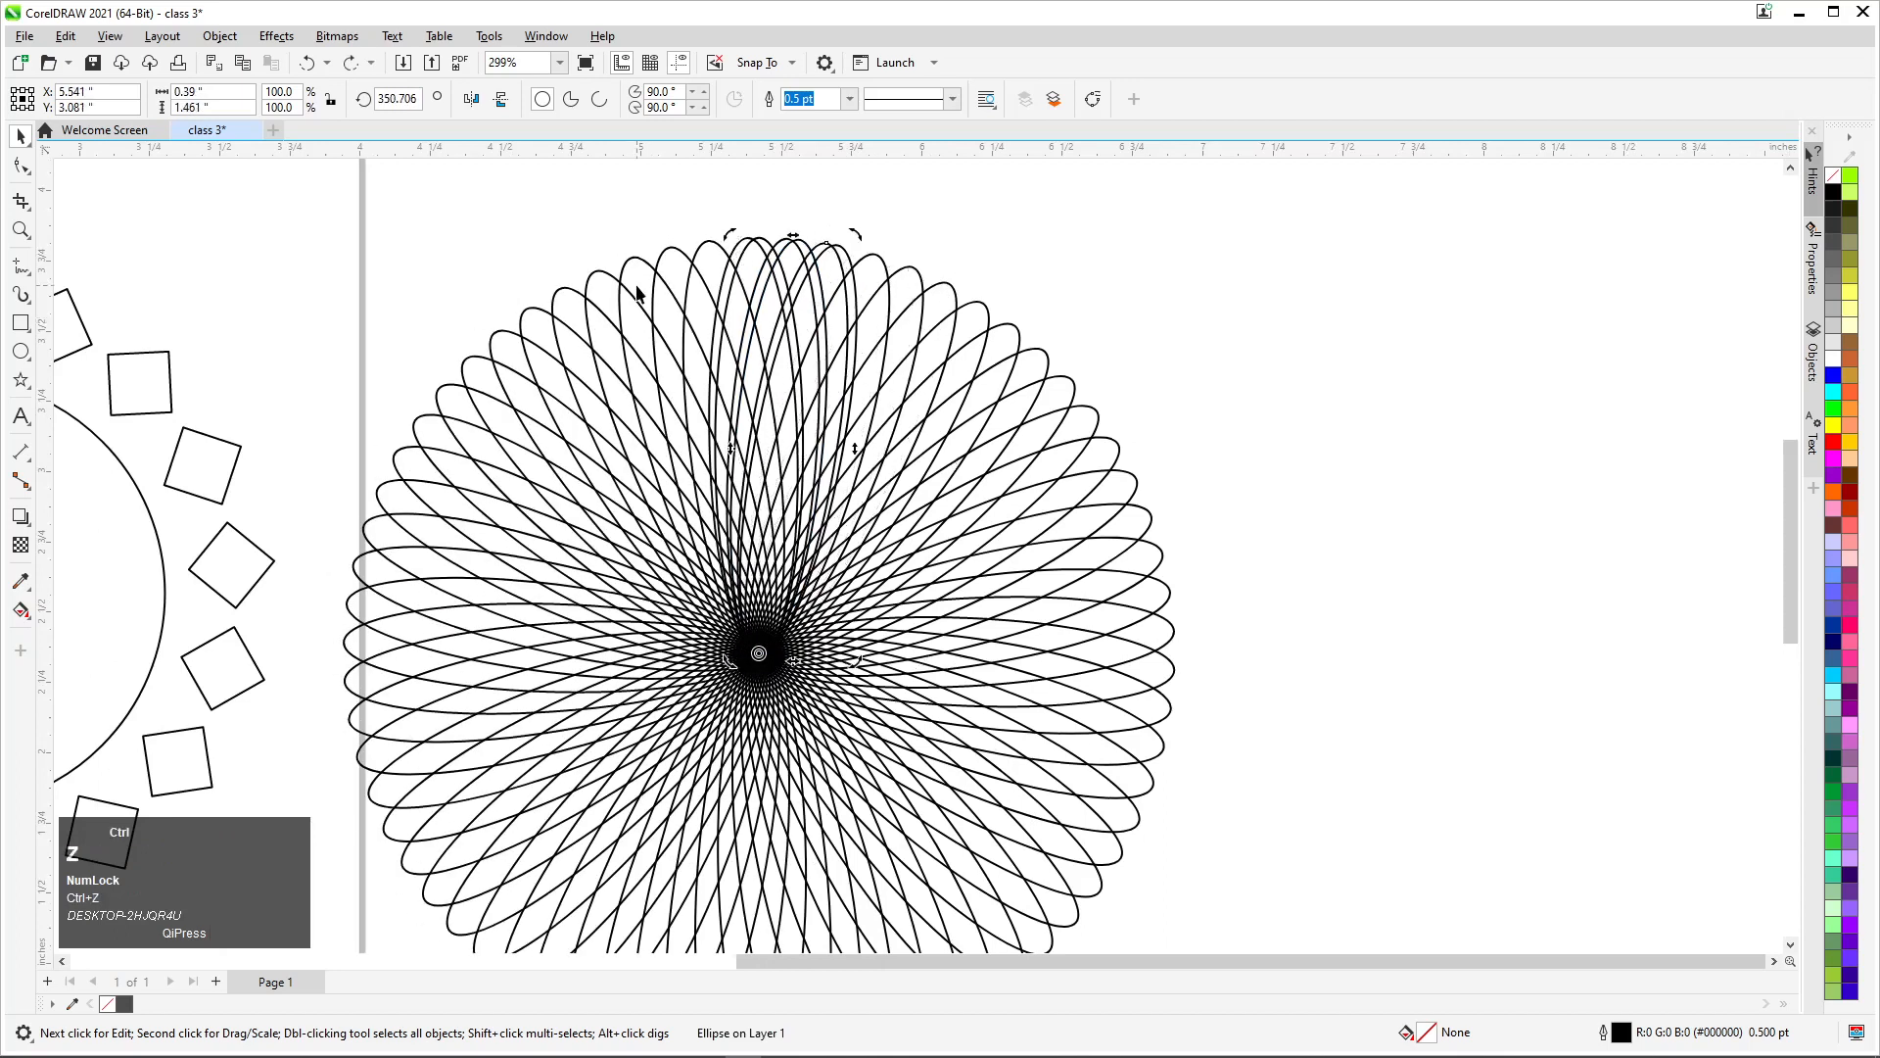
Select the whole ellipse pattern, scale it to about 2.64 inches wide and place it at about X 11.46, Y 2.53 inches
scroll(636, 291, down, 2)
drag(1093, 213, 443, 764)
drag(705, 519, 1236, 495)
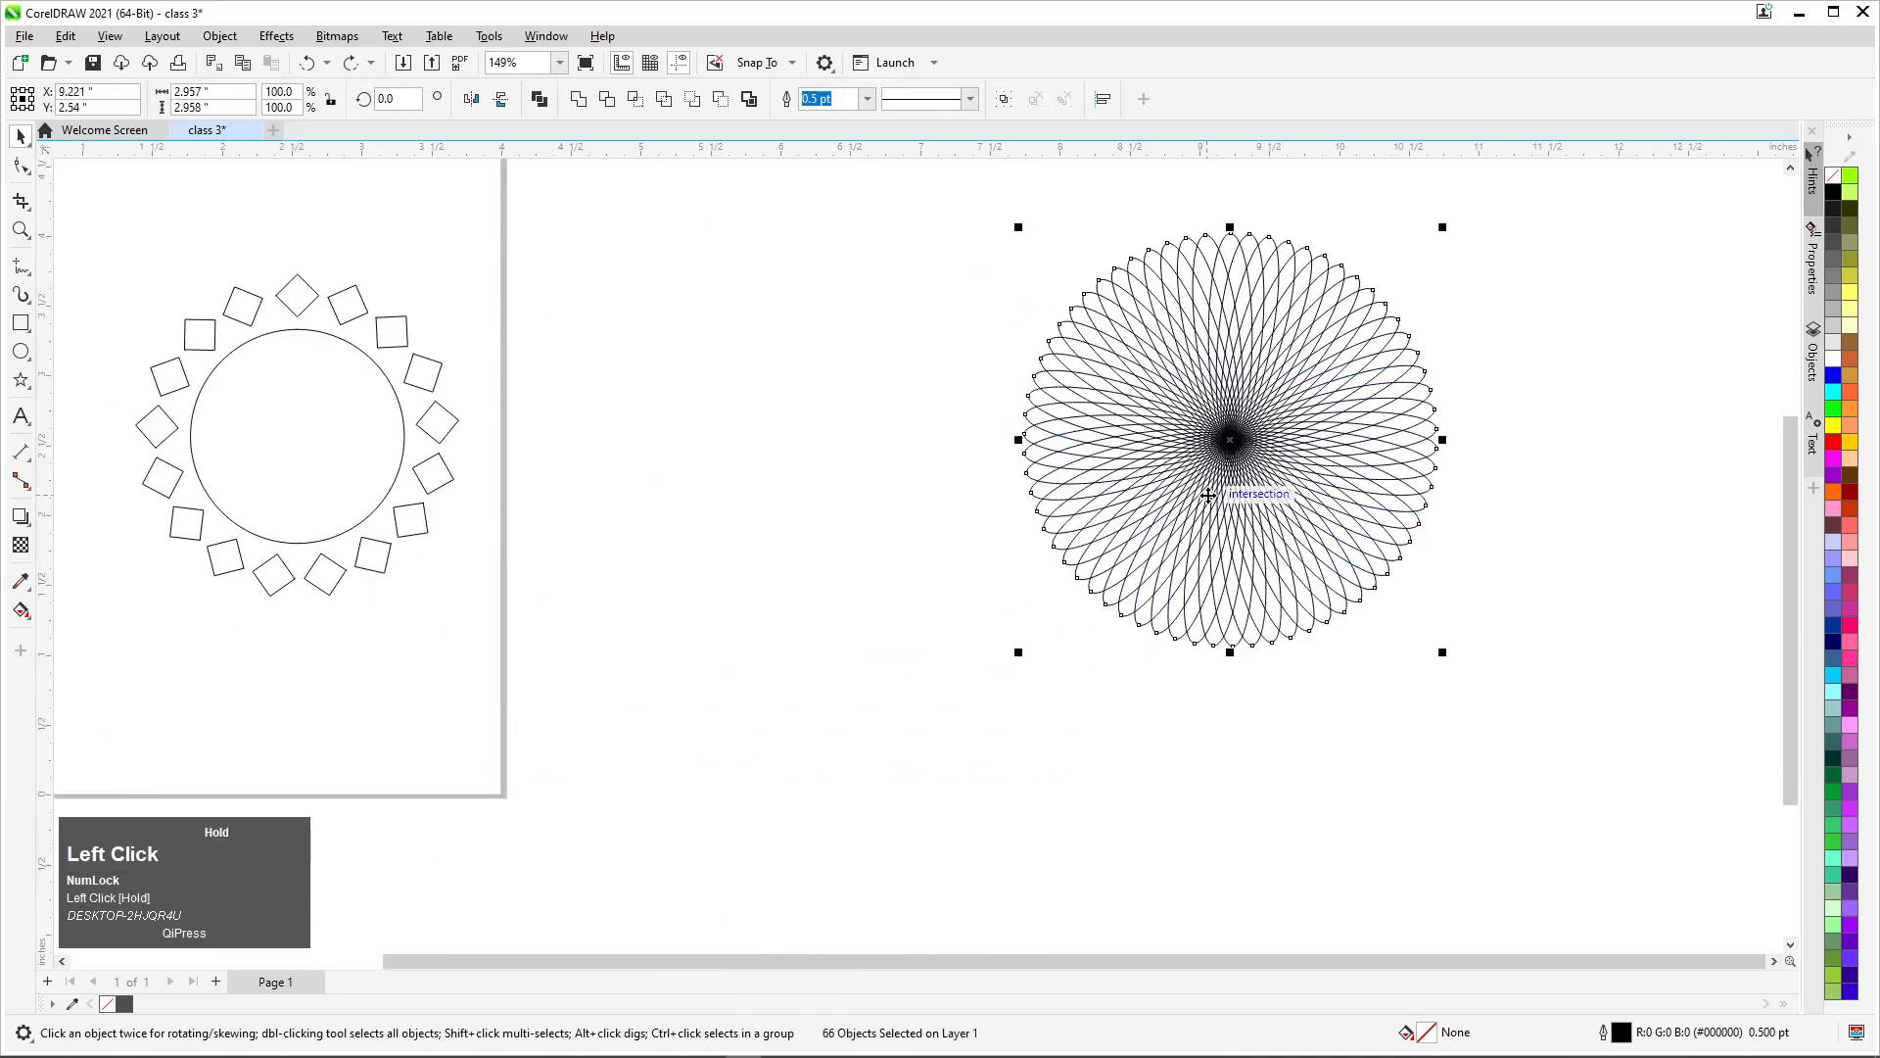
drag(1258, 333, 1408, 301)
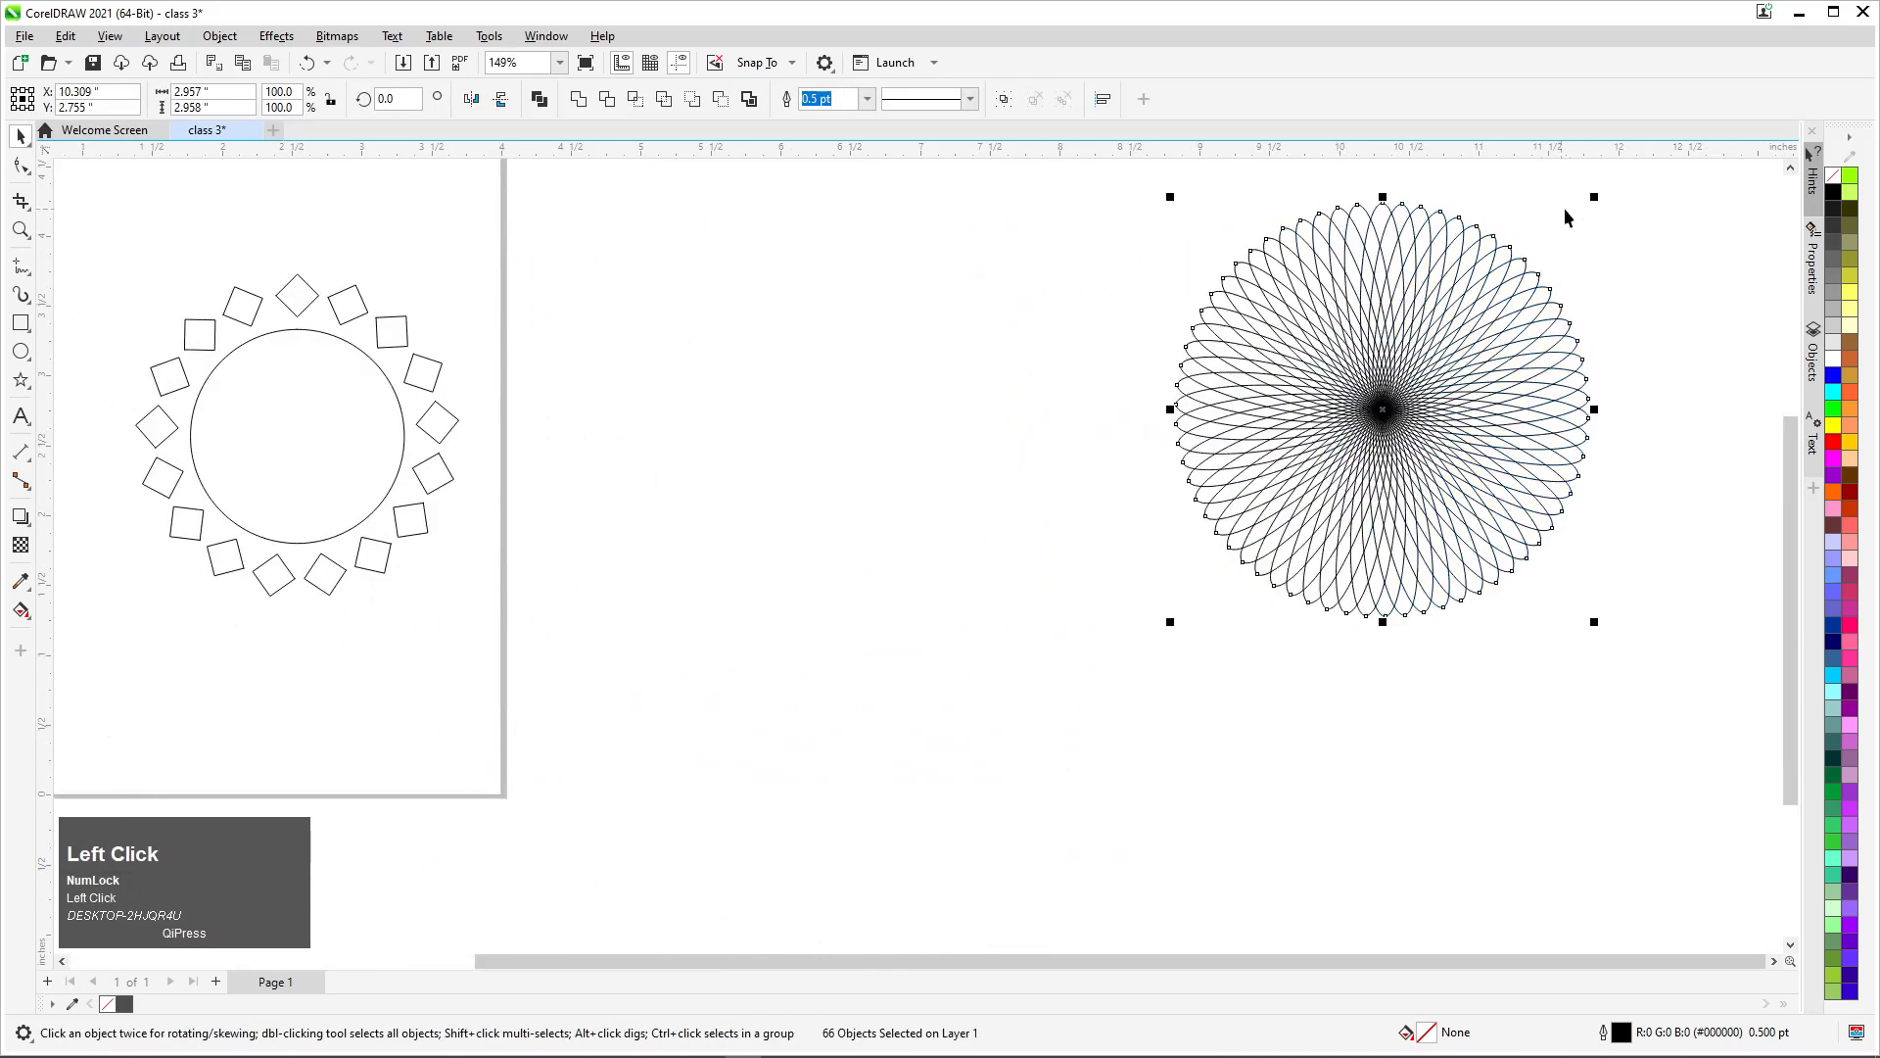
drag(1594, 196, 1552, 241)
drag(1348, 465, 1545, 439)
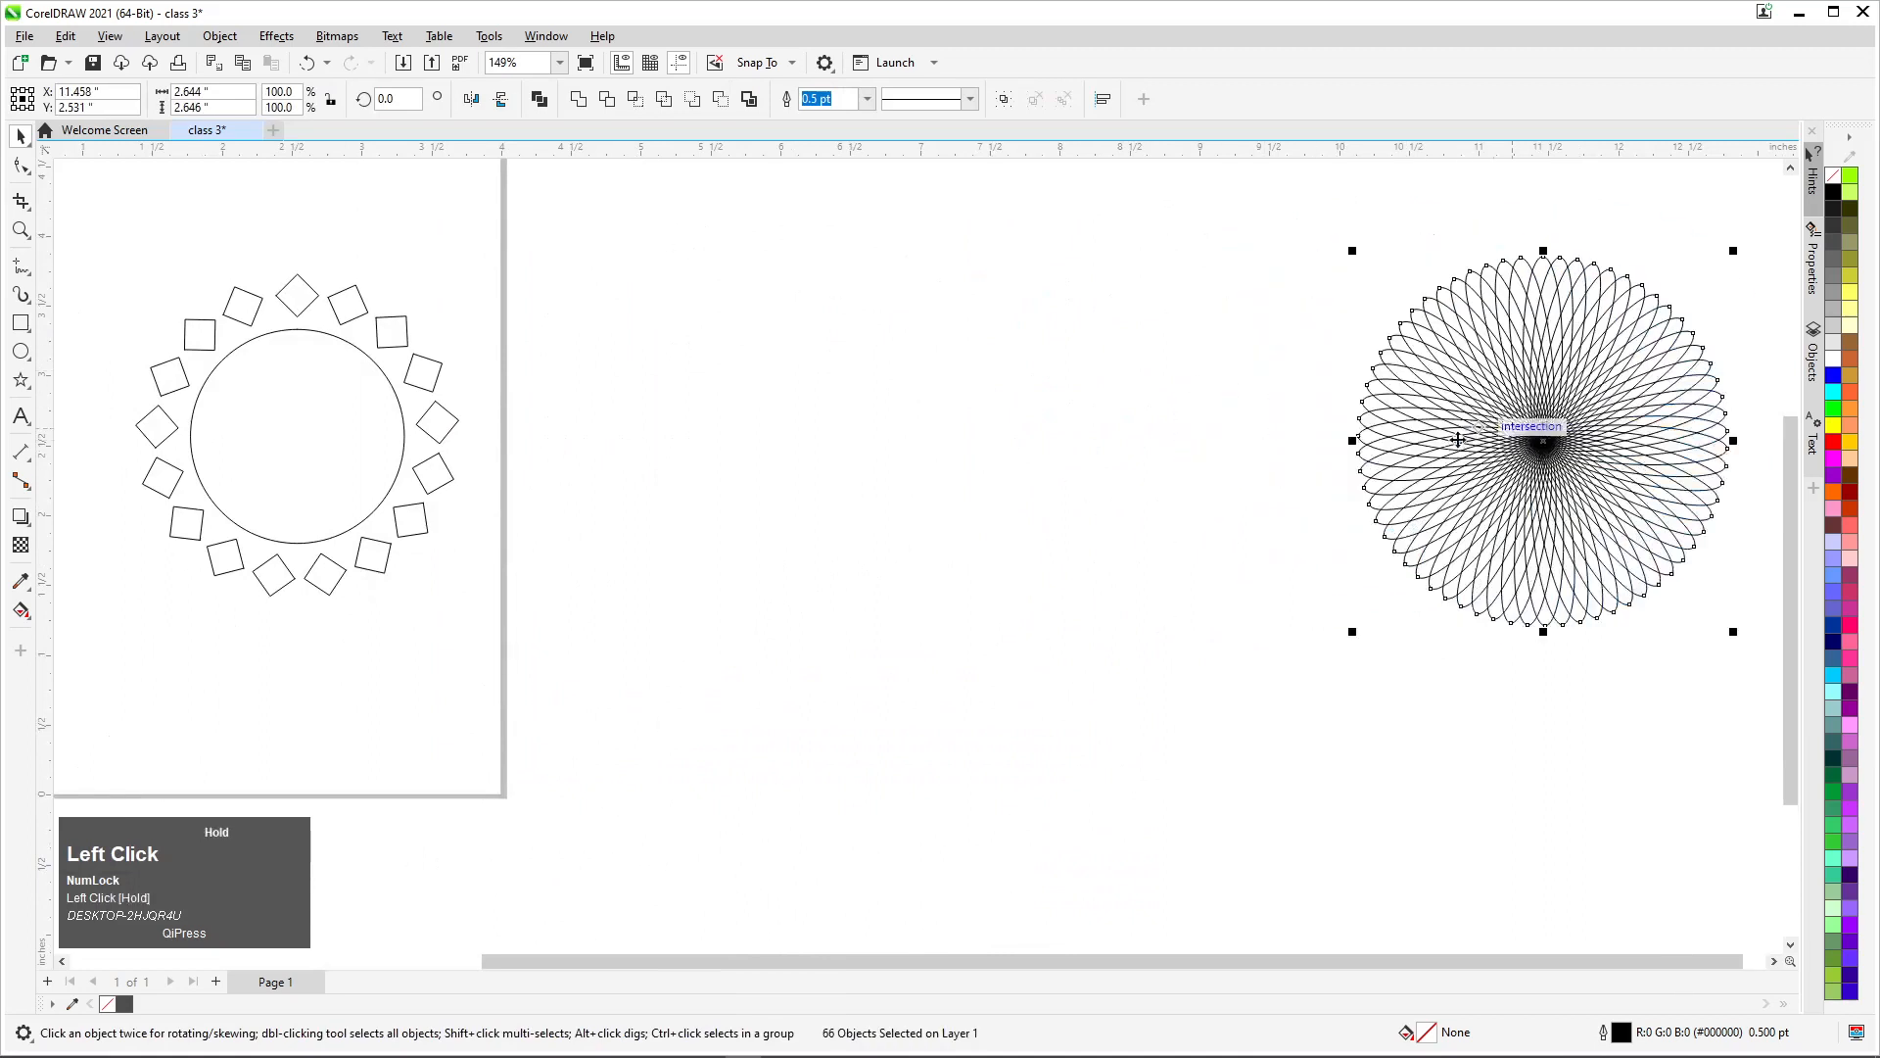
Select the ellipses in the left half of the pattern and fill them with red
click(1266, 284)
drag(1251, 235, 1554, 726)
right_click(1833, 443)
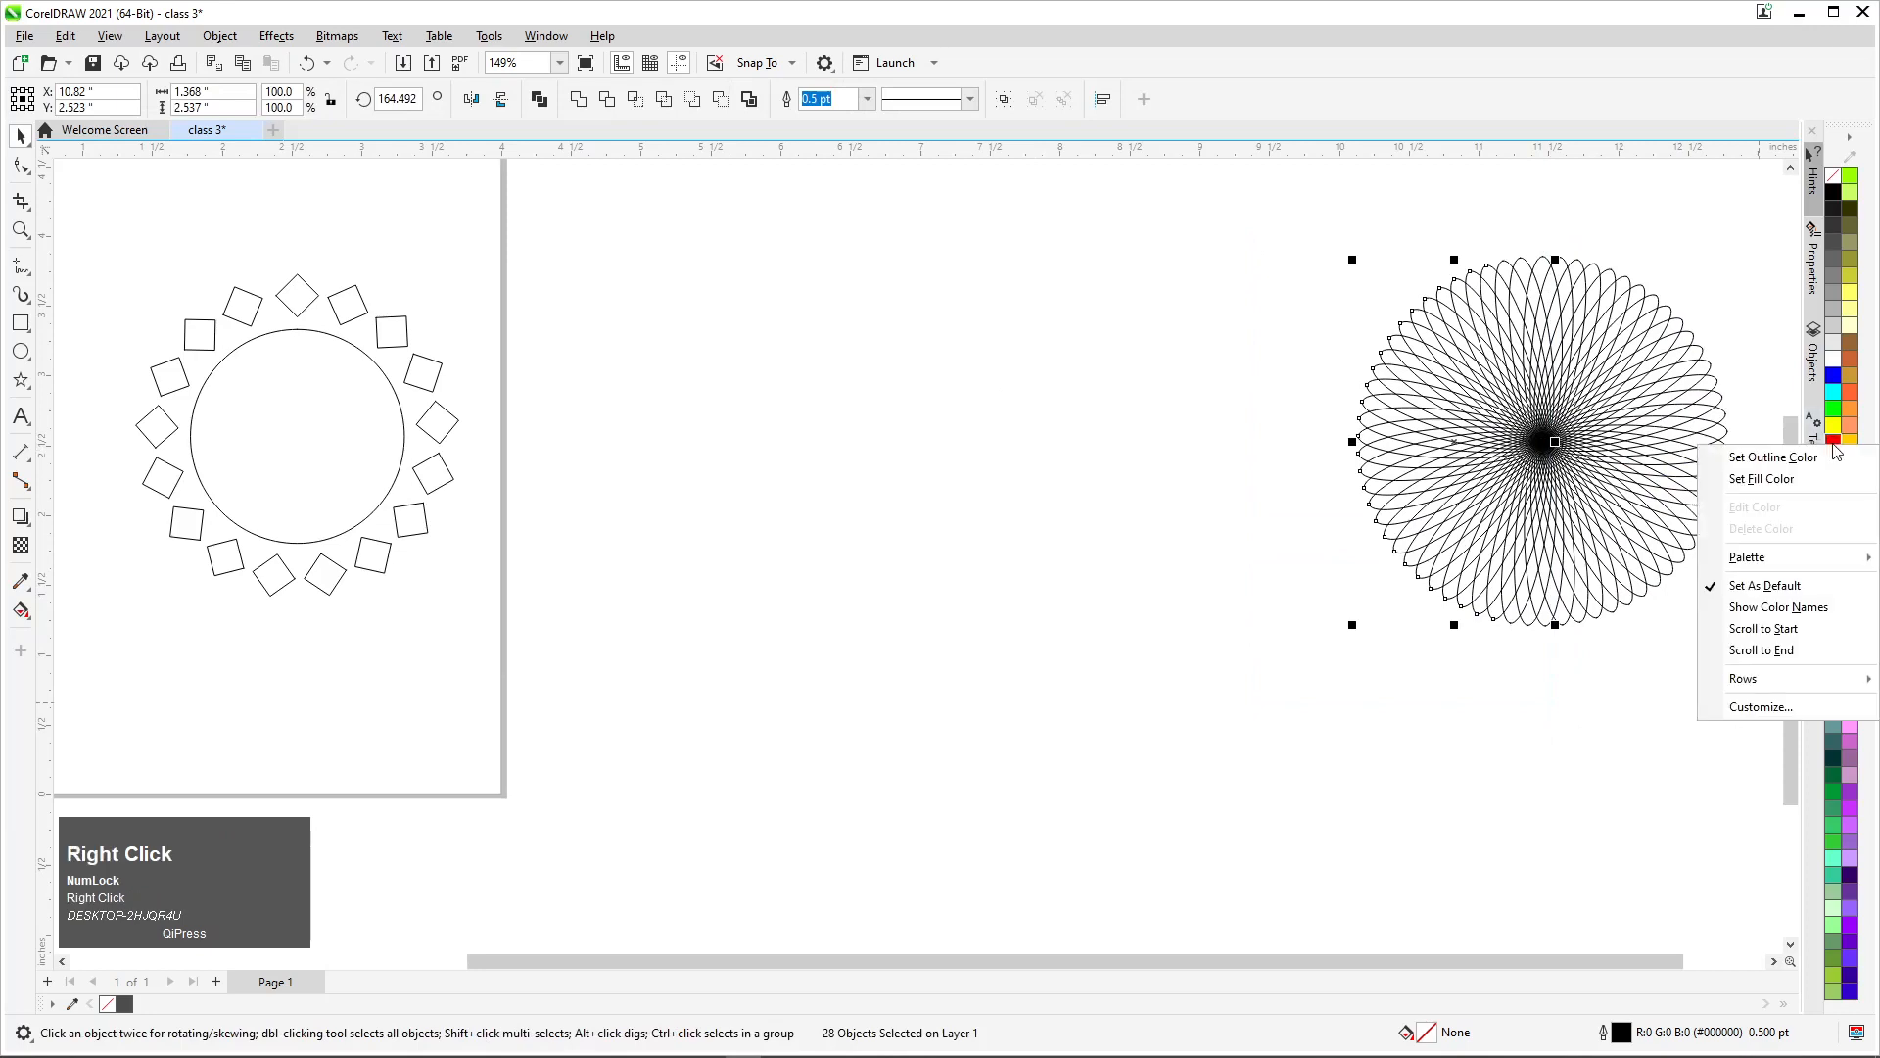
click(1834, 446)
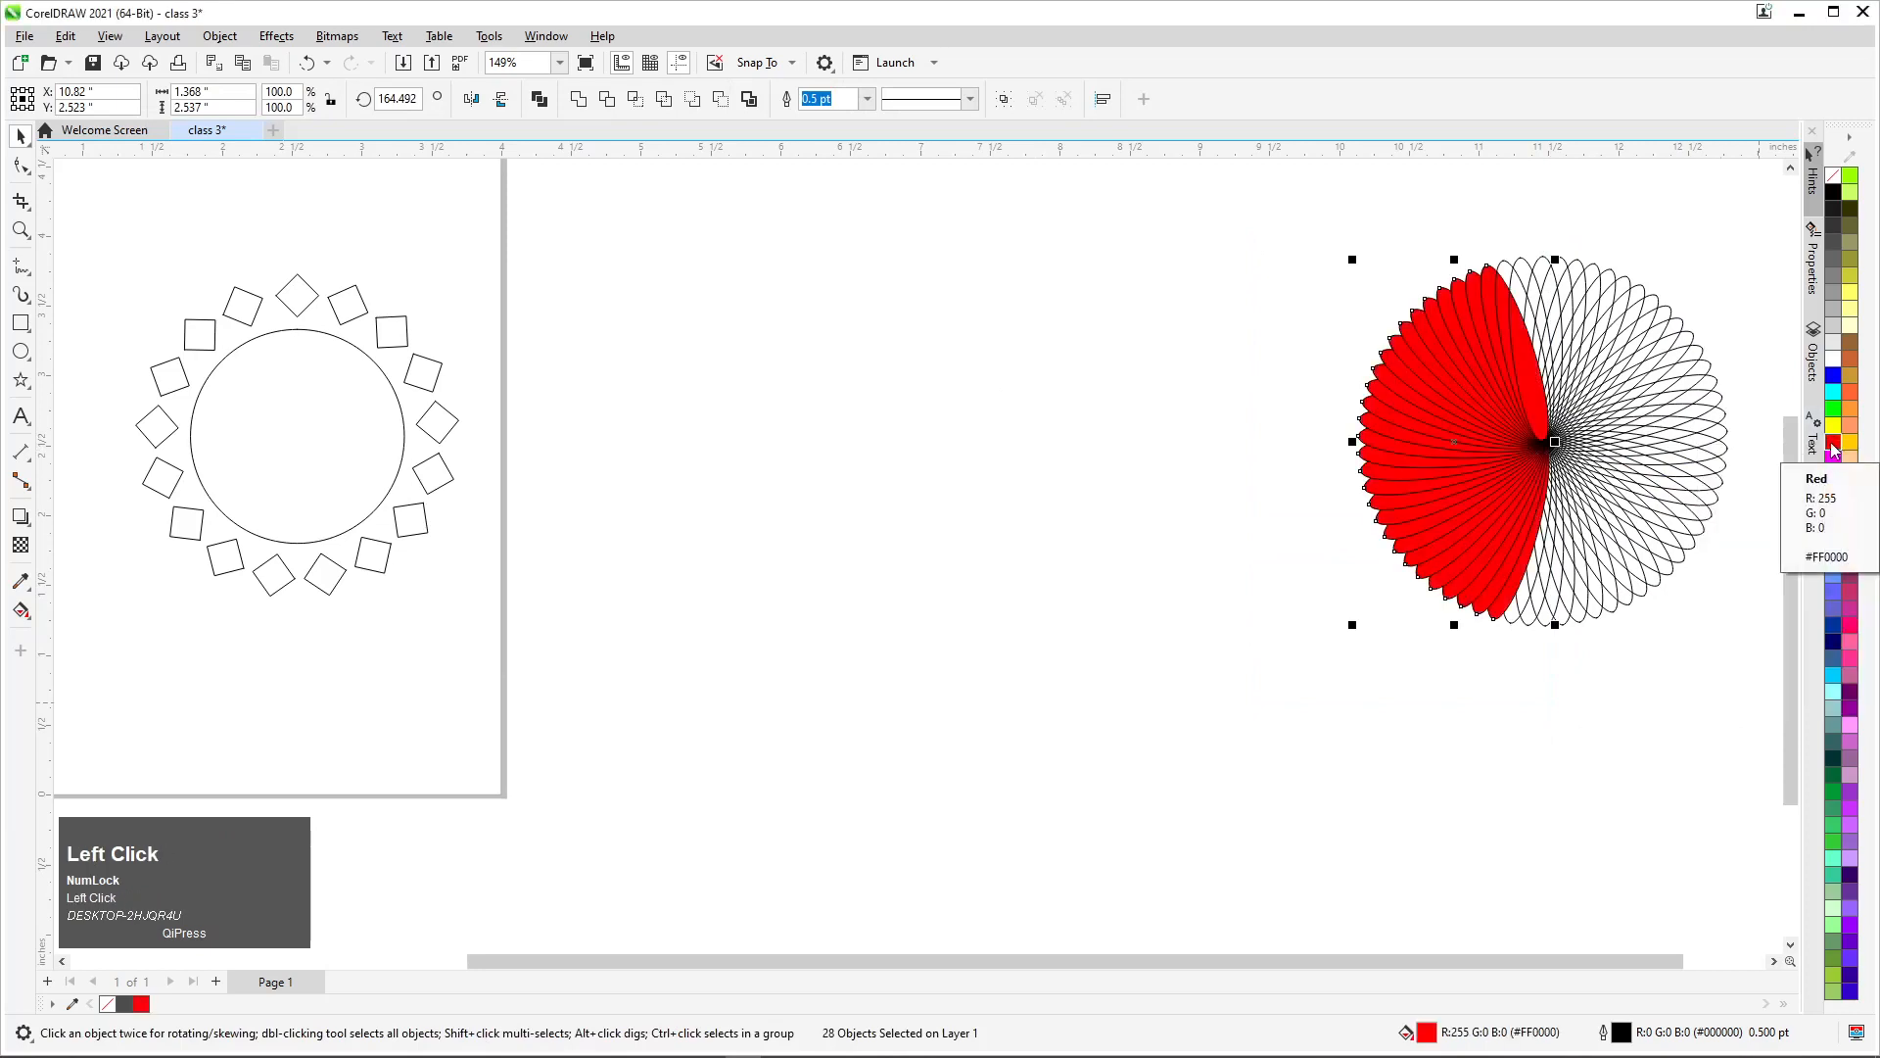
Fill the ellipses in the upper-right part of the pattern with golden yellow and those in the lower-right part with blue
click(1311, 350)
drag(1768, 229, 1446, 471)
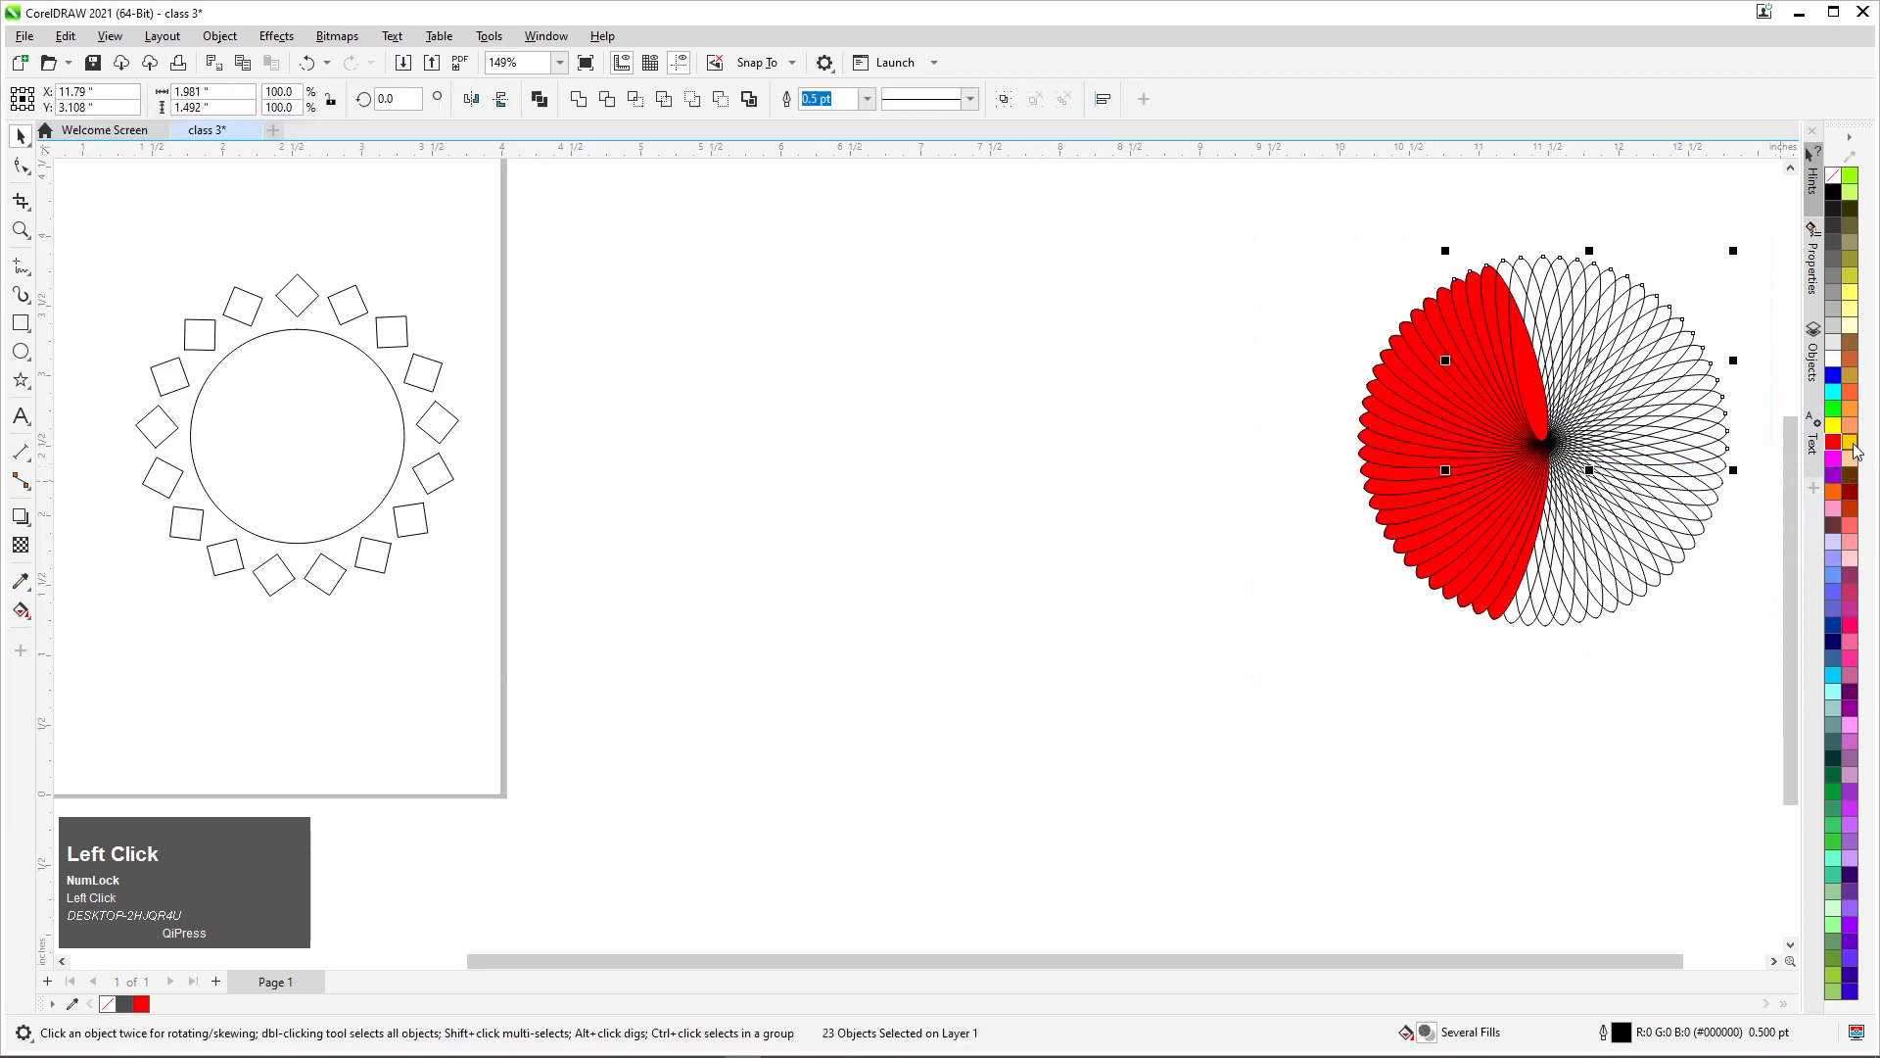
click(1851, 442)
scroll(1137, 595, down, 2)
scroll(1555, 382, up, 1)
drag(1608, 349, 1257, 677)
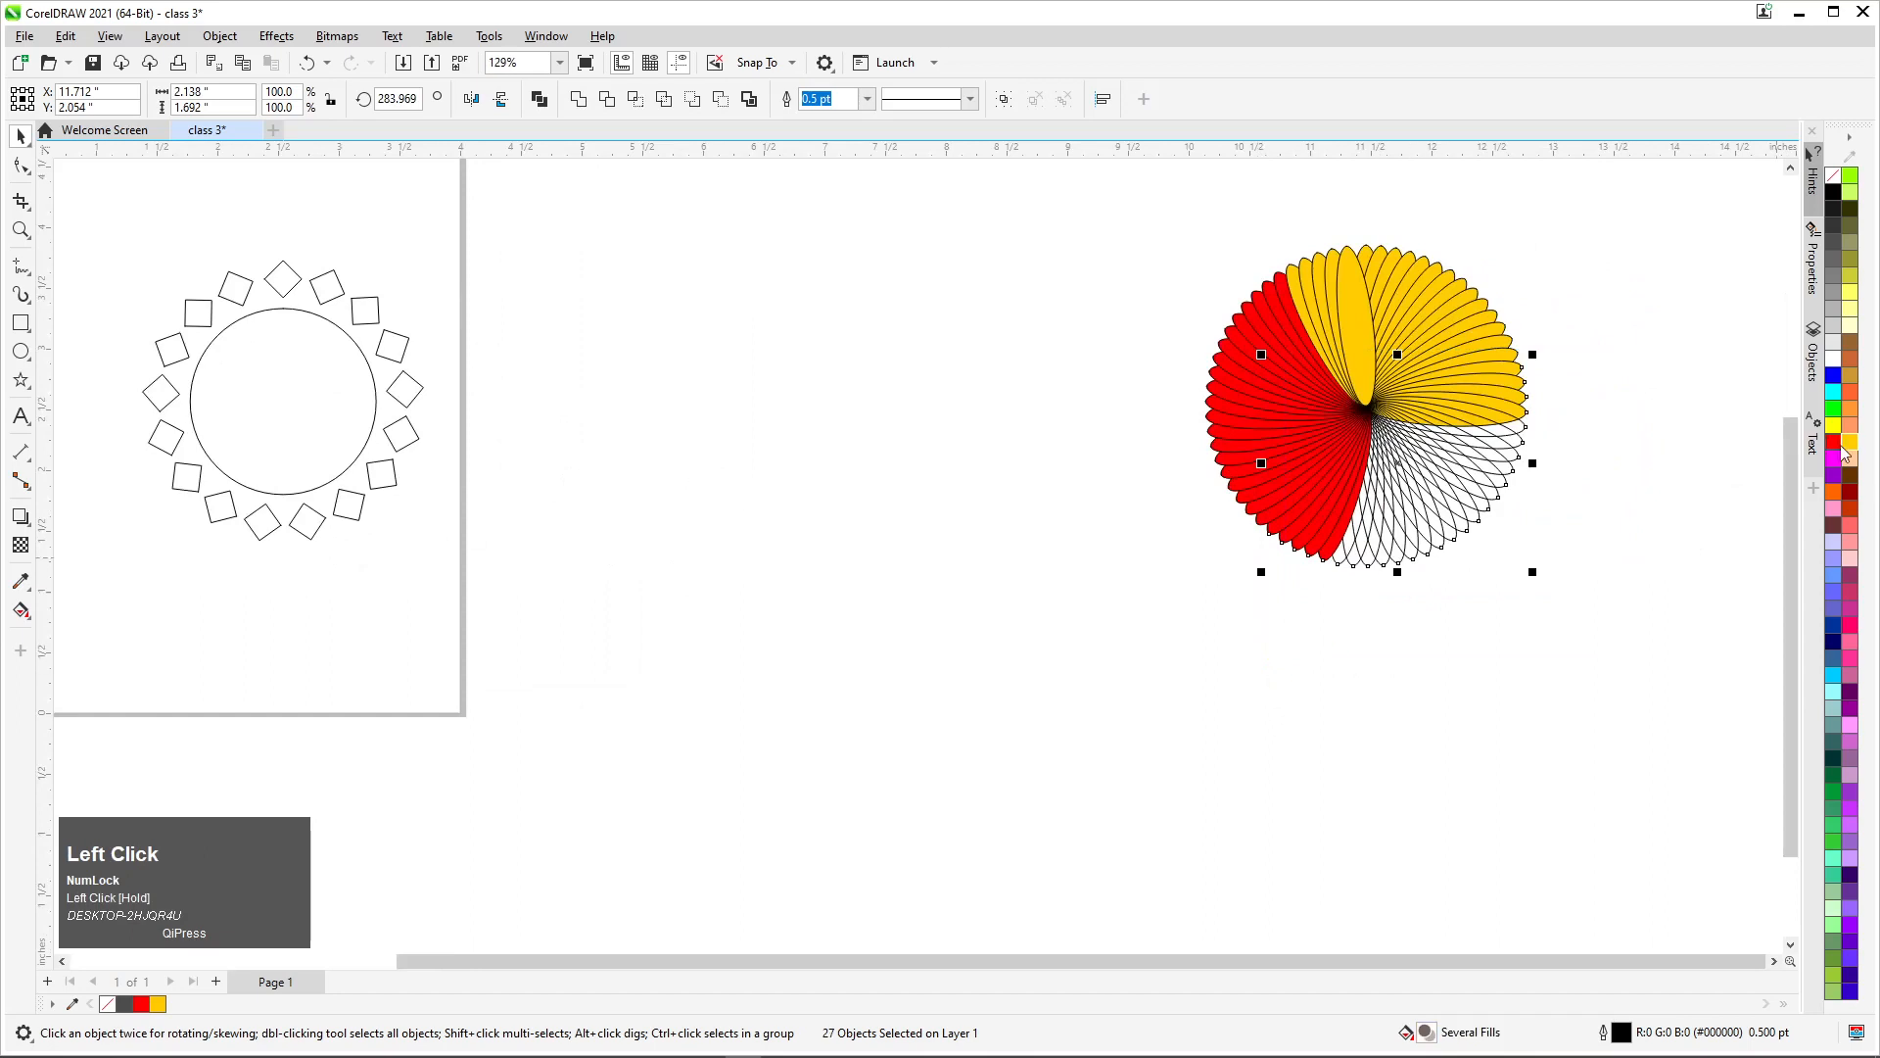
click(1832, 372)
Select the whole ellipse pattern and try its outlines with no colour, purple and white, ending with black
scroll(1522, 312, up, 1)
scroll(1019, 441, down, 1)
drag(962, 216, 1509, 672)
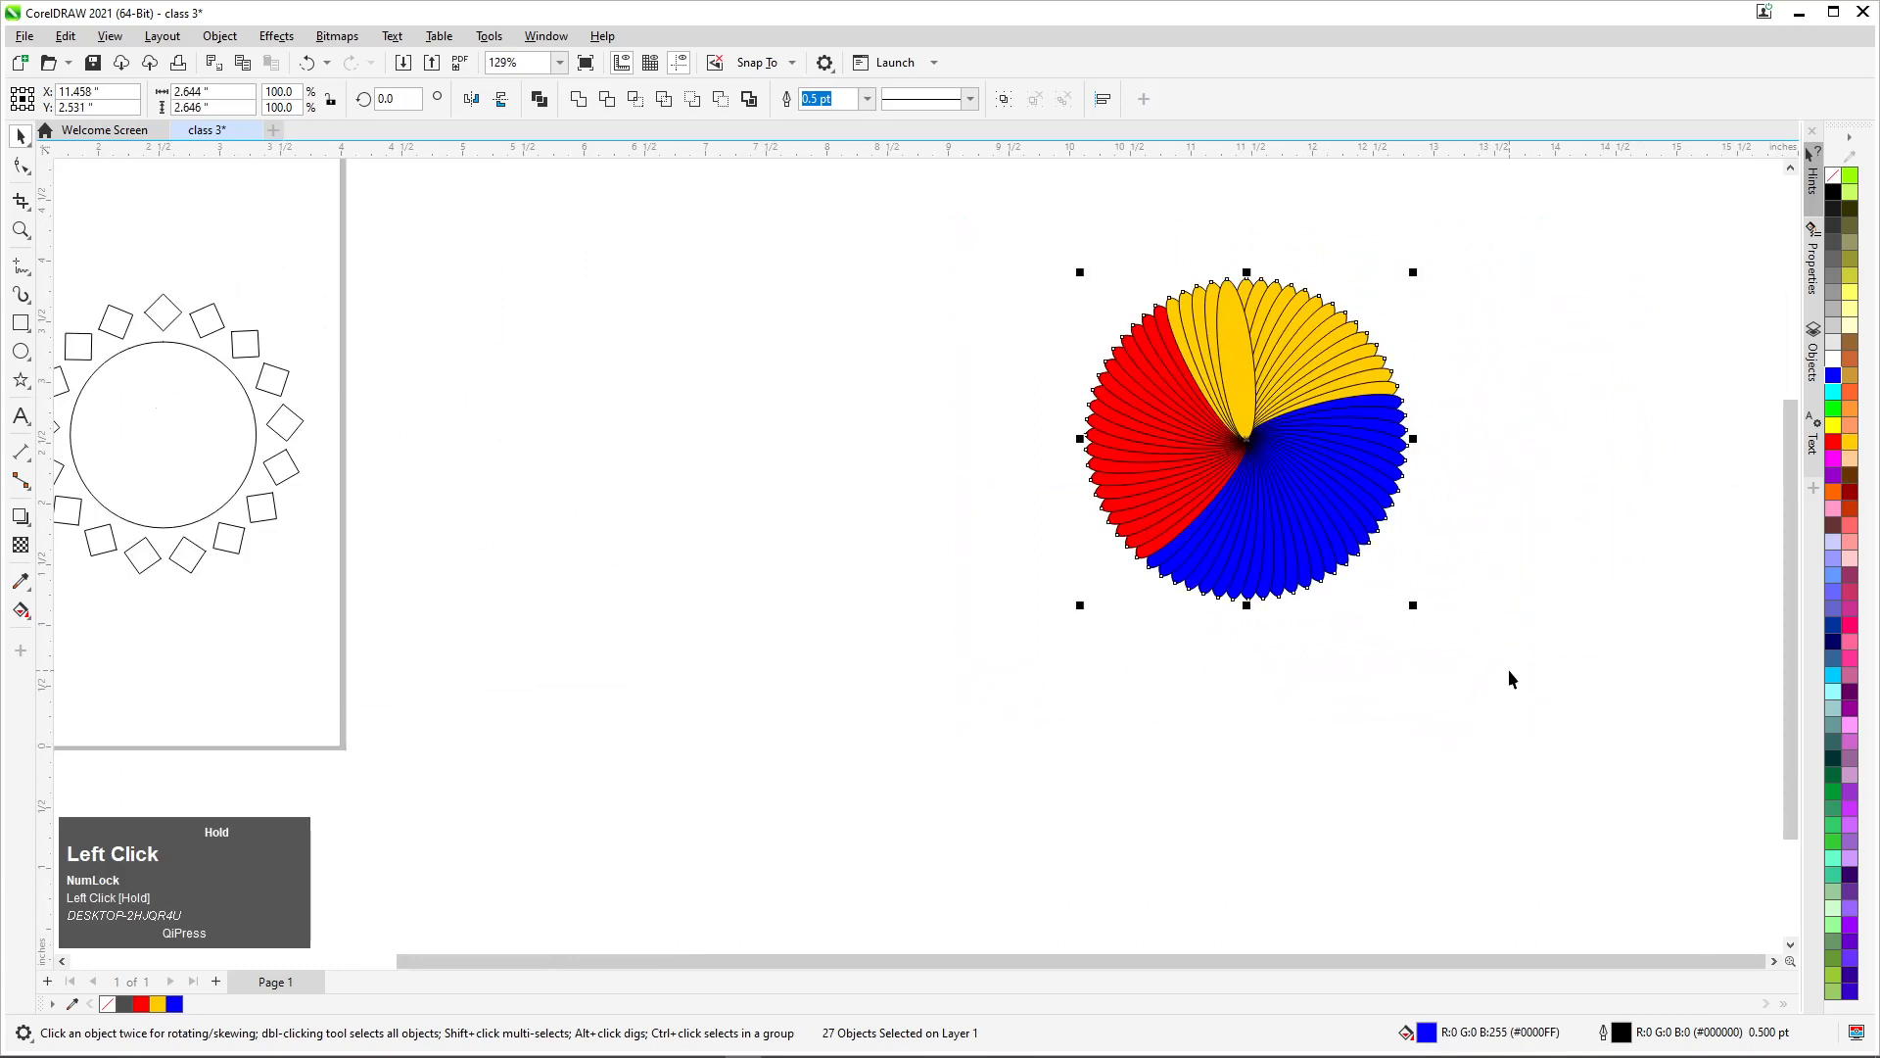
click(1833, 176)
scroll(1450, 323, up, 2)
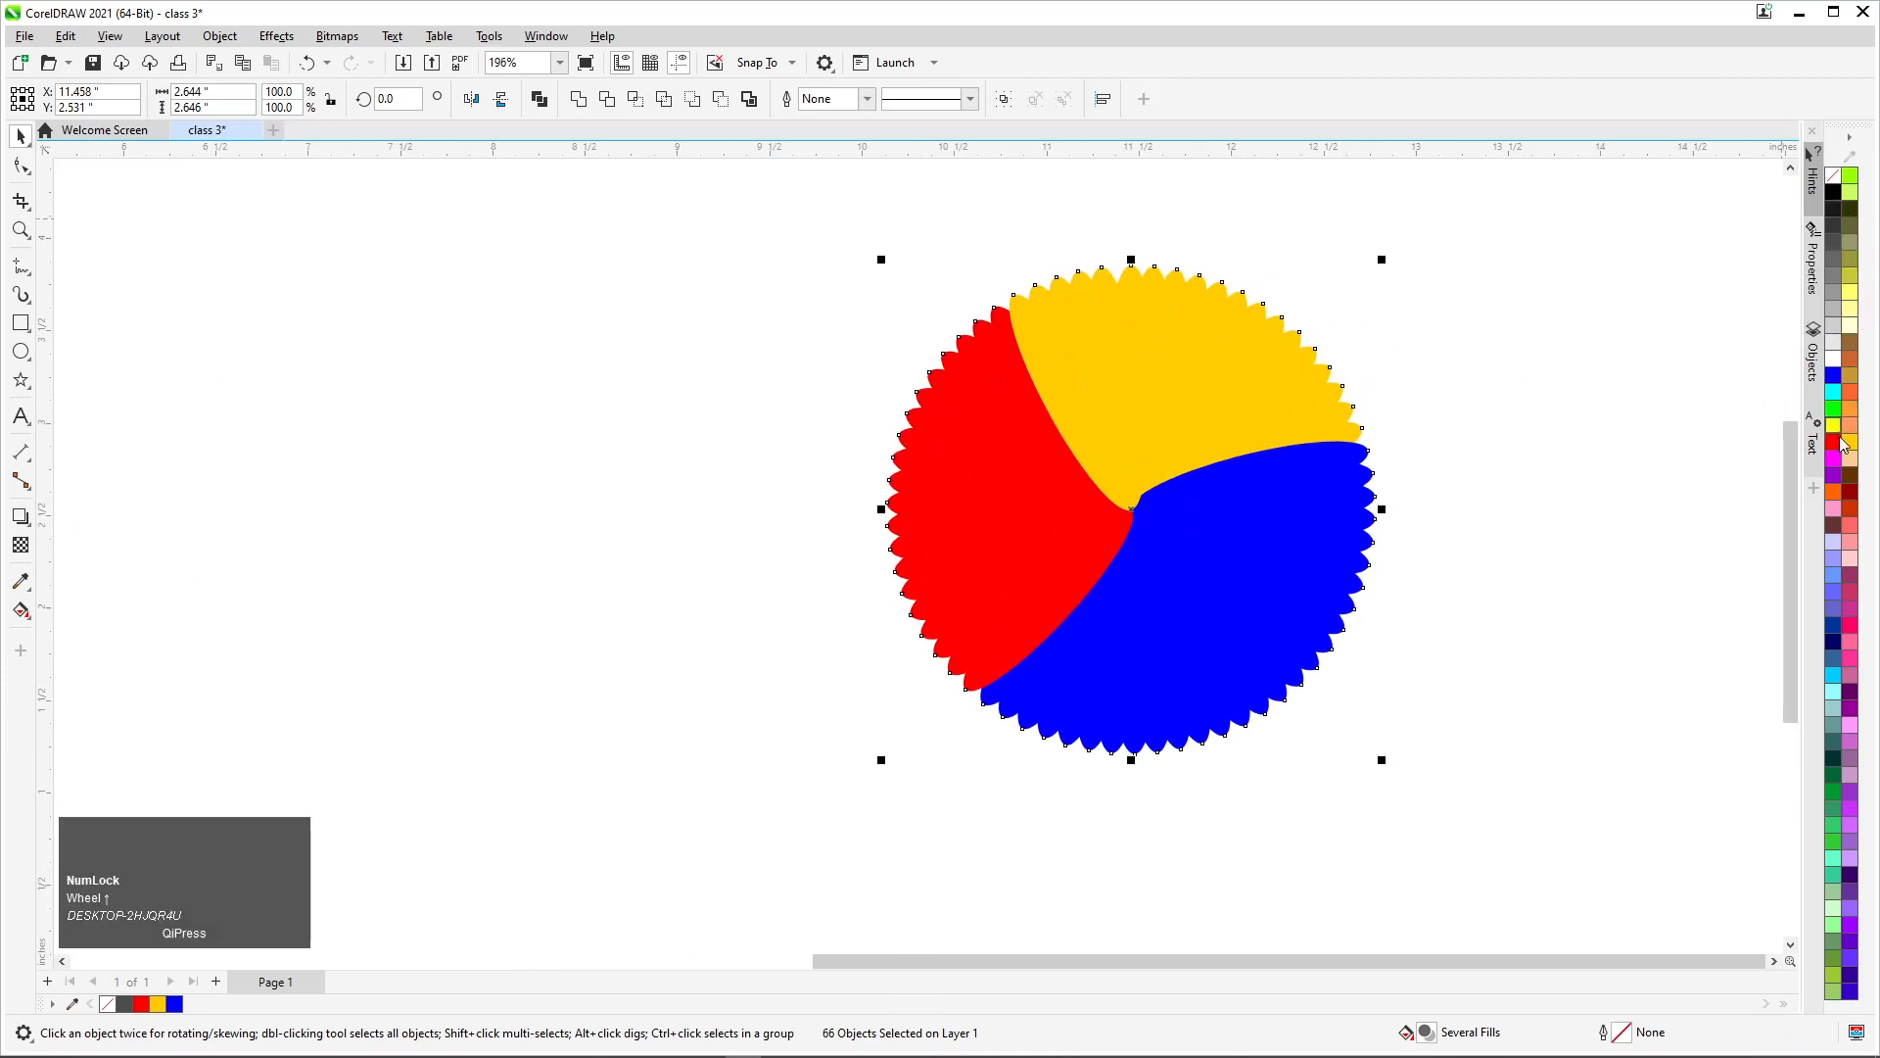
alt+click(1835, 477)
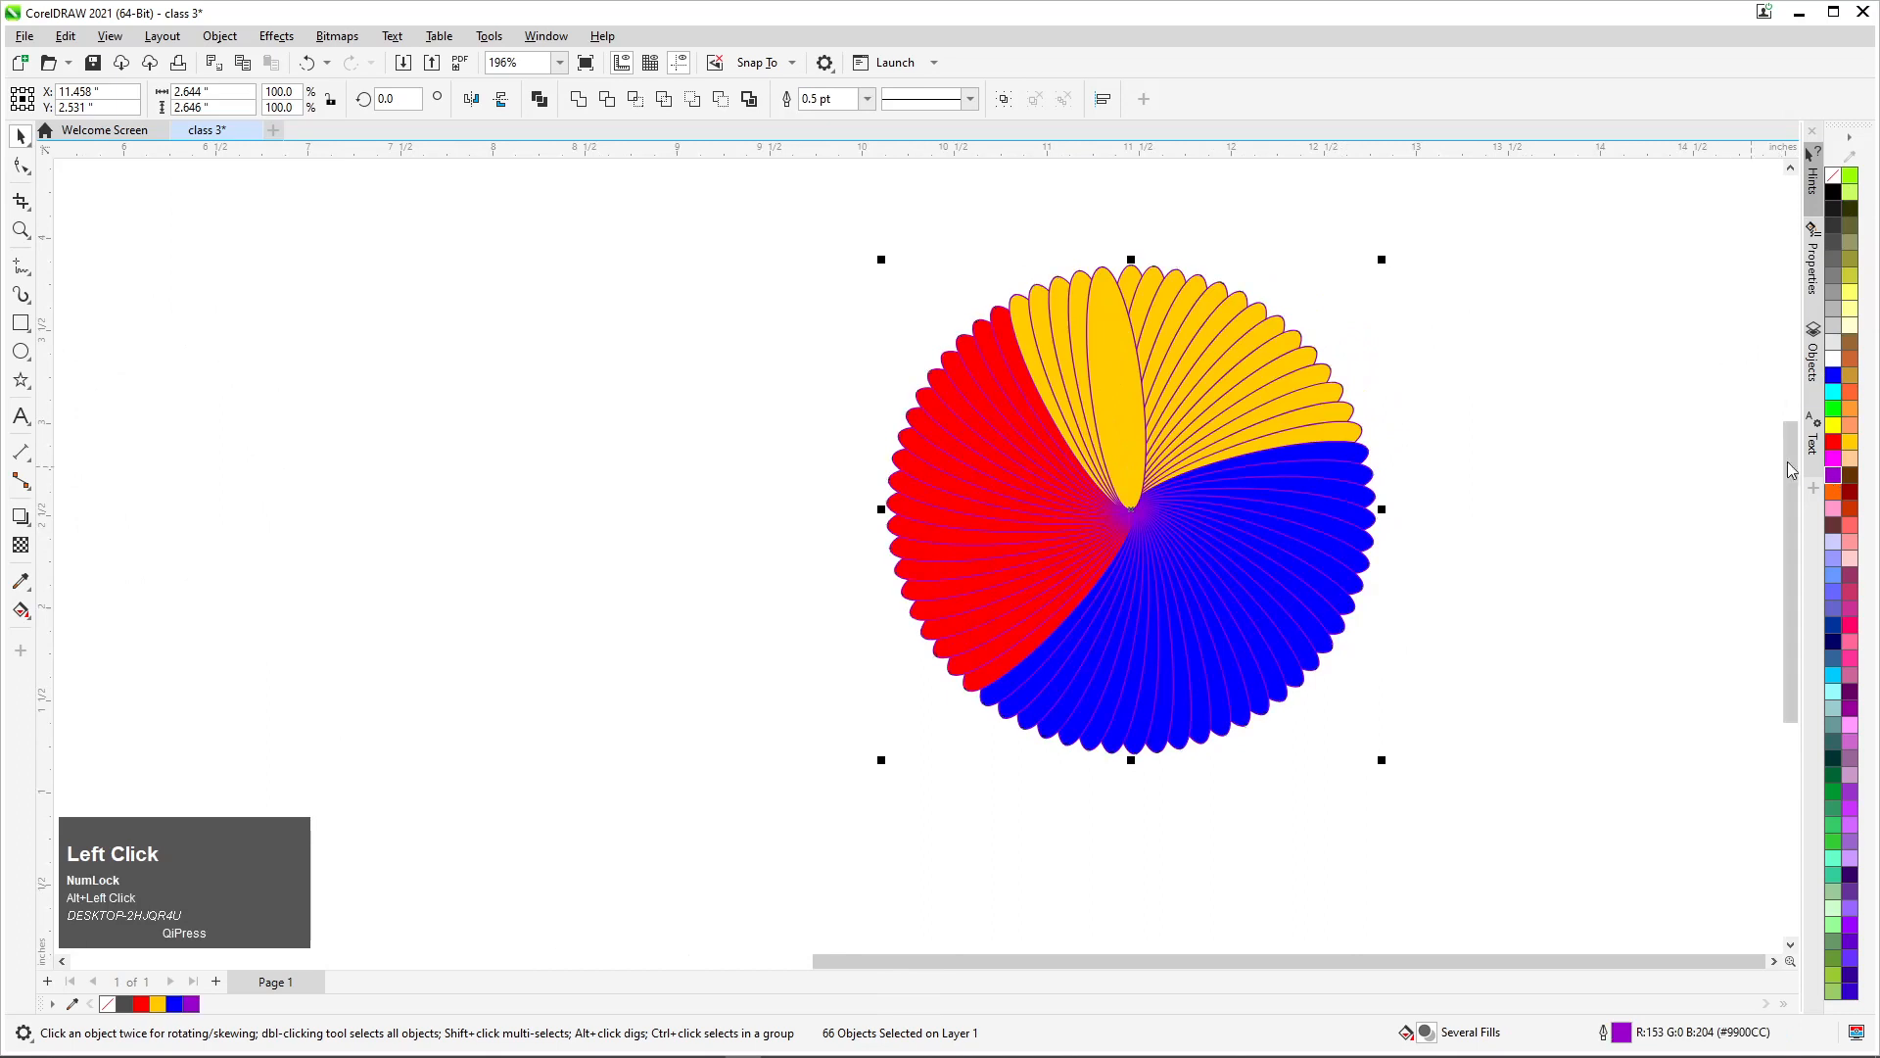
alt+click(1836, 360)
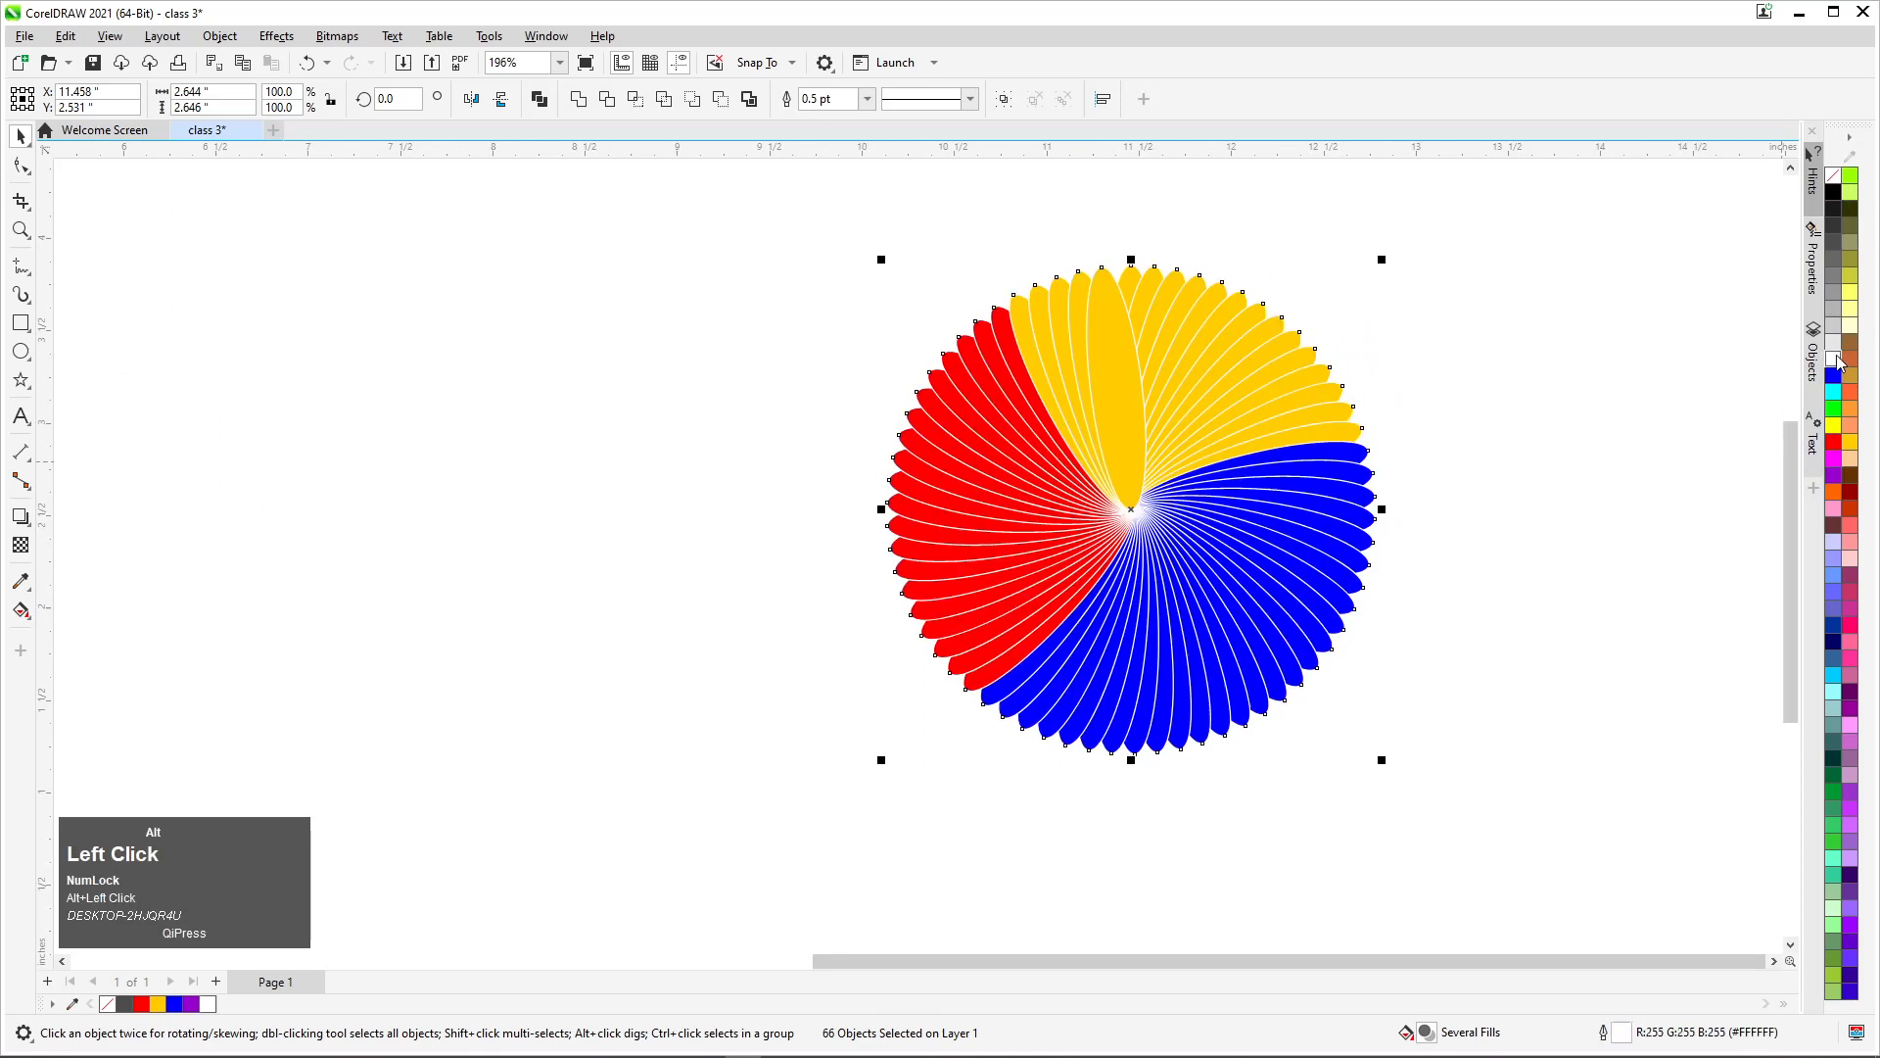
alt+click(1833, 192)
click(777, 523)
Select the whole ellipse pattern and move it closer to the page
scroll(939, 393, down, 2)
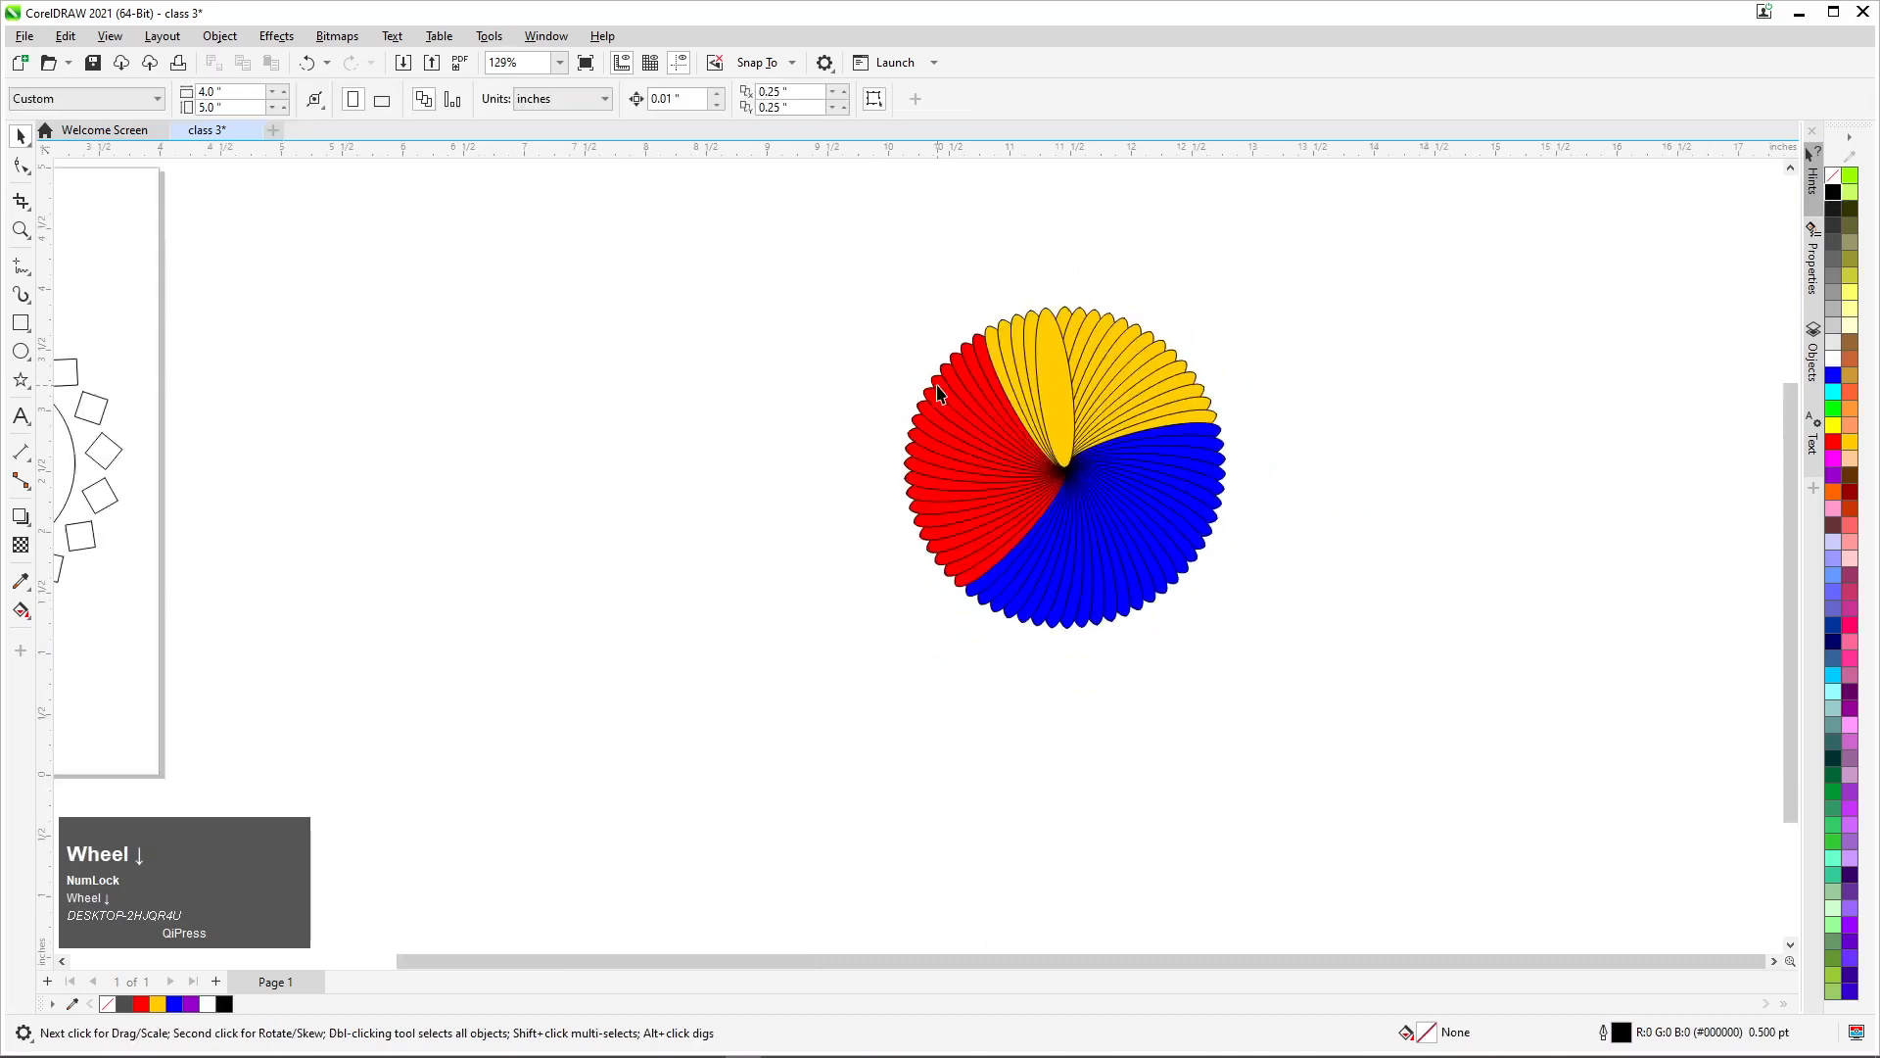
drag(749, 286, 1443, 755)
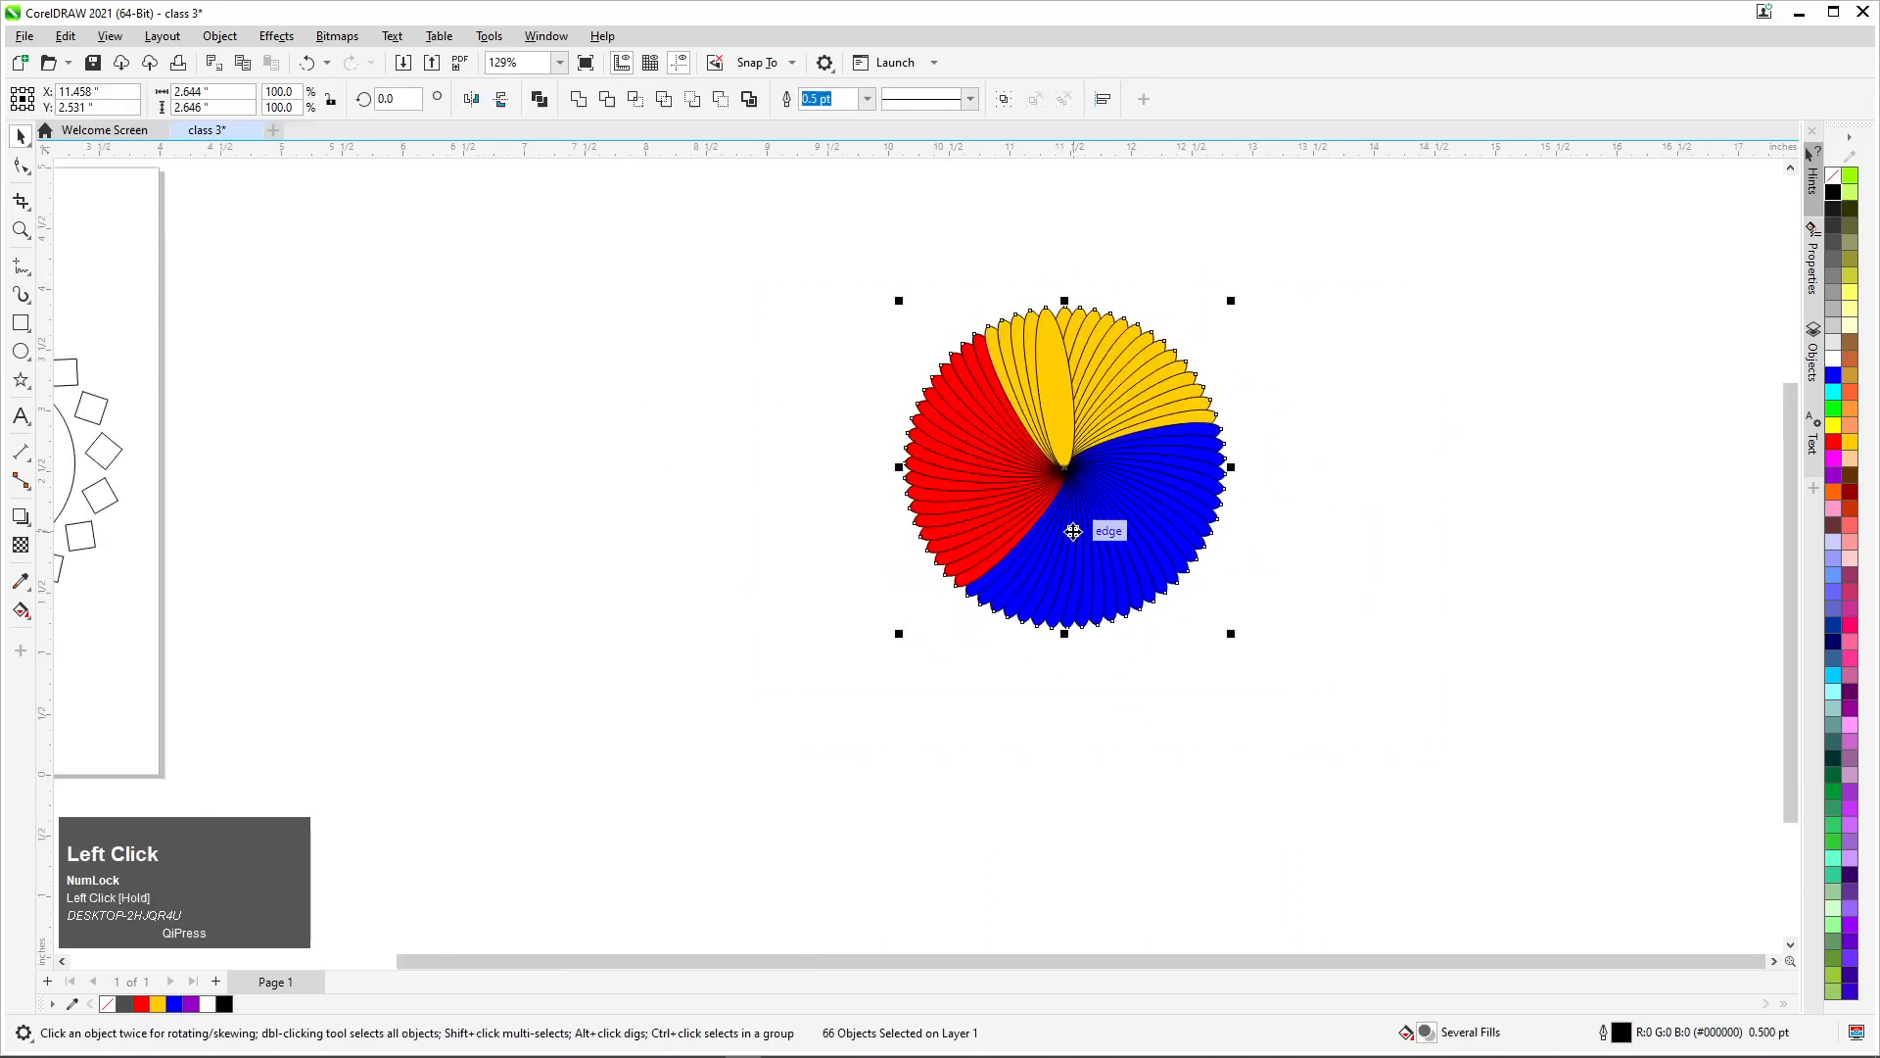
drag(1074, 529, 696, 537)
scroll(752, 494, down, 3)
scroll(752, 495, up, 3)
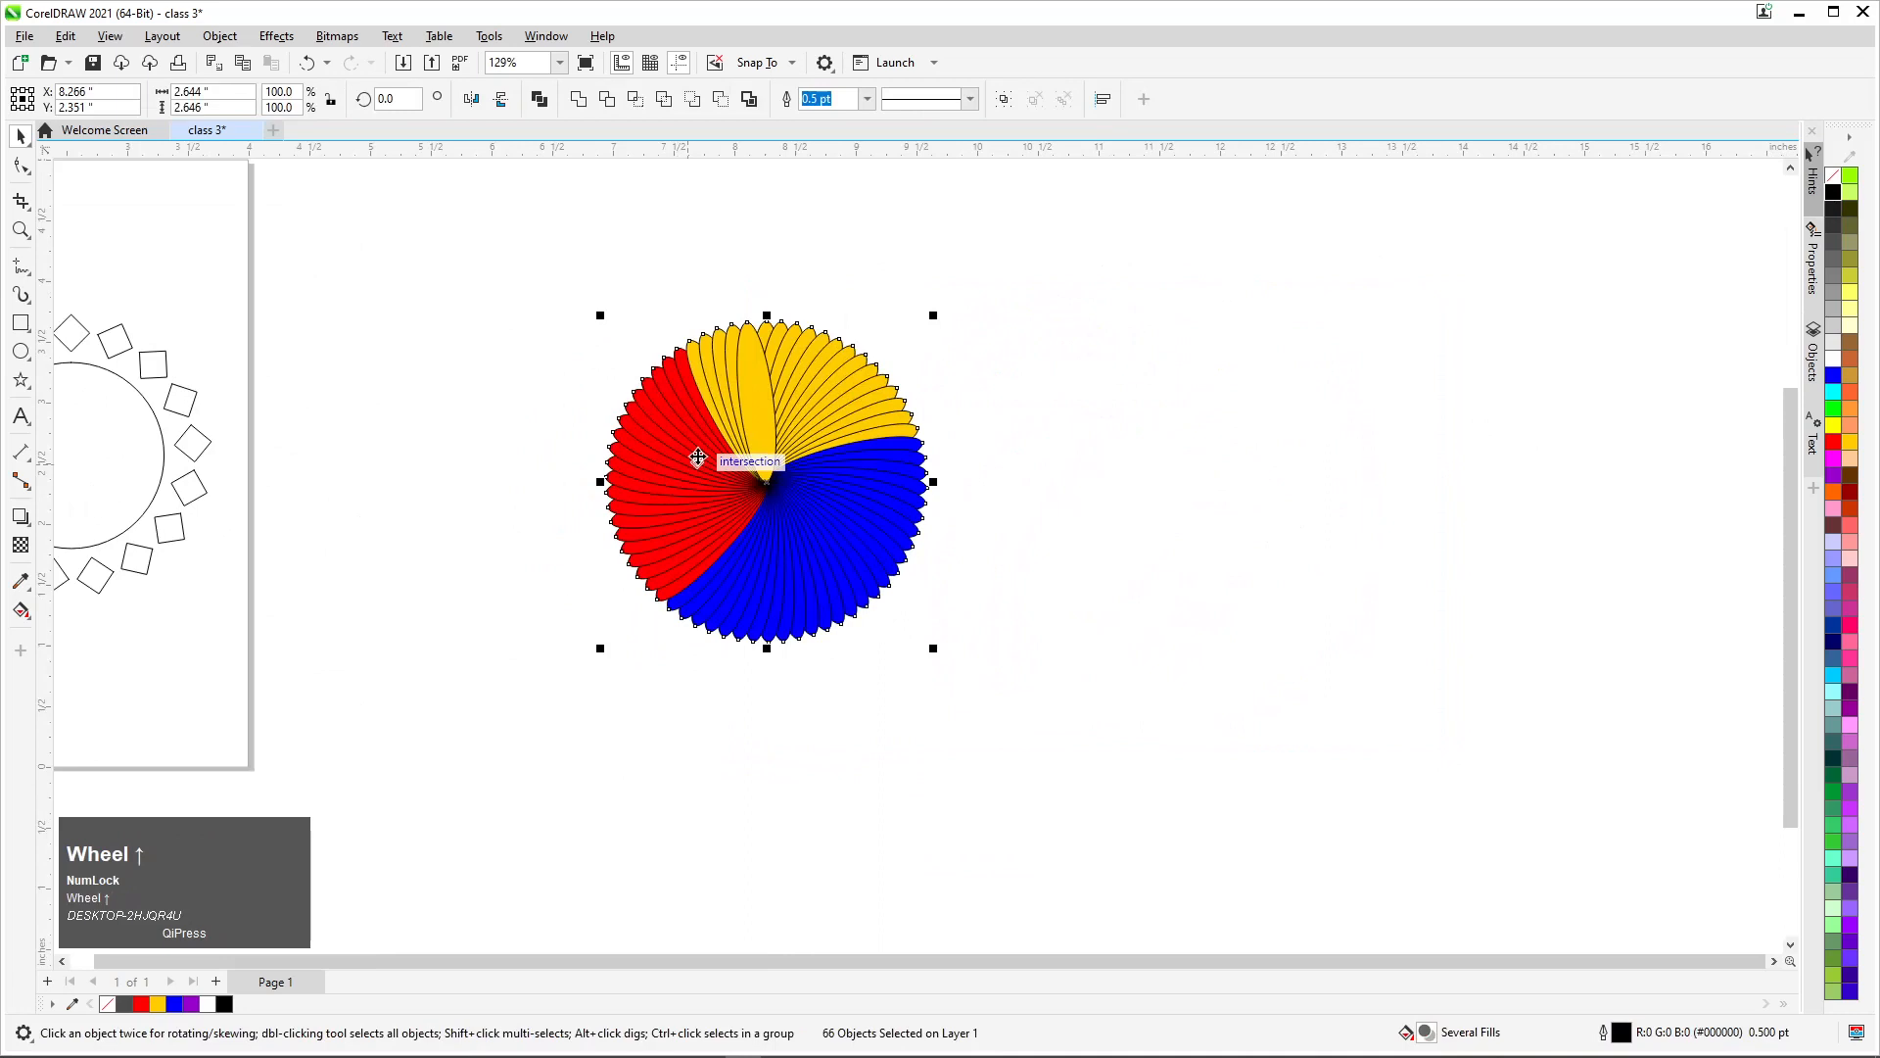
scroll(363, 450, up, 2)
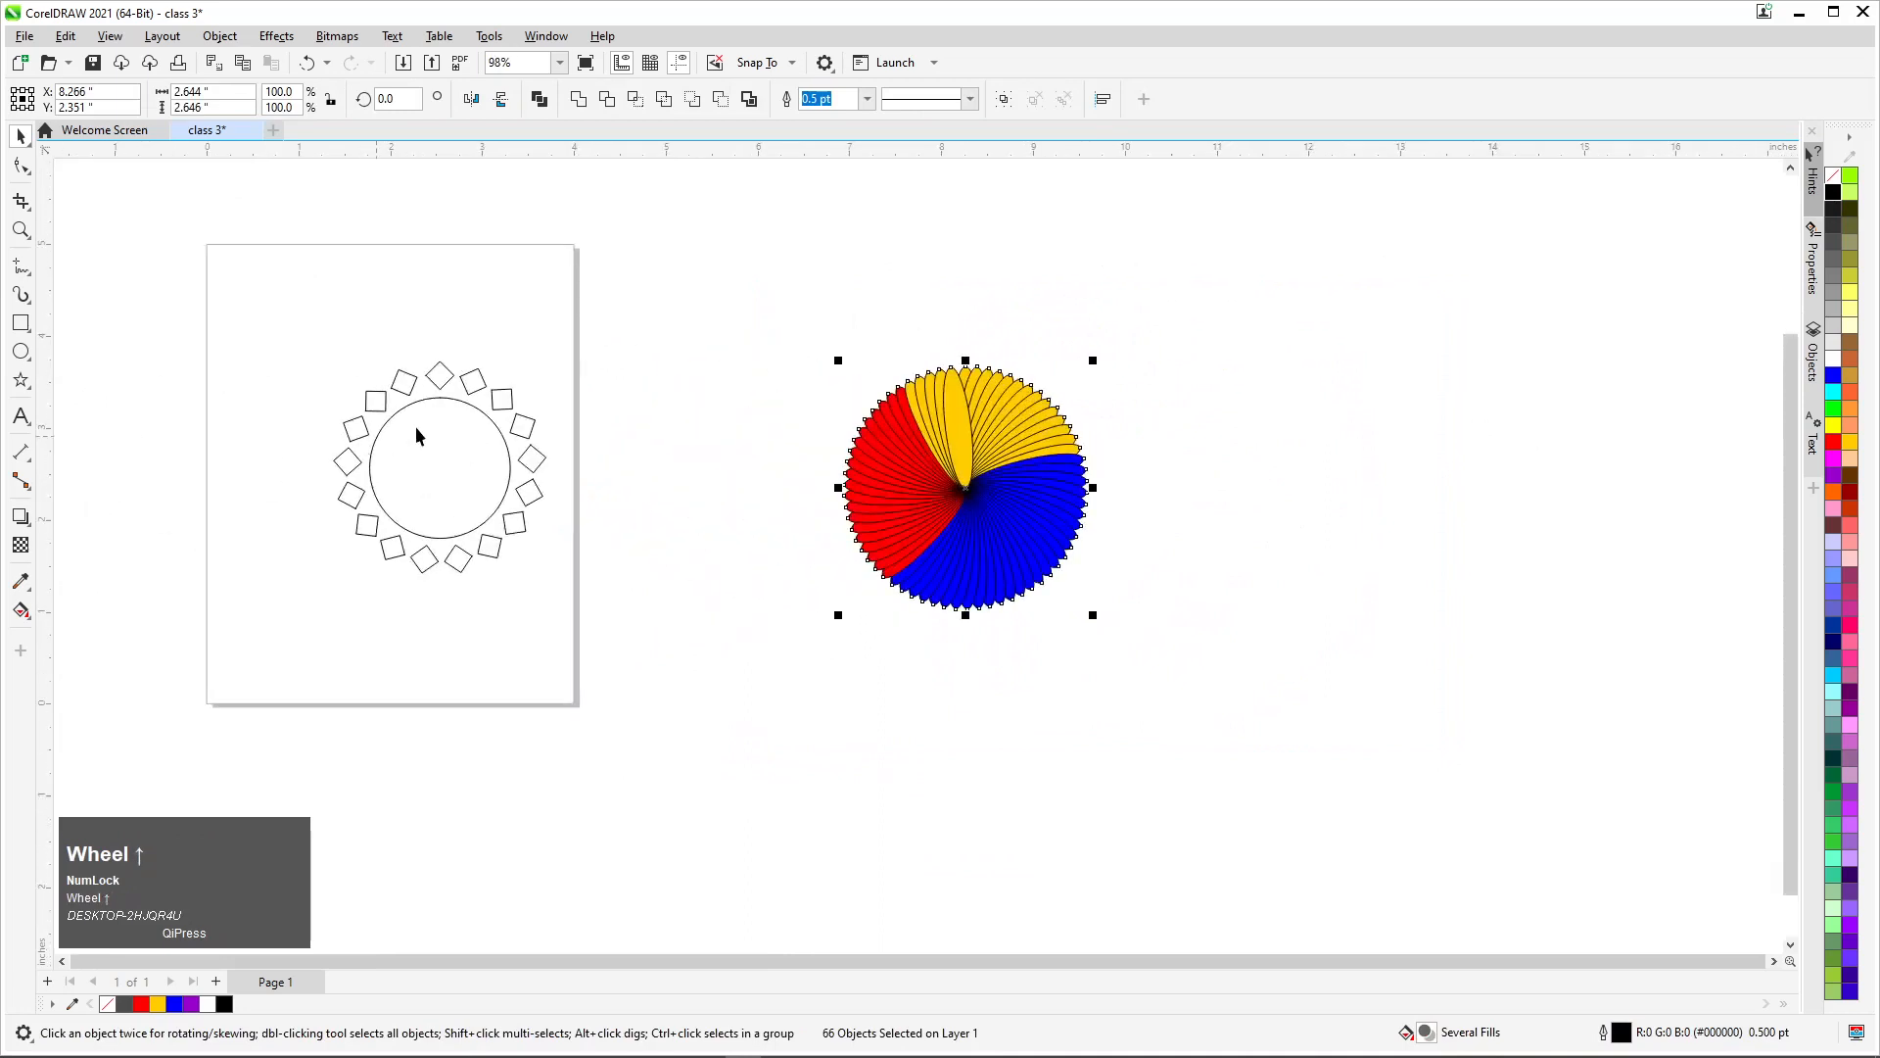
drag(1021, 469, 845, 571)
click(811, 504)
key(Delete)
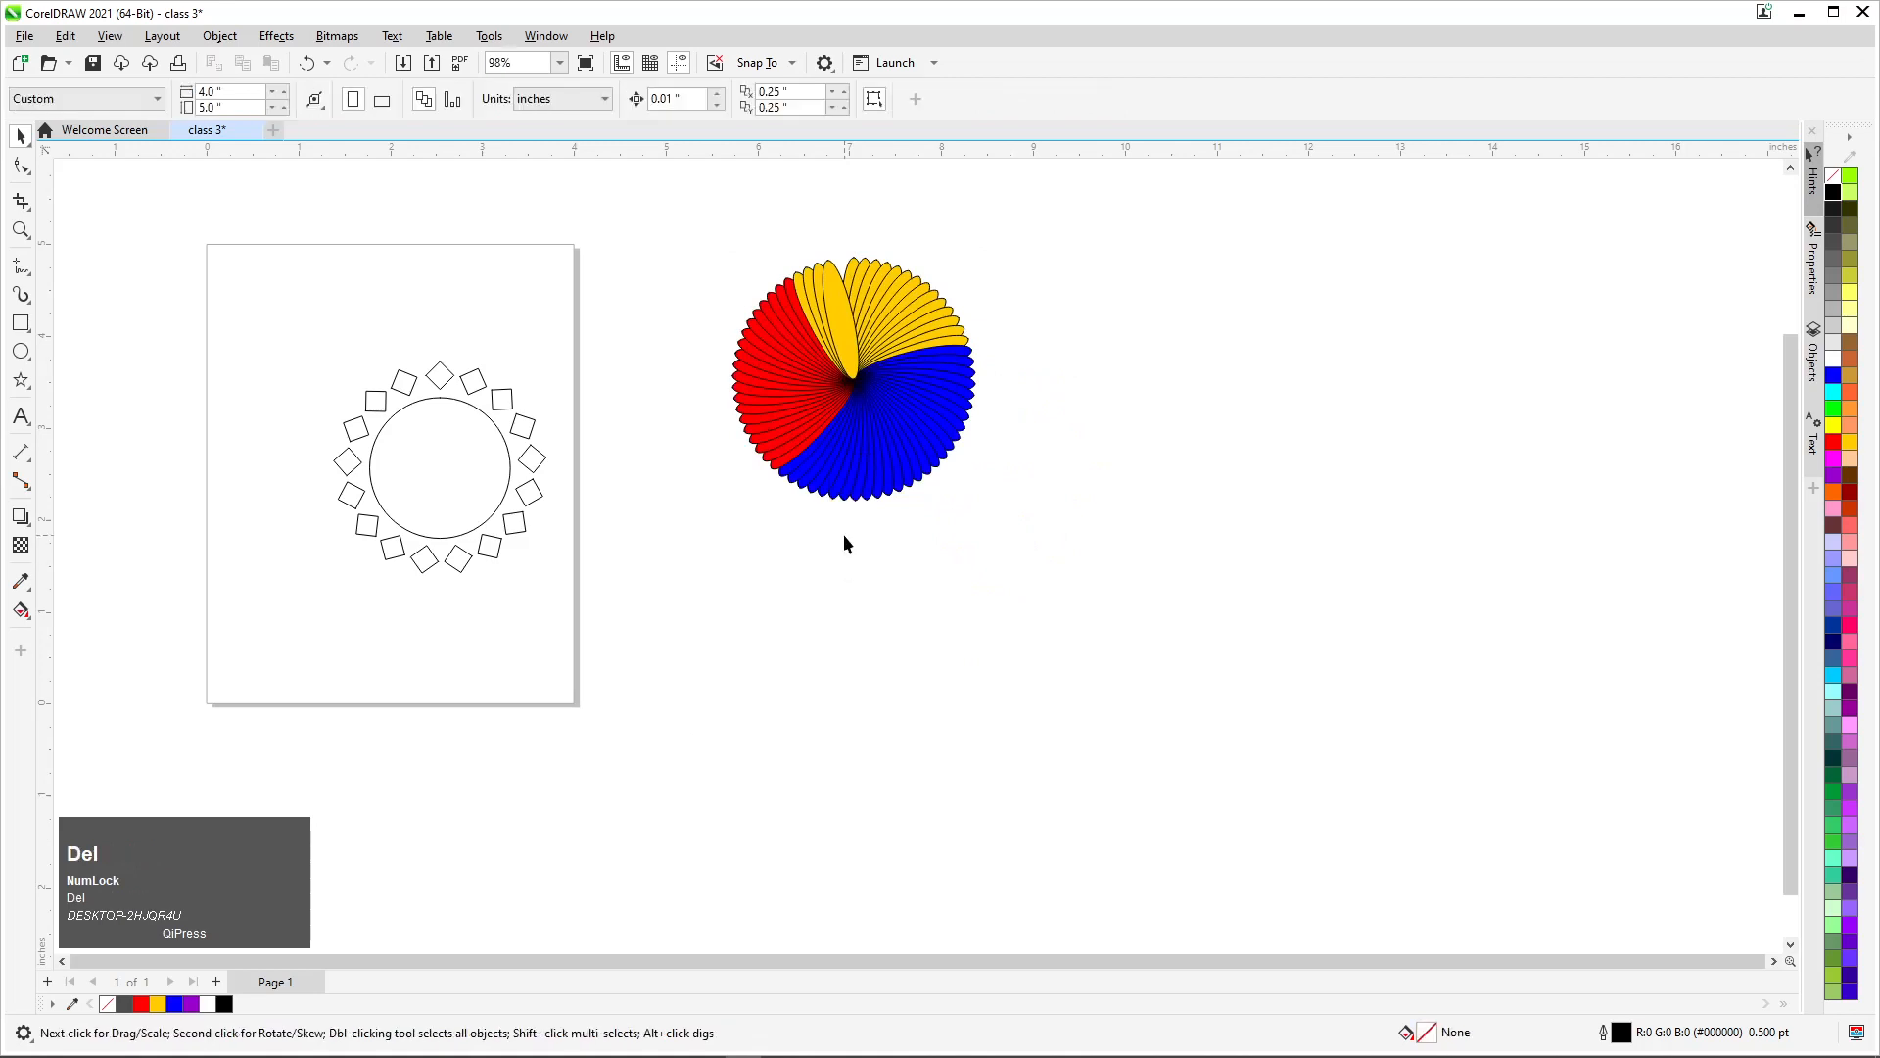
key(ctrl+z)
key(ctrl+z)
Select the whole ellipse pattern and place it beside the page at about X 5.79, Y 3.07 inches
drag(621, 177, 997, 527)
drag(894, 437, 779, 481)
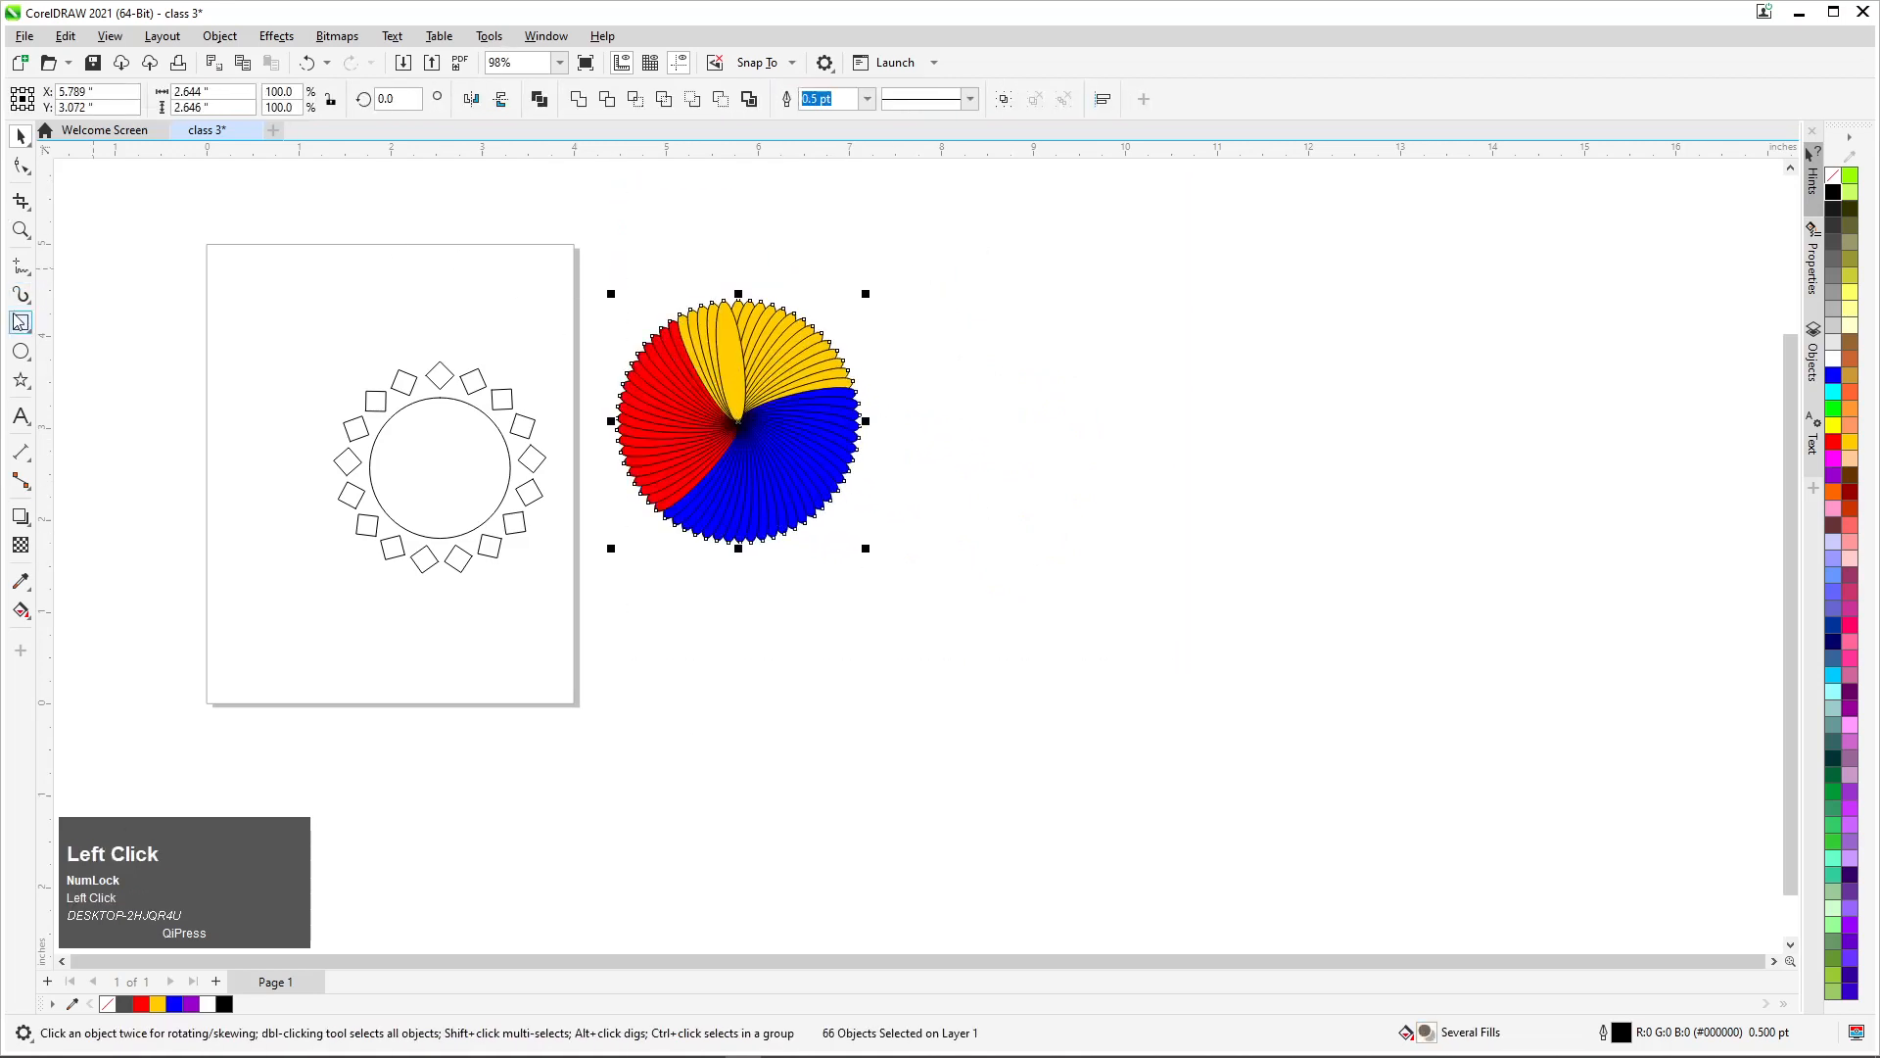
Activate the Free Transform tool and choose free angle reflection
click(22, 137)
click(98, 186)
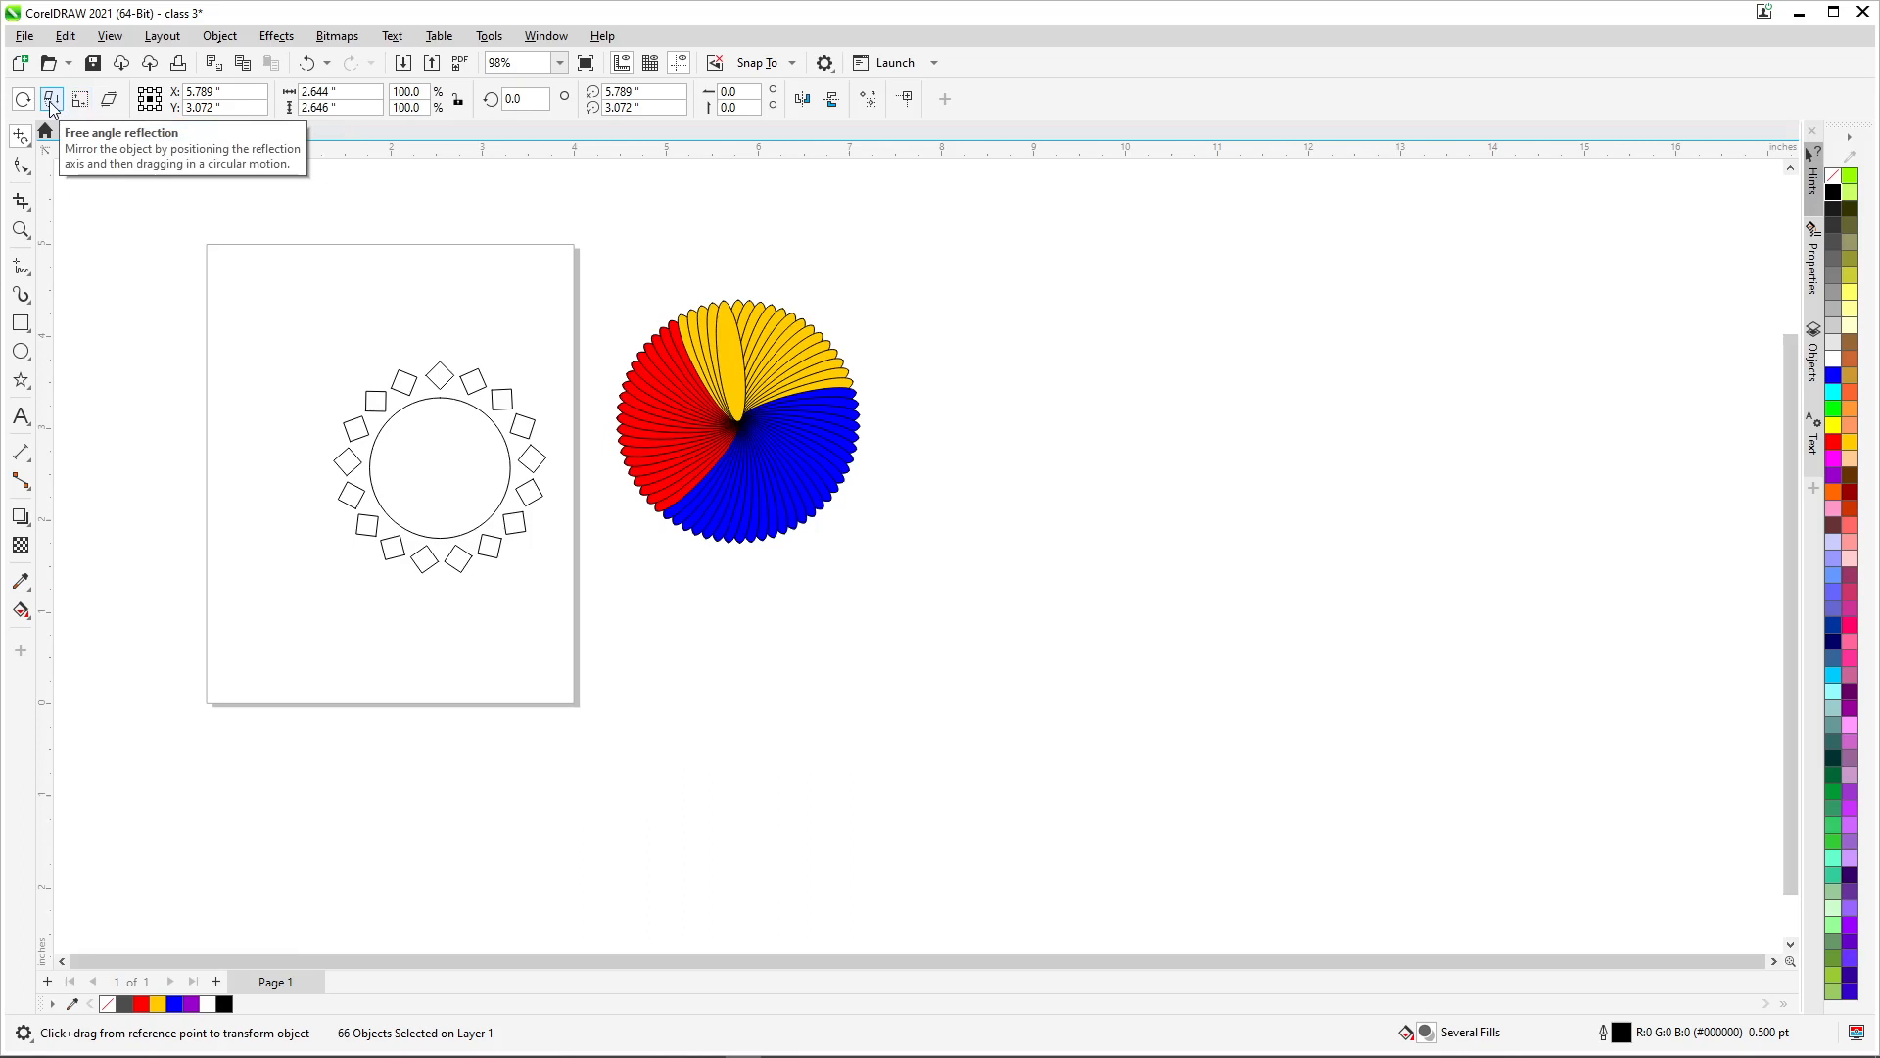
click(55, 103)
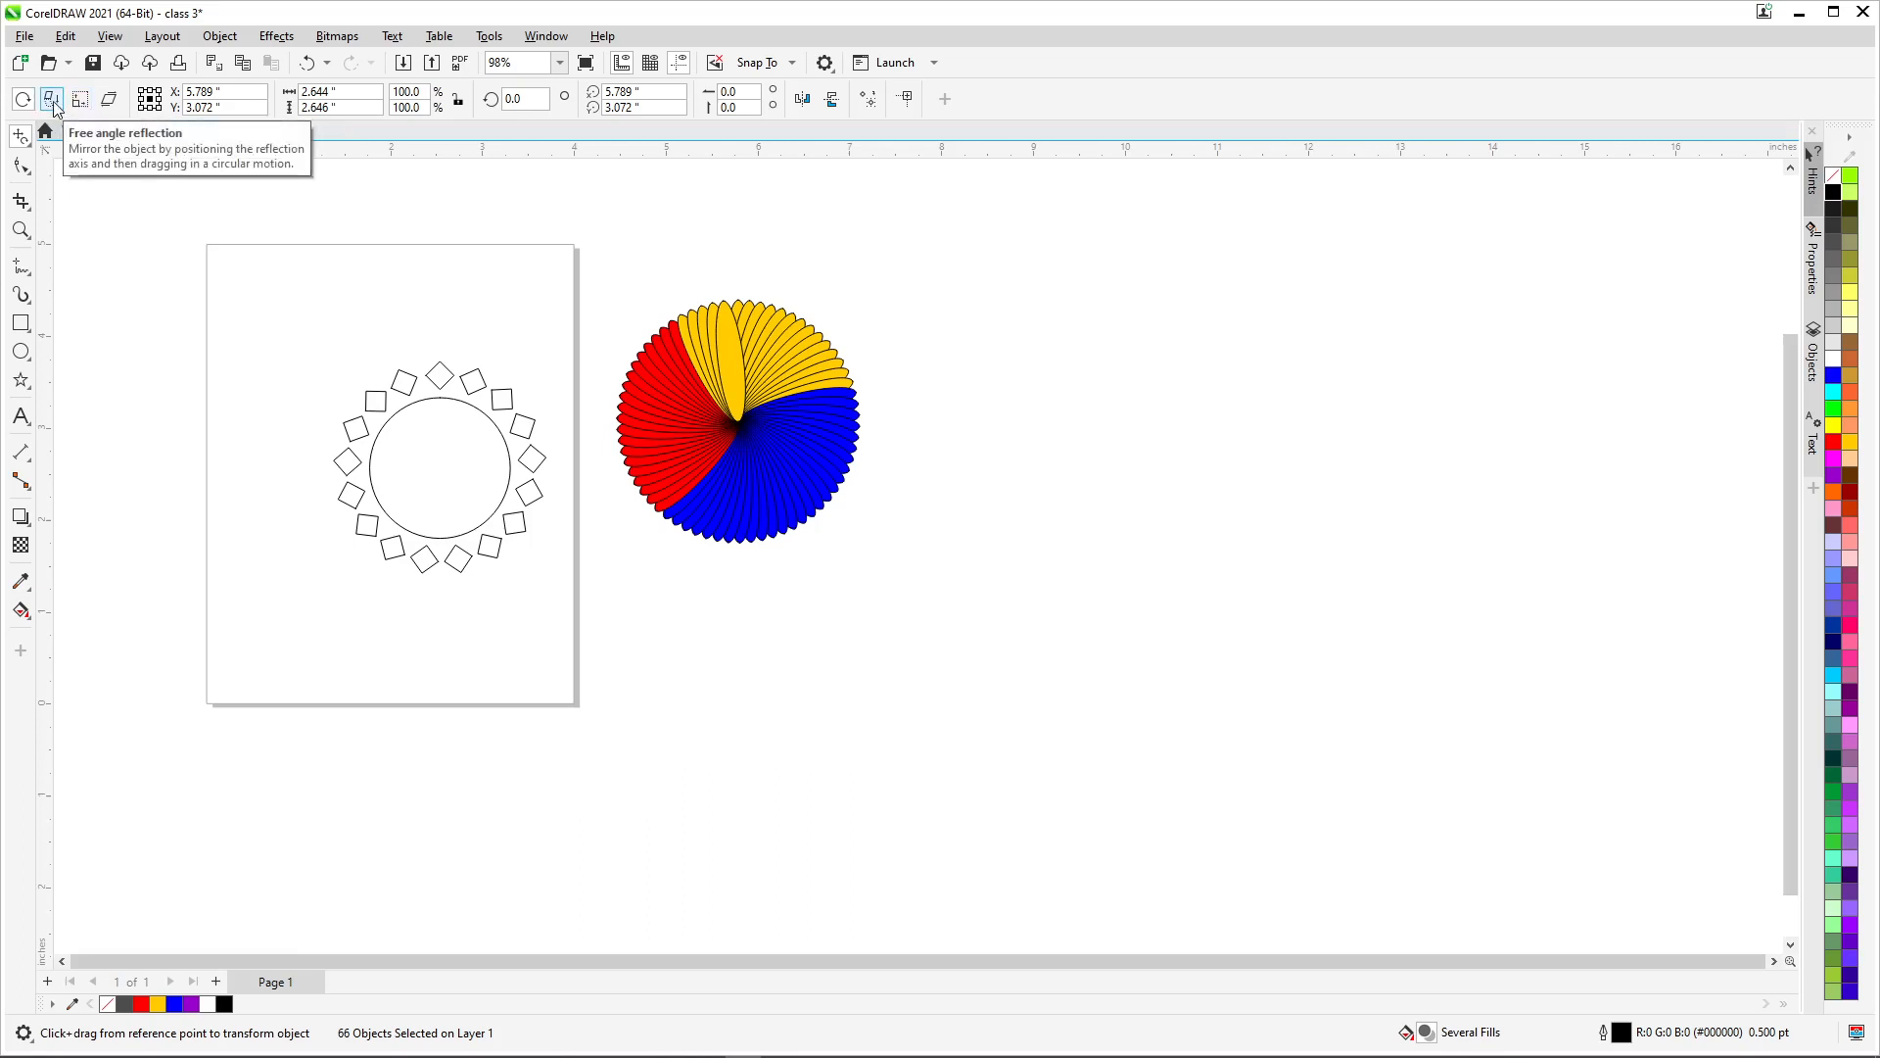
click(53, 102)
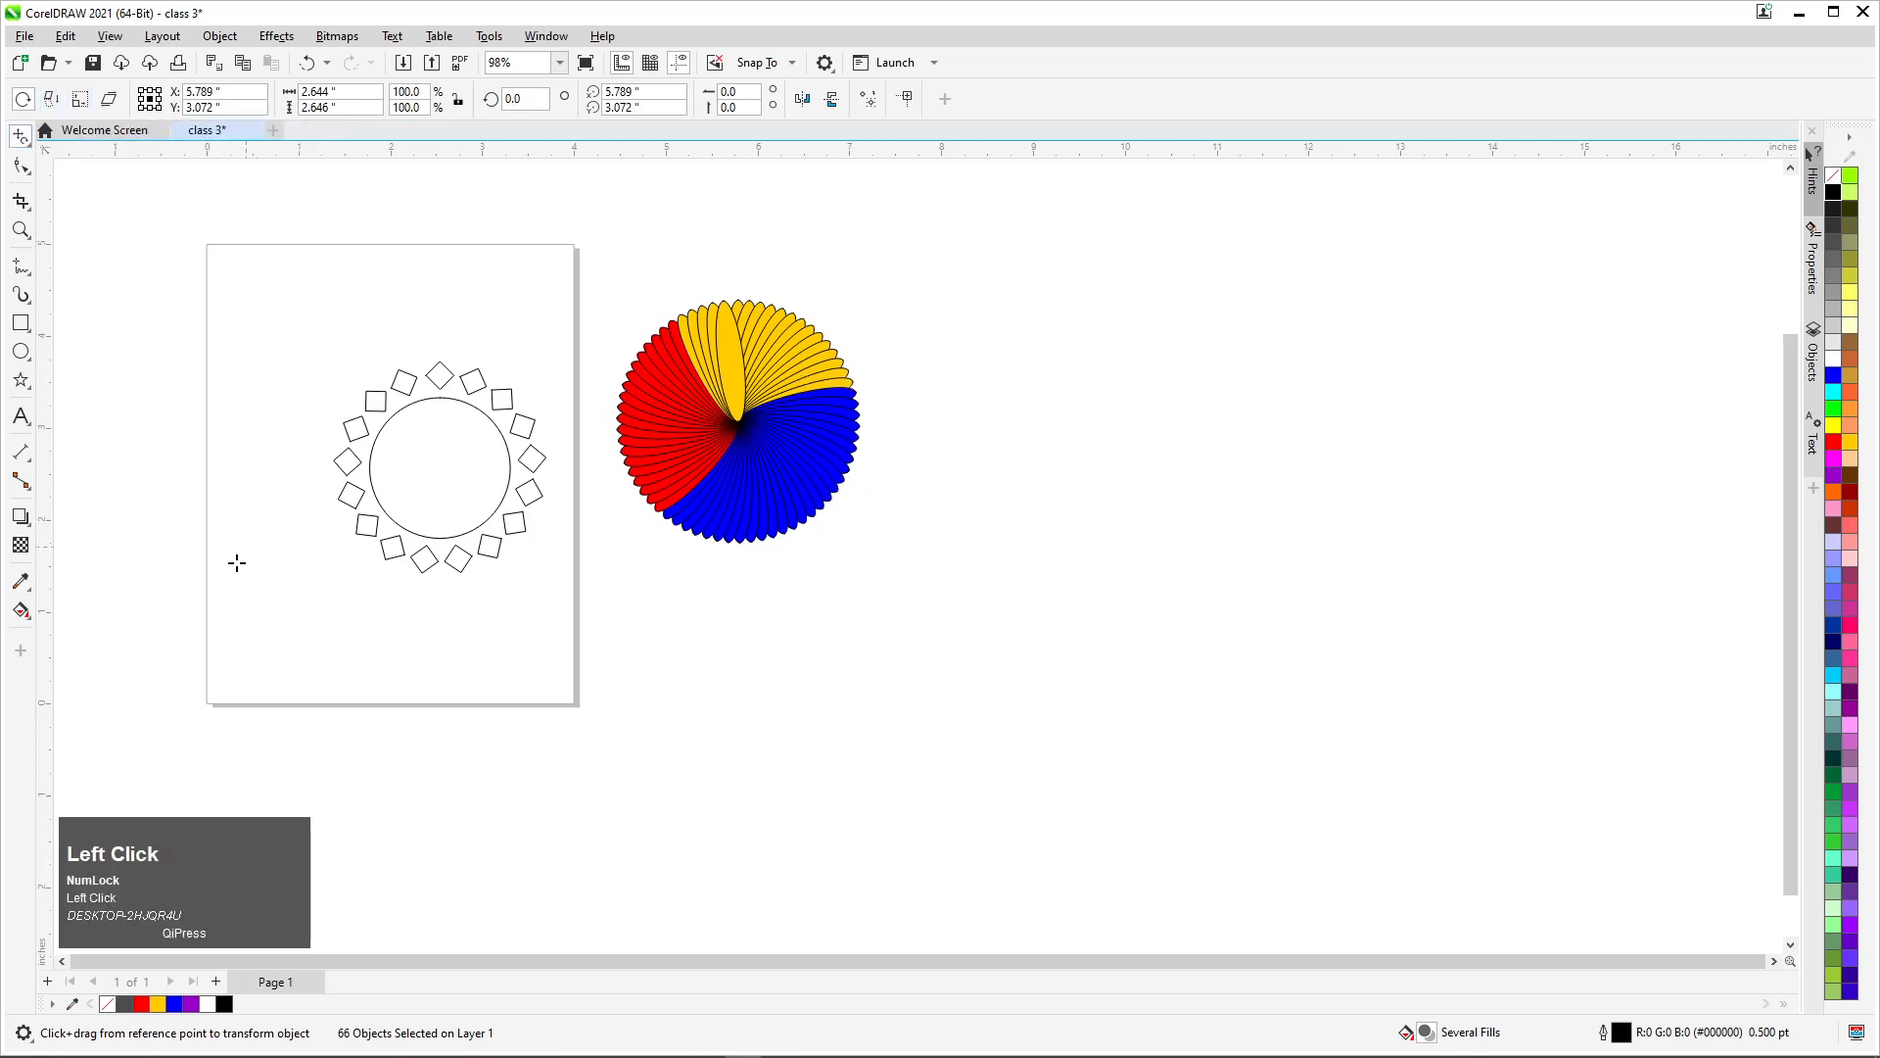
Switch to File Explorer and place the adobestock_196494171 image from the Downloads folder into the drawing
key(super)
key(super+e)
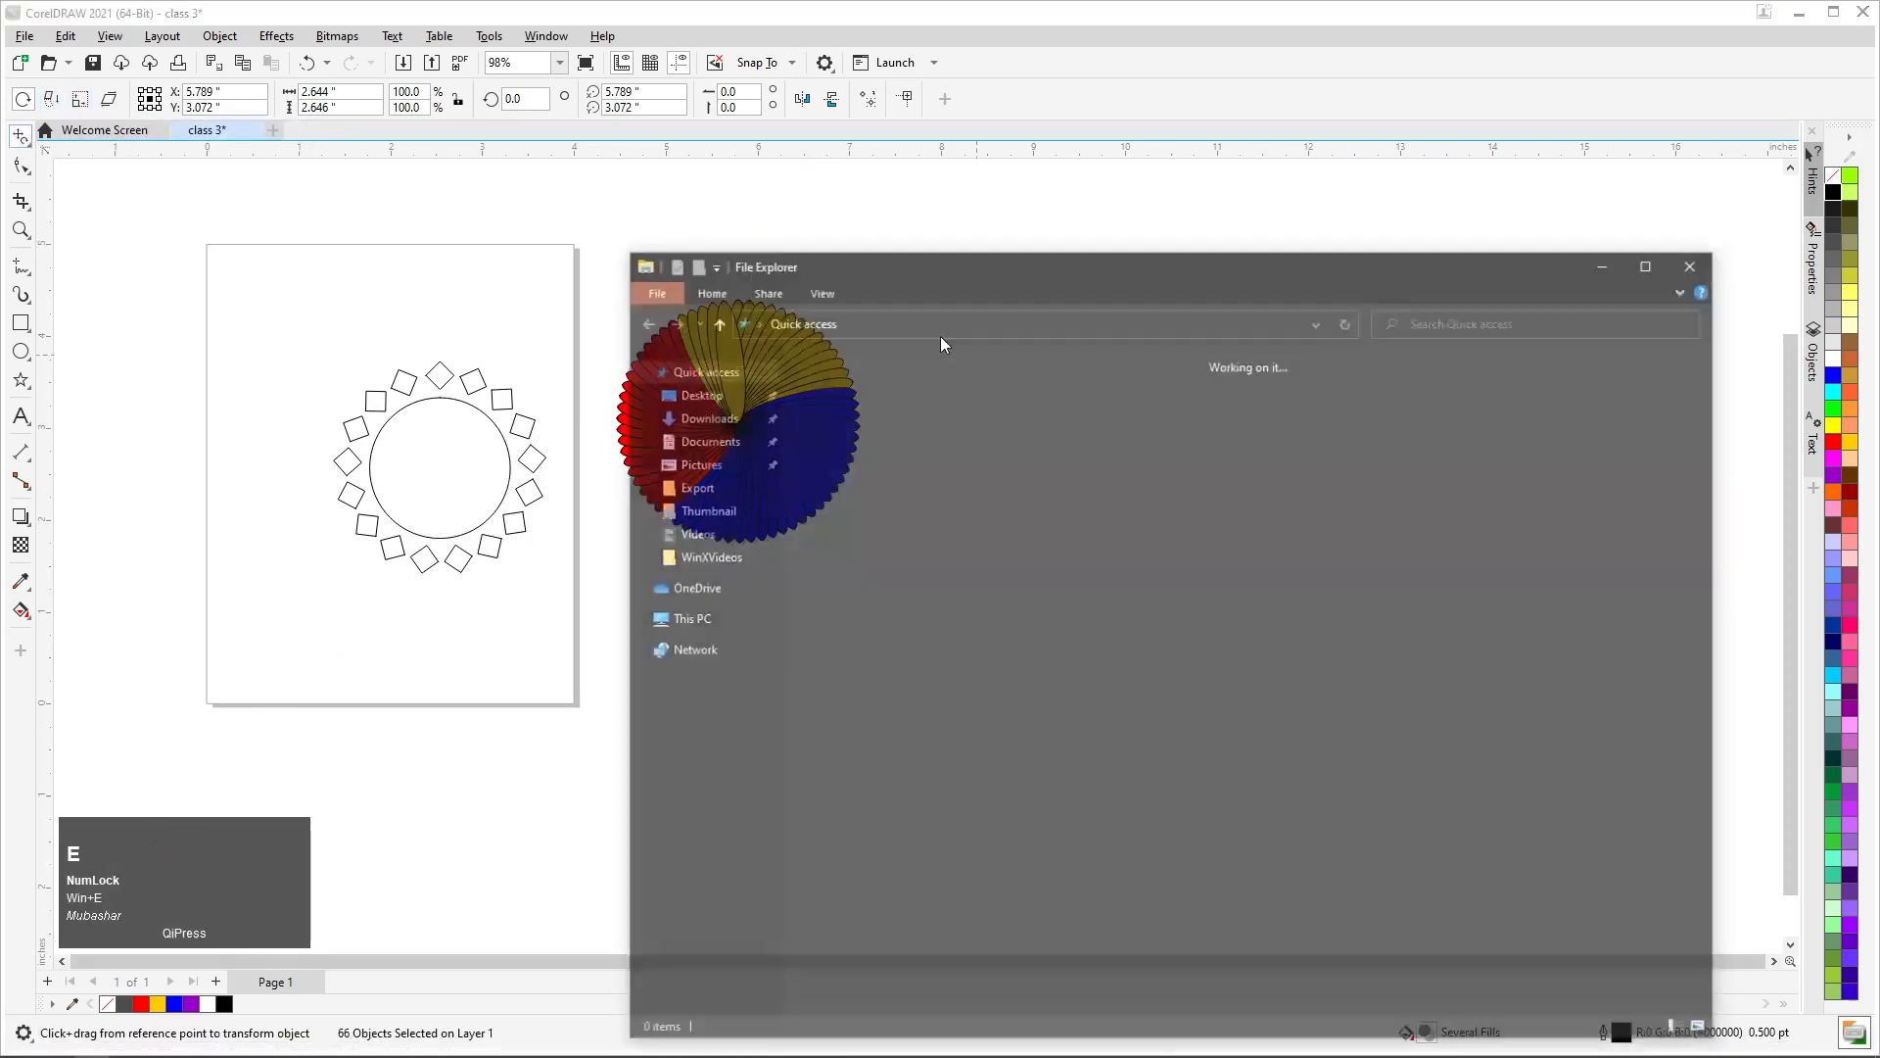
click(702, 415)
drag(1071, 627, 626, 196)
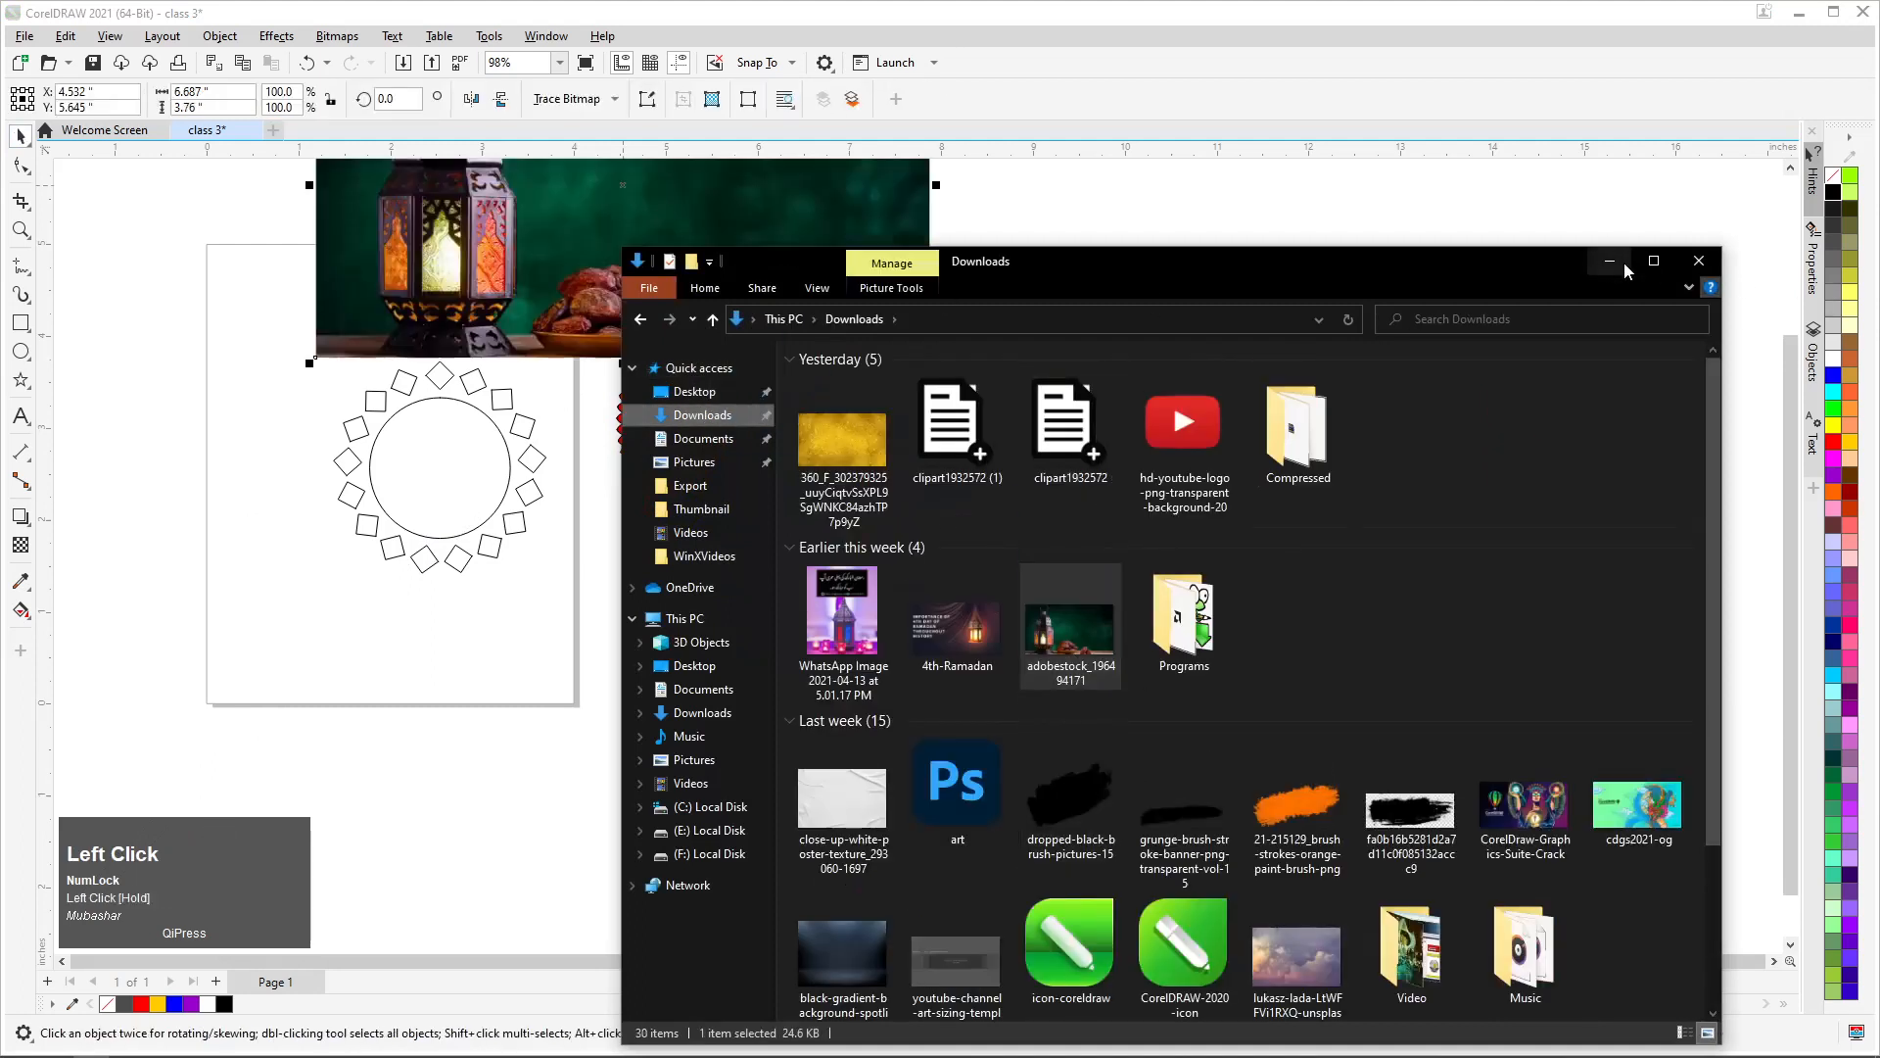
click(1624, 262)
Move the lantern image clear of the ellipse pattern, to about X 12.96, Y 2.18 inches
drag(800, 233, 1382, 626)
scroll(751, 547, down, 4)
scroll(1382, 548, up, 3)
drag(698, 664, 862, 591)
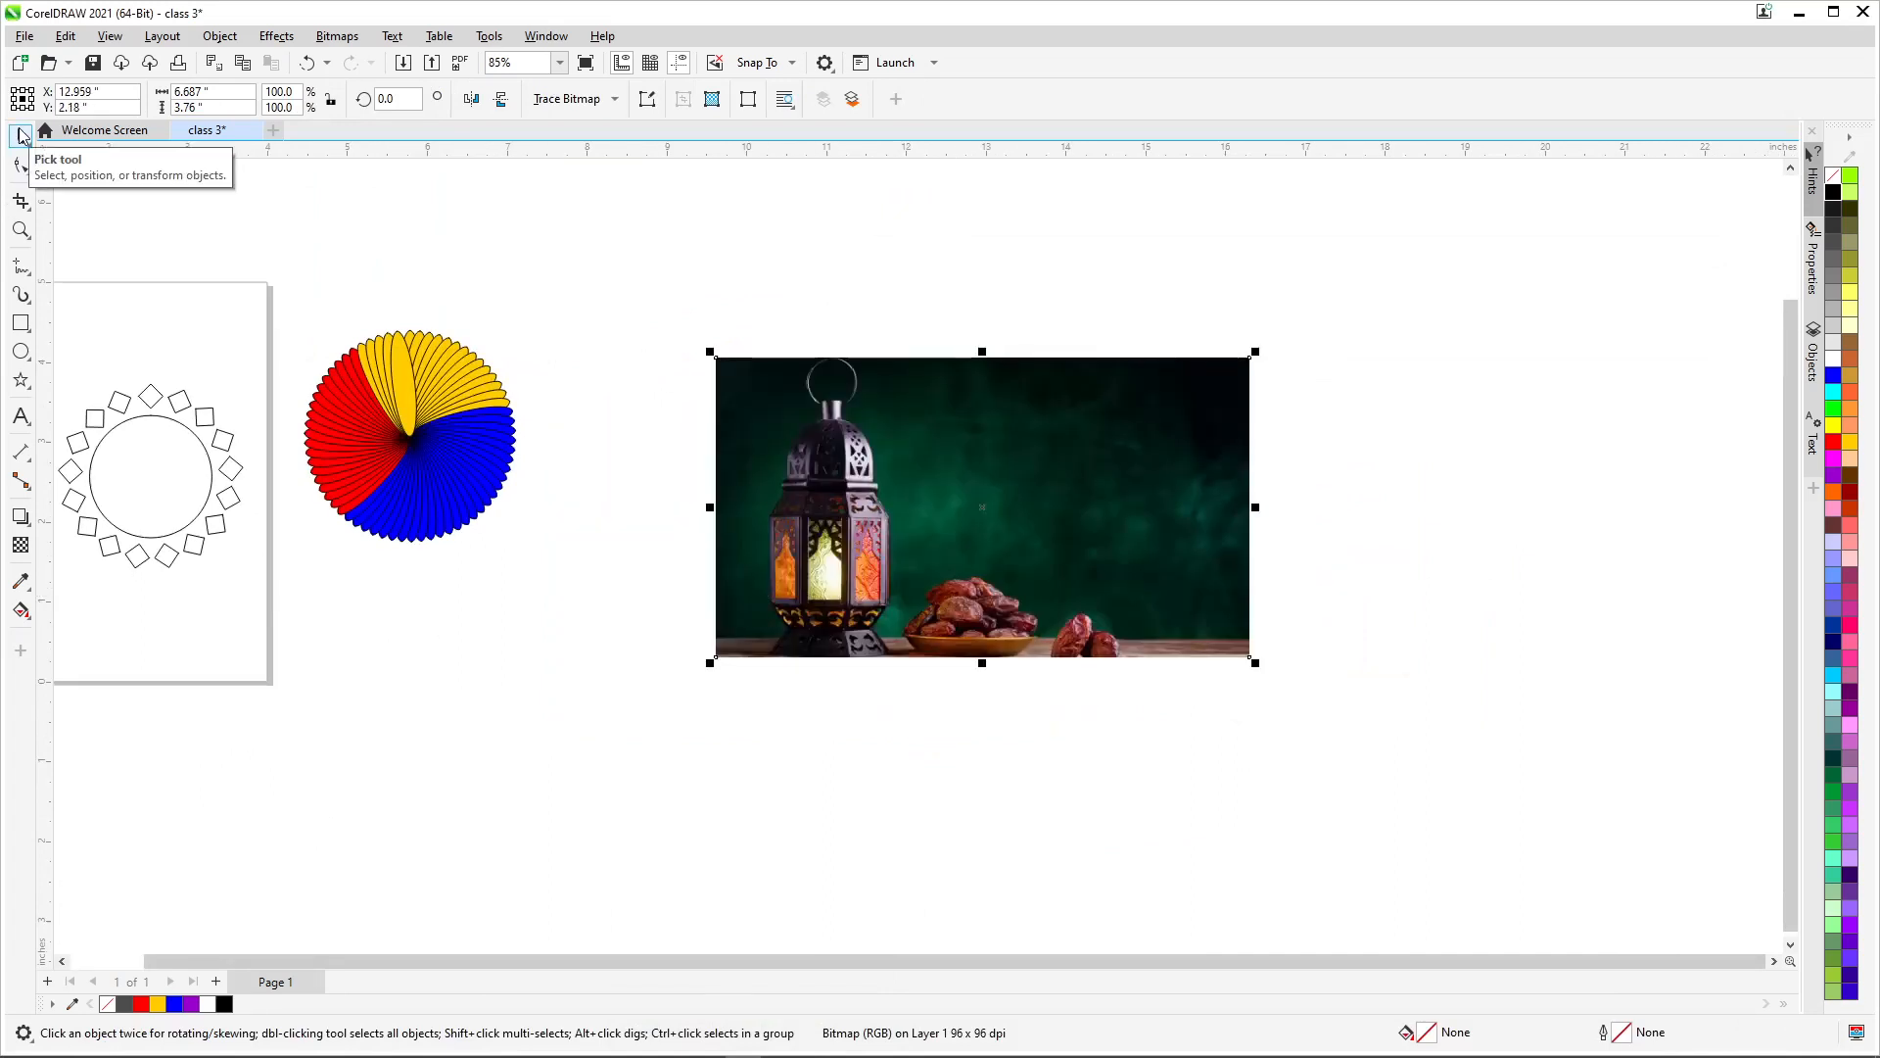
Mirror the lantern image across its right edge using the Free Transform tool's free angle reflection
click(22, 137)
click(22, 136)
click(21, 136)
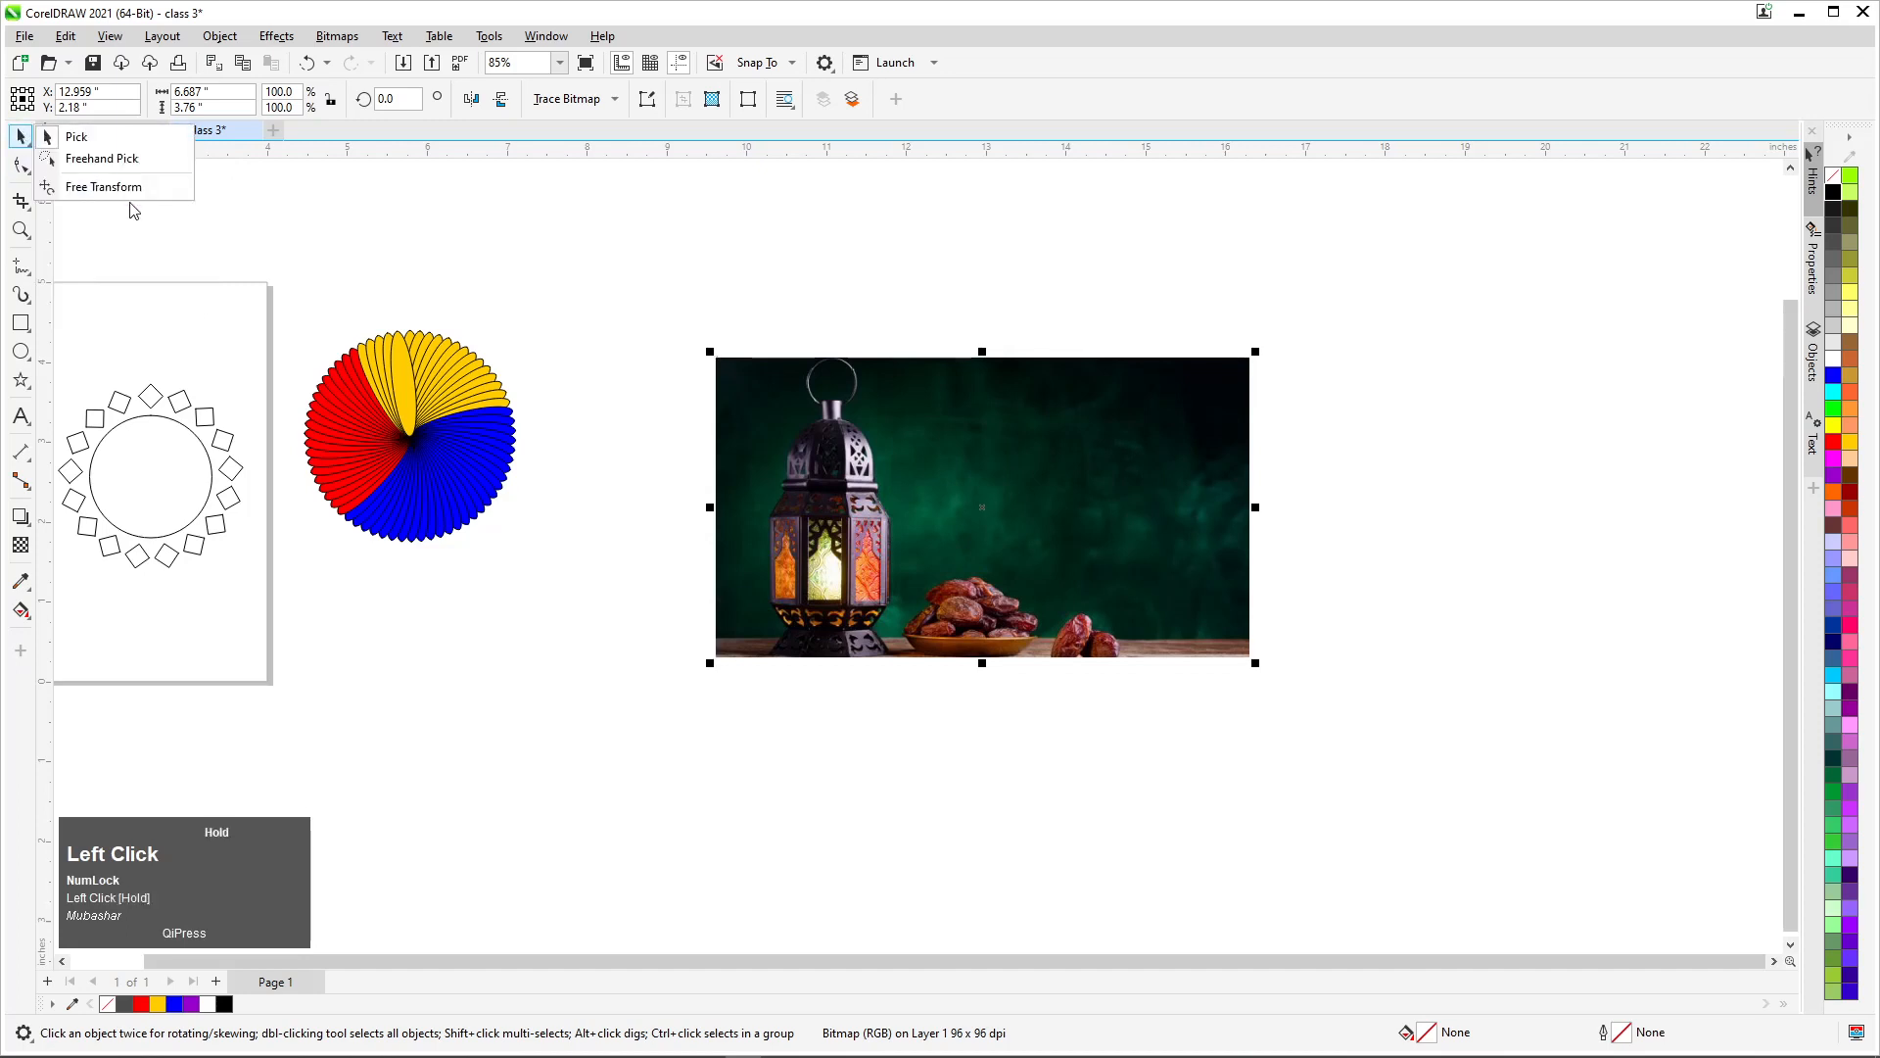
click(124, 189)
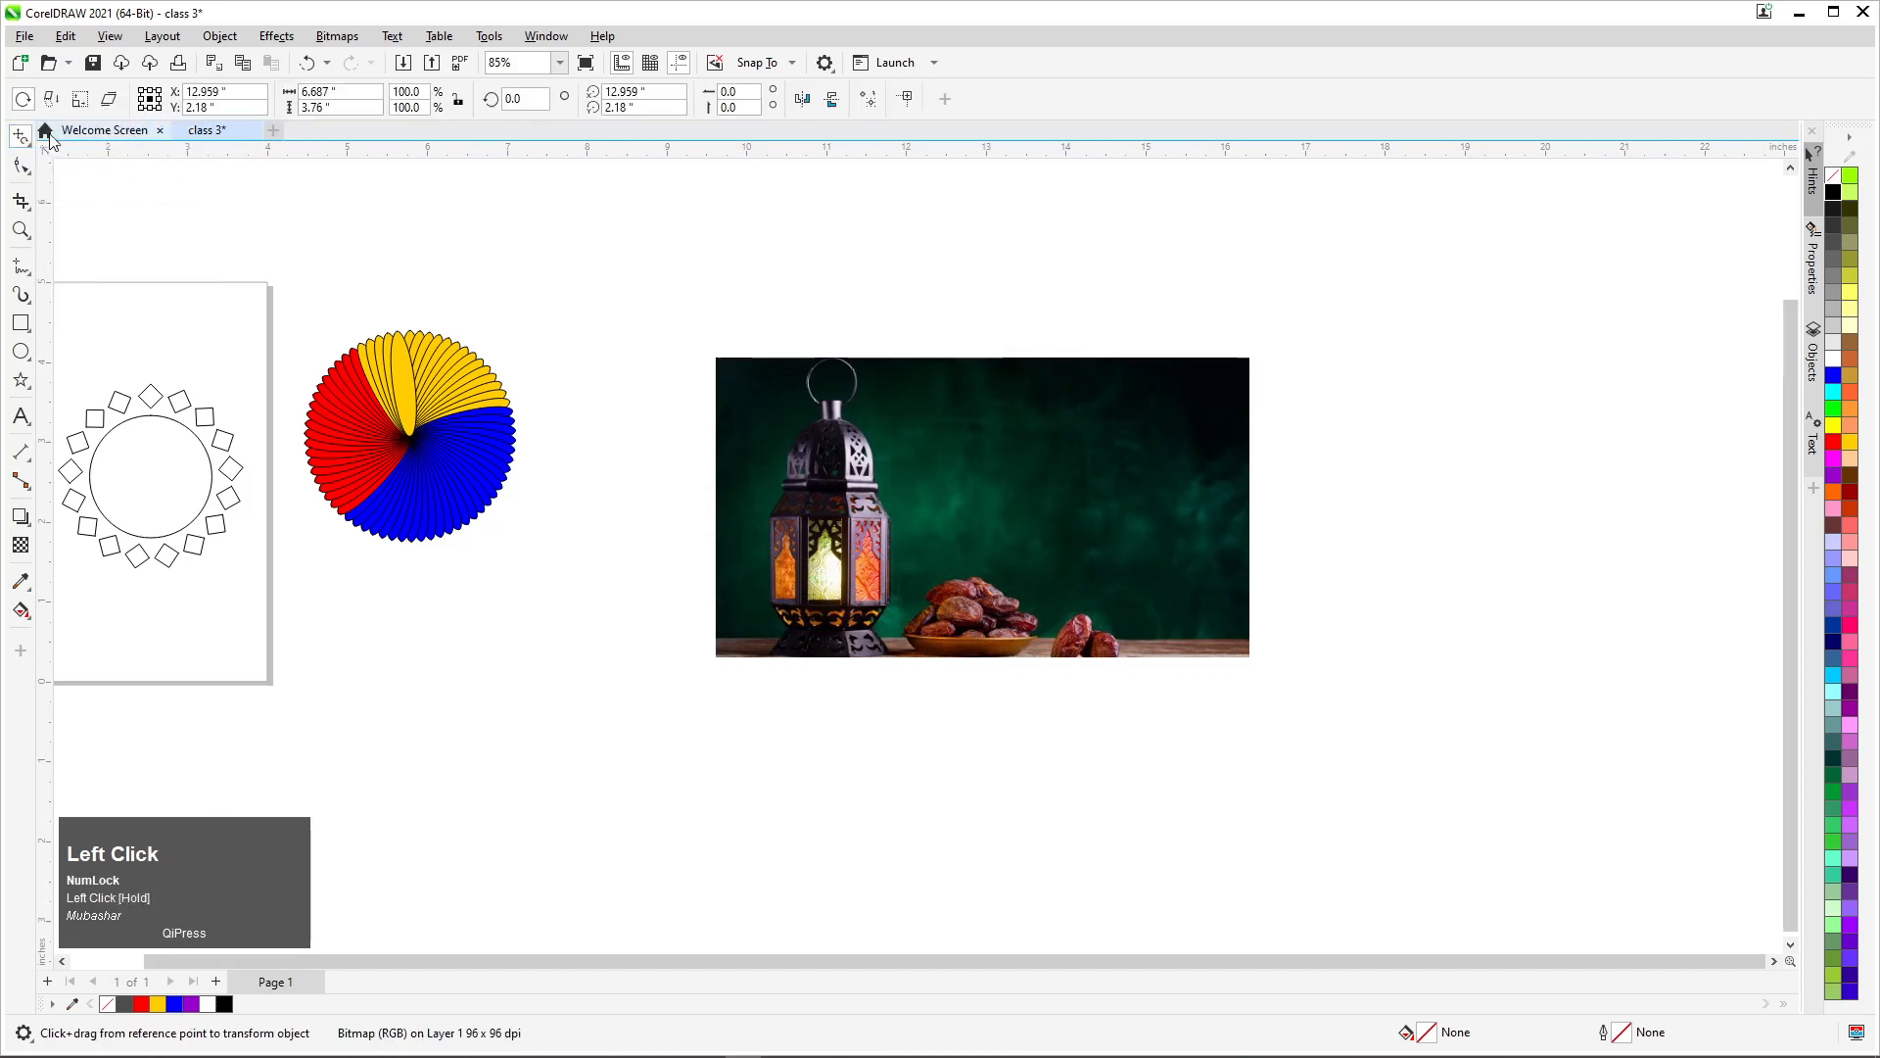
click(1252, 505)
drag(1260, 518, 1250, 627)
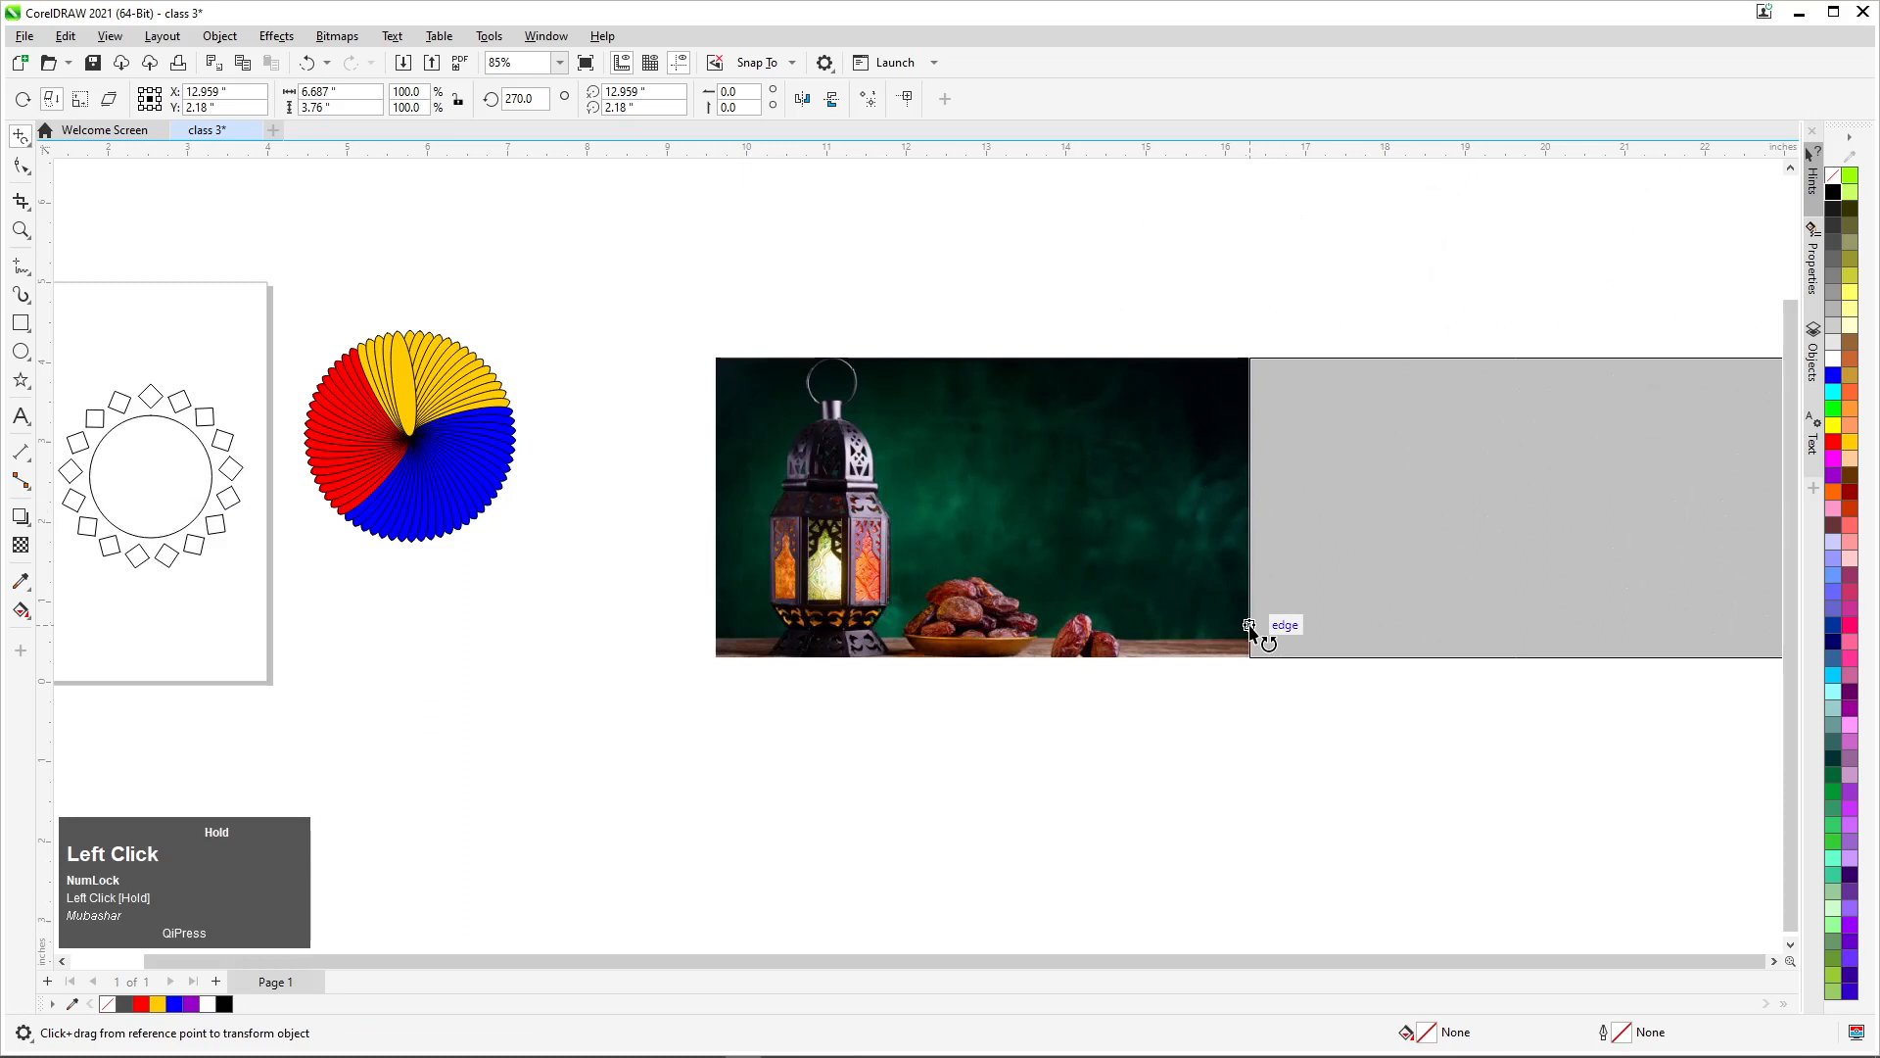
drag(1249, 627, 1252, 622)
scroll(1021, 403, down, 2)
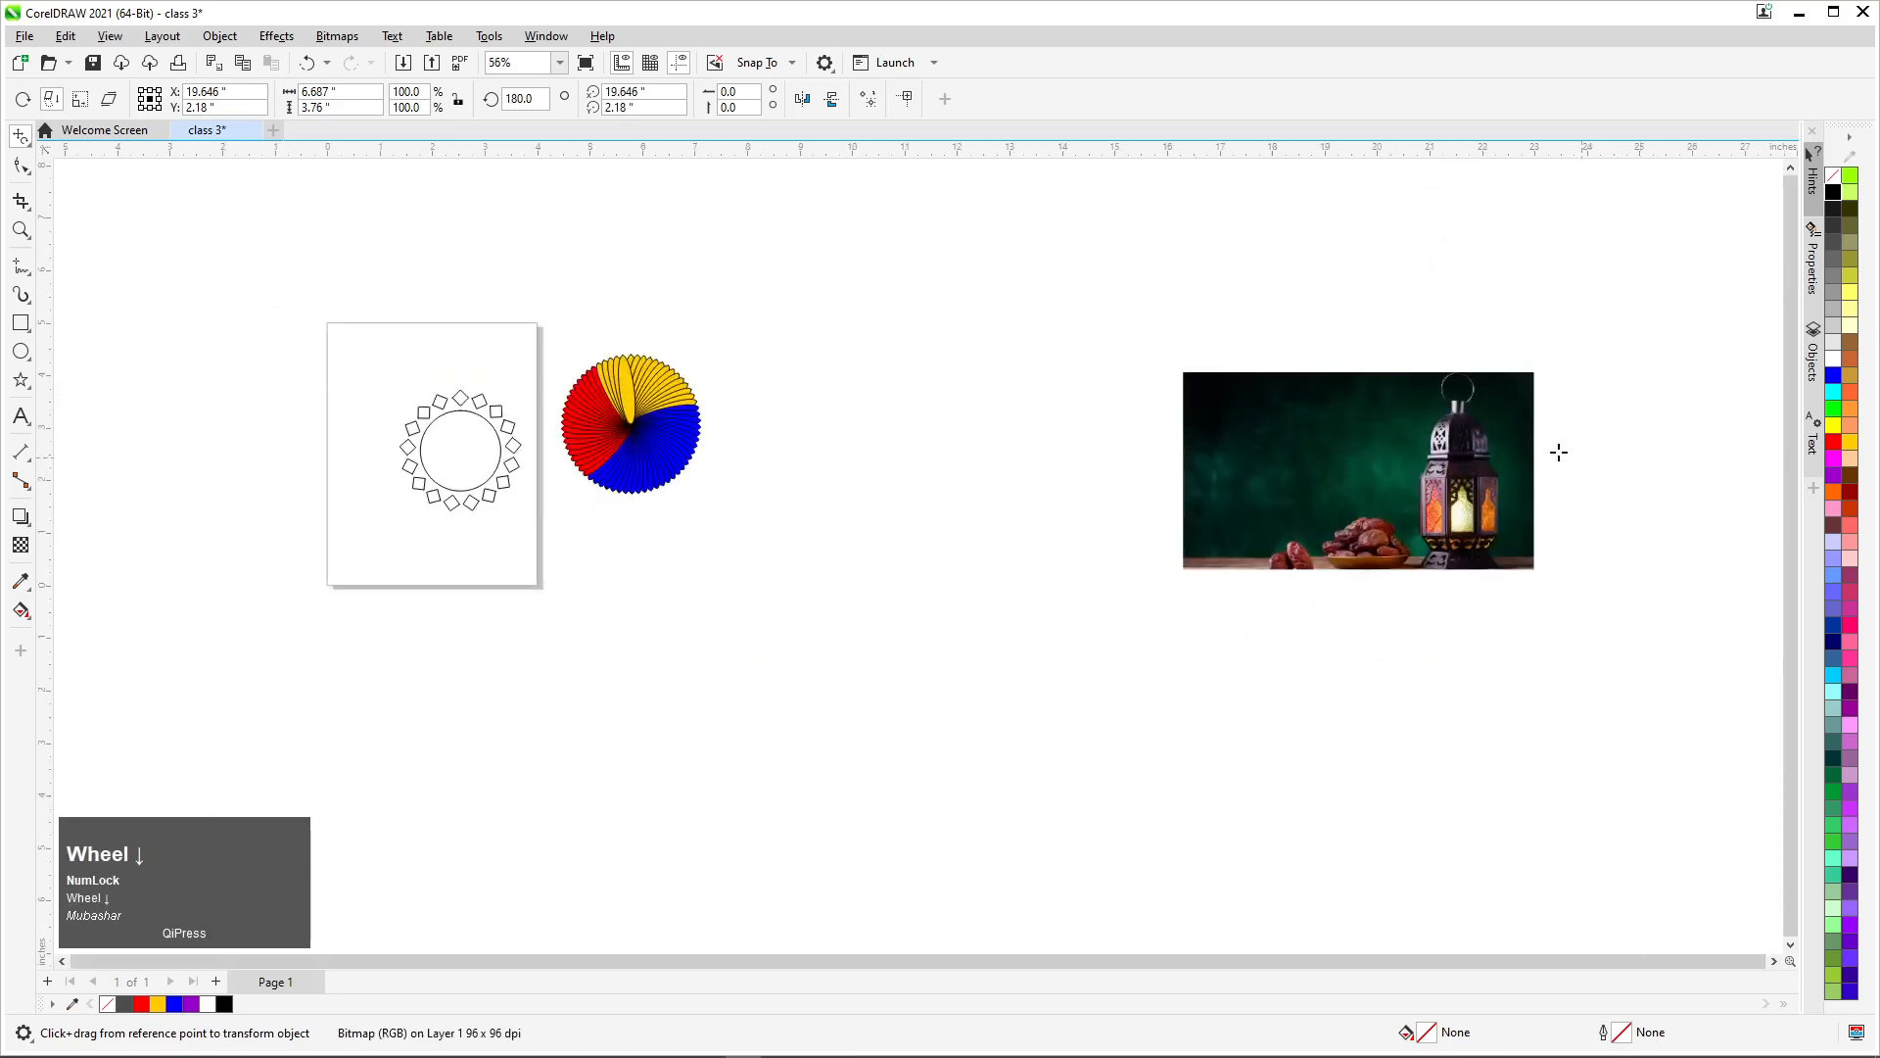
scroll(1577, 444, down, 1)
scroll(1577, 444, up, 3)
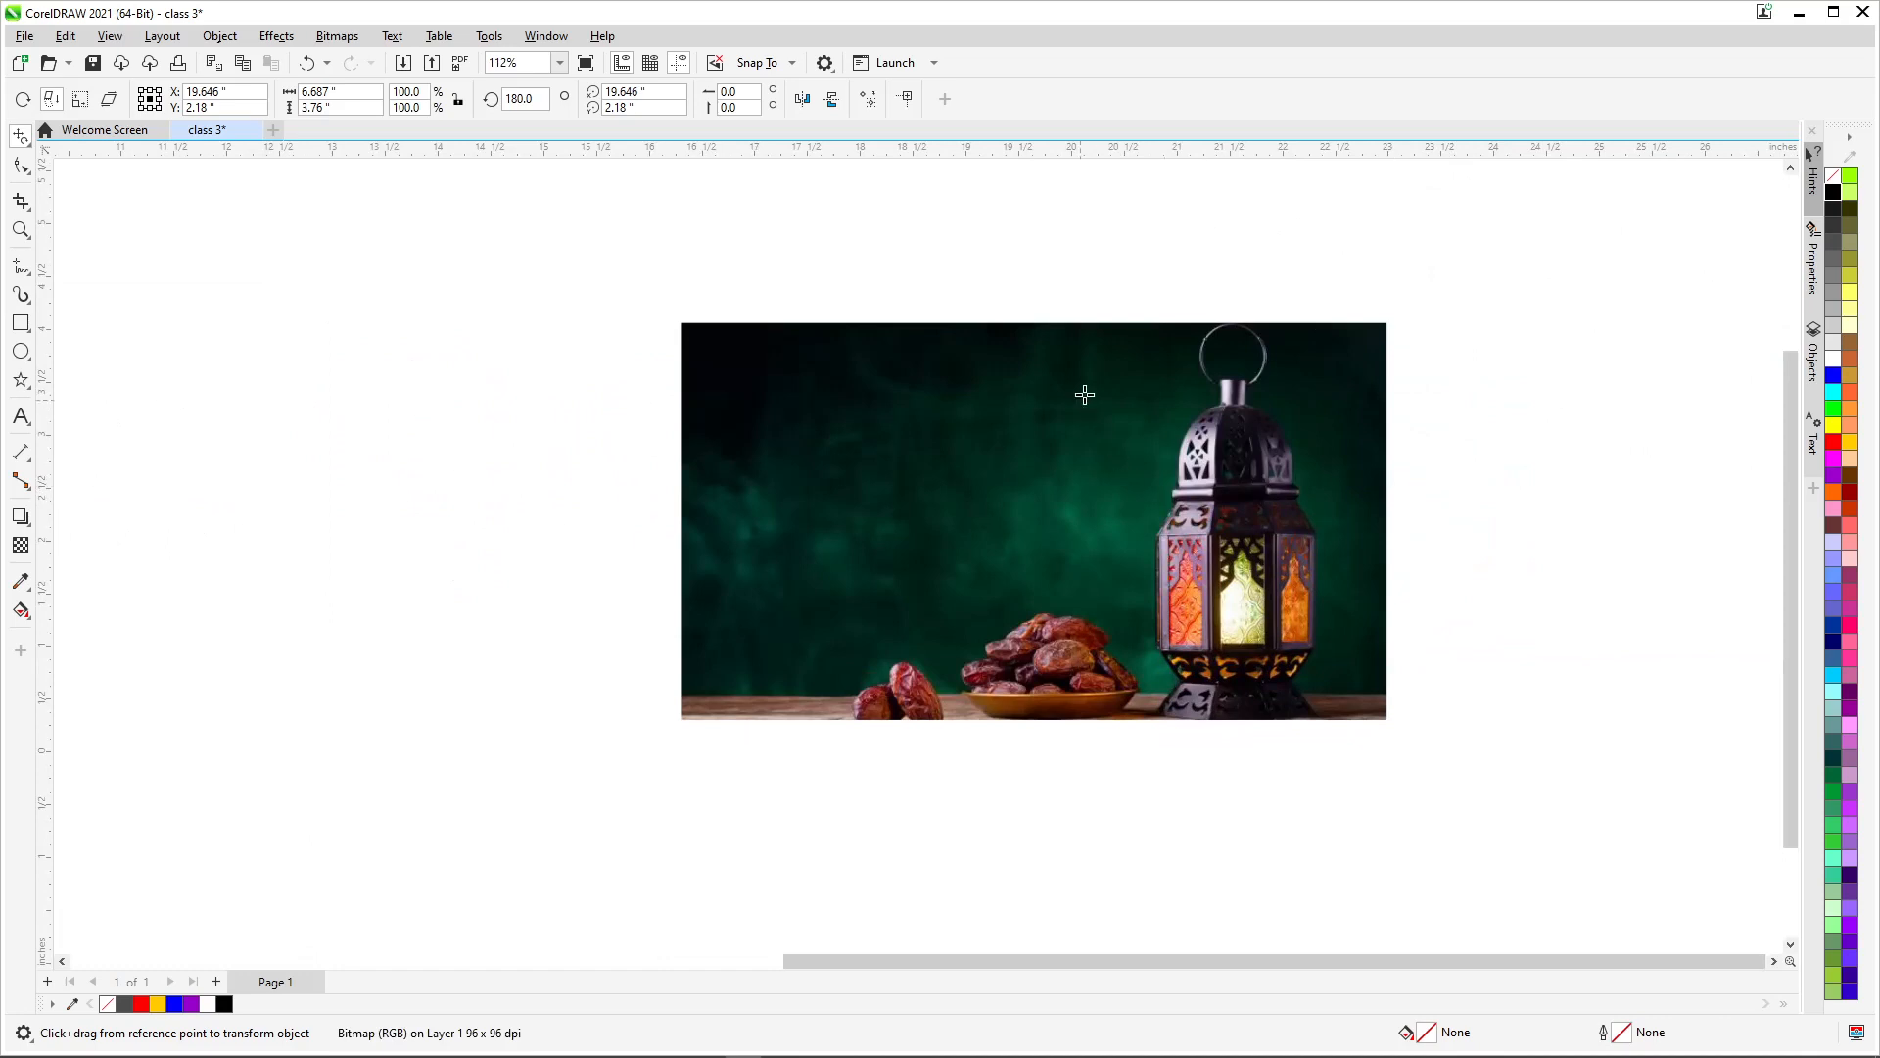
Return to the Pick tool and move the mirrored image to about X 17.65, Y 2.43 inches
click(21, 137)
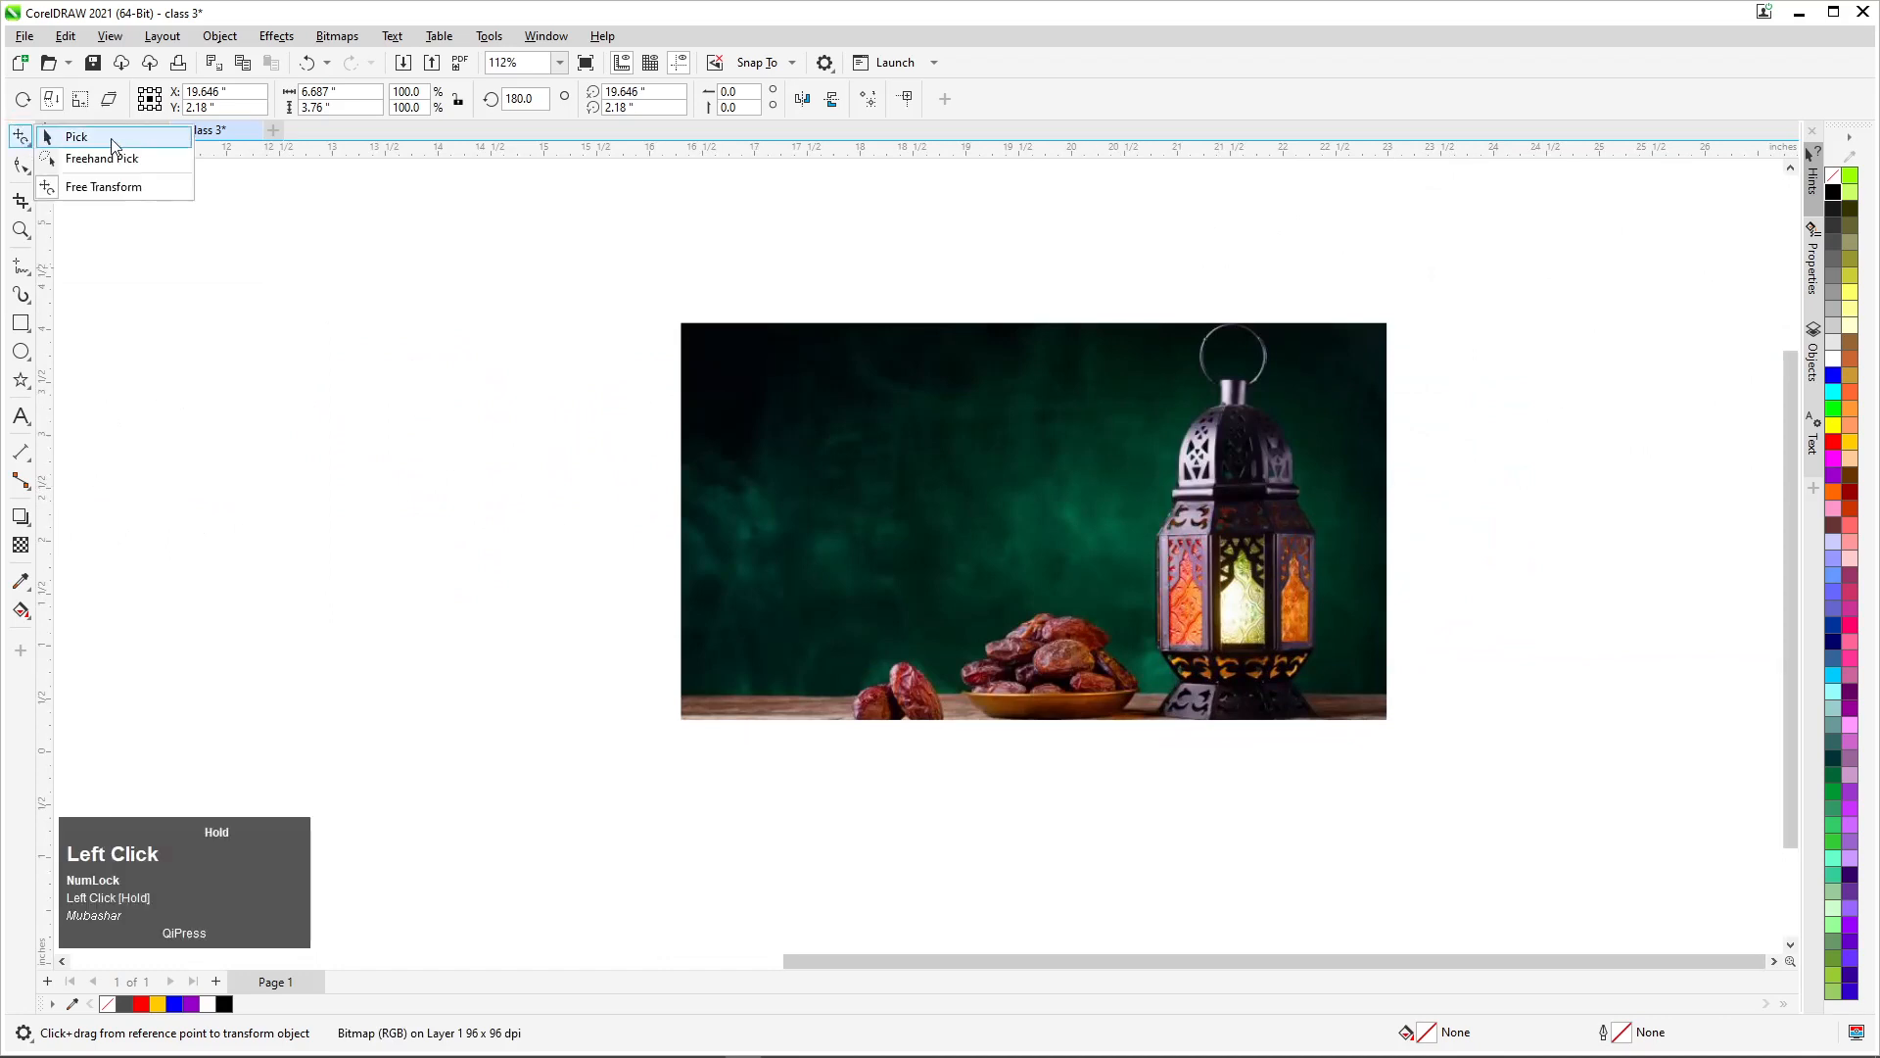
click(49, 133)
drag(1043, 489, 832, 463)
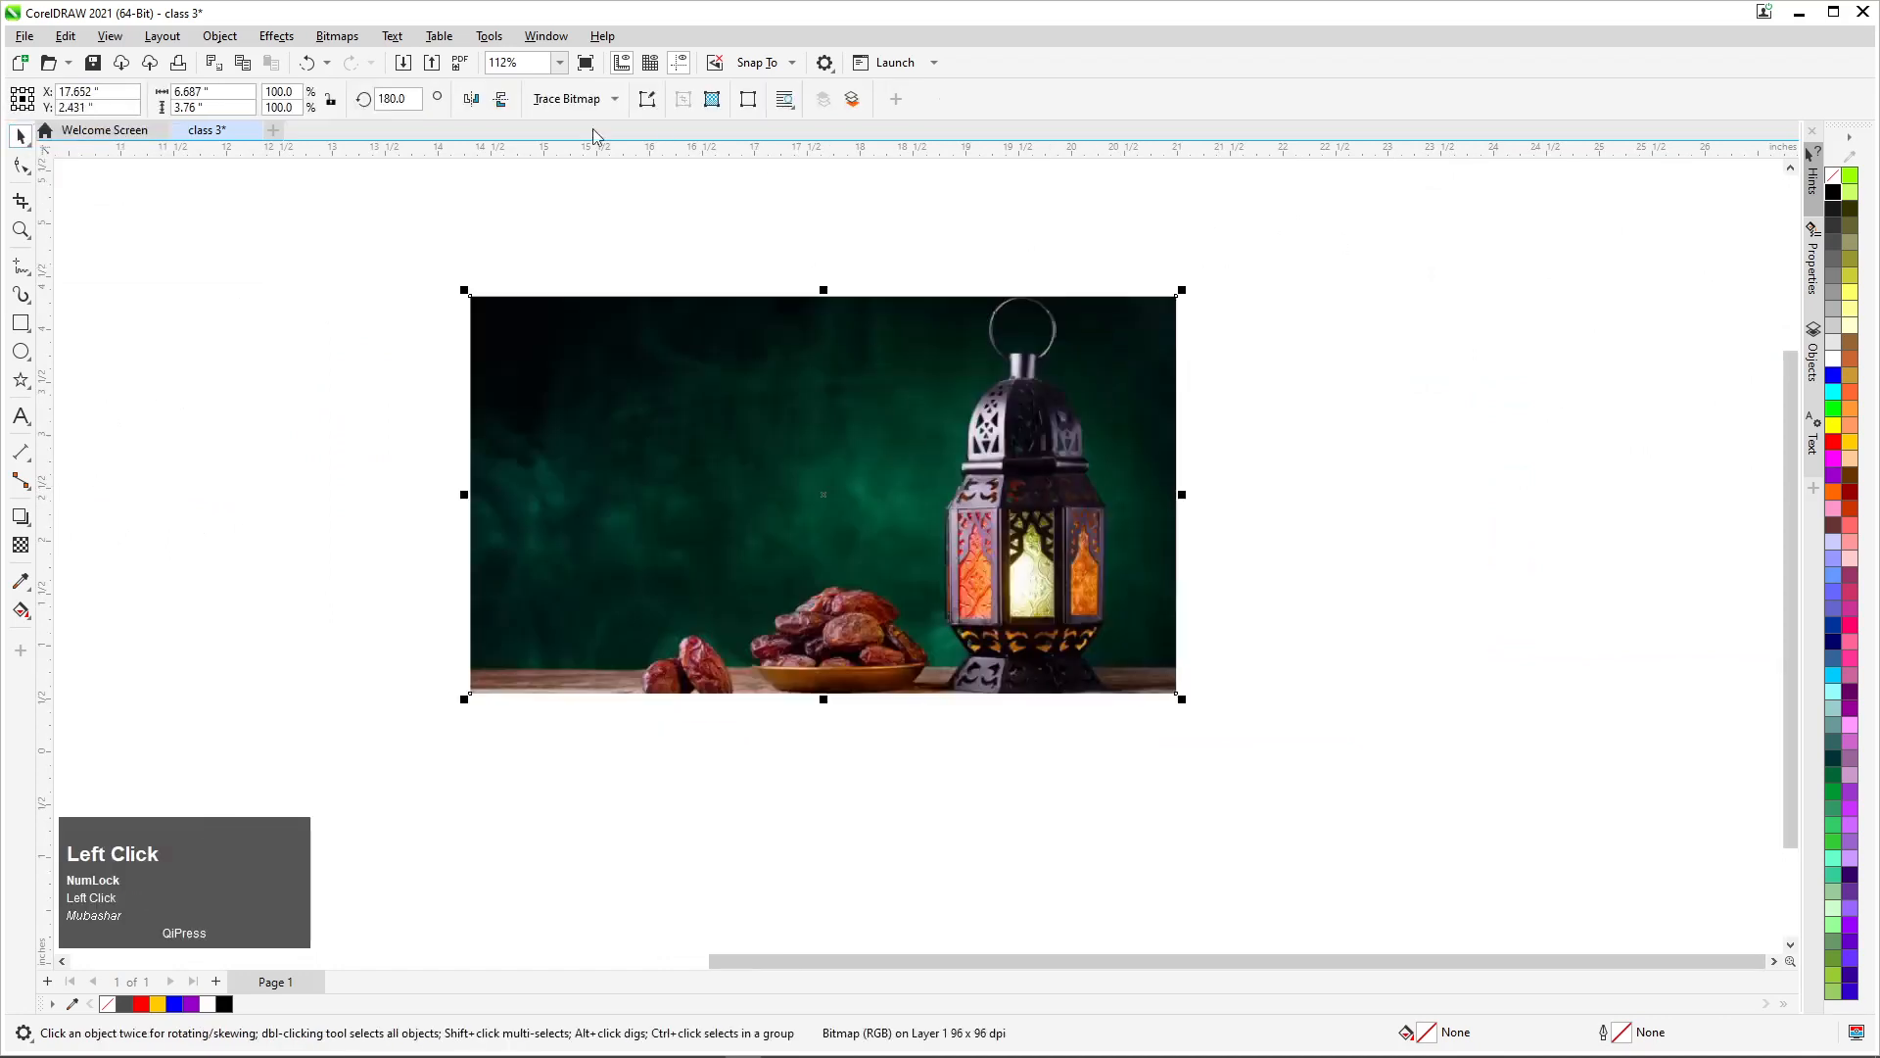
Mirror the image vertically and horizontally several times, ending upright with the lantern on the left, and move it to about X 21.92, Y 1.72 inches
click(503, 104)
click(503, 104)
click(467, 100)
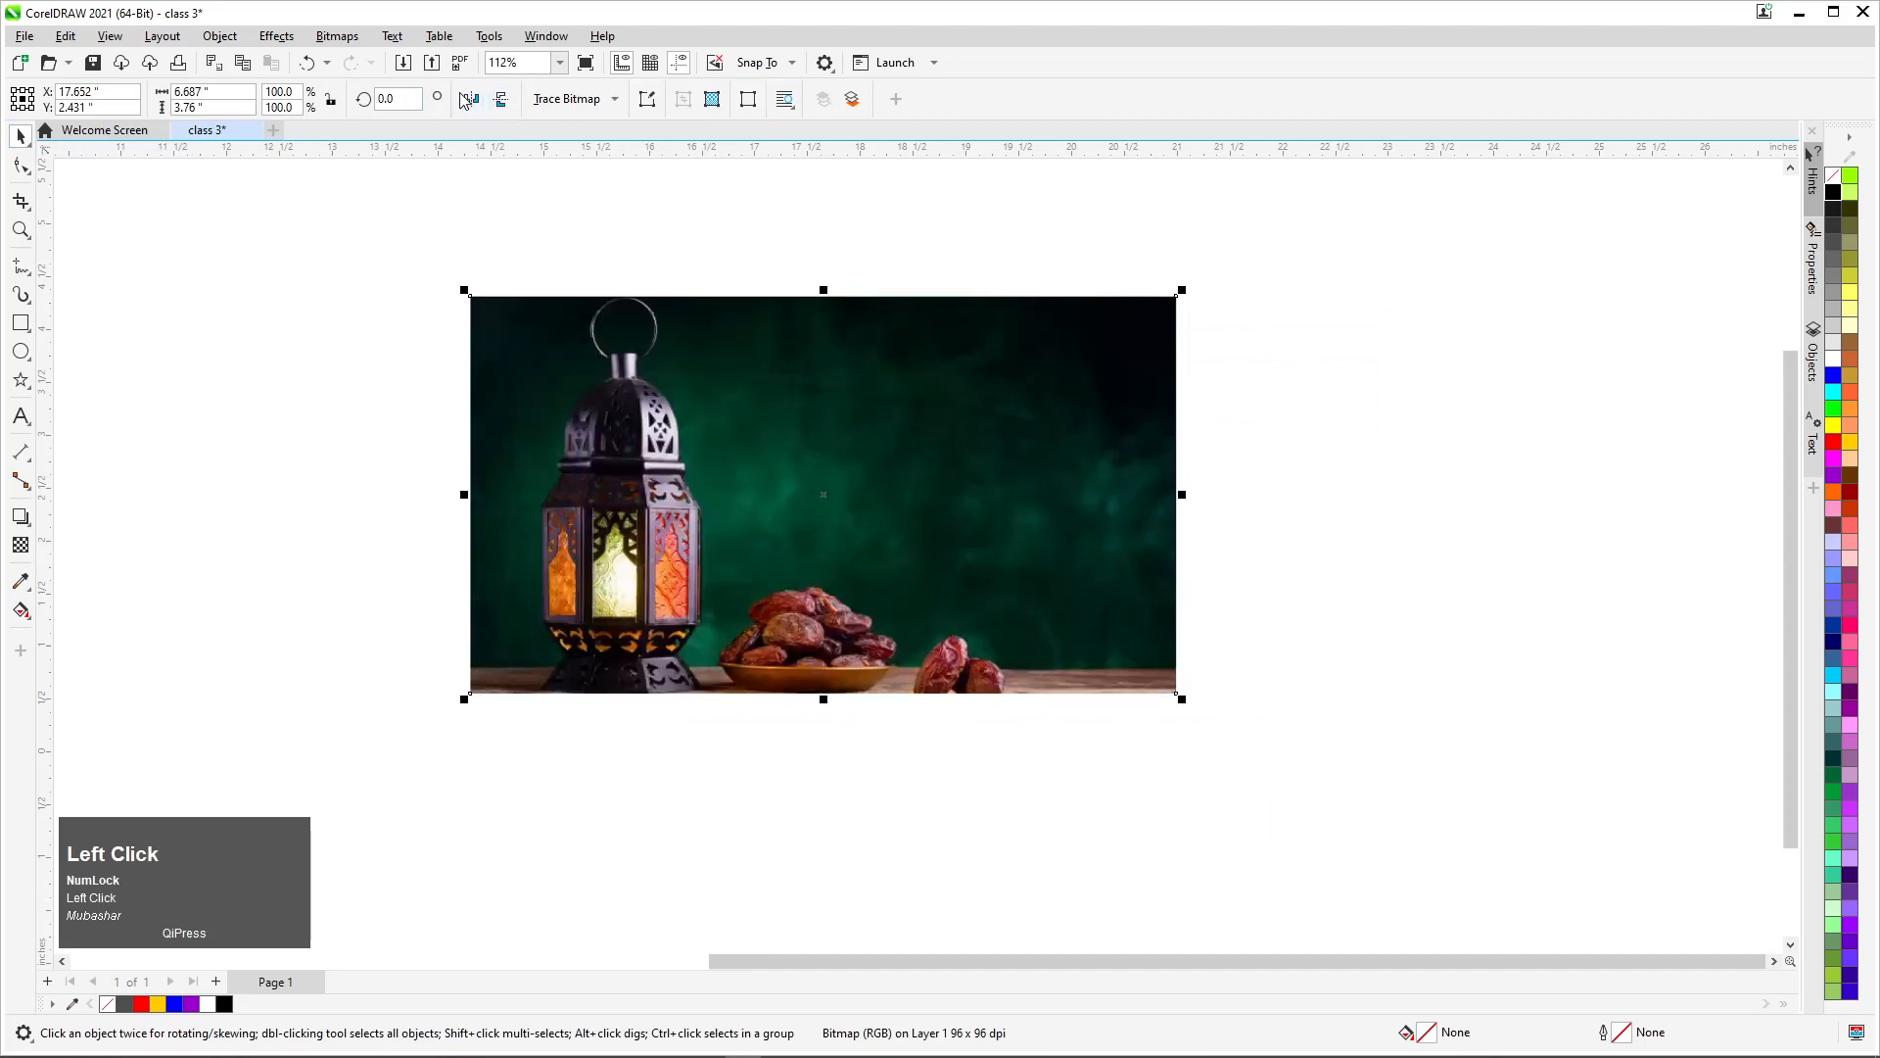
click(467, 100)
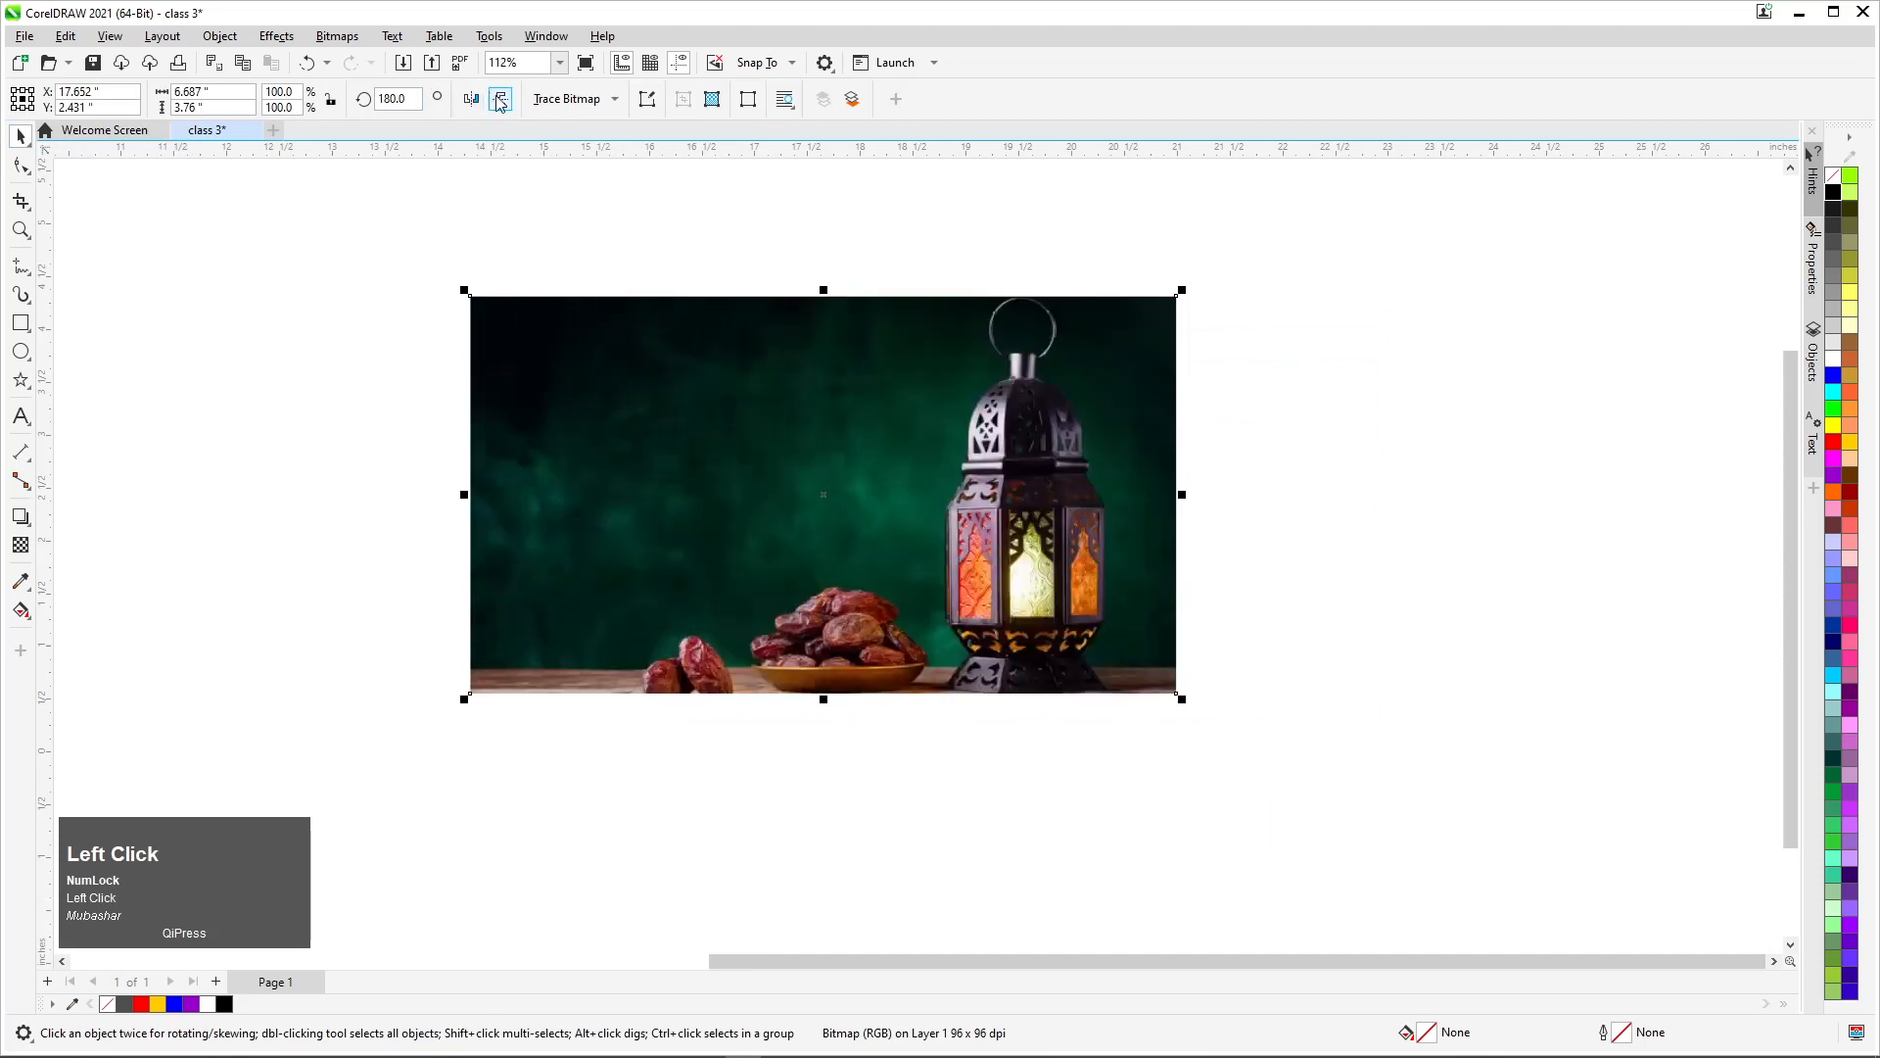
click(502, 99)
click(472, 100)
click(502, 100)
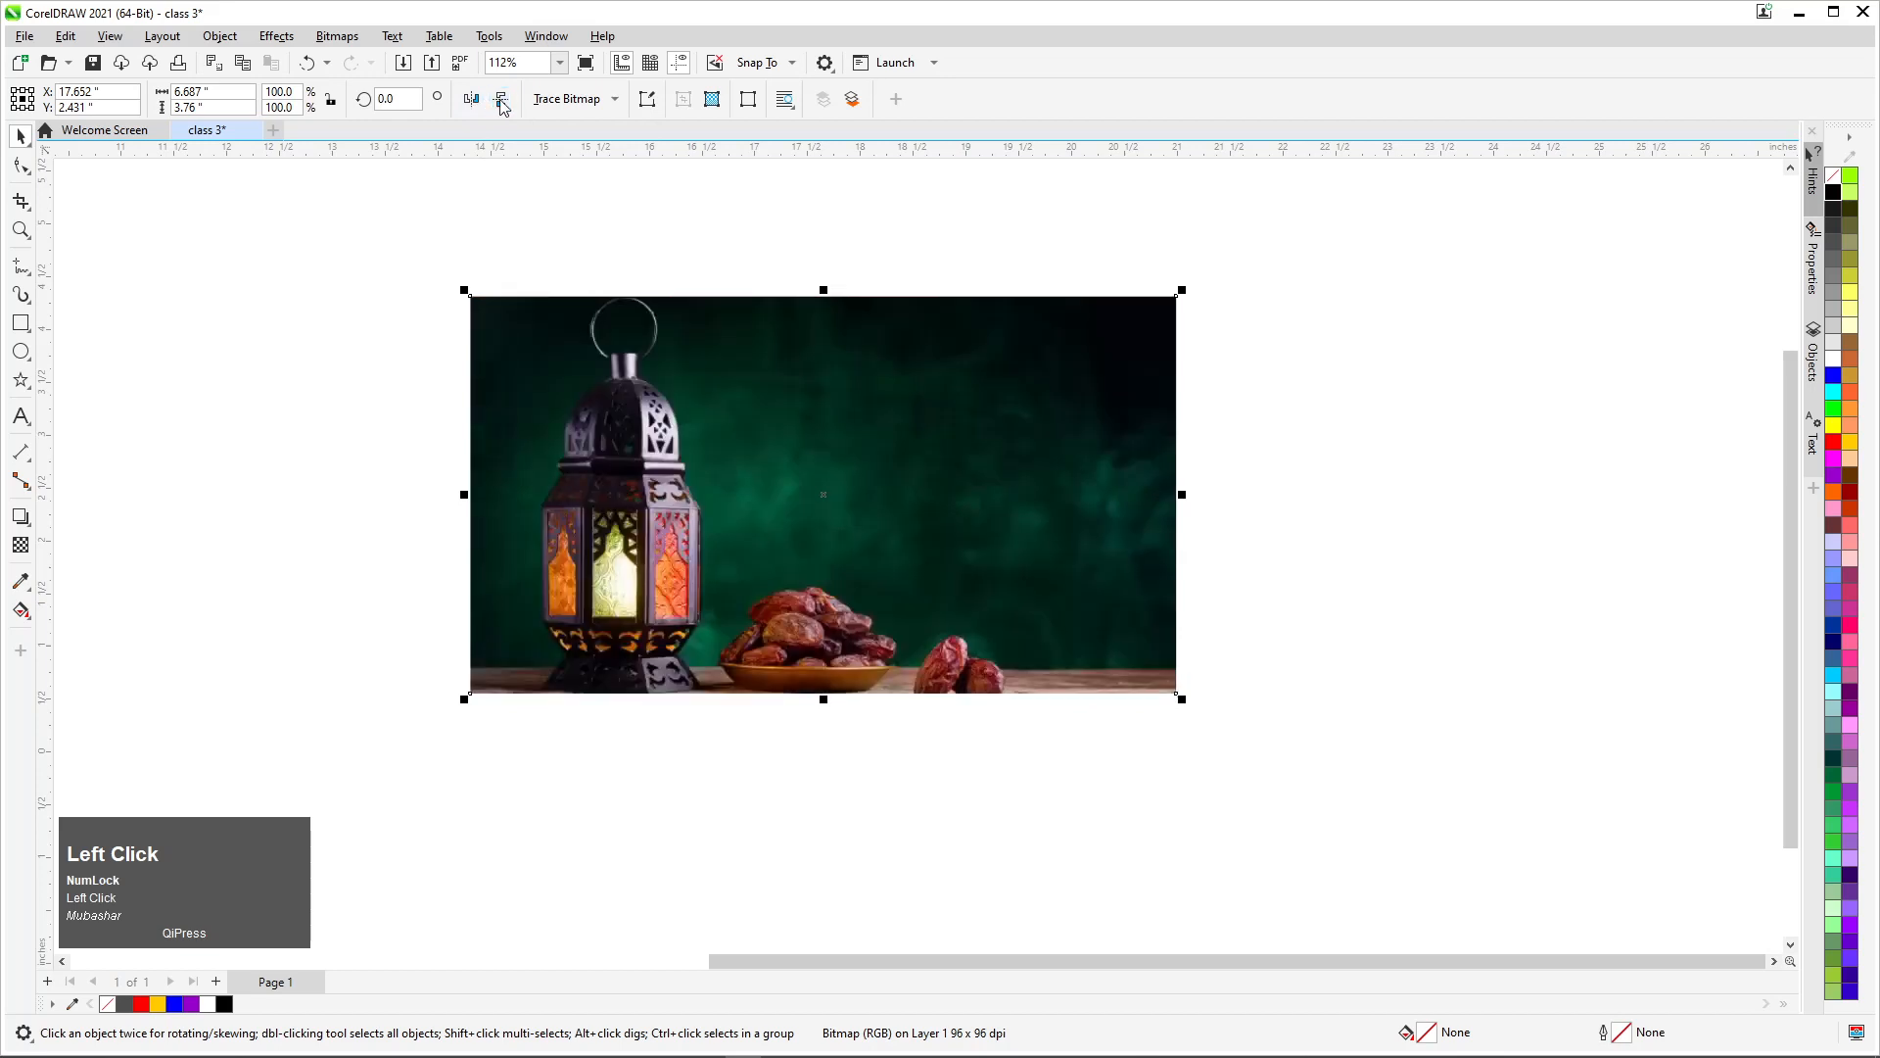
scroll(428, 315, down, 1)
drag(582, 370, 807, 407)
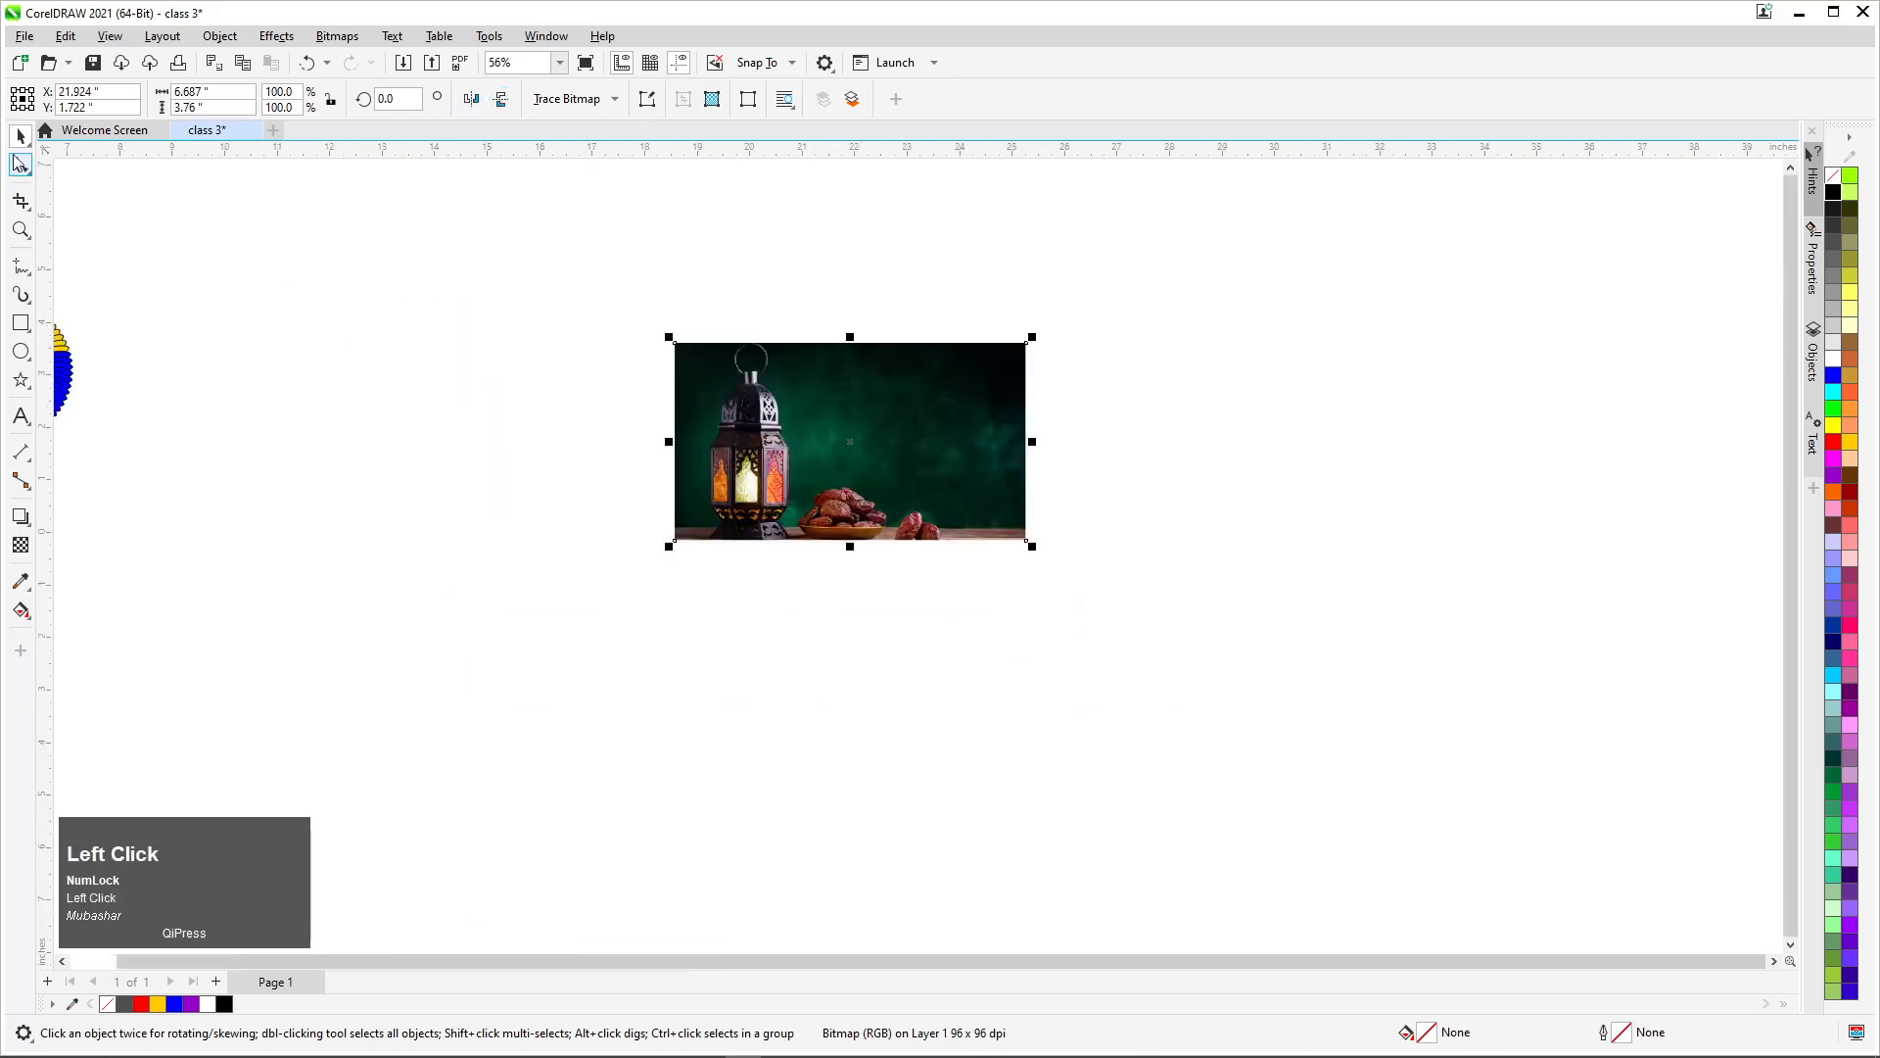
click(20, 138)
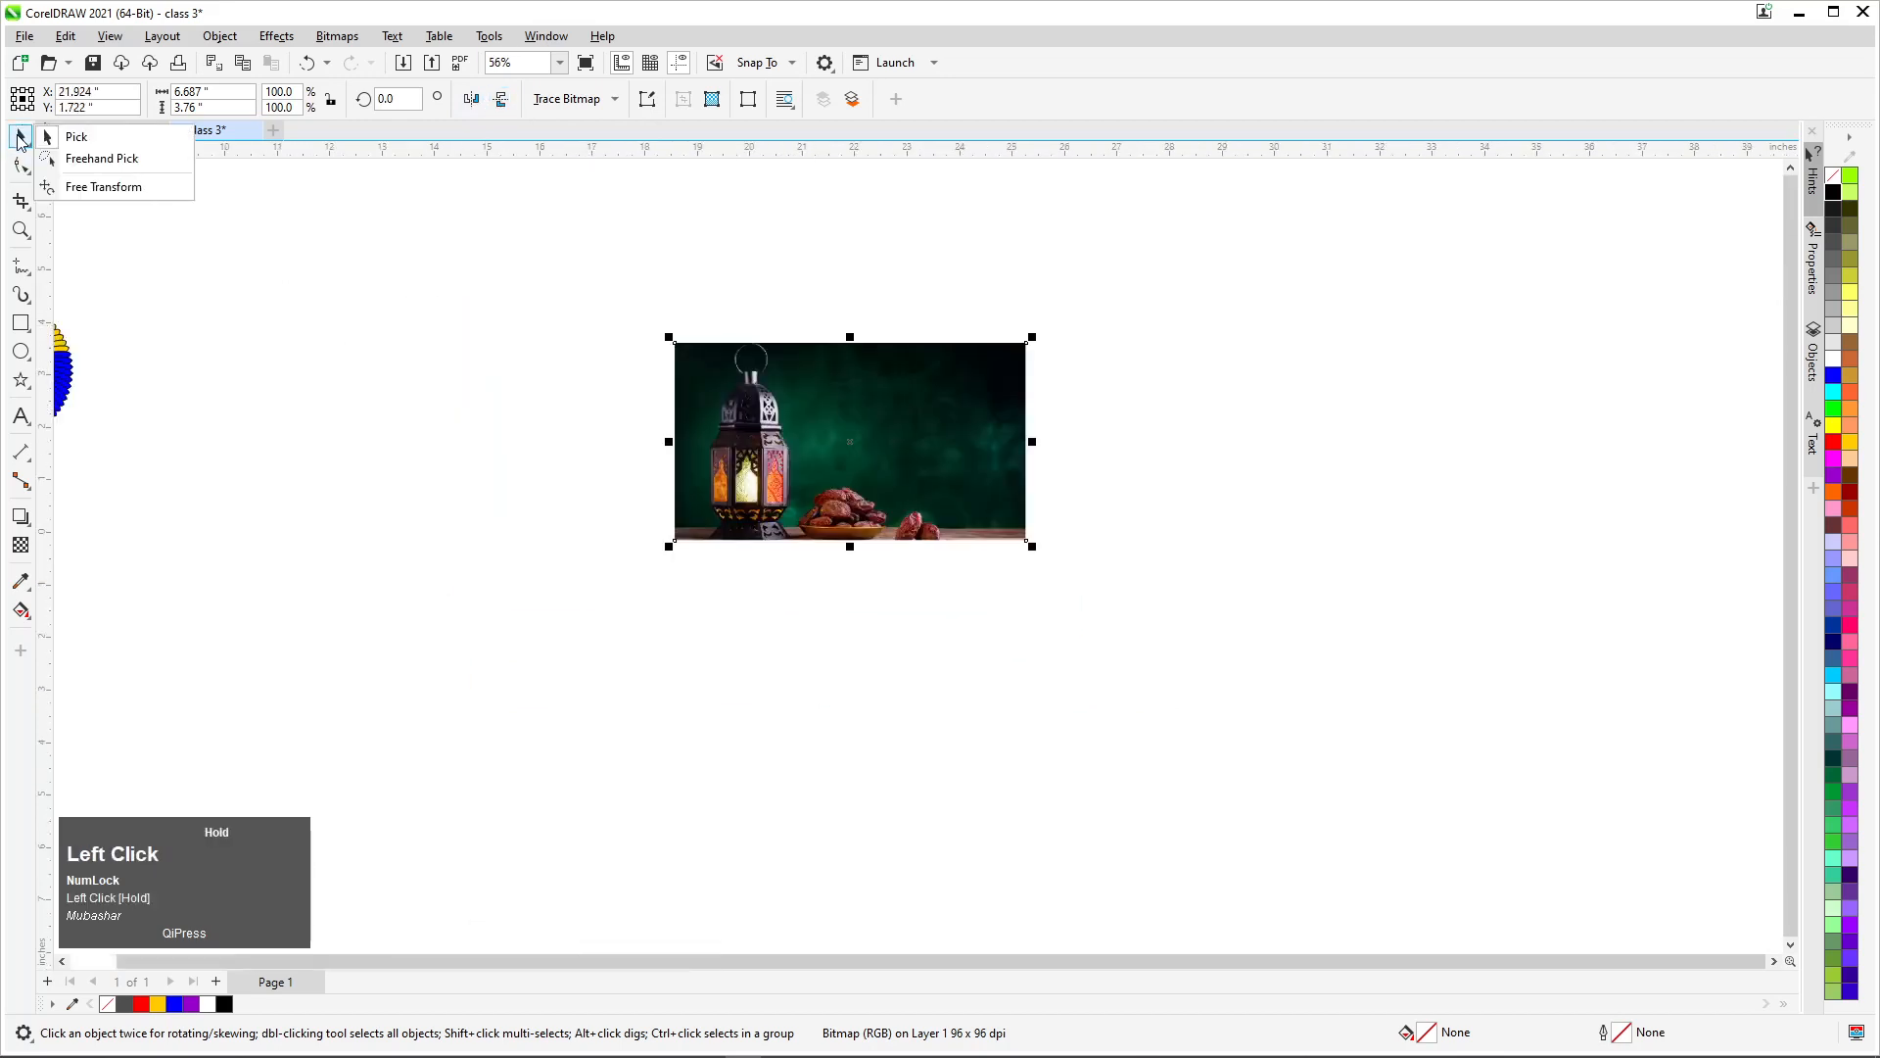
click(89, 186)
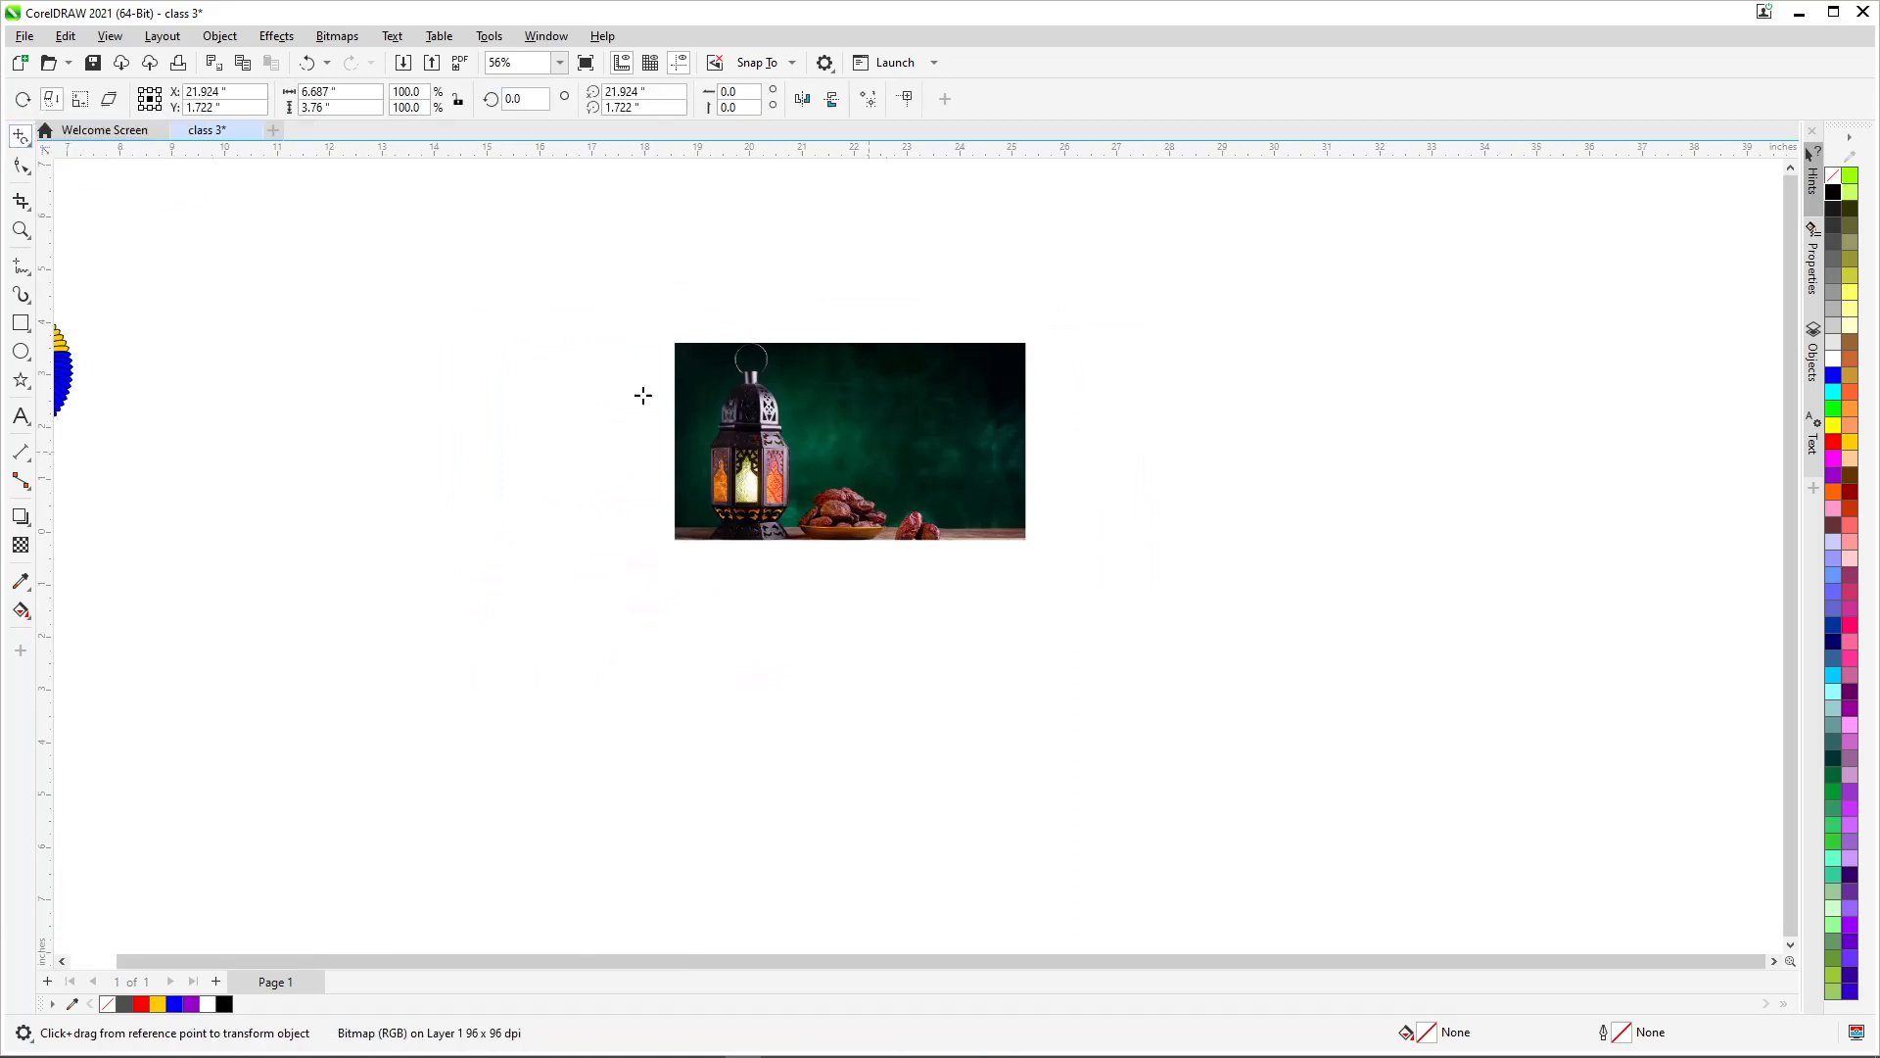
click(24, 144)
click(76, 136)
Move the lantern image back and forth with the Pick tool, ending at about X 20.95, Y 1.29 inches
drag(872, 441, 715, 451)
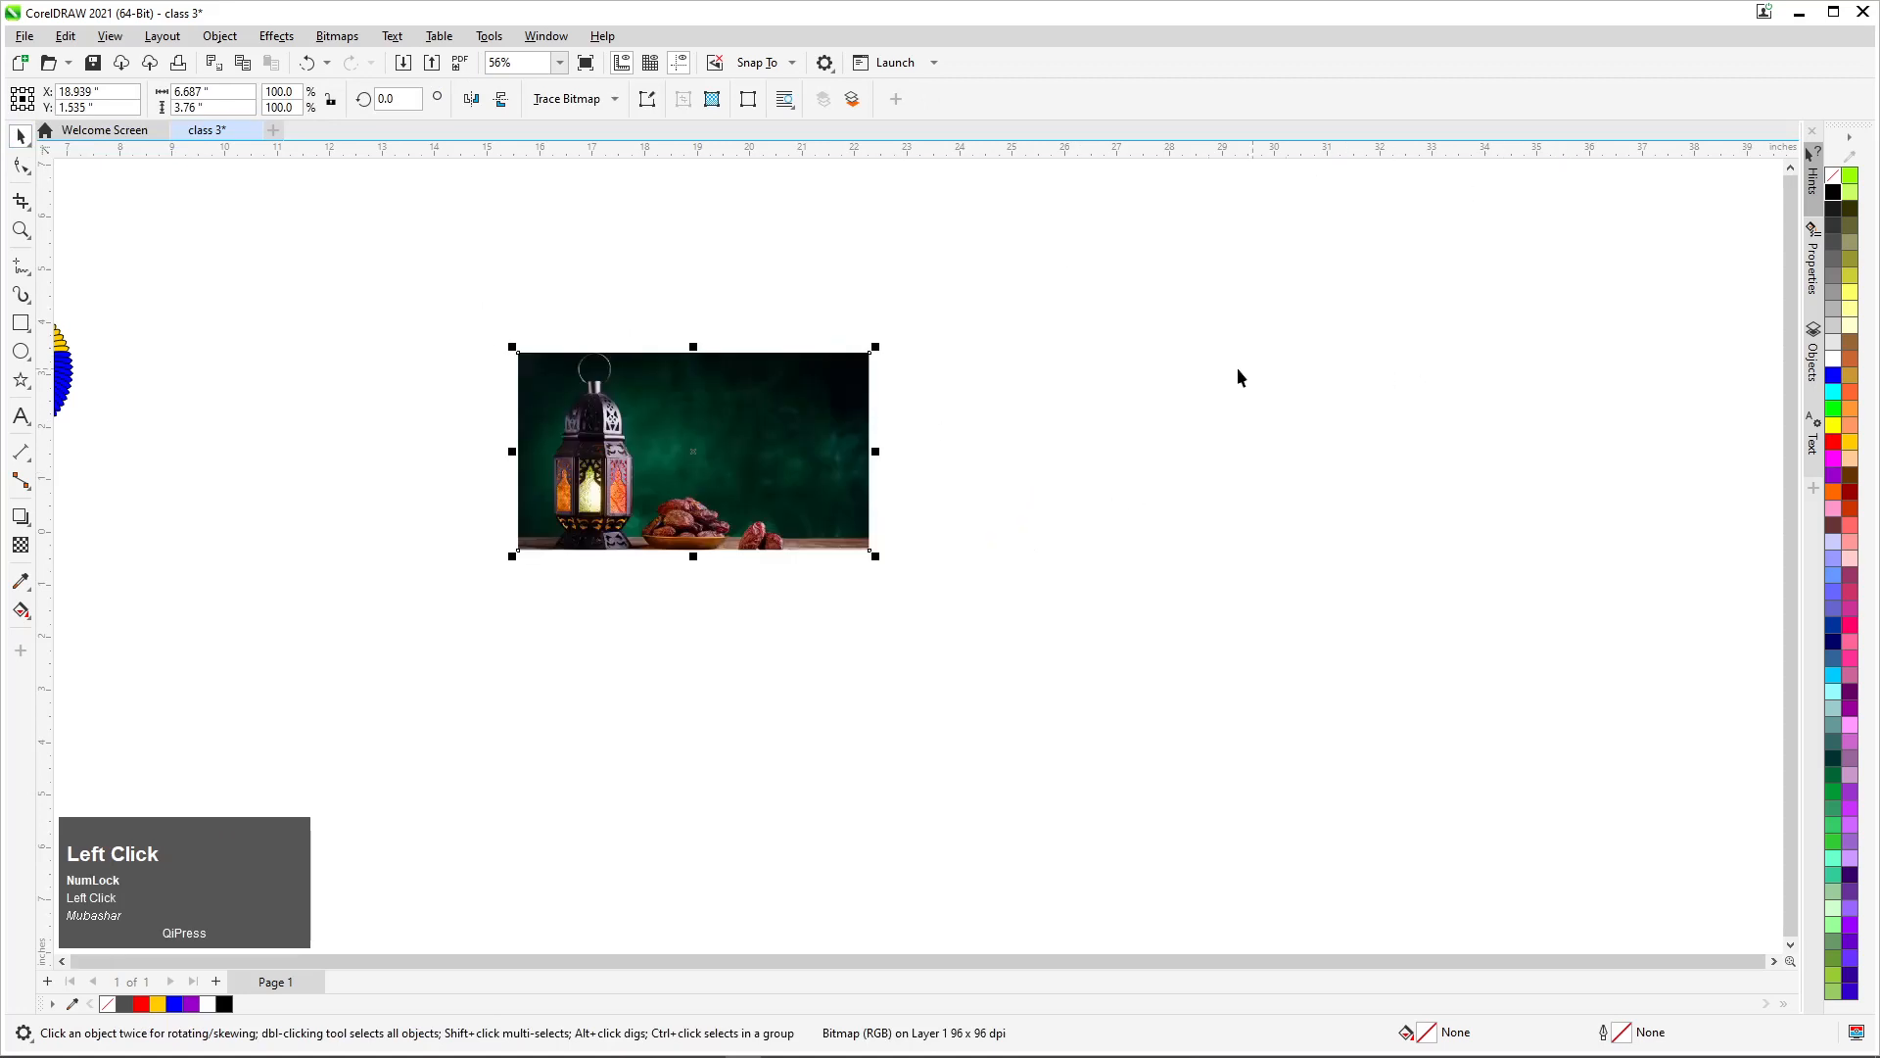
drag(748, 450, 974, 473)
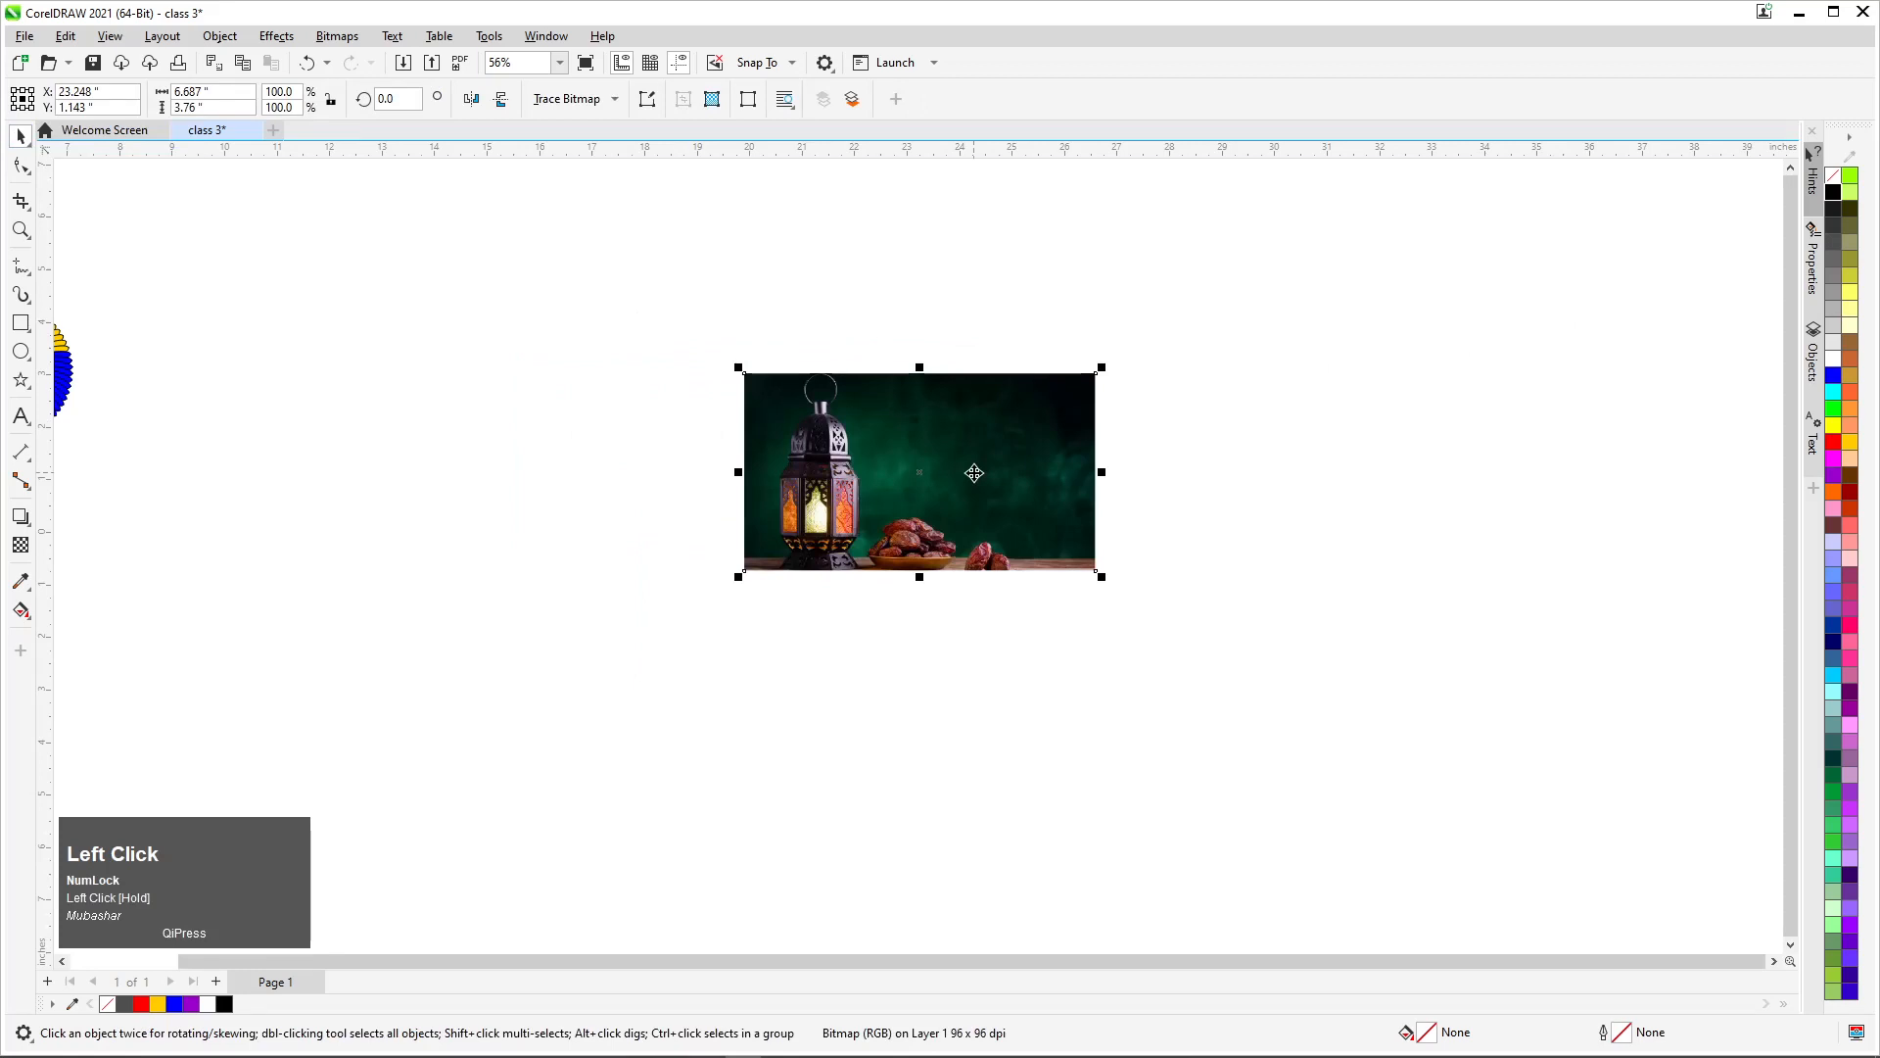
scroll(957, 334, down, 2)
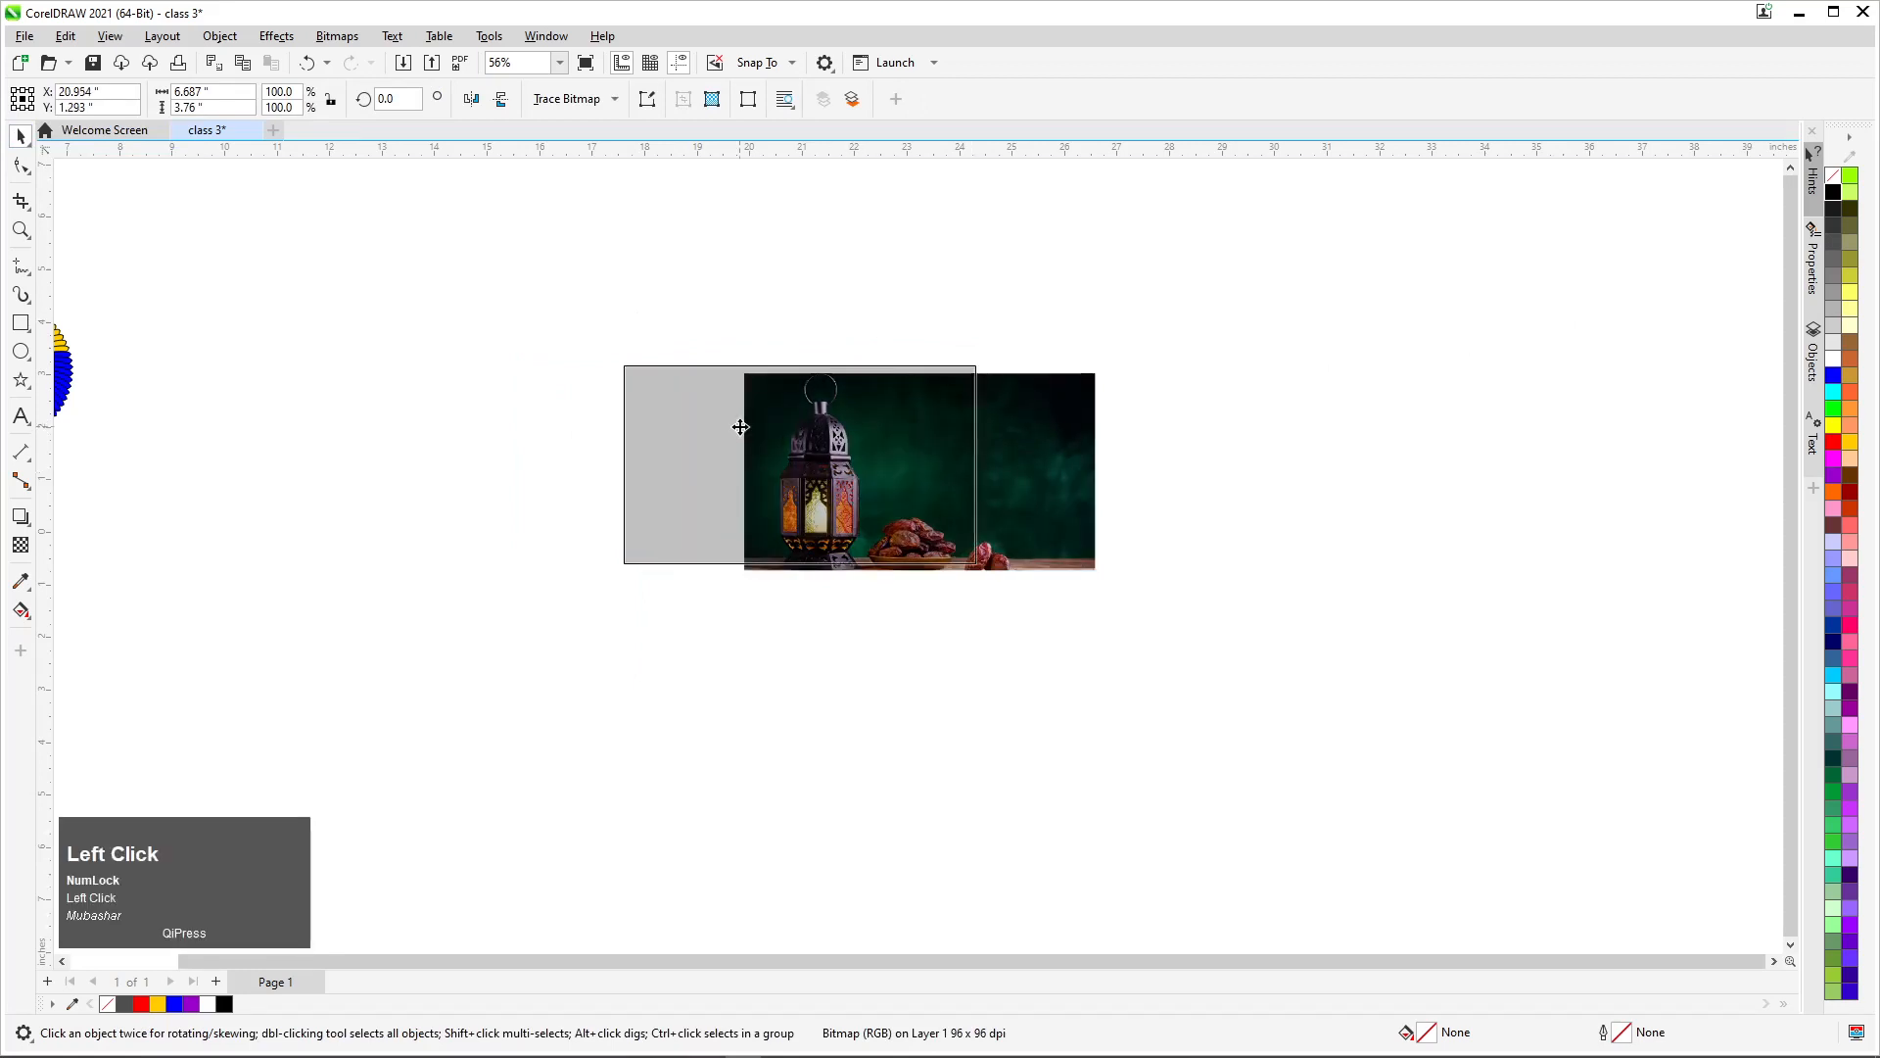
scroll(332, 298, up, 3)
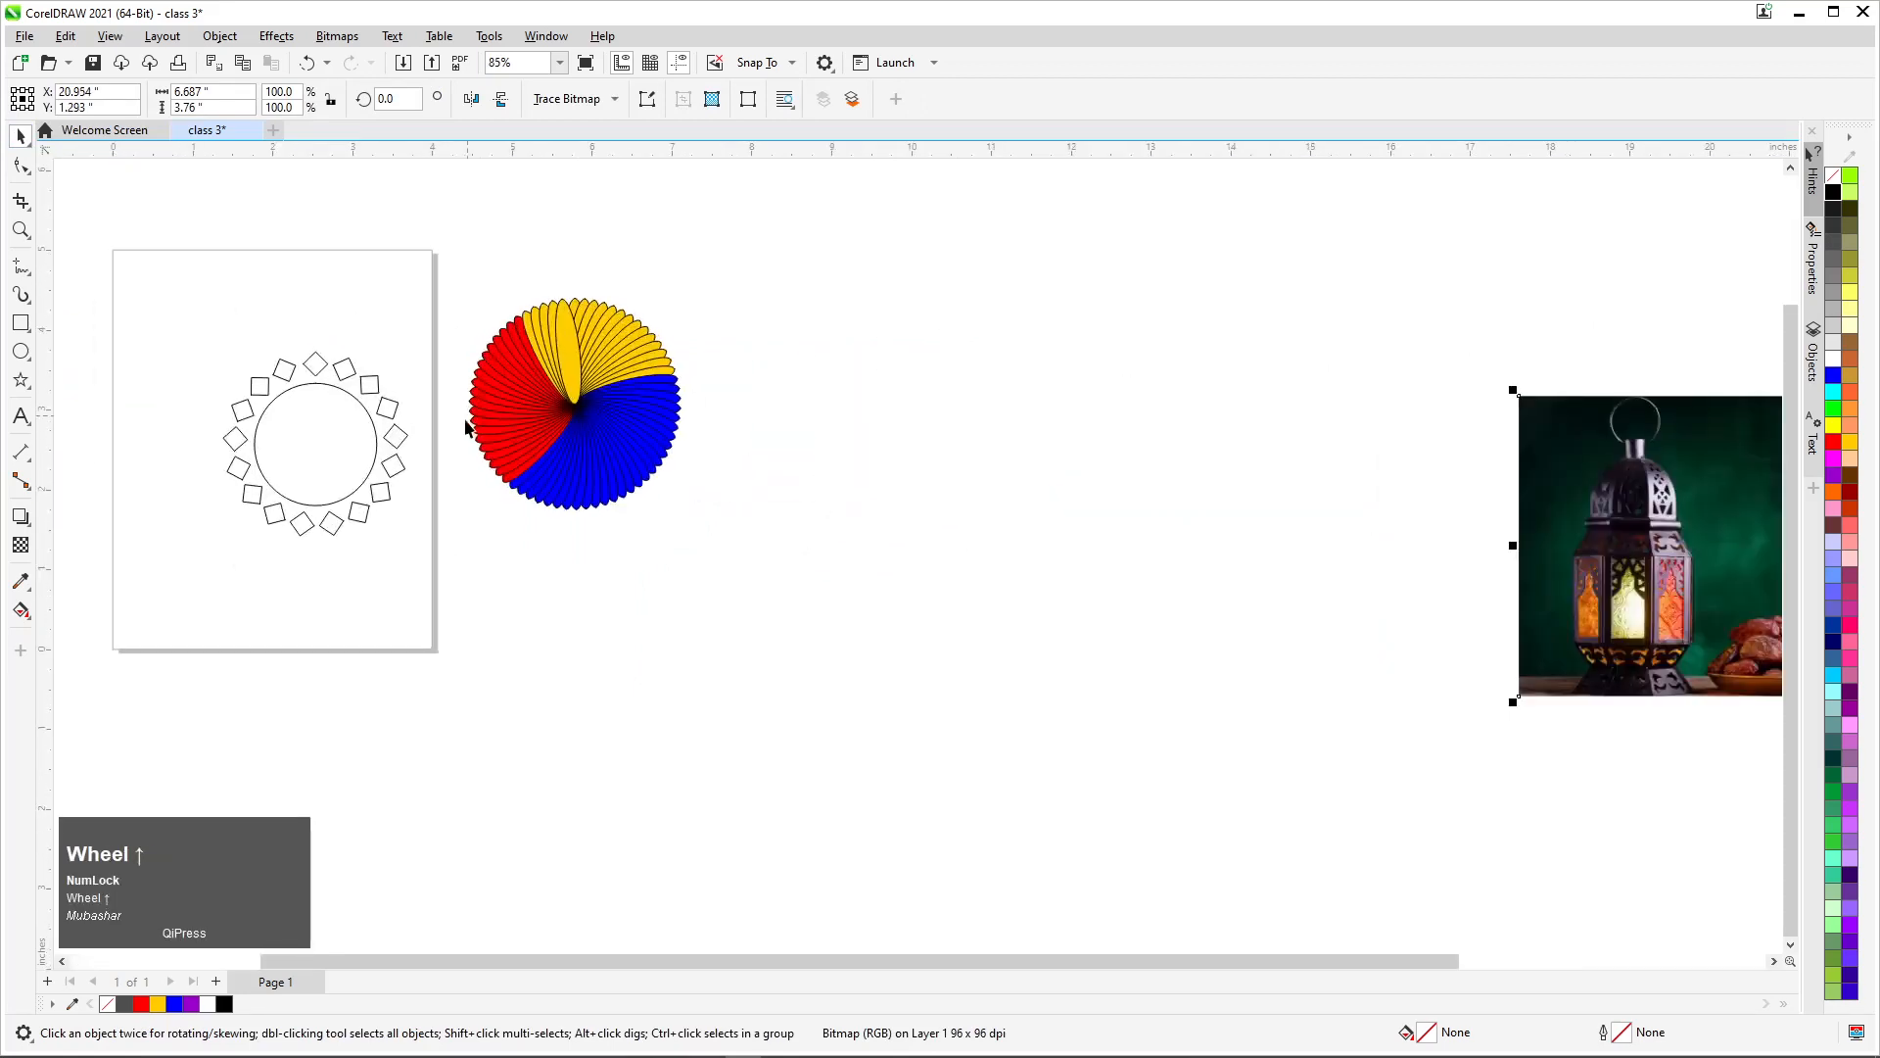
Move the ring of squares with its circle off the page to about X 11.15, Y 2.93 inches, and the lantern image to about X 8.33, Y -0.82
drag(180, 334, 407, 550)
drag(369, 471, 1056, 440)
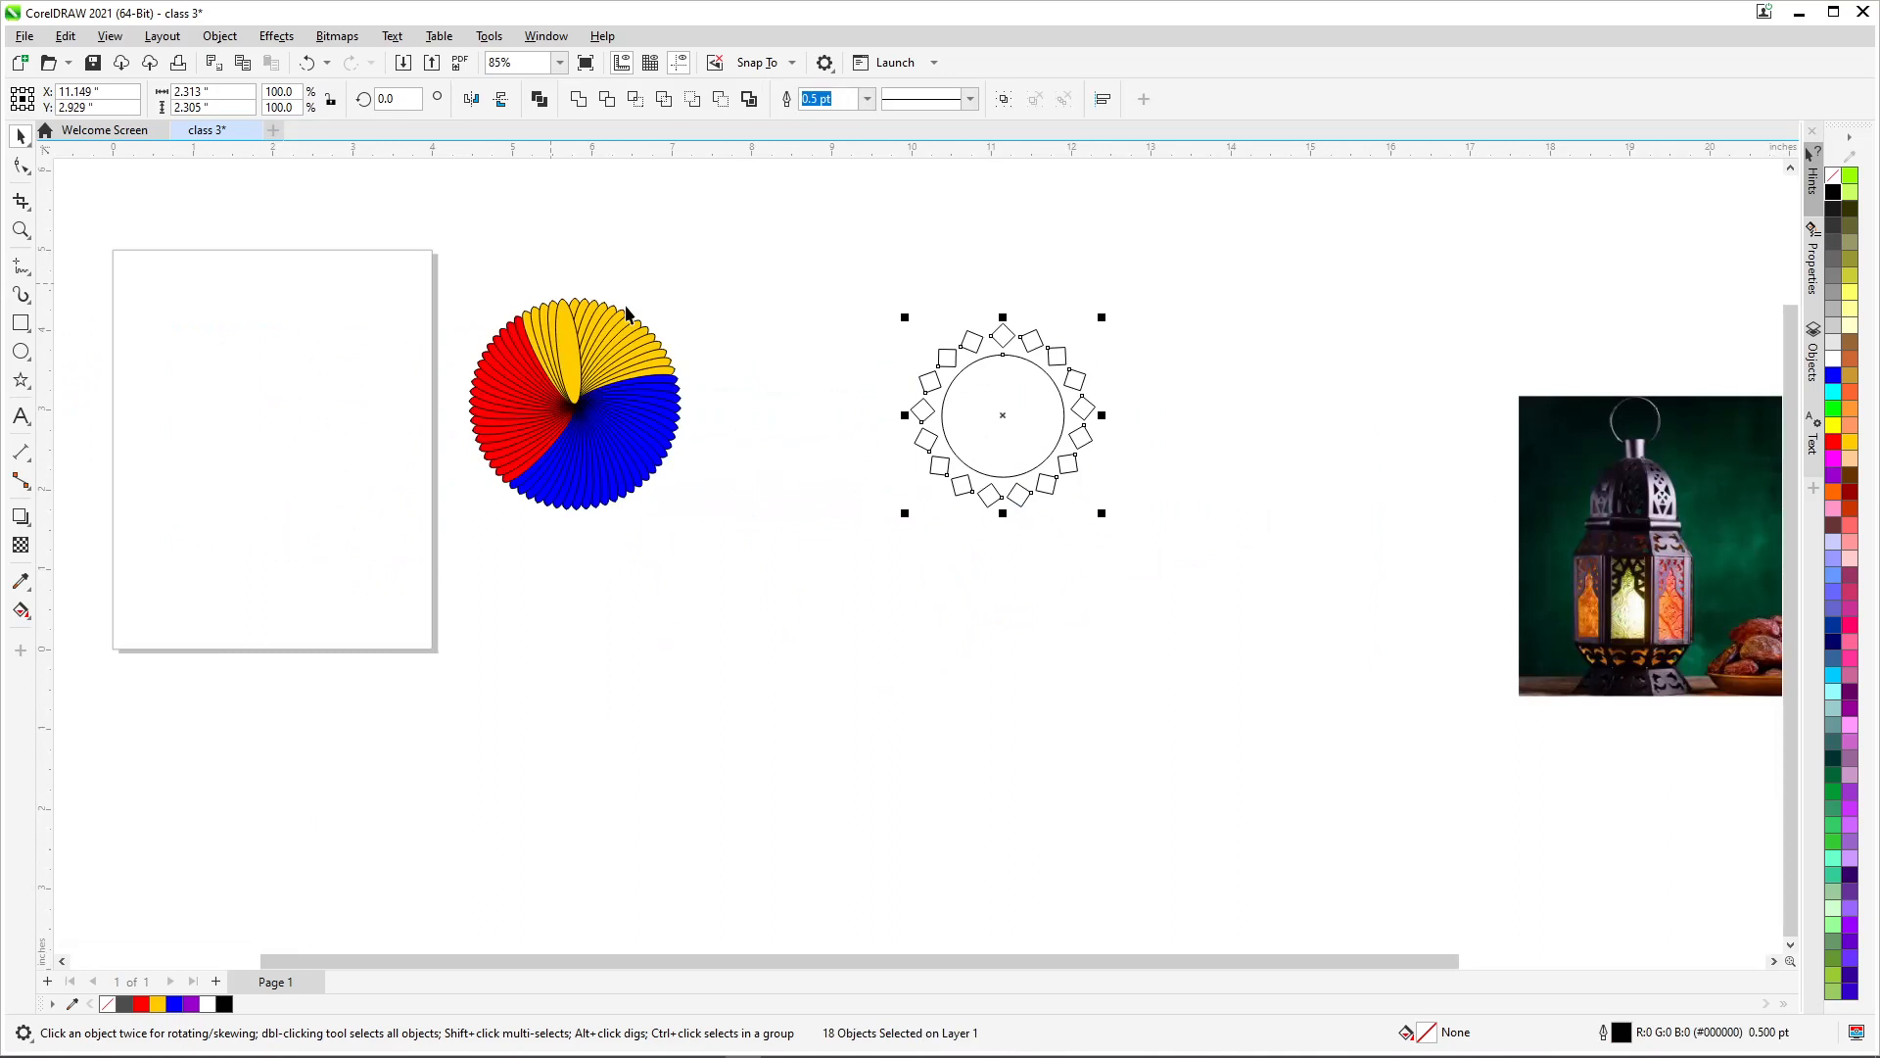
drag(1713, 512, 702, 679)
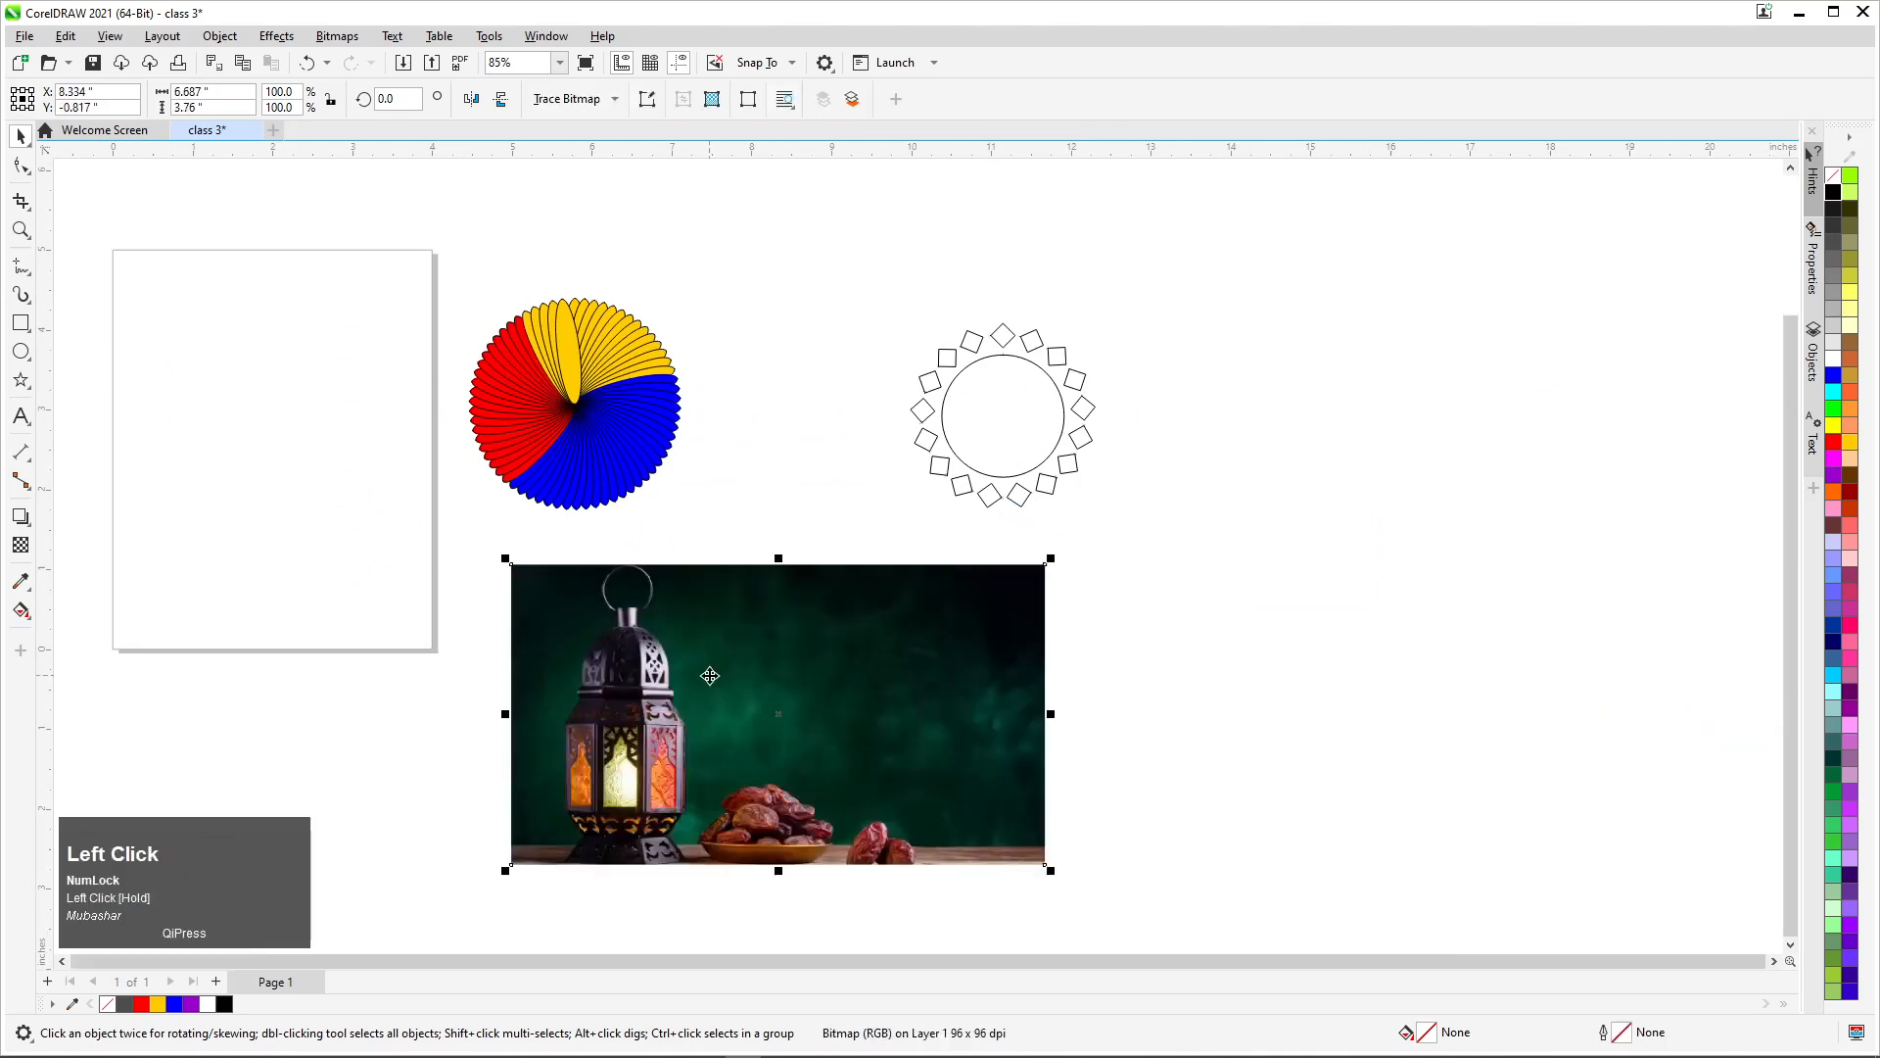
Move the coloured petal circle above the lantern image and the ring of squares to about X 13.81, Y 3.47 inches
drag(371, 229, 779, 538)
drag(621, 432, 772, 410)
drag(1184, 291, 842, 573)
drag(1020, 489, 1232, 446)
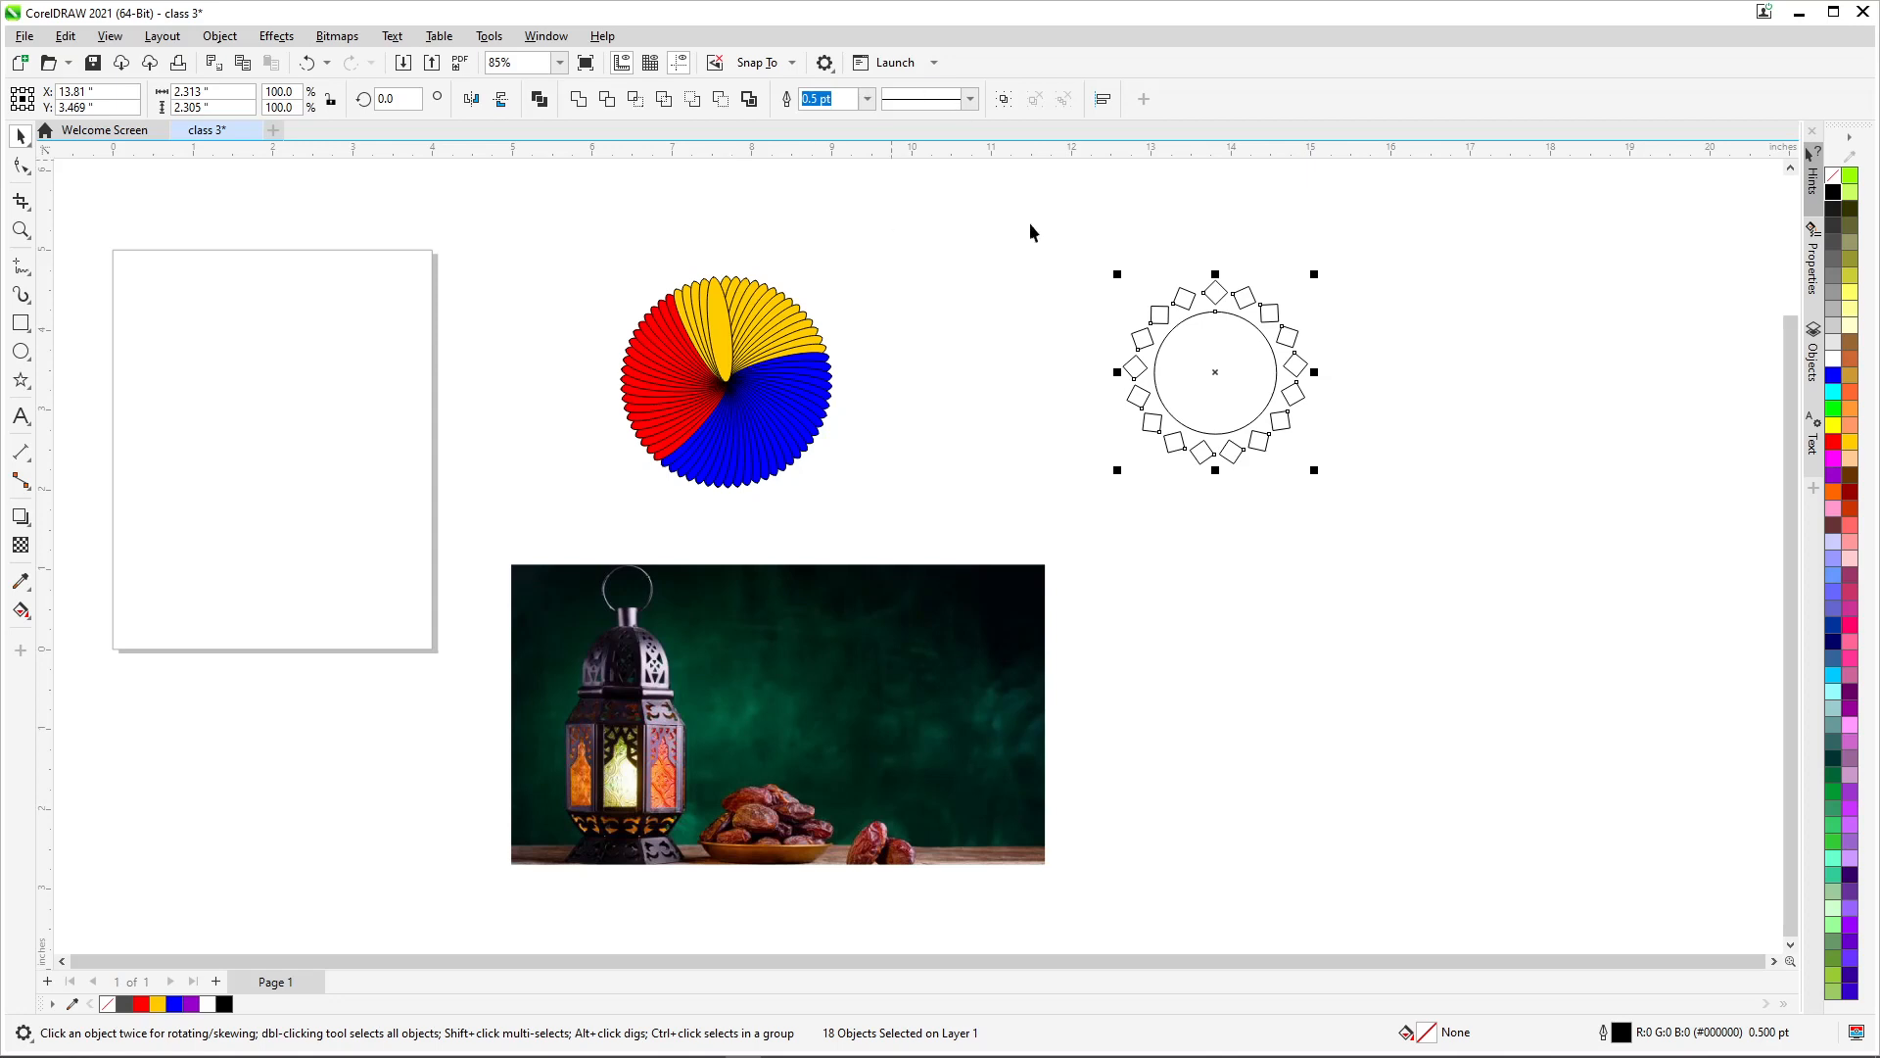
Fill the upper nine squares of the ring with red and the lower eight squares with dark blue
click(1184, 341)
scroll(1239, 289, up, 2)
drag(934, 241, 1518, 480)
click(1836, 442)
drag(1645, 475, 1415, 619)
drag(1483, 438, 739, 738)
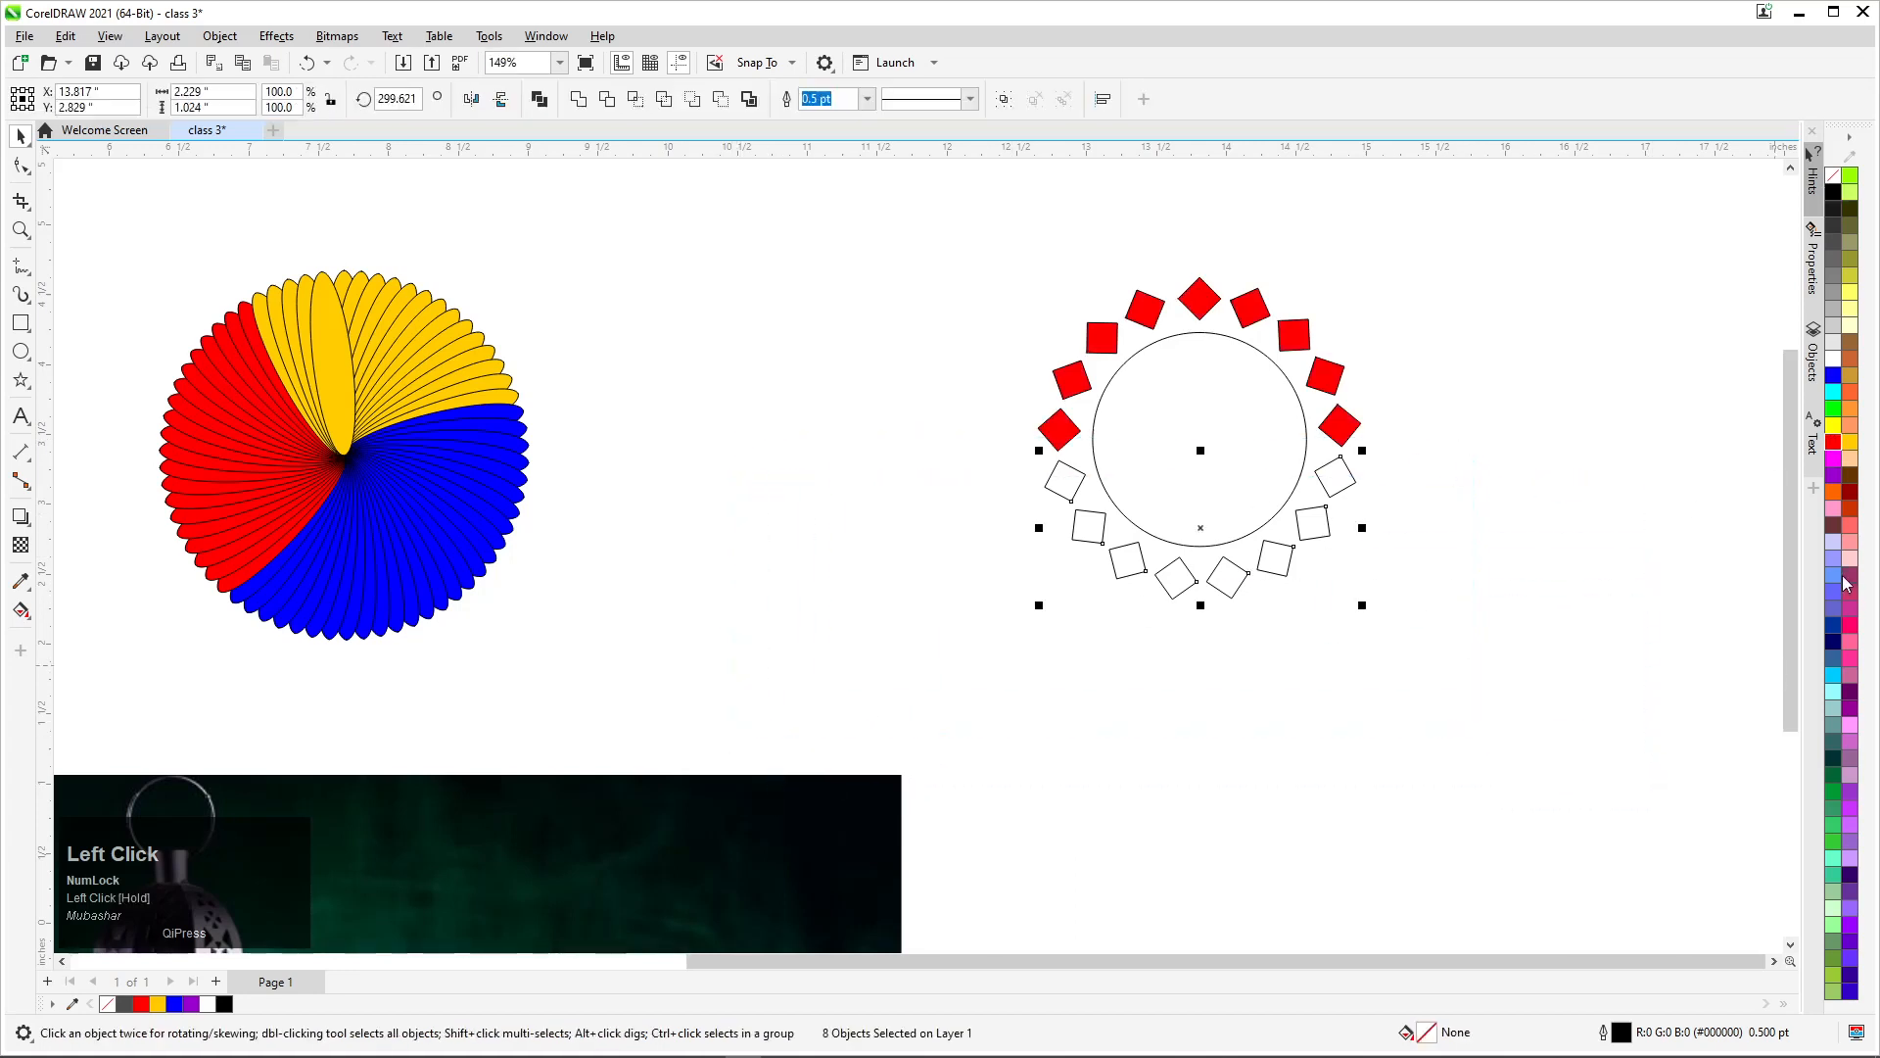
click(1834, 641)
Fill the circle inside the ring of squares with yellow and deselect it
click(1209, 408)
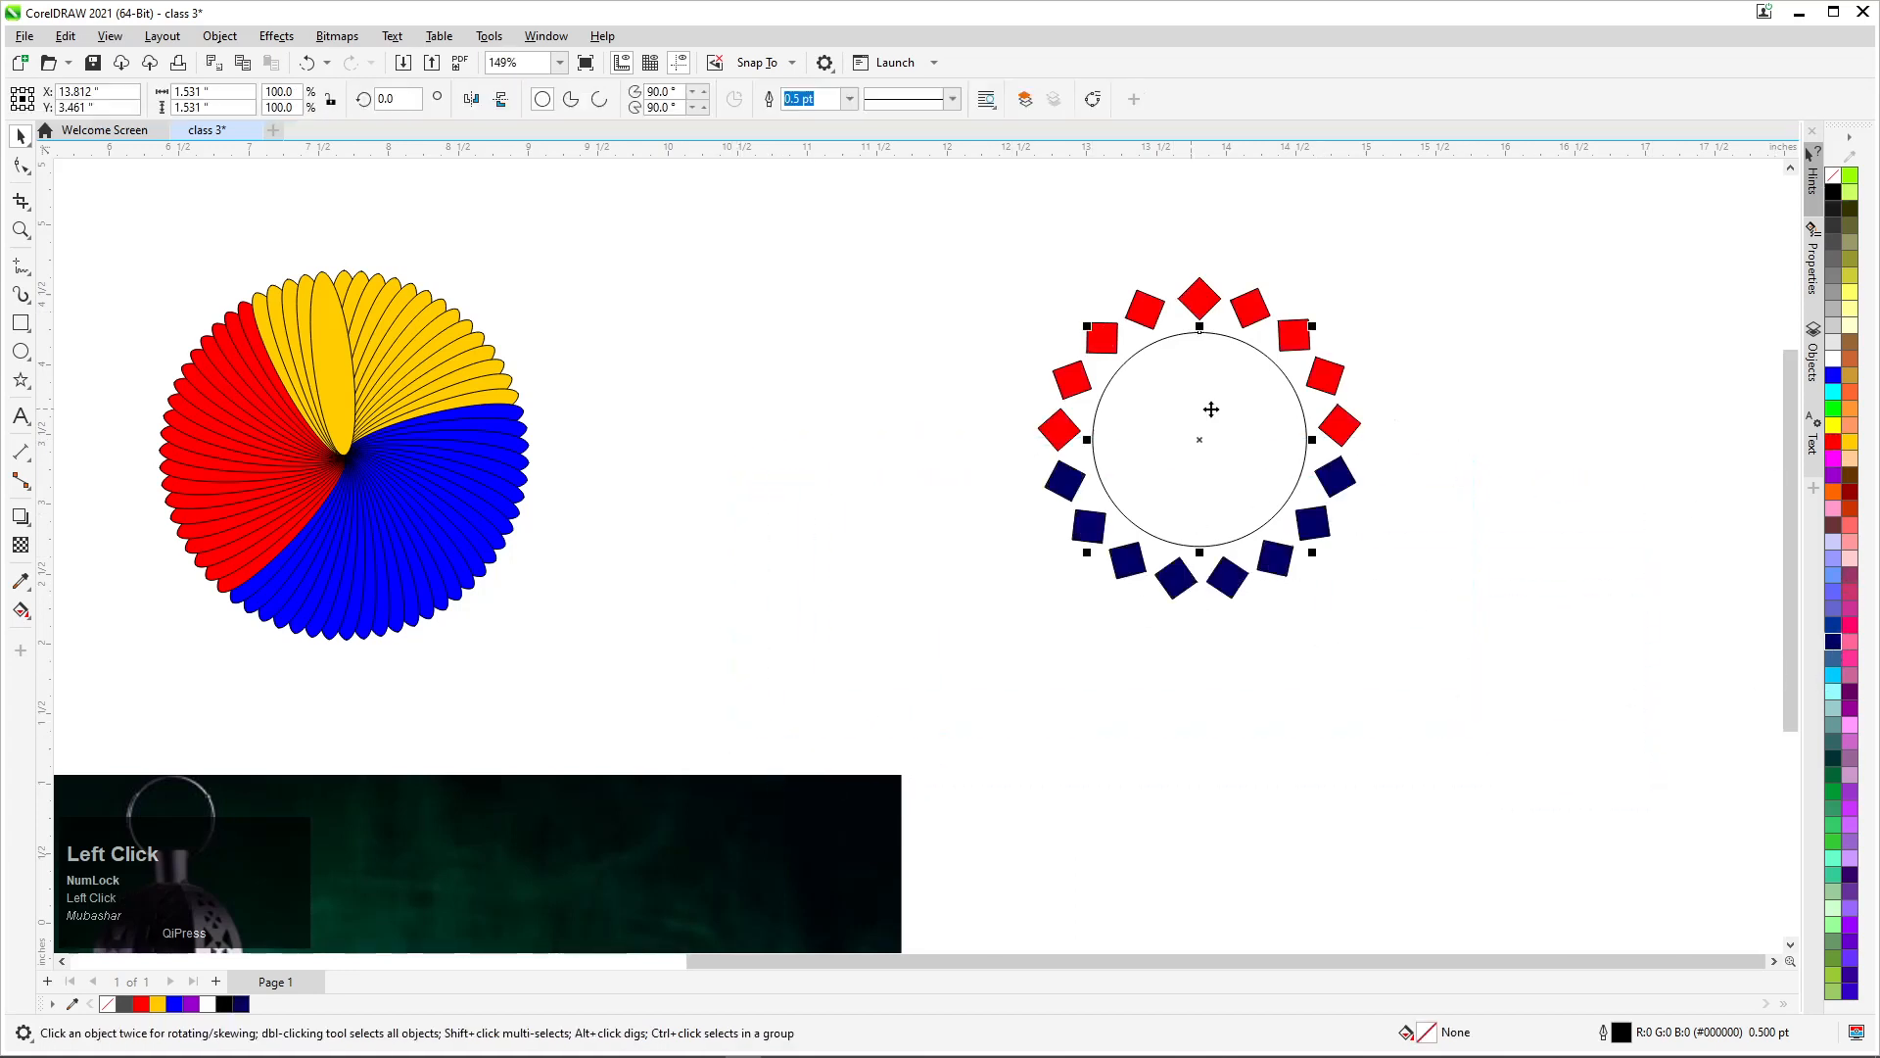
click(1849, 443)
click(683, 382)
scroll(882, 378, down, 1)
drag(880, 305, 1298, 546)
drag(1169, 454, 822, 544)
key(ctrl+z)
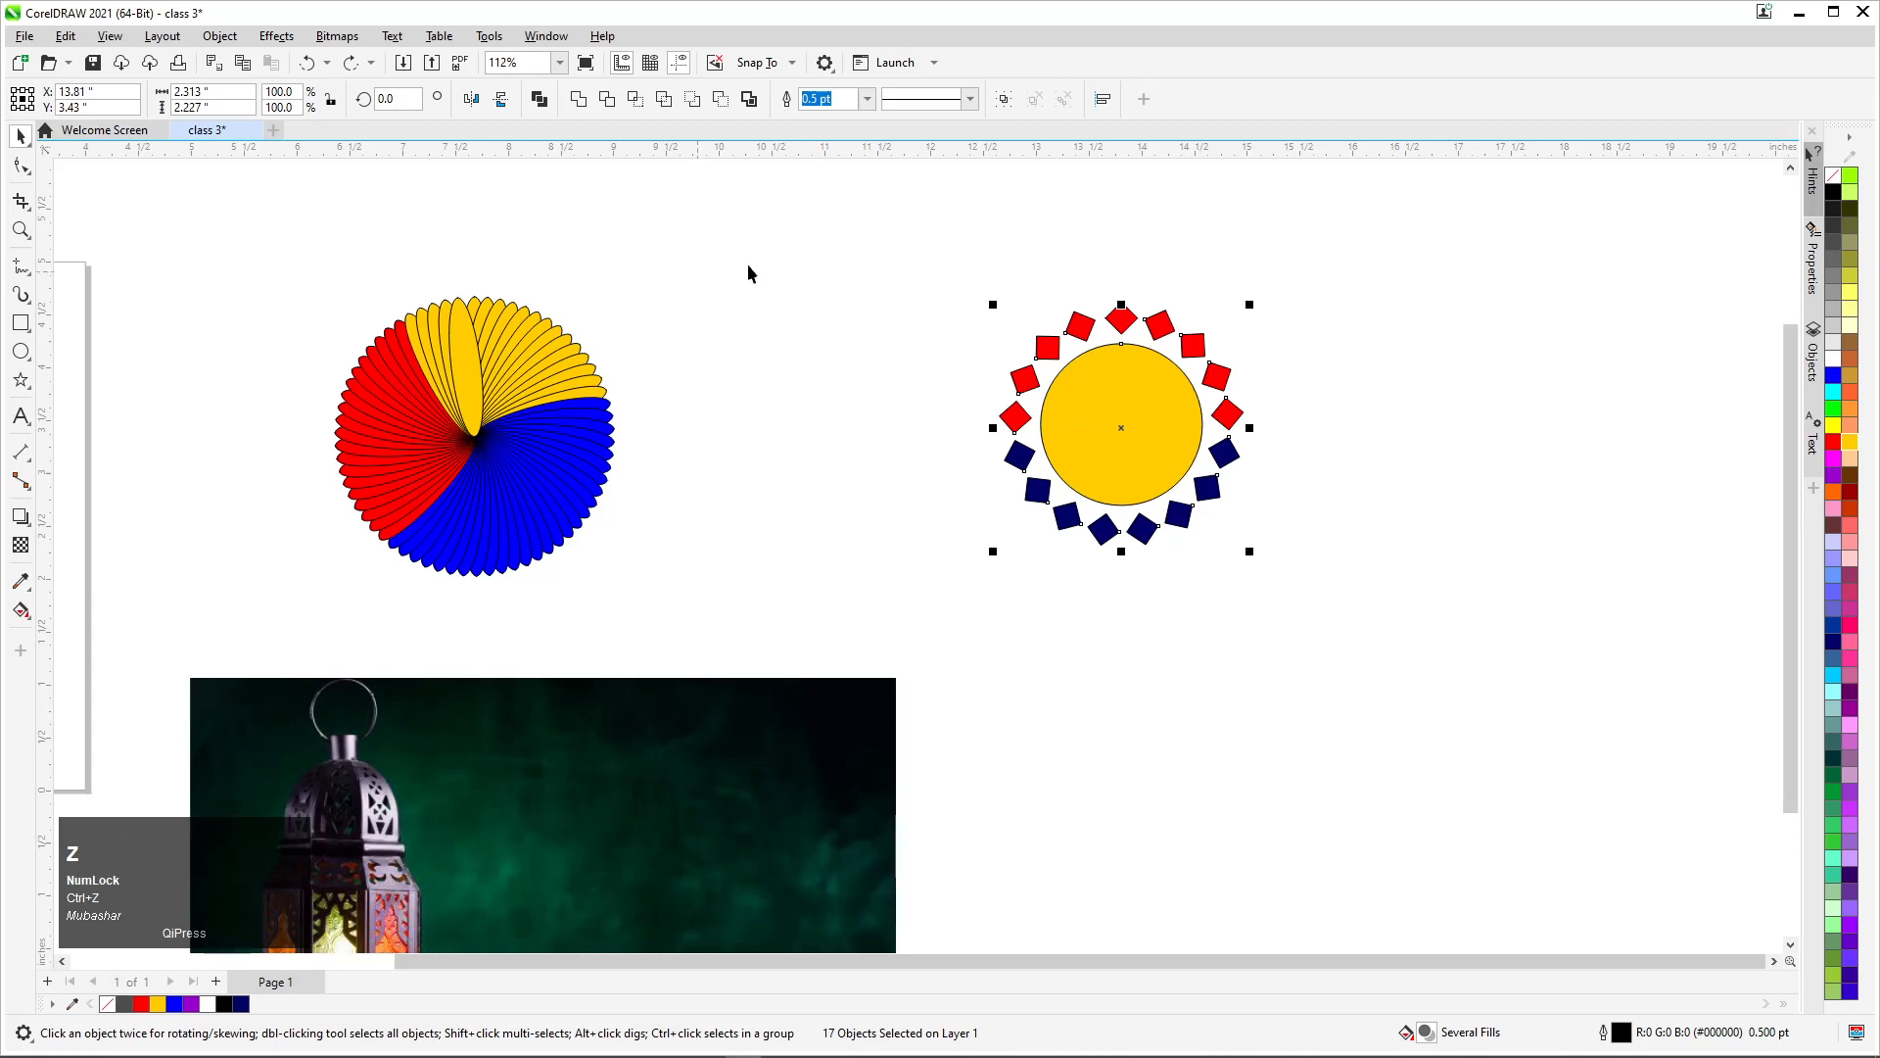
Move the whole coloured ring to about X 10.62, Y 3.33 inches and the lantern image to about X 10.93, Y -0.77, and fit all objects in view
drag(1096, 507, 814, 496)
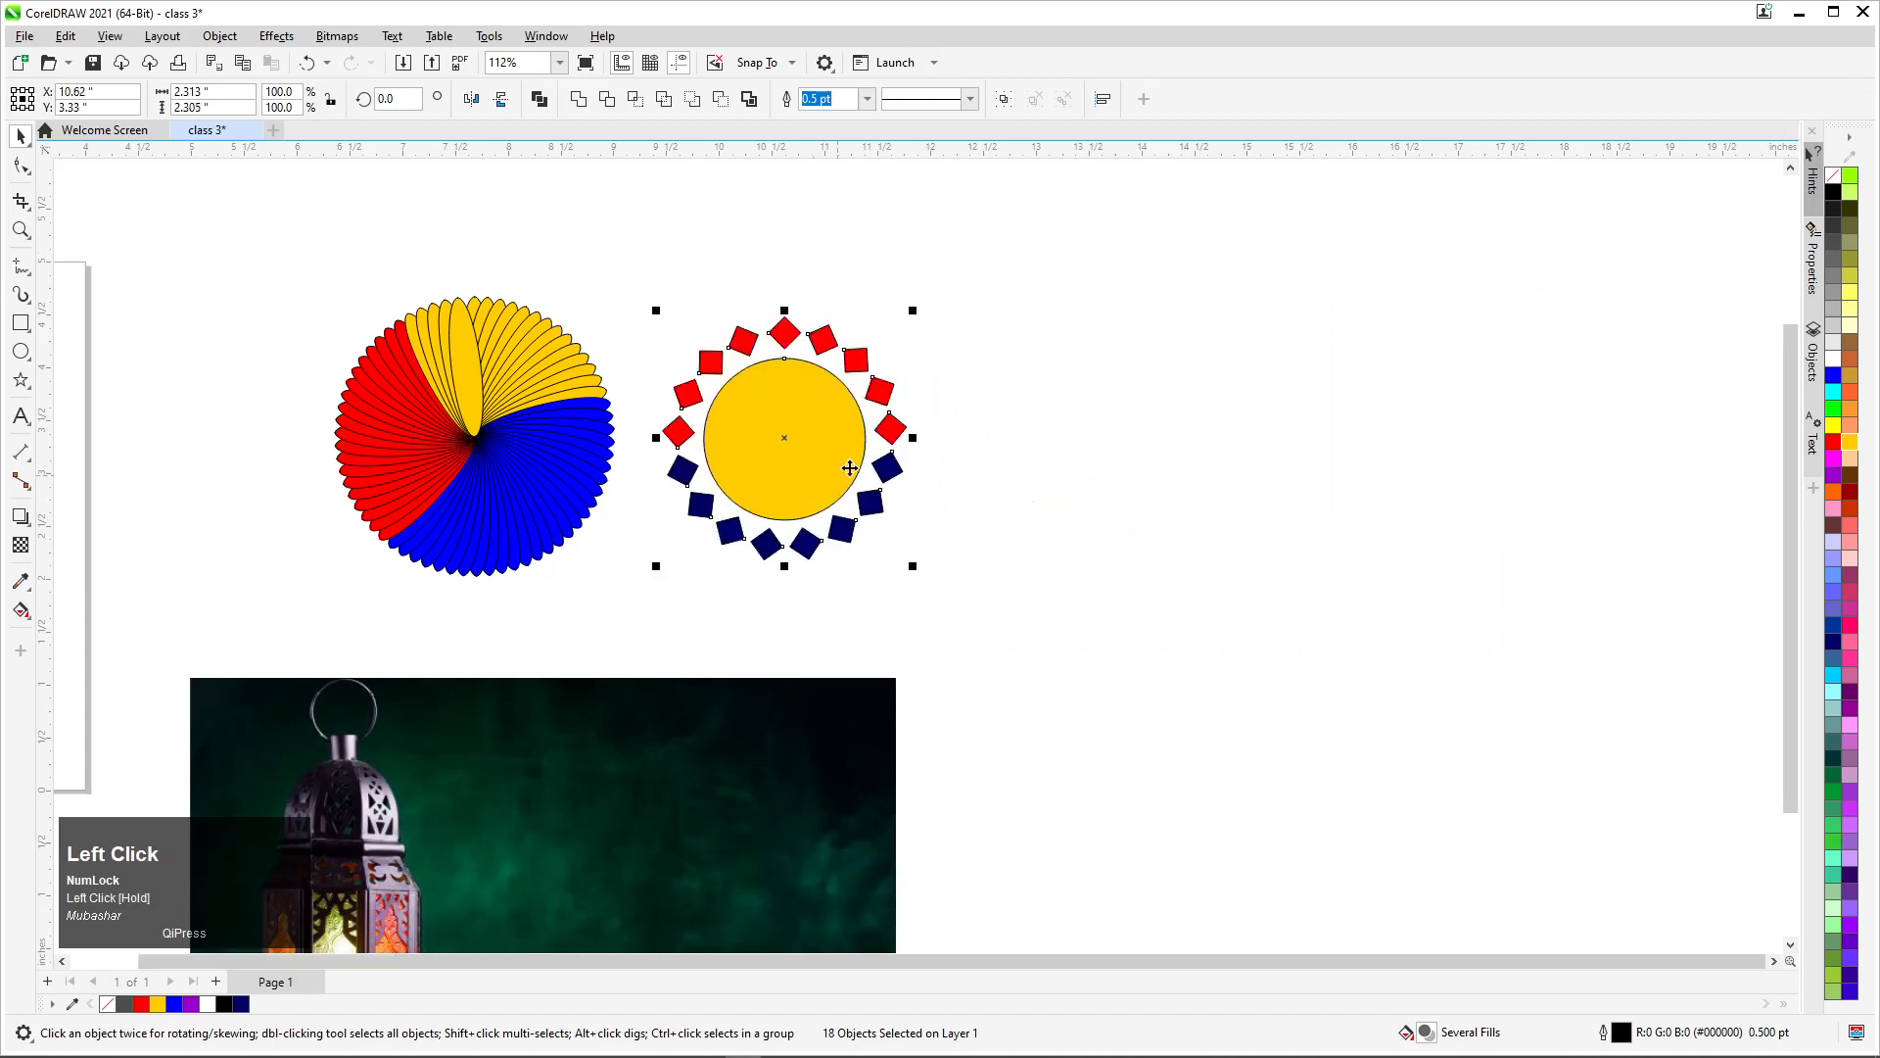
scroll(885, 546, down, 2)
drag(857, 586, 975, 585)
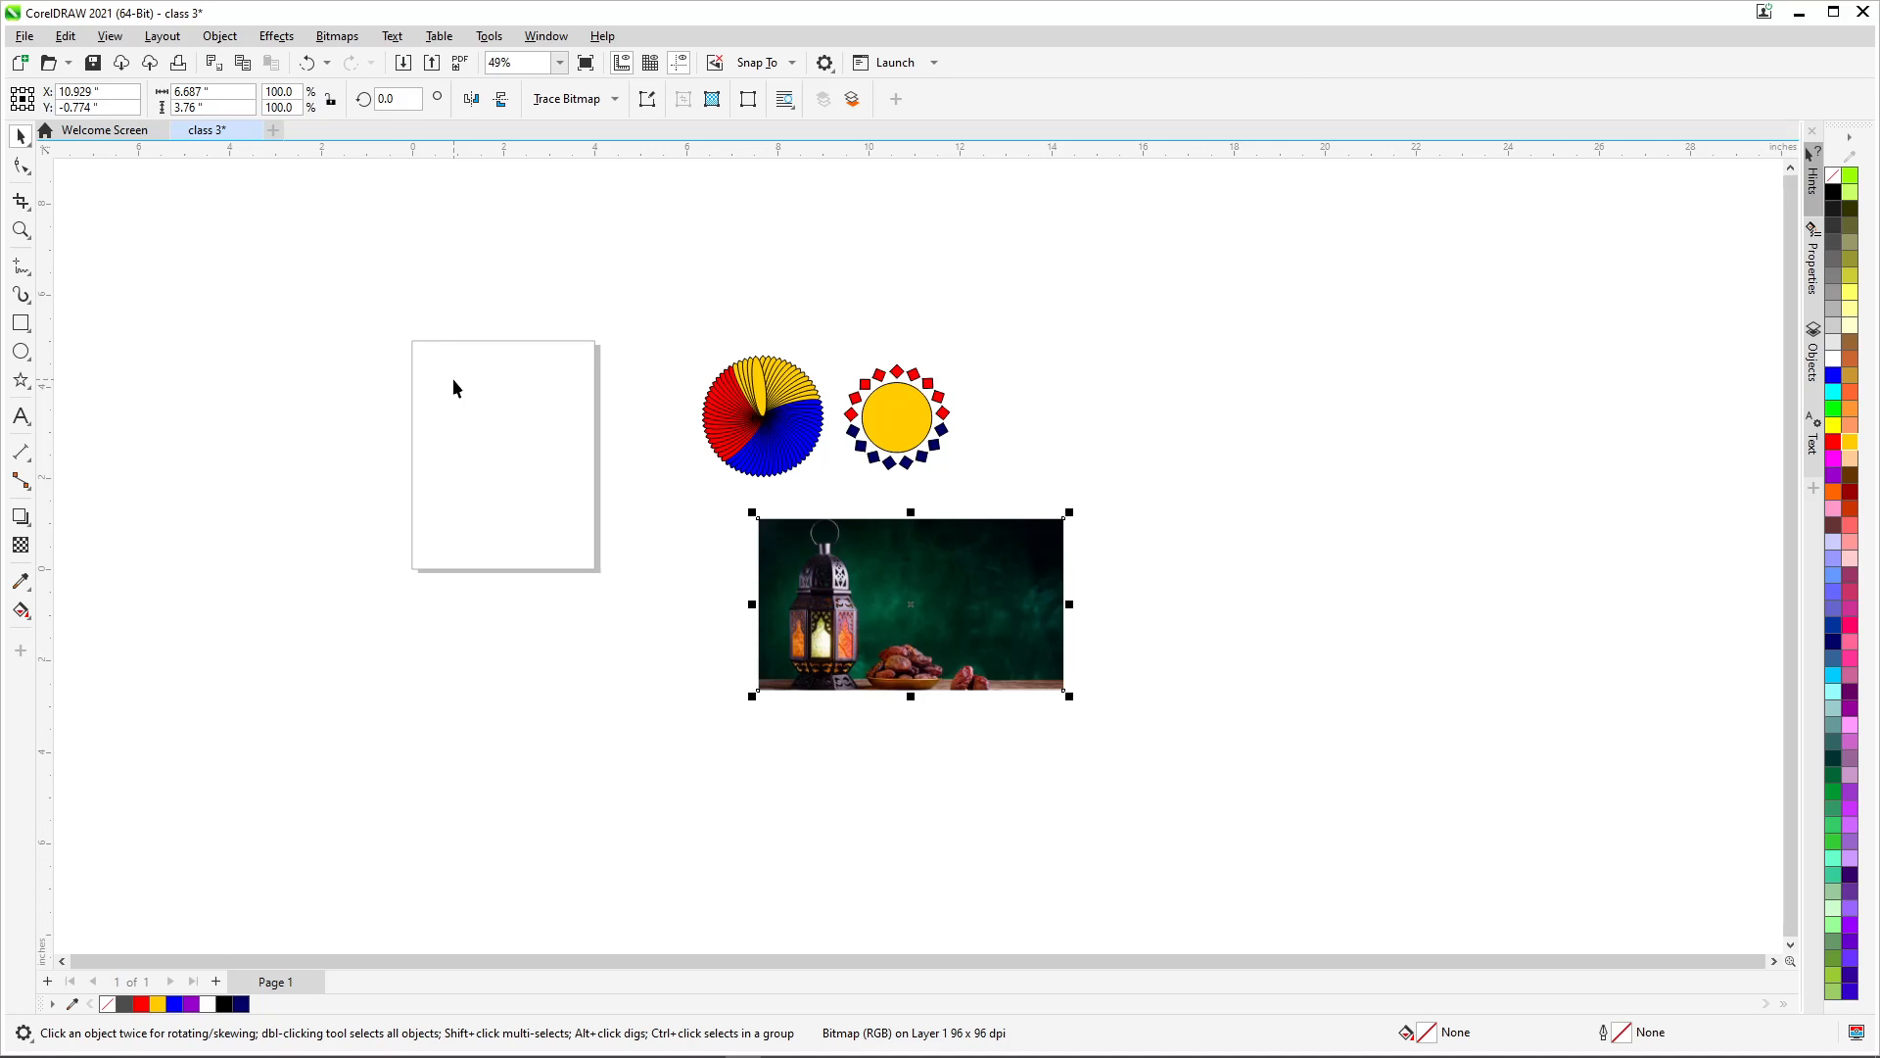
key(F4)
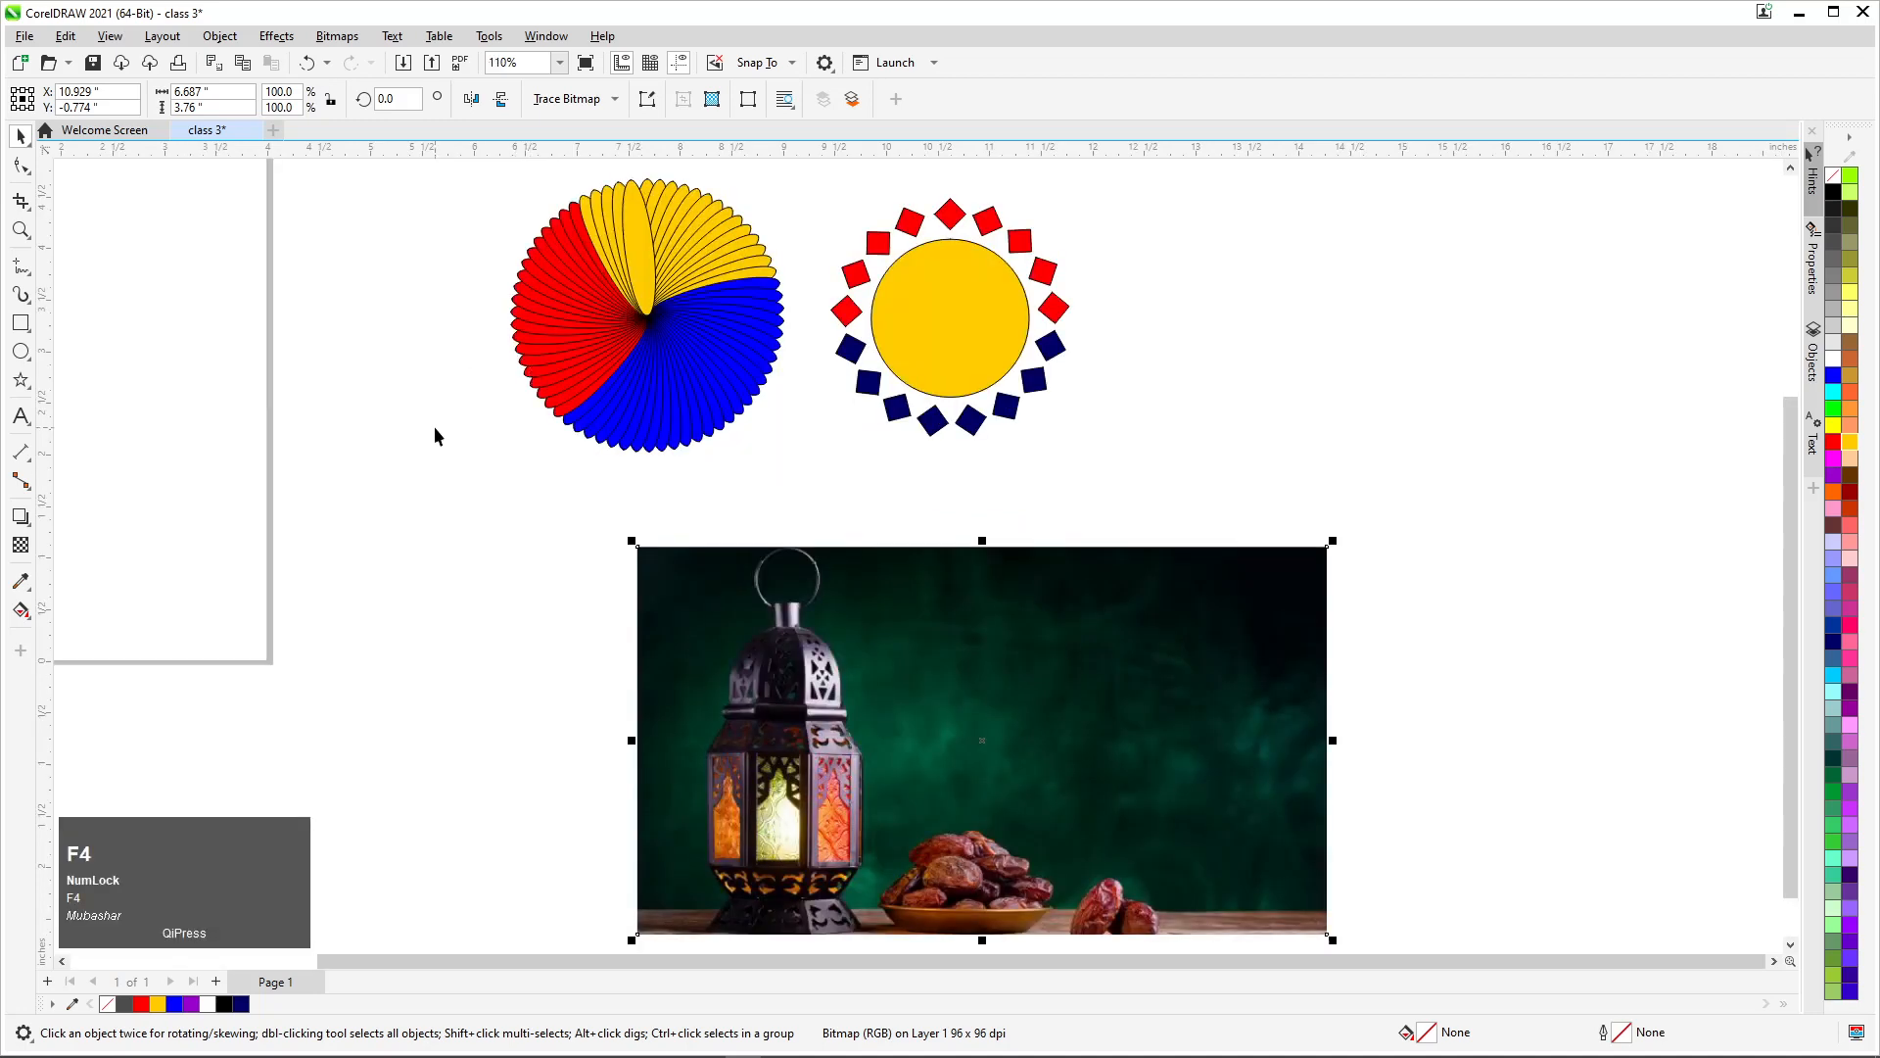